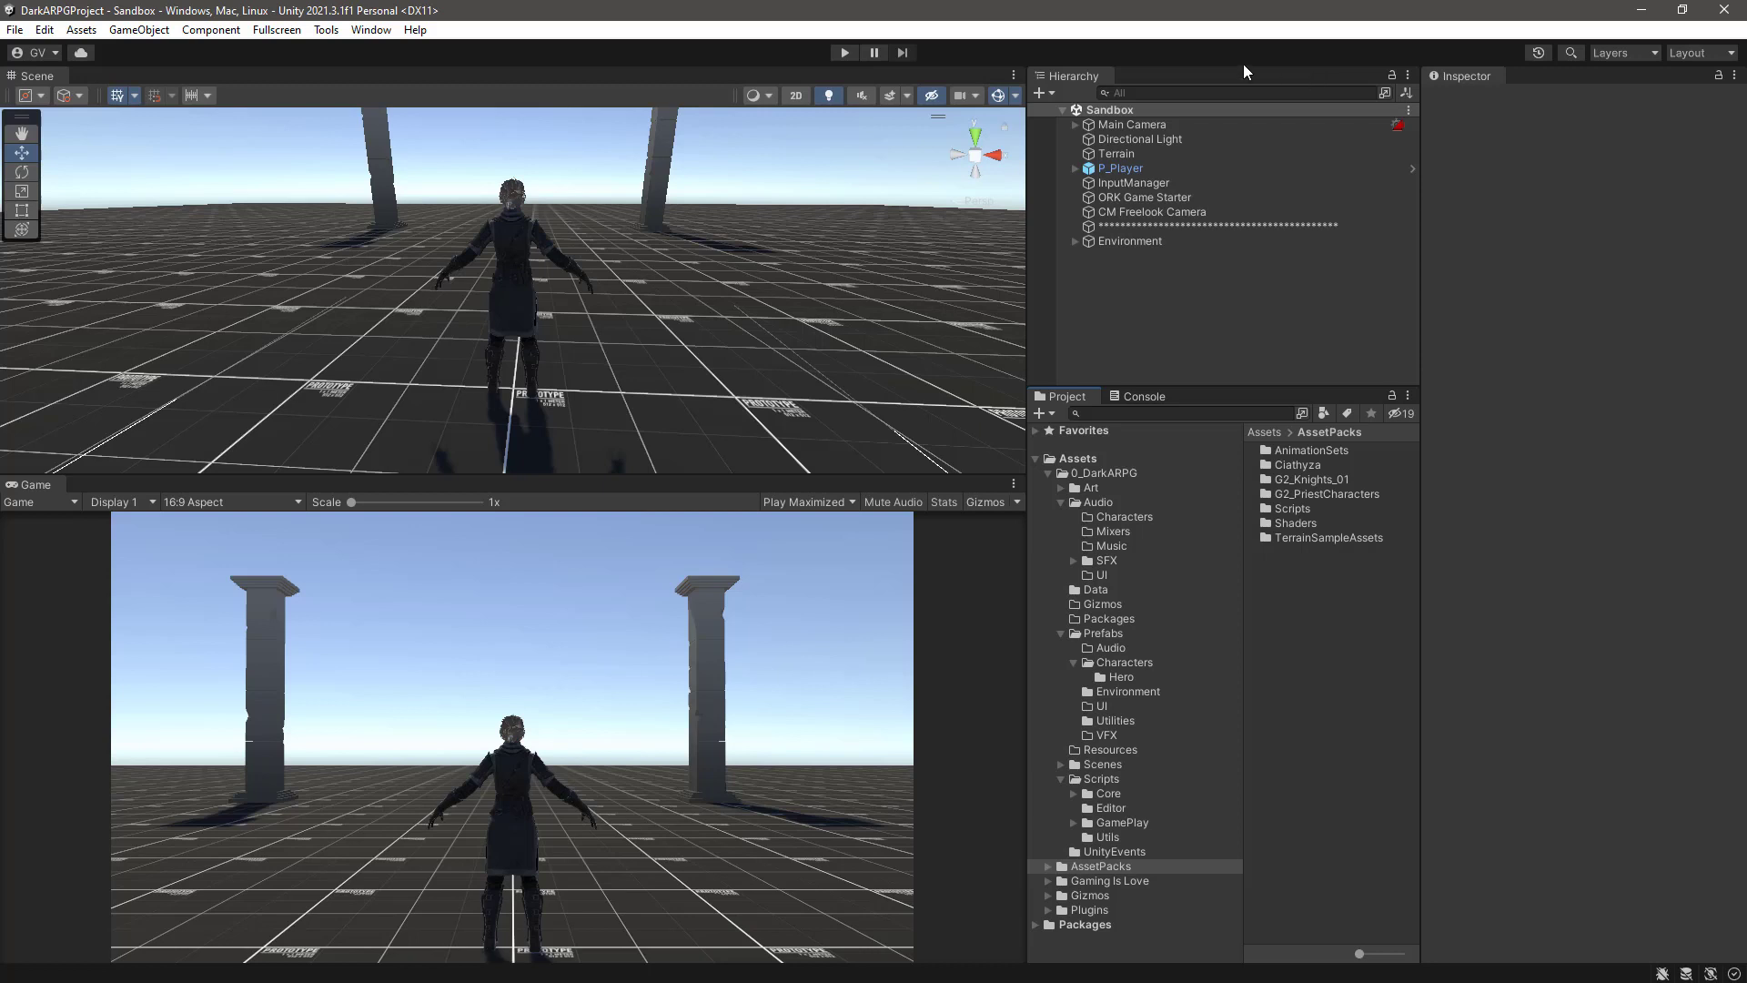
Step: Create a Spawn Point game object in the scene with the Makinom Scene Wizard, and close the wizard
{"action": "left_click", "coordinate": [370, 33]}
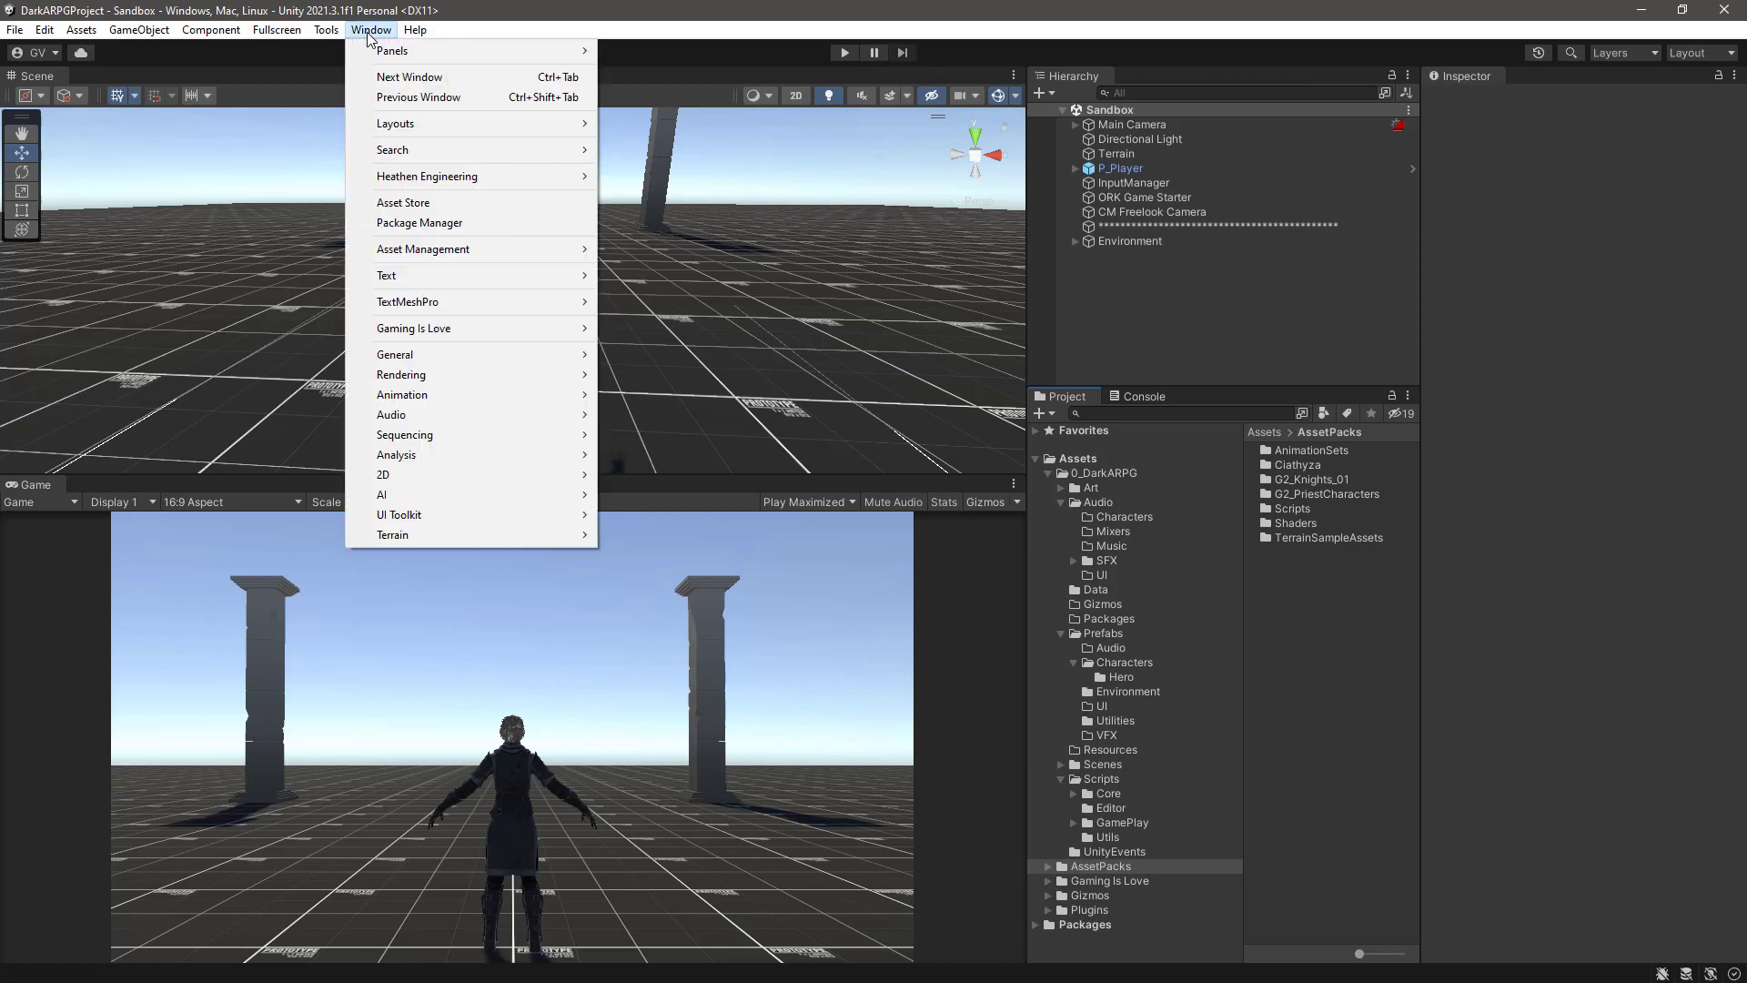
{"action": "mouse_move", "coordinate": [390, 335]}
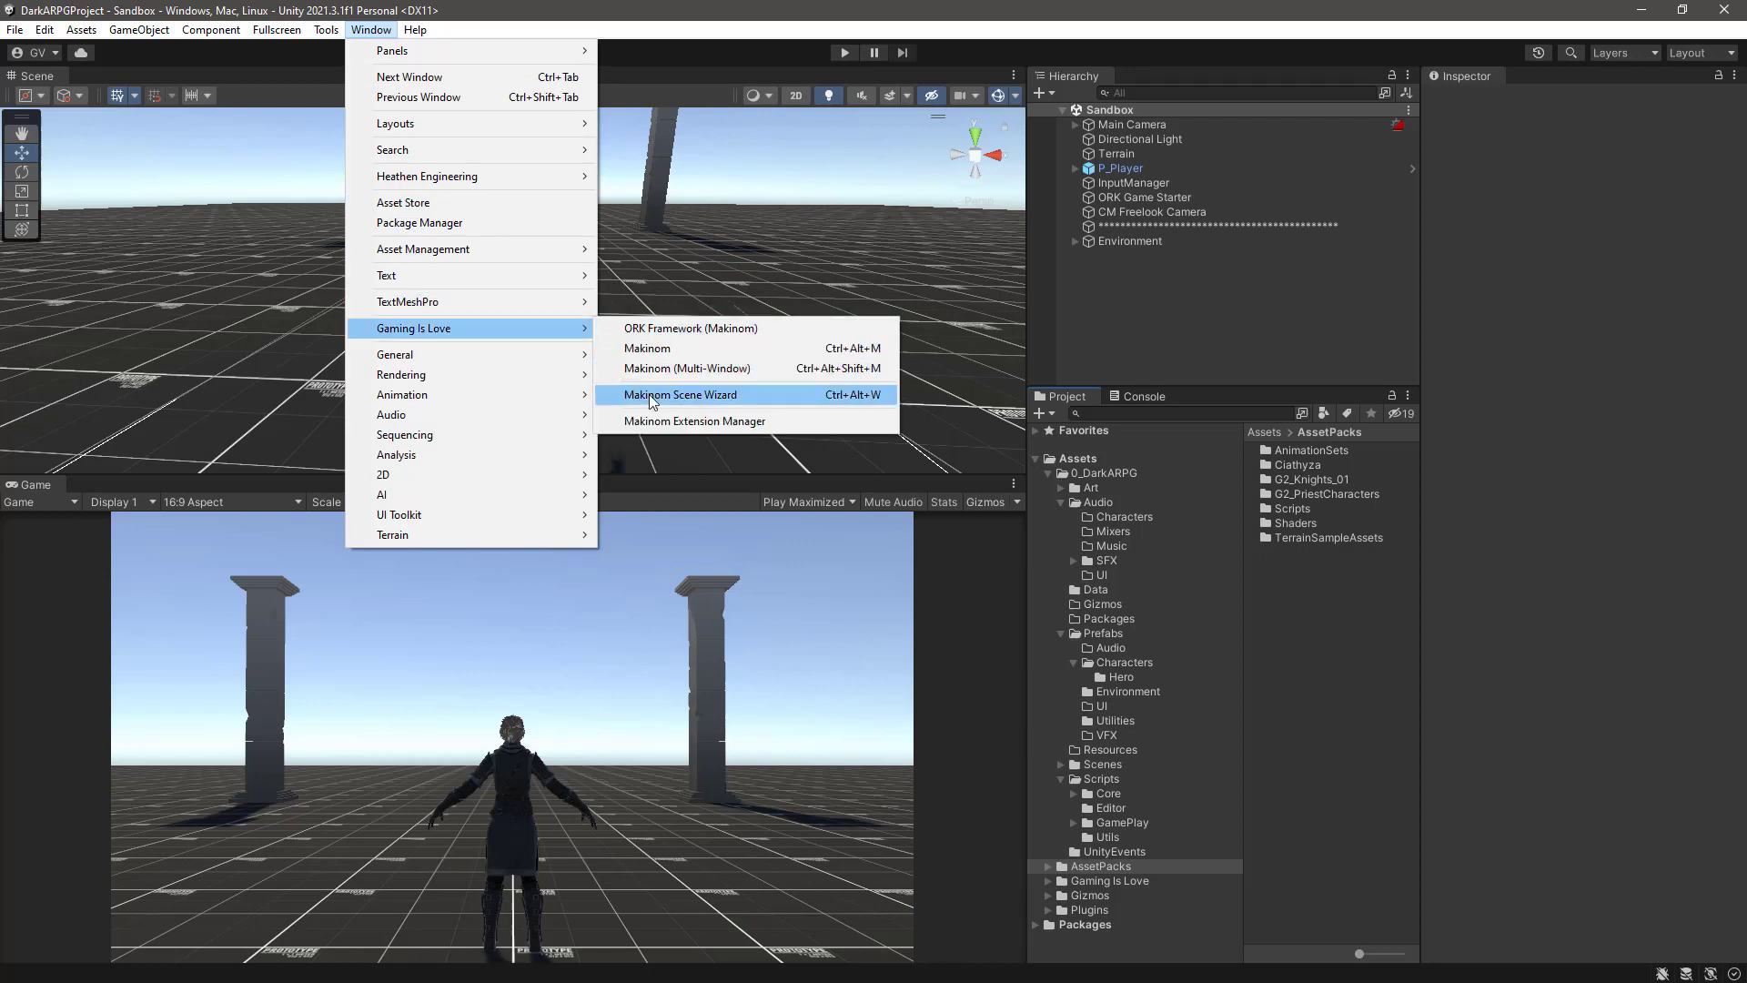
{"action": "left_click", "coordinate": [702, 396]}
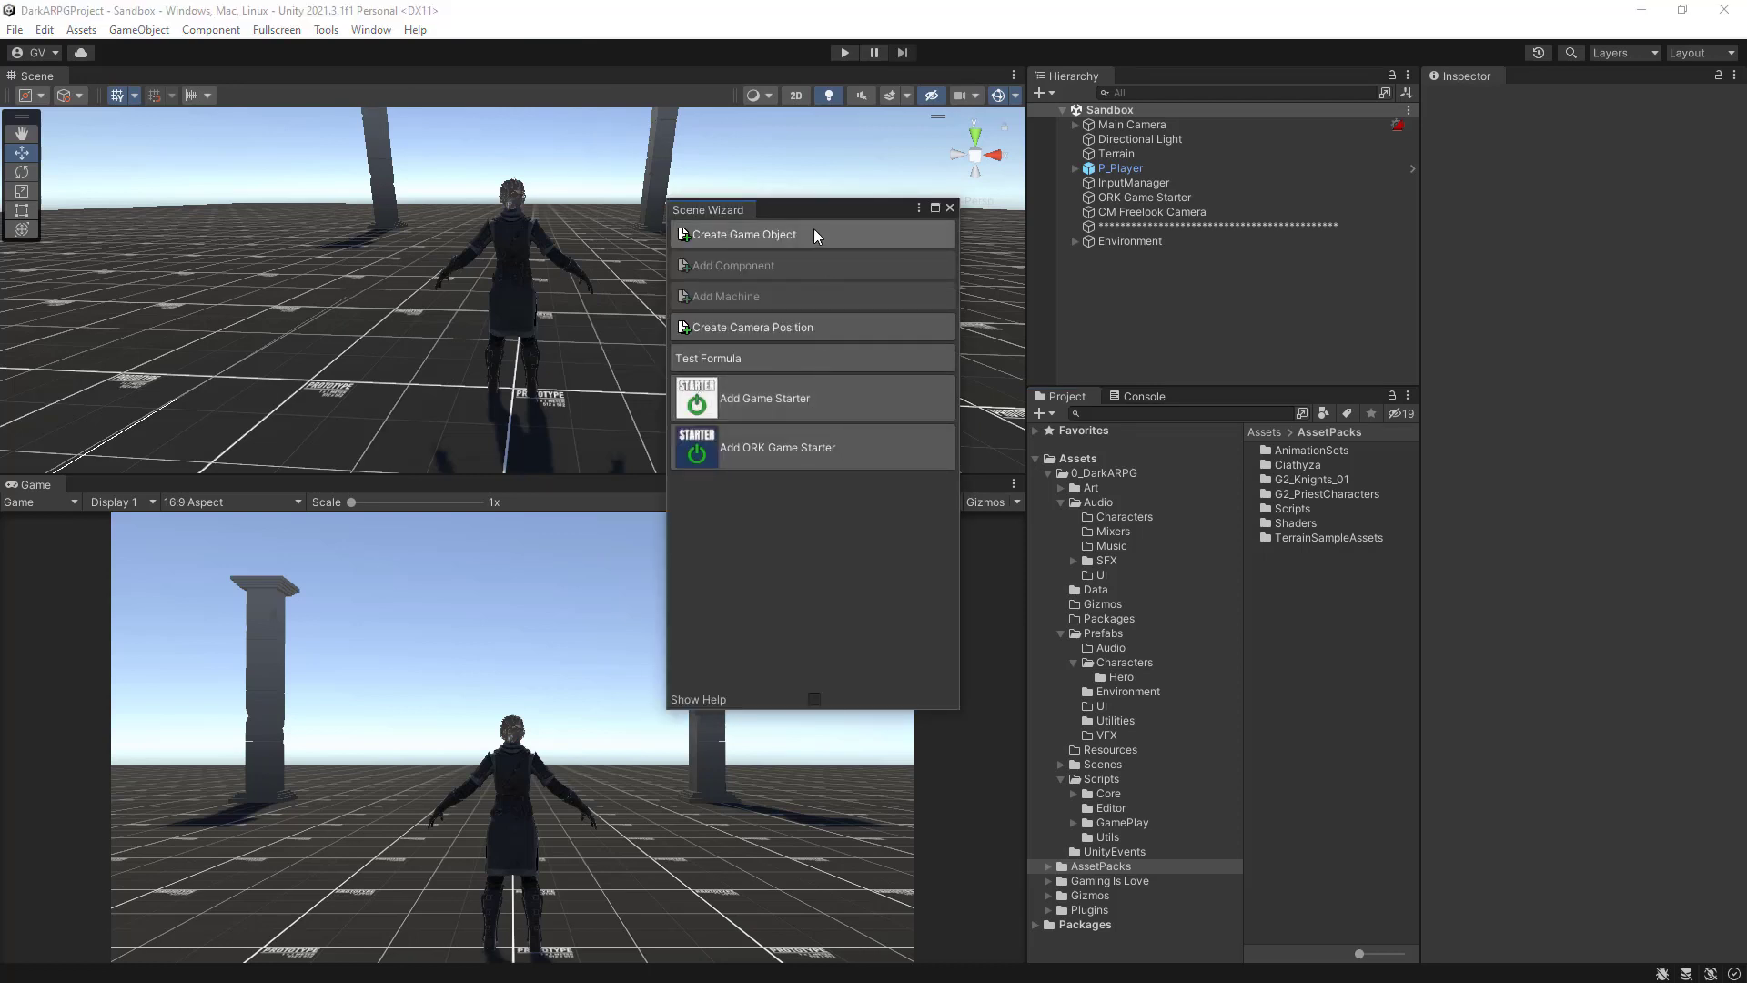
{"action": "left_click", "coordinate": [789, 237]}
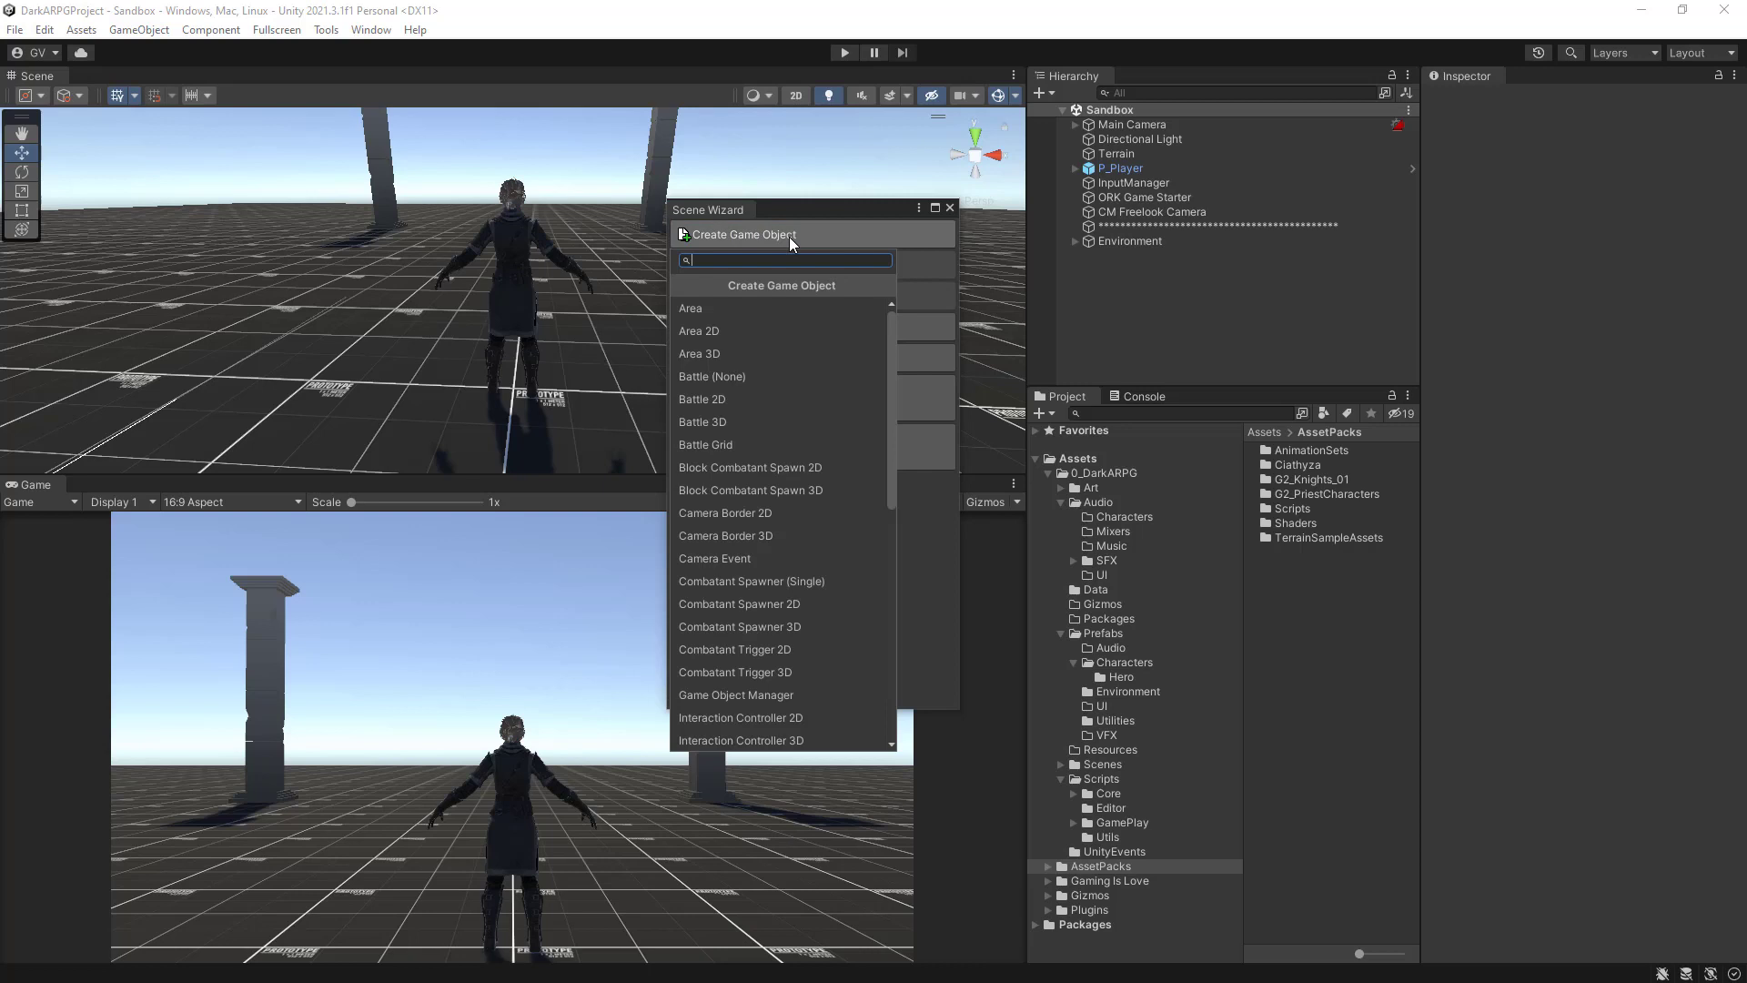
{"action": "type", "text": "spa"}
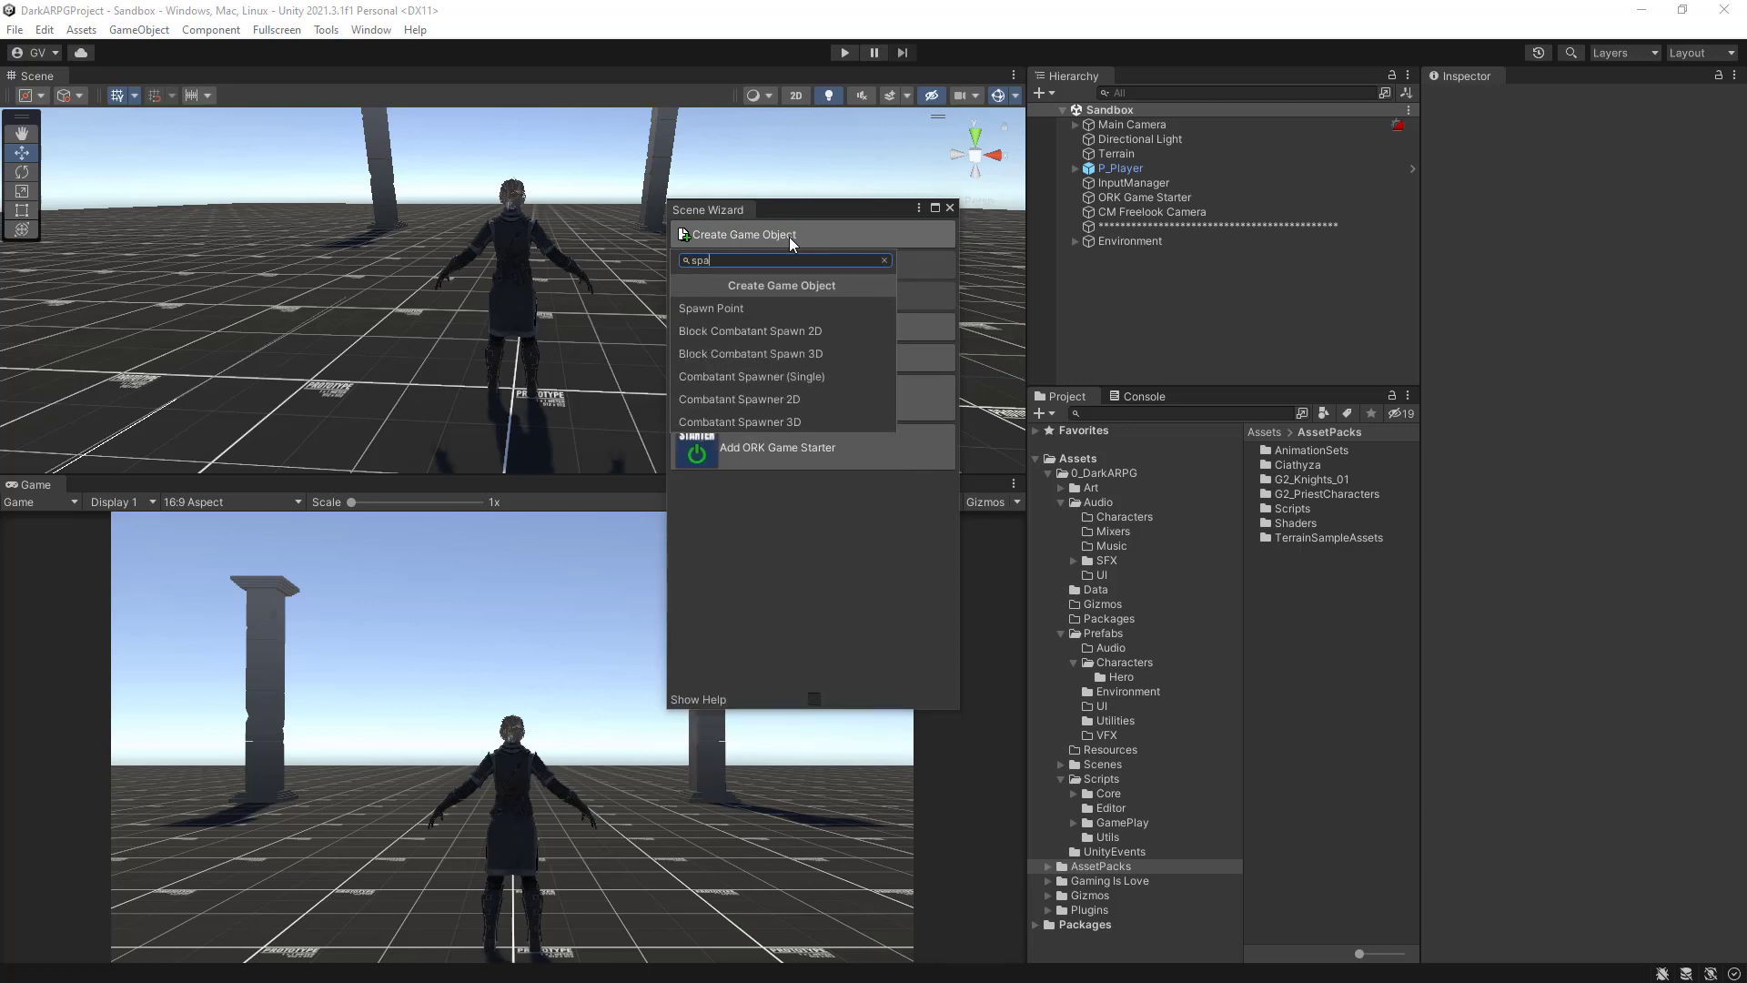
{"action": "left_click", "coordinate": [719, 310]}
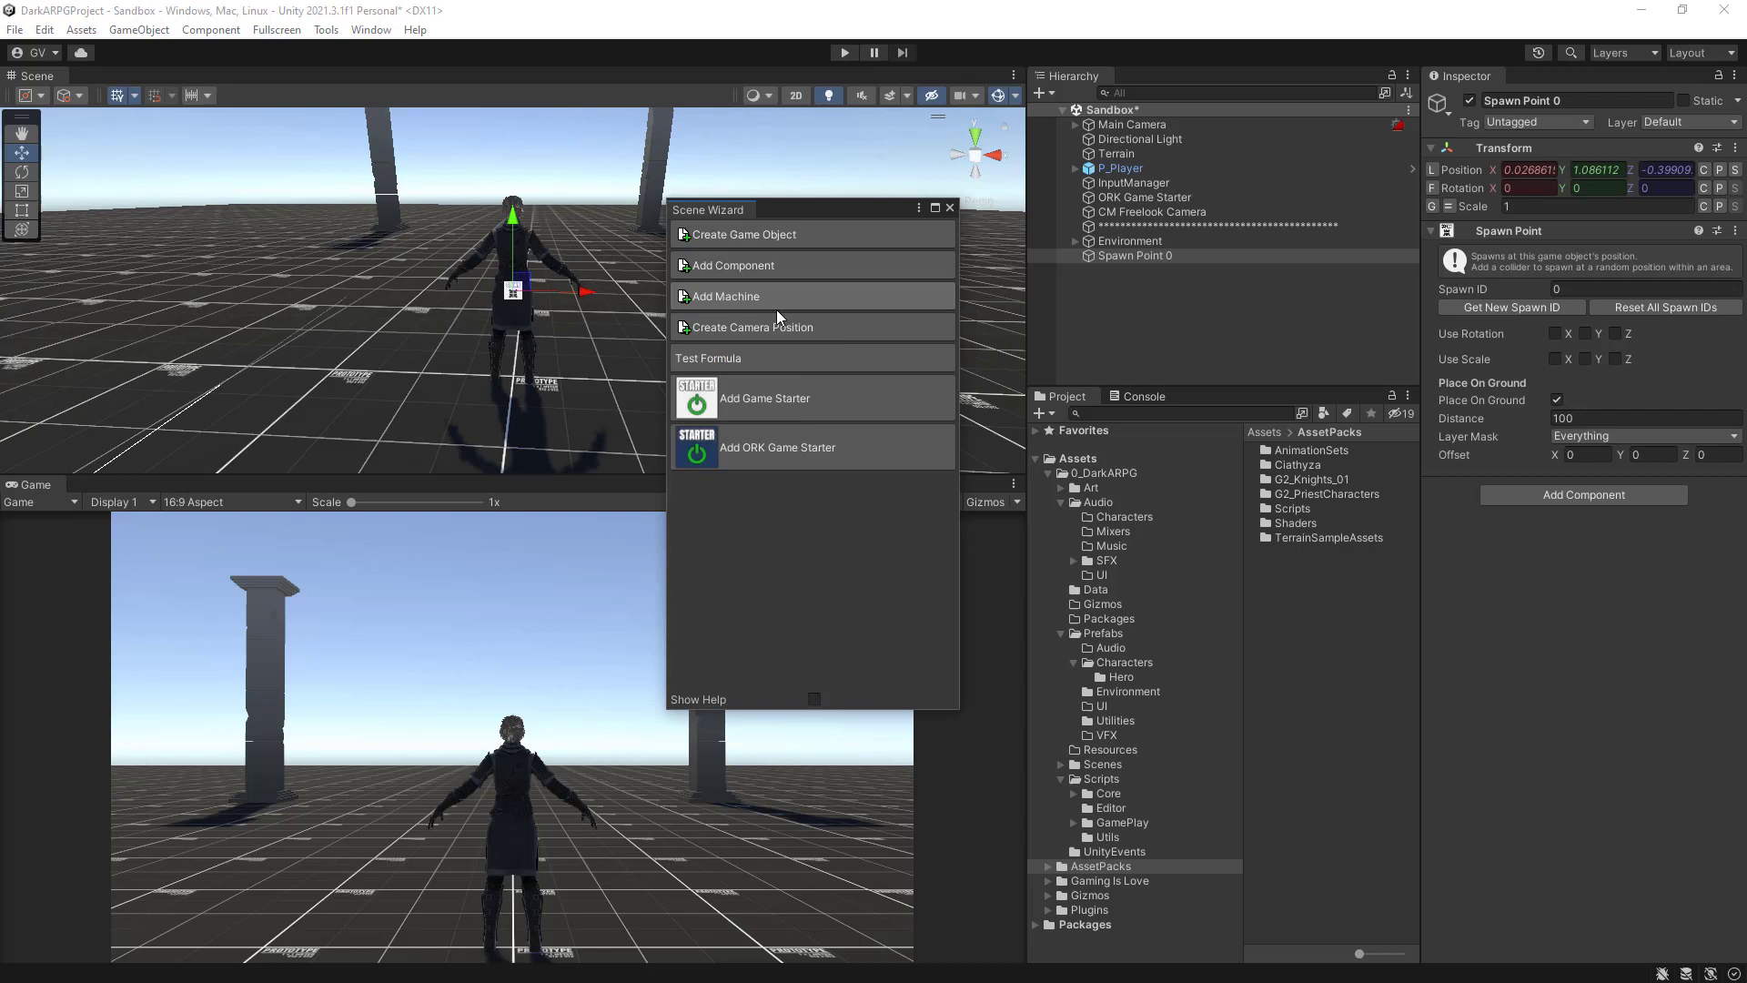
{"action": "left_click", "coordinate": [952, 208]}
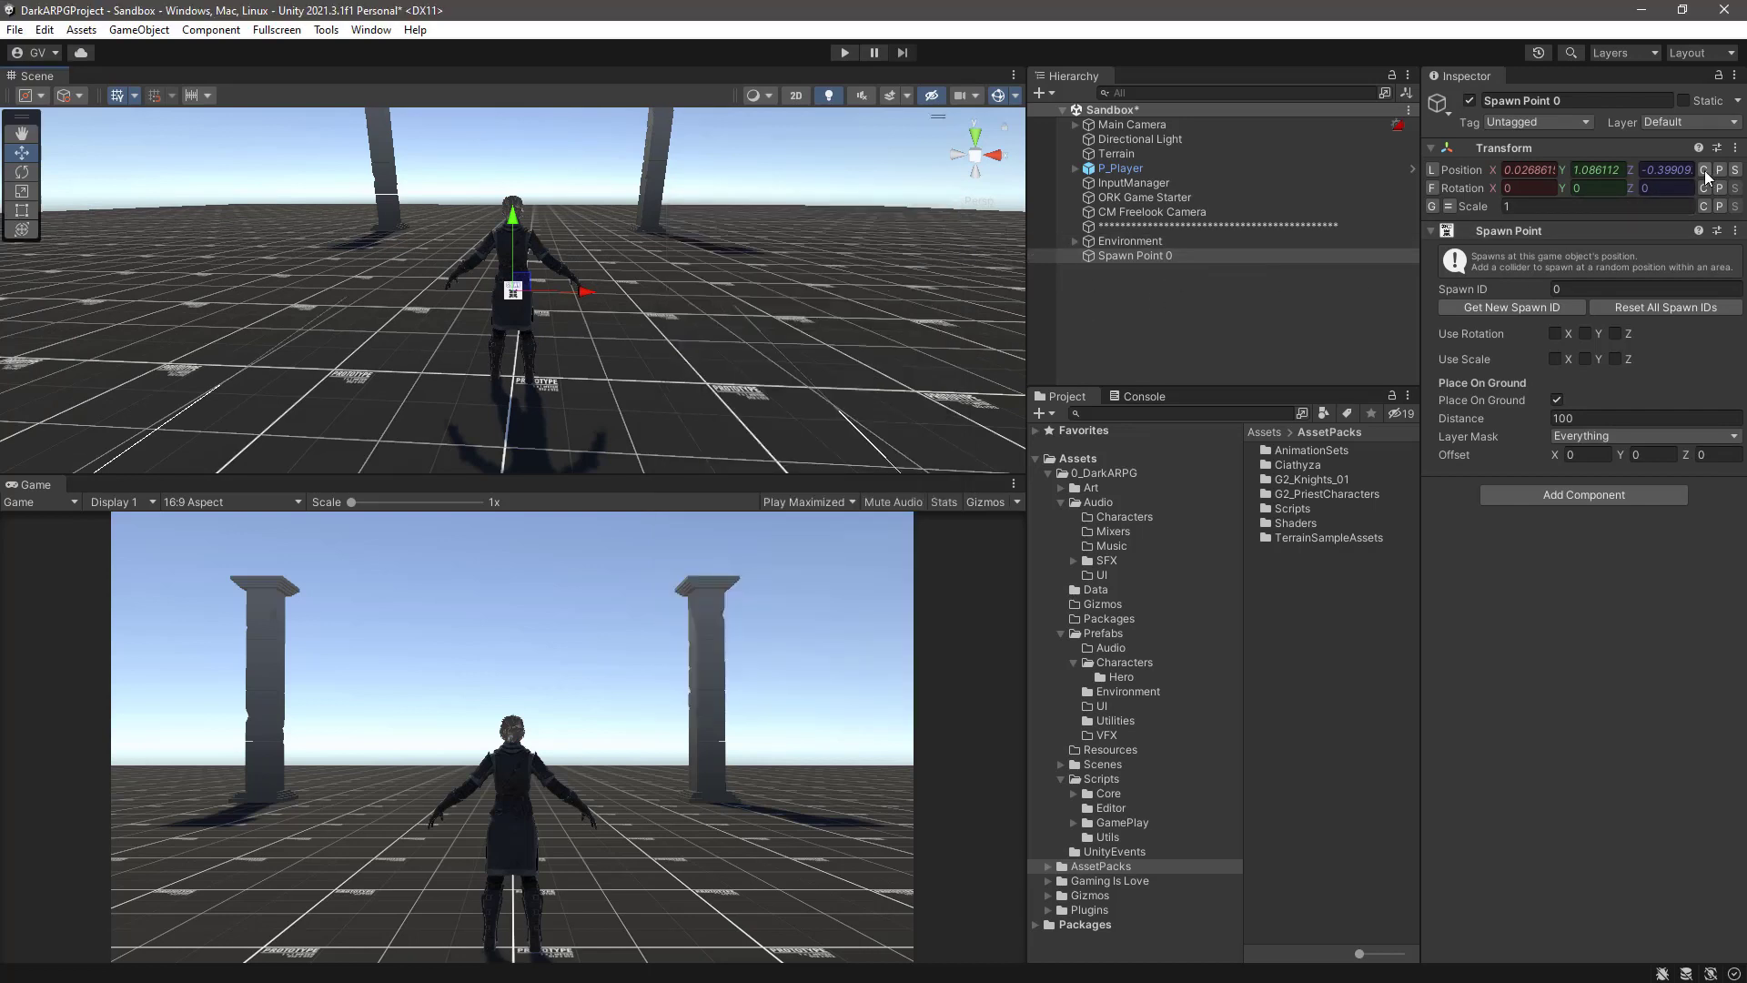
Step: Set the spawn point's position to 0 on the X, Y and Z axes
{"action": "left_click", "coordinate": [1540, 170]}
{"action": "type", "text": "0"}
{"action": "key", "text": "Return"}
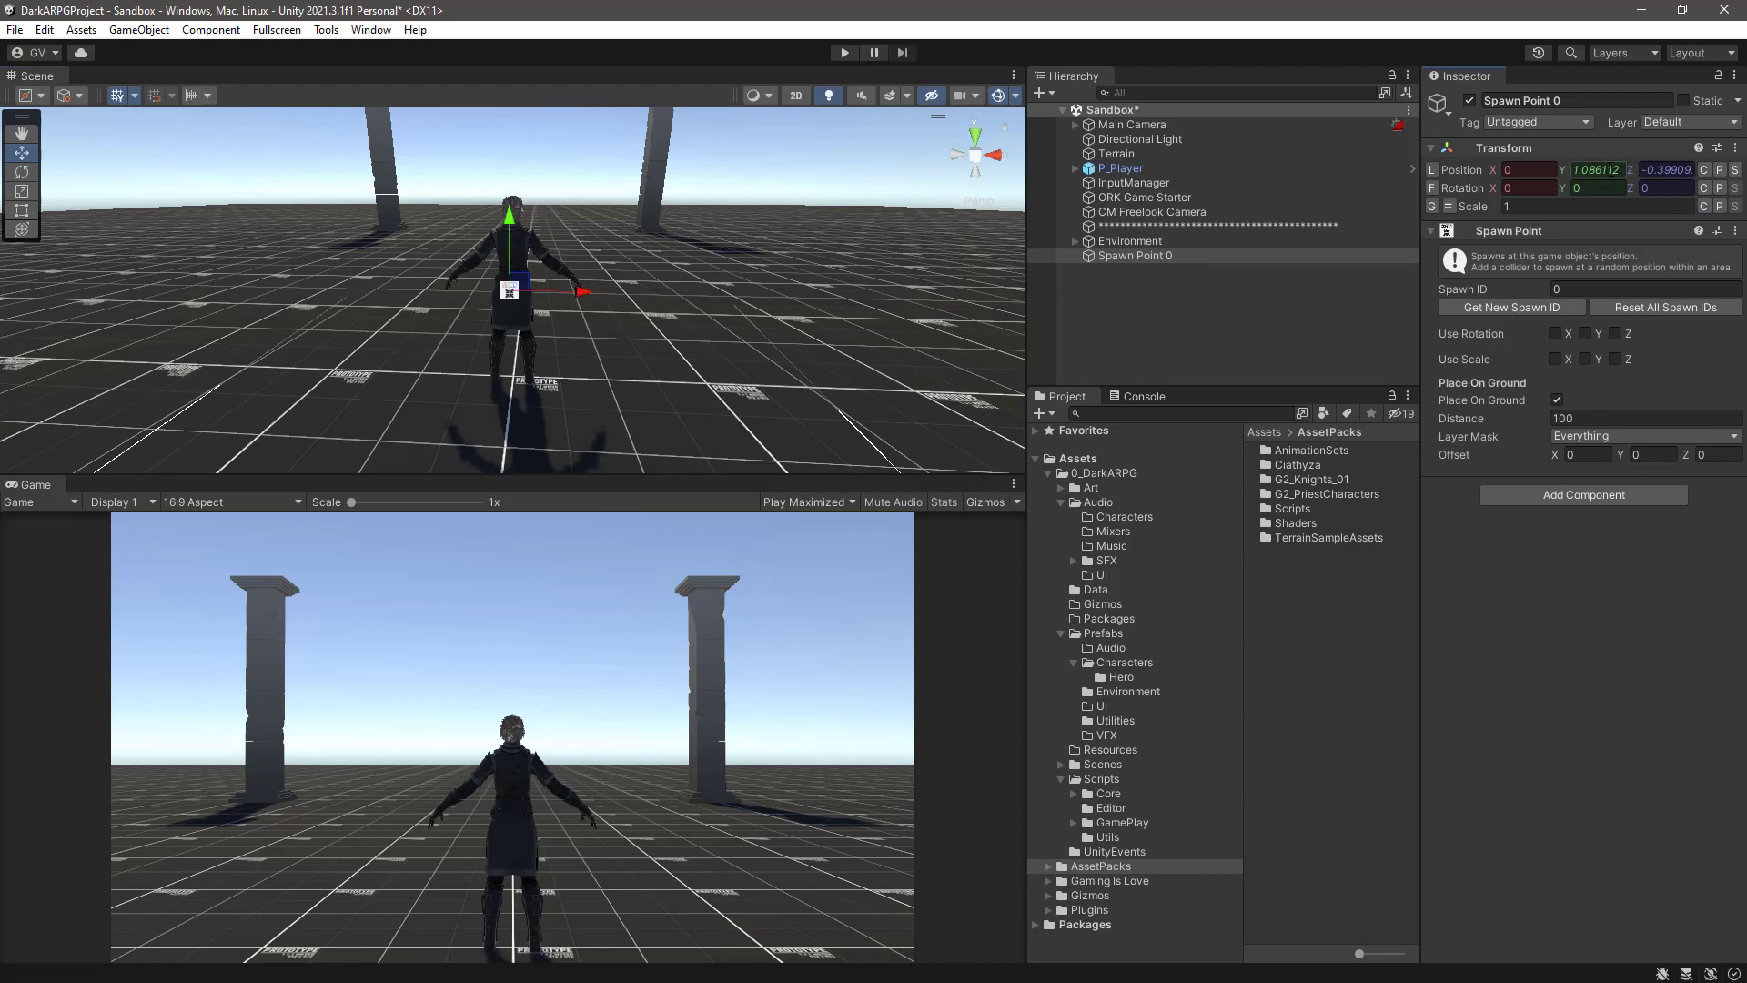
{"action": "type", "text": "0"}
{"action": "key", "text": "Tab"}
{"action": "type", "text": "0"}
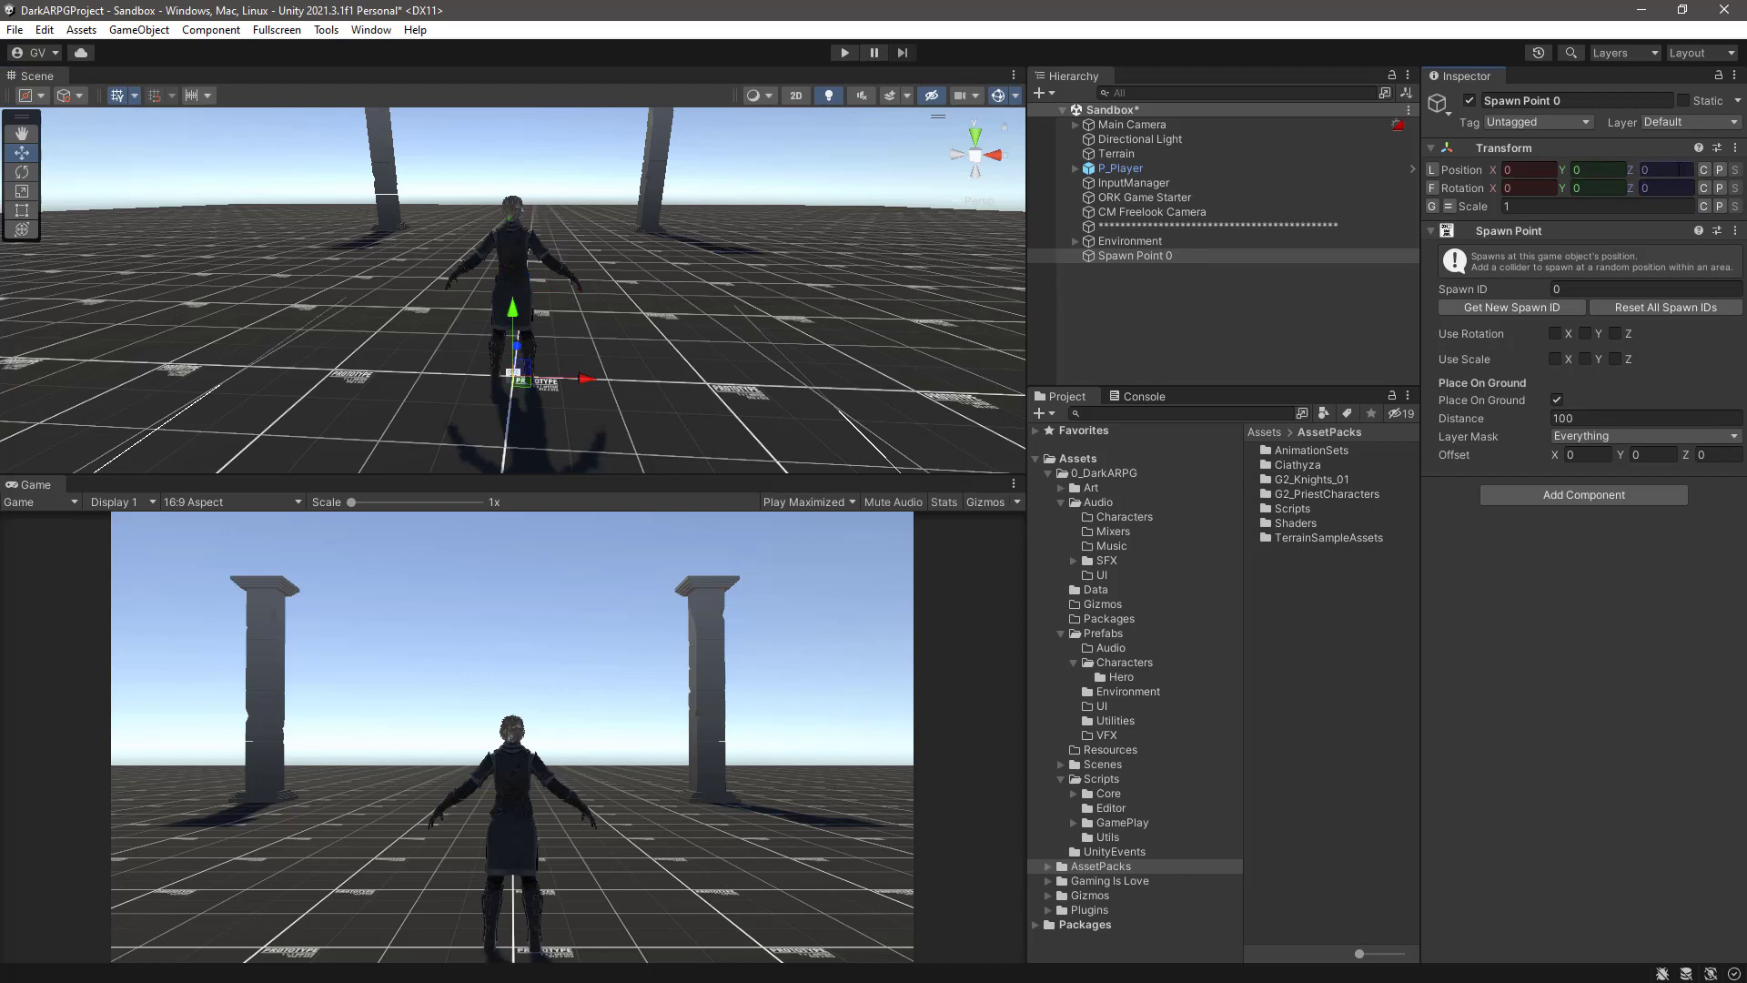
{"action": "key", "text": "Return"}
Step: Locate the source prefab asset of the scene's P_Player object in the project
{"action": "left_click", "coordinate": [1094, 171]}
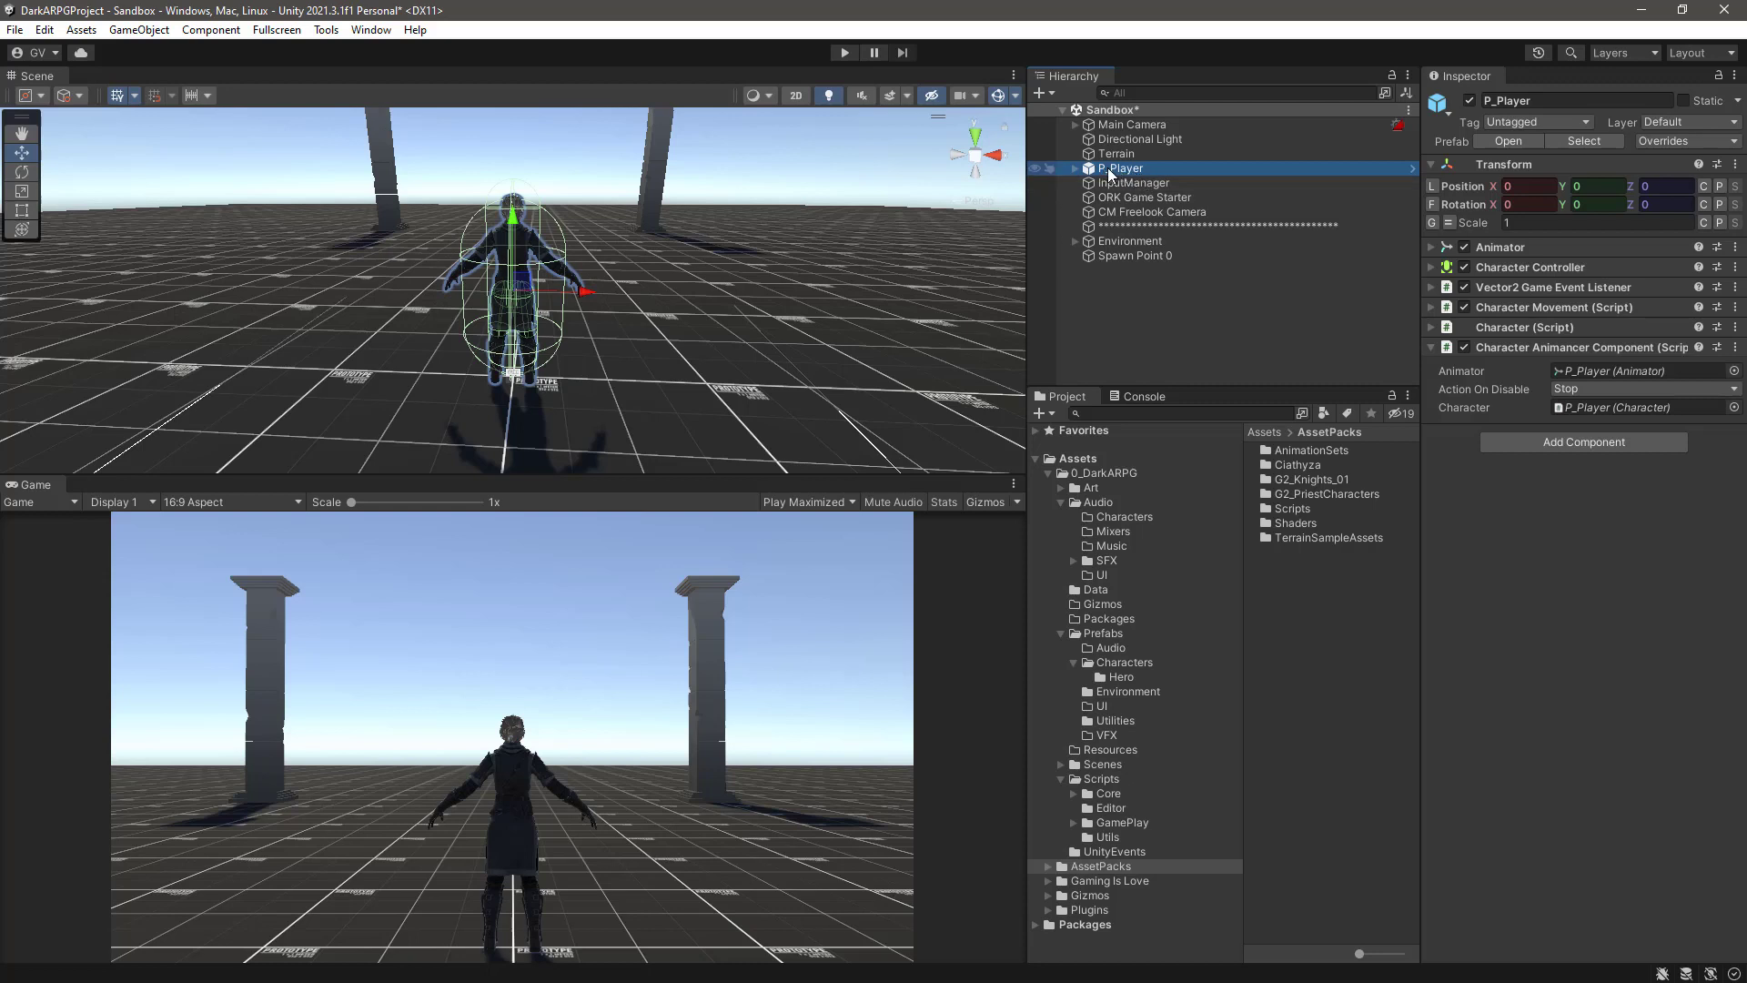
{"action": "left_click", "coordinate": [1584, 141]}
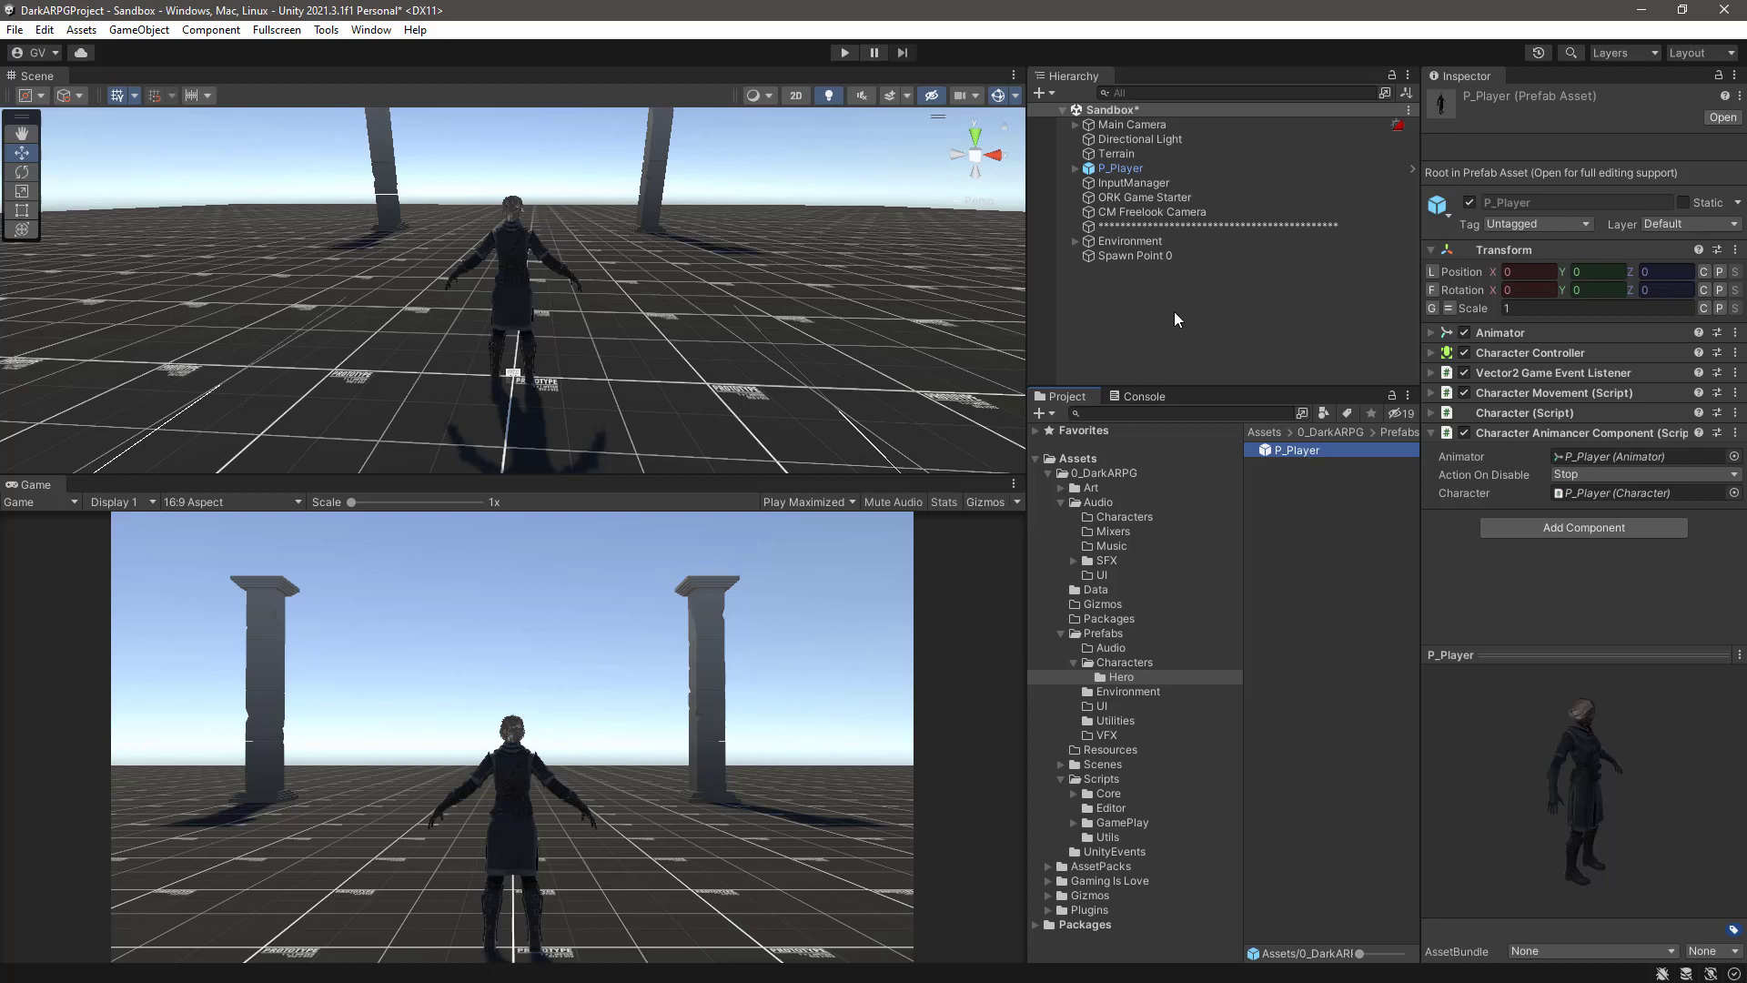
Step: In the Makinom editor's combatant settings, rename the Default combatant to Player
{"action": "left_click", "coordinate": [372, 32]}
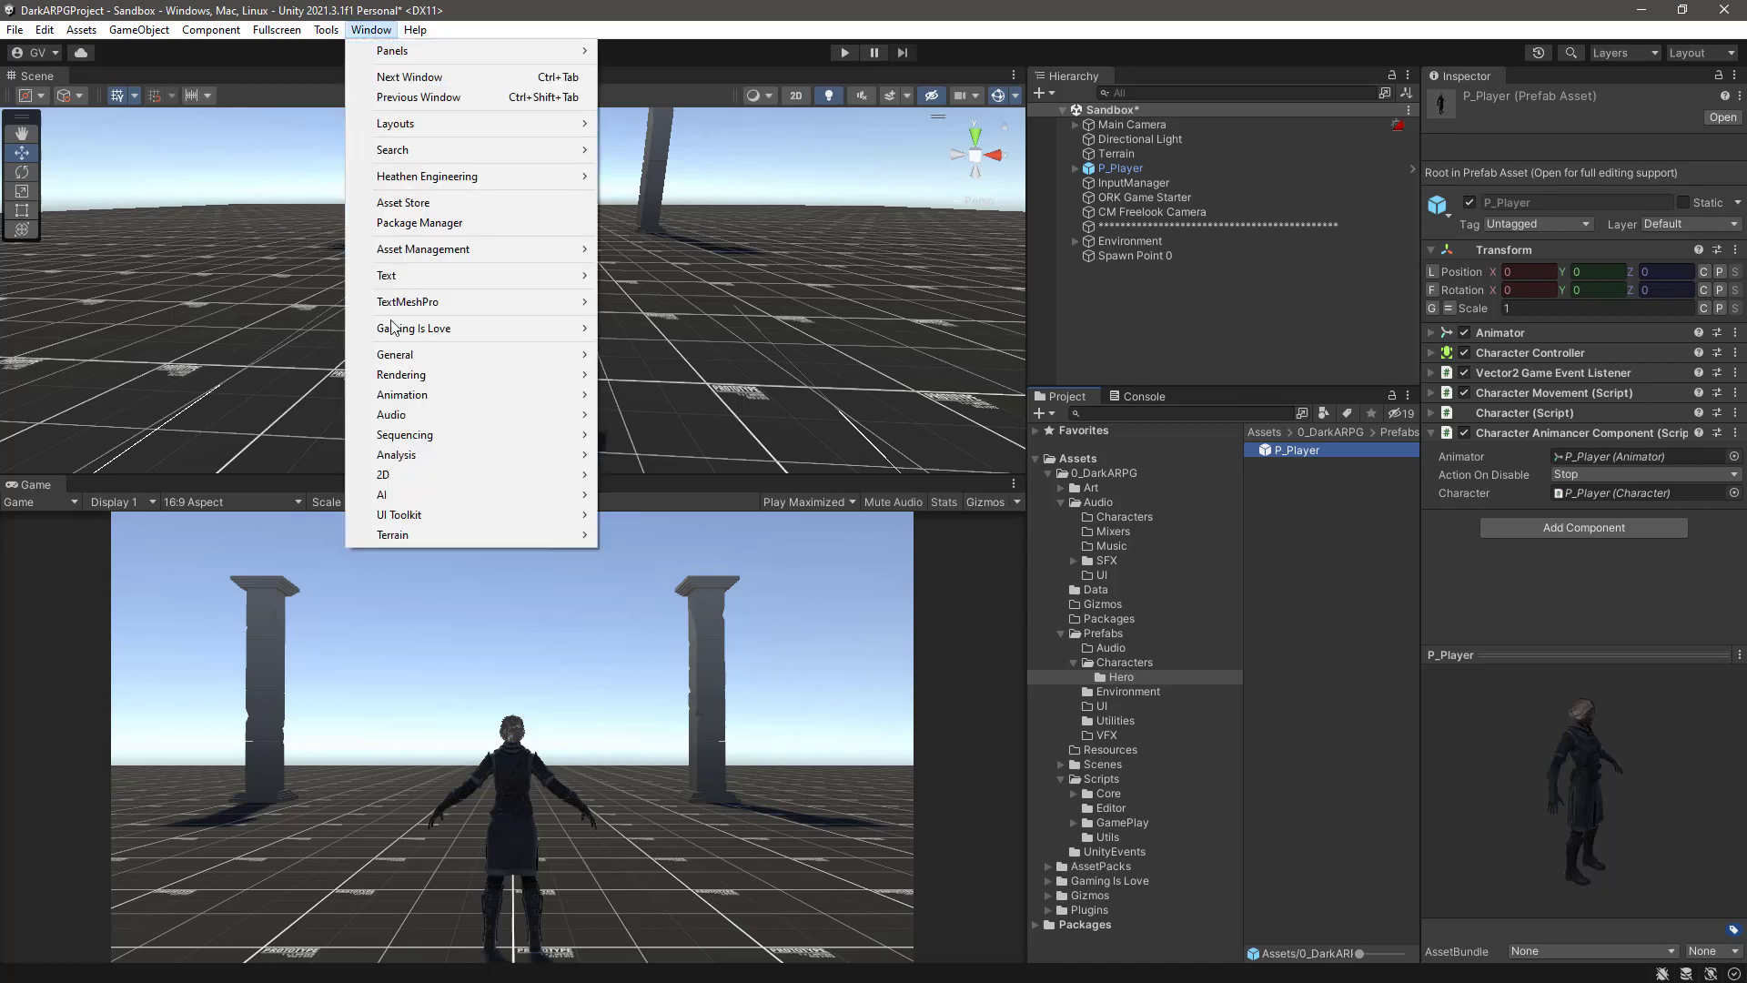
{"action": "mouse_move", "coordinate": [431, 331]}
{"action": "left_click", "coordinate": [642, 349]}
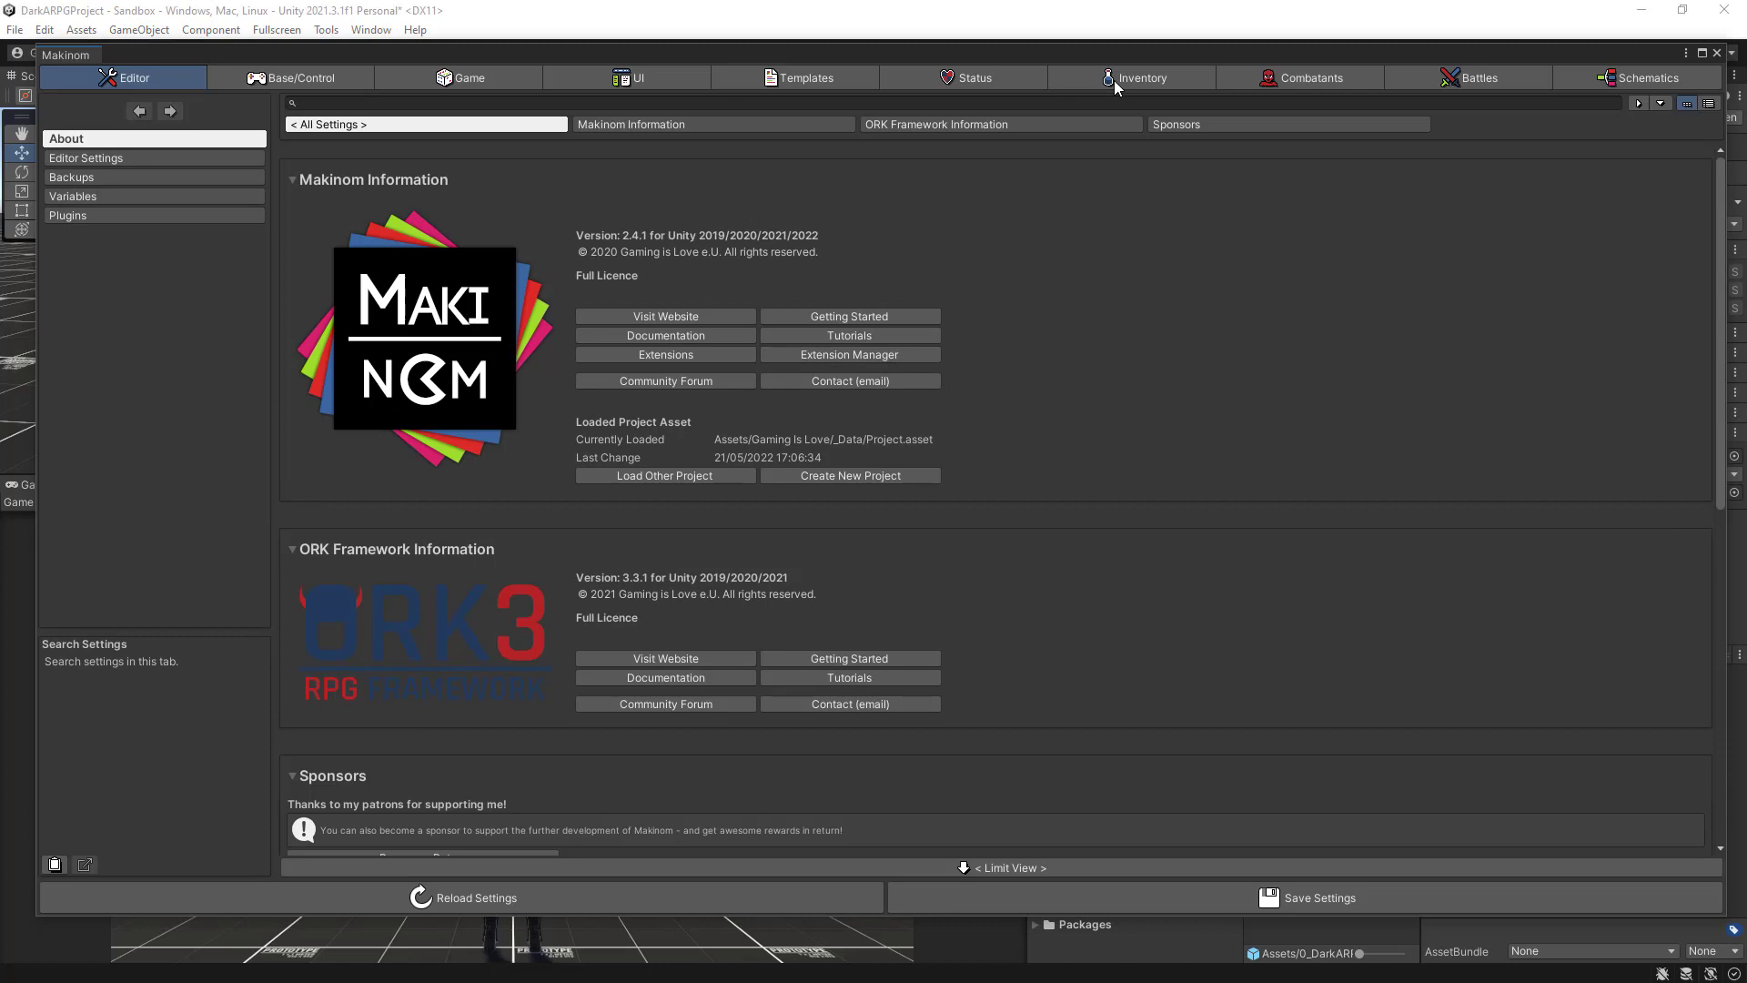
{"action": "left_click_drag", "start_coordinate": [1139, 59], "coordinate": [1140, 37]}
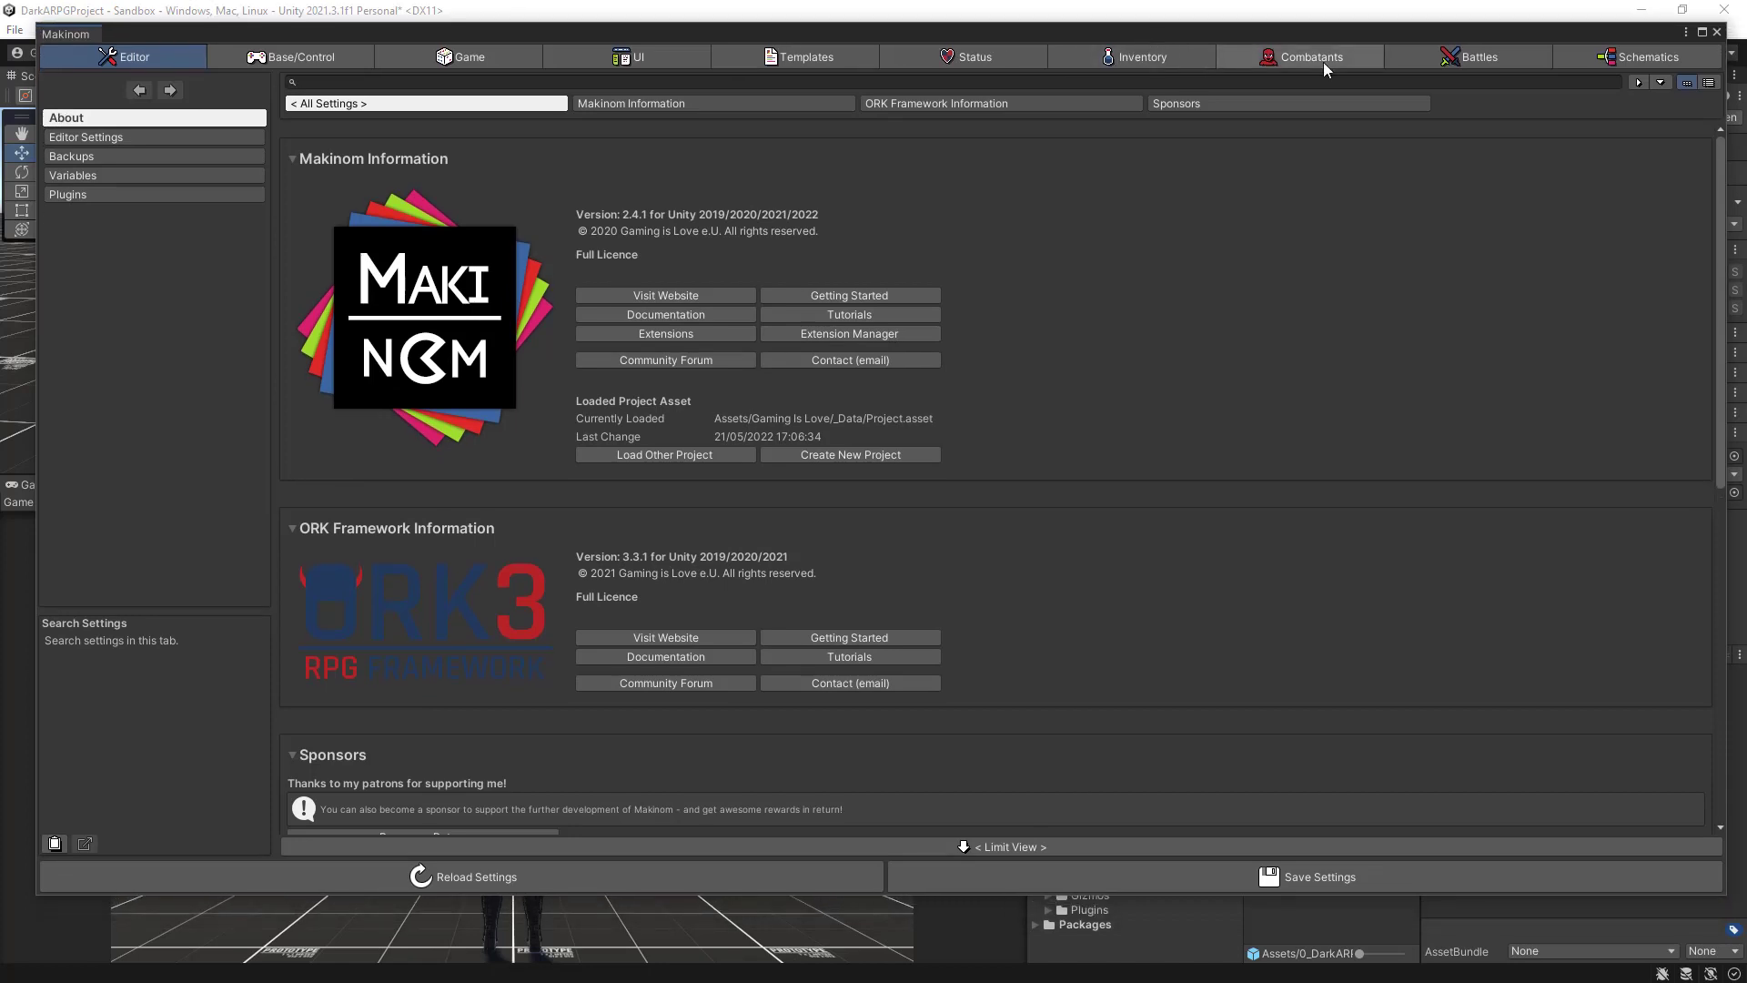
{"action": "left_click", "coordinate": [1325, 59]}
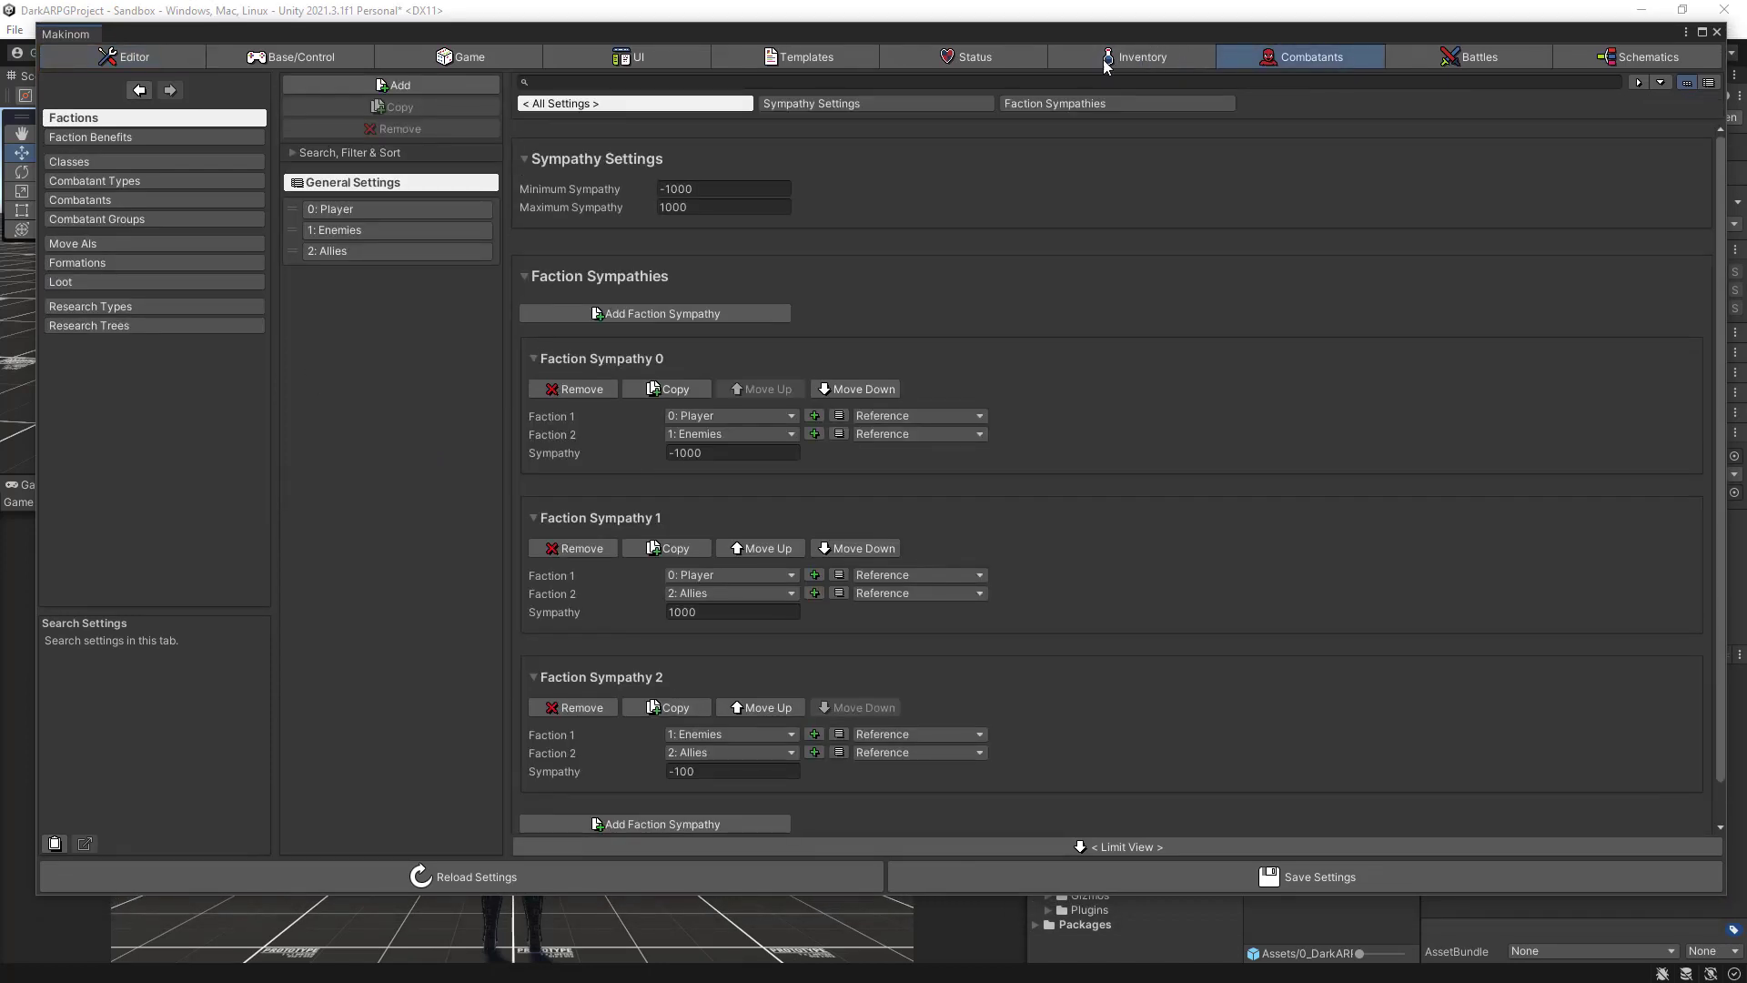
{"action": "left_click", "coordinate": [118, 196]}
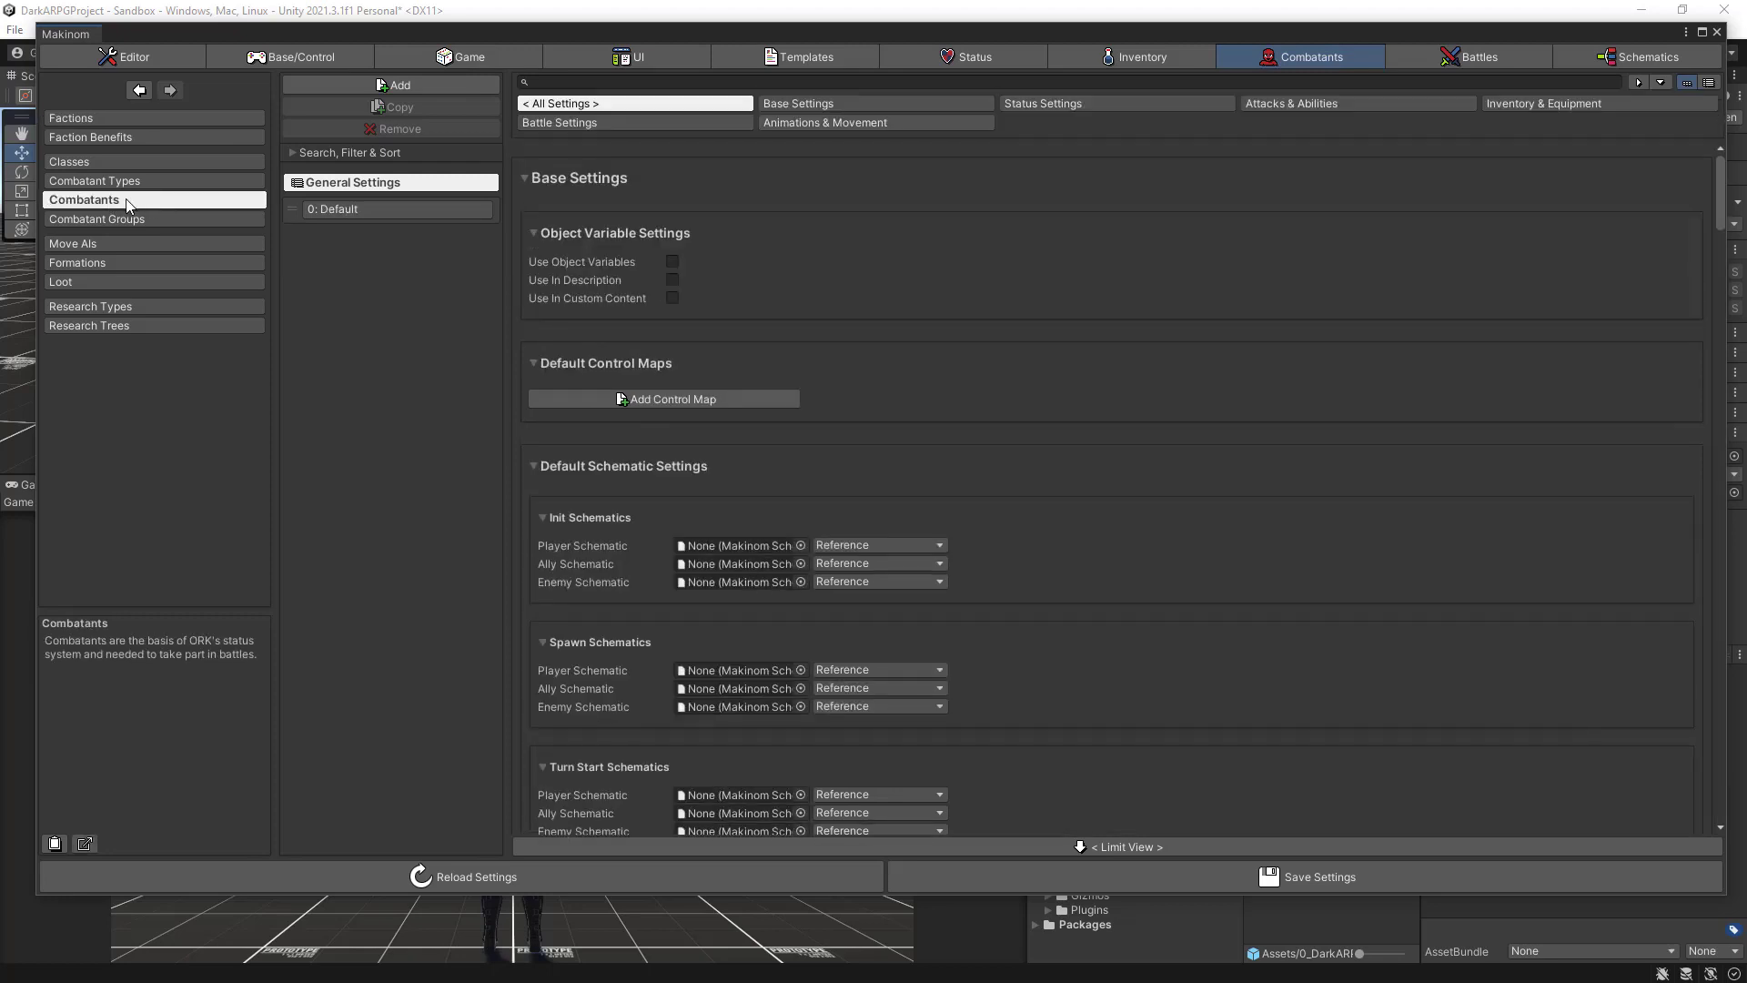
{"action": "left_click", "coordinate": [358, 209]}
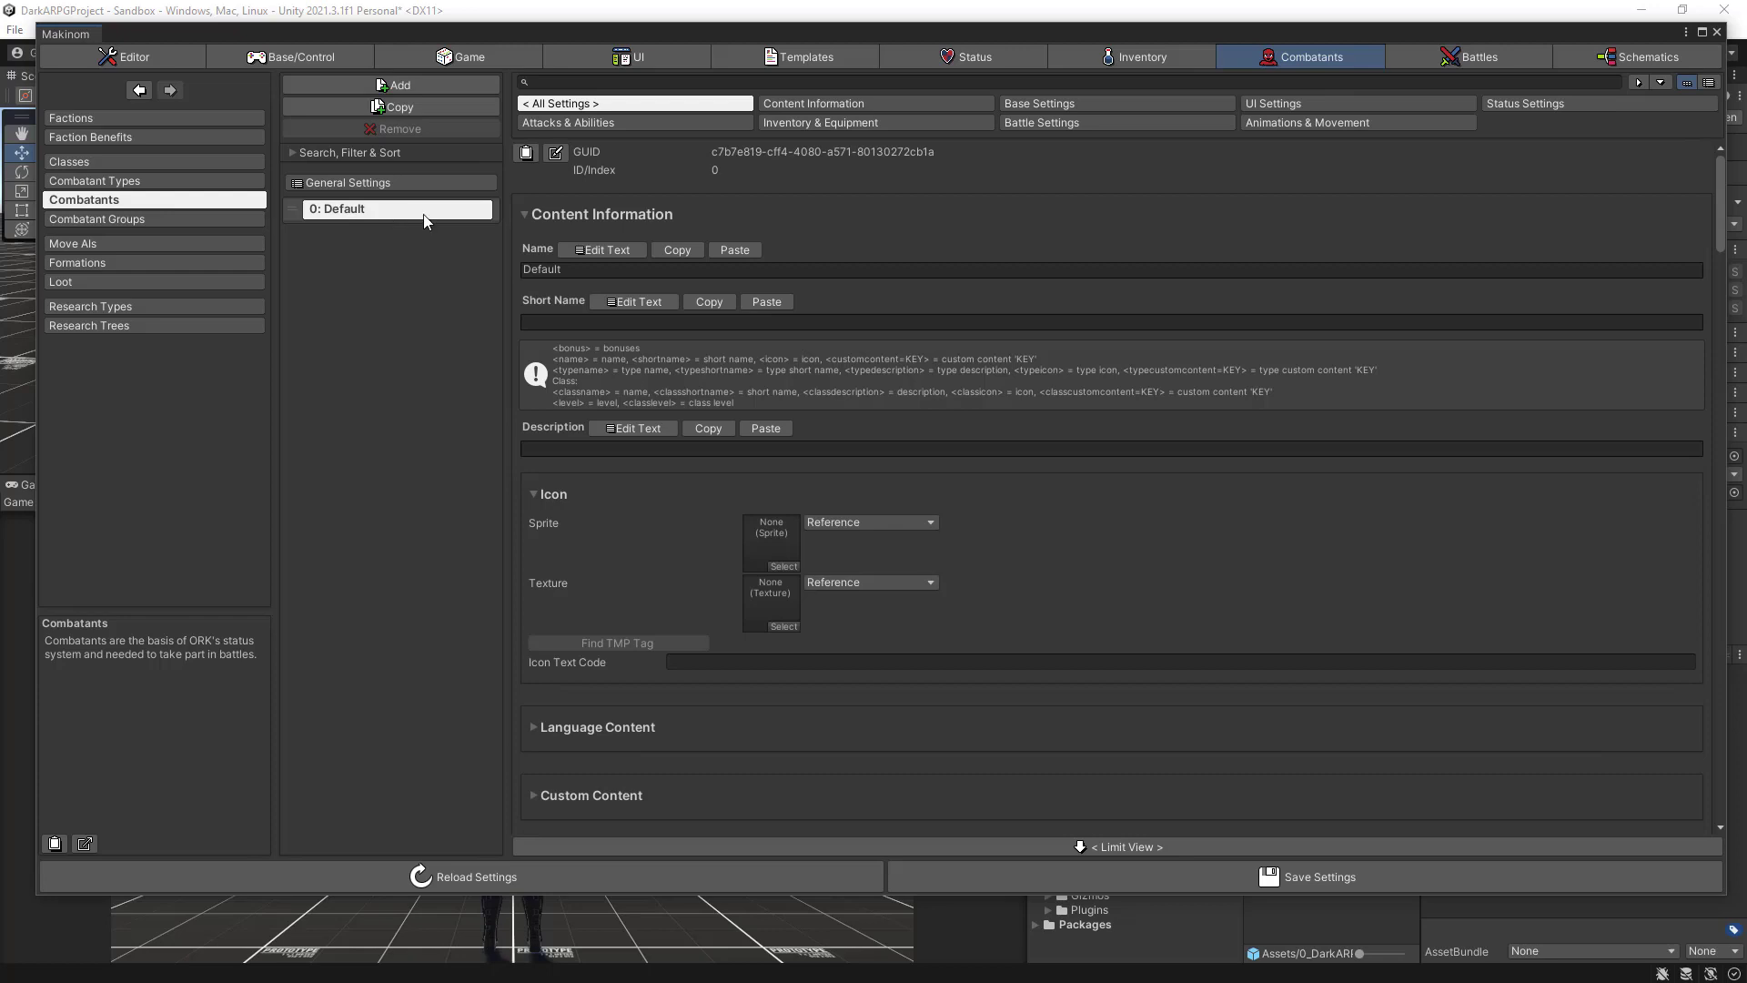
{"action": "left_click", "coordinate": [598, 251]}
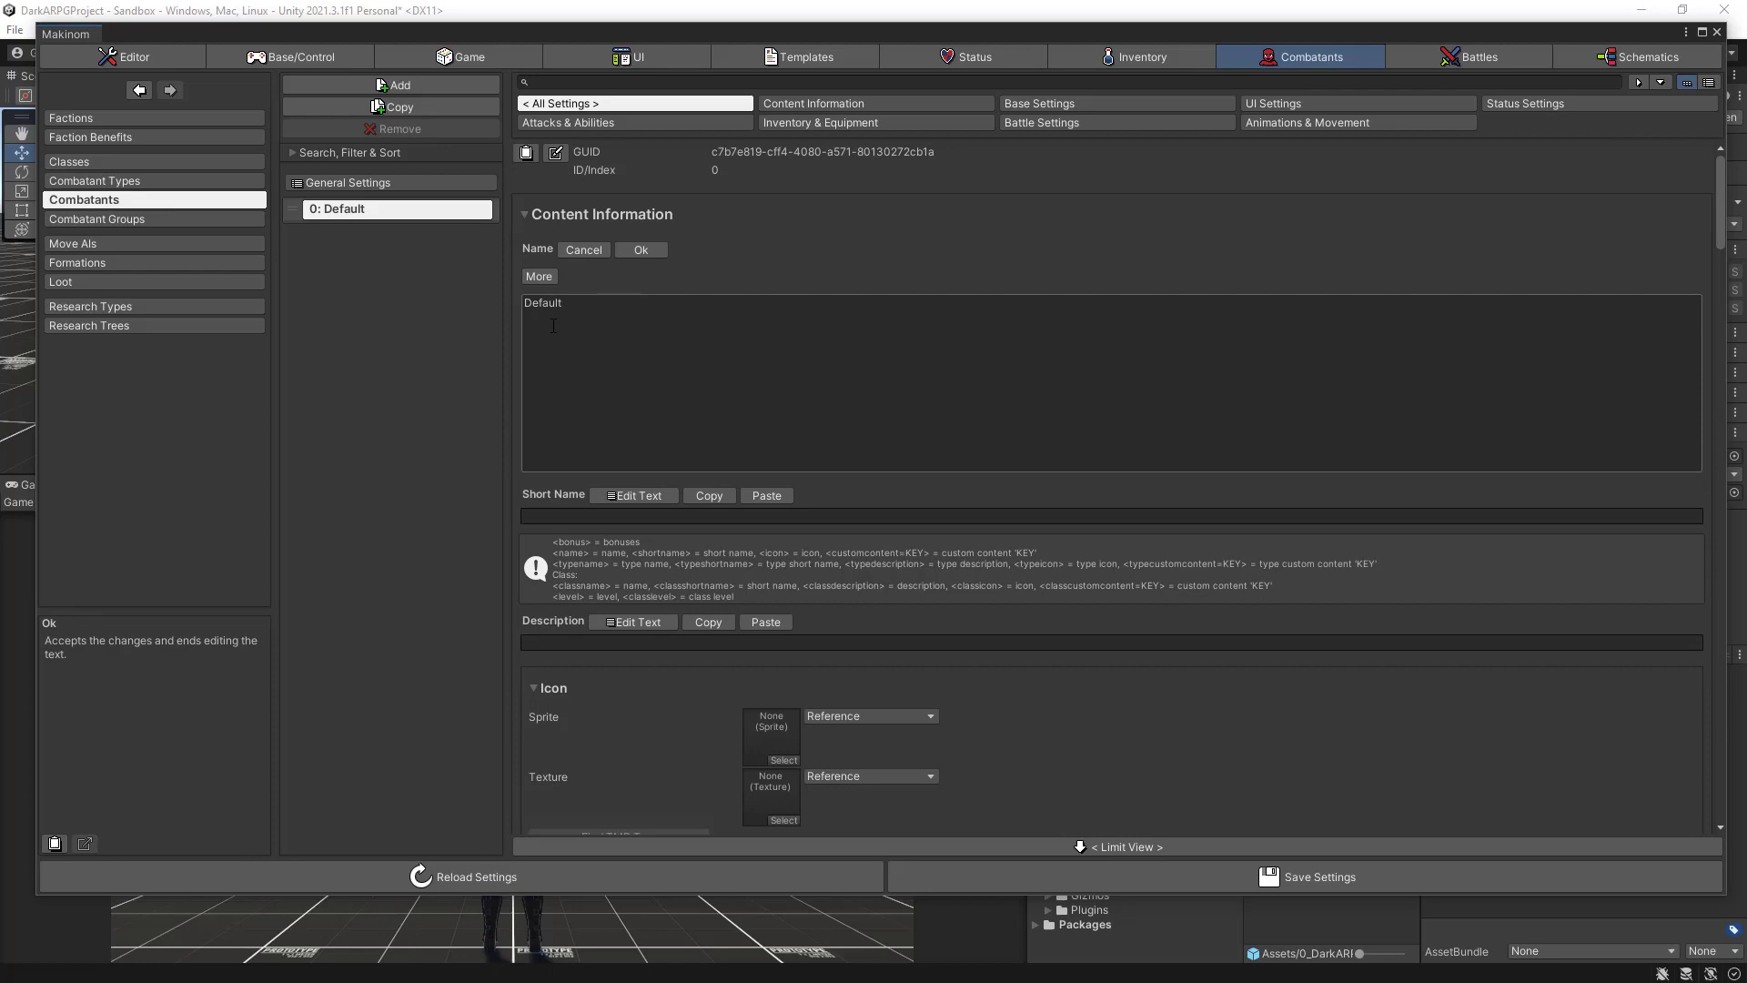
{"action": "left_click_drag", "start_coordinate": [580, 303], "coordinate": [495, 309]}
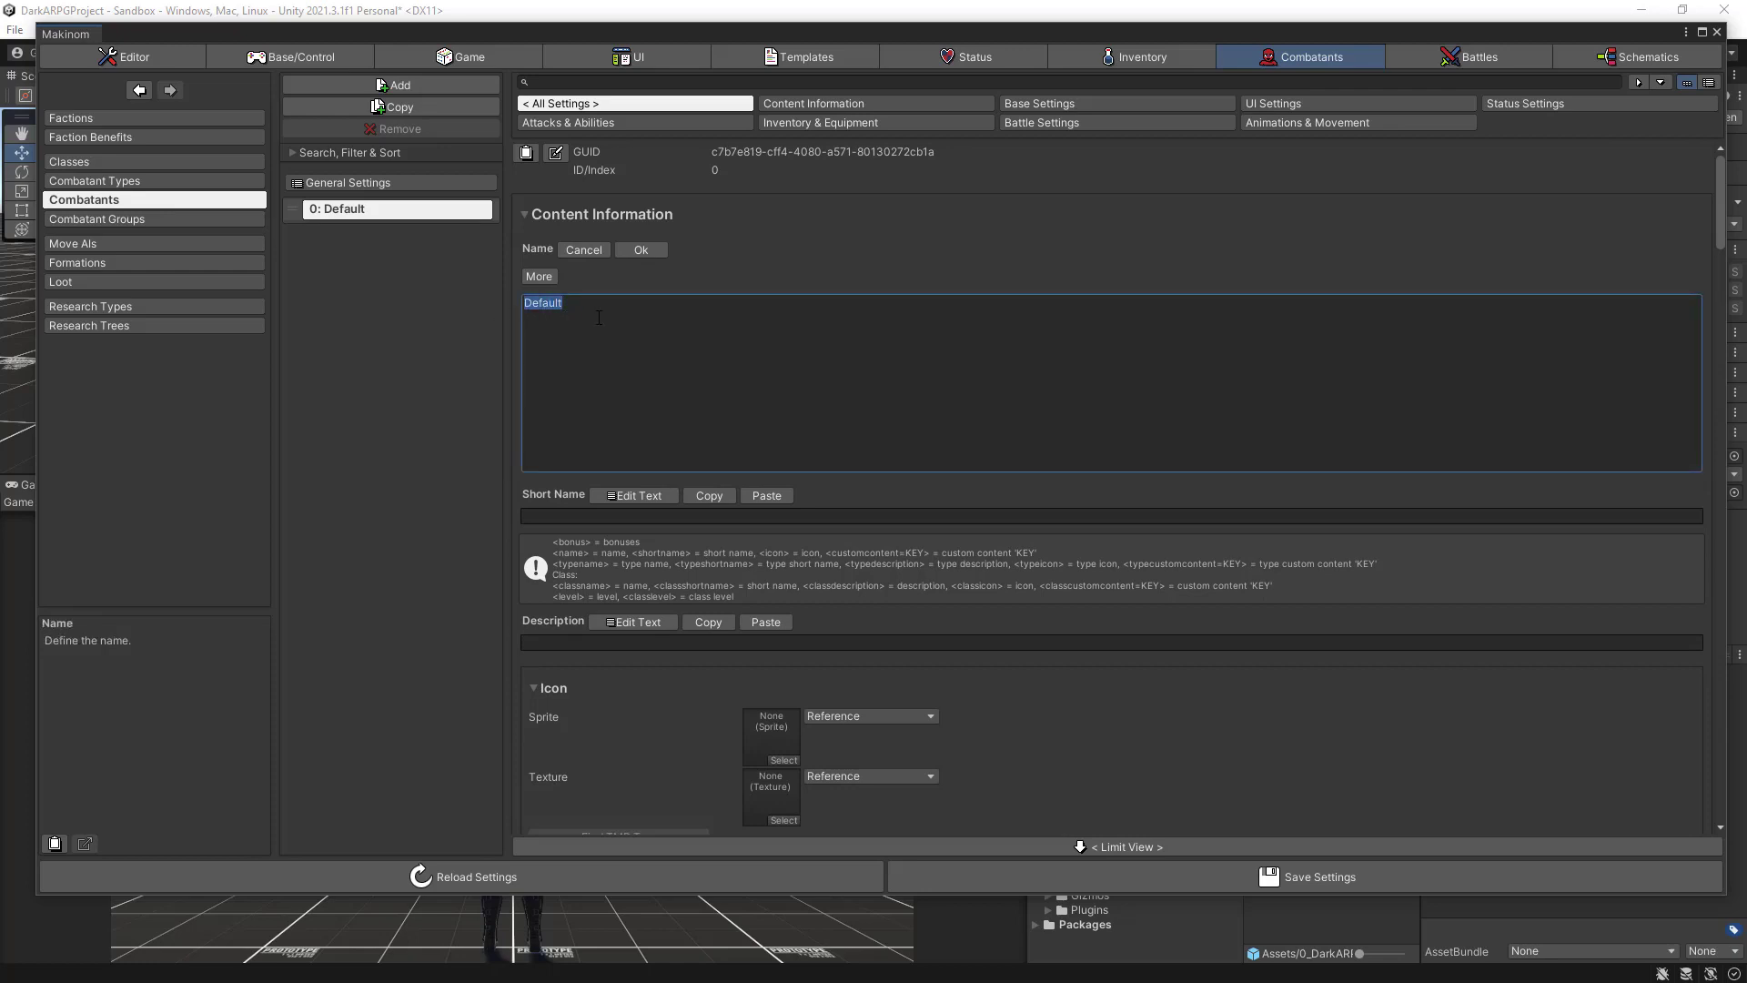
{"action": "type", "text": "Player"}
{"action": "left_click", "coordinate": [651, 254]}
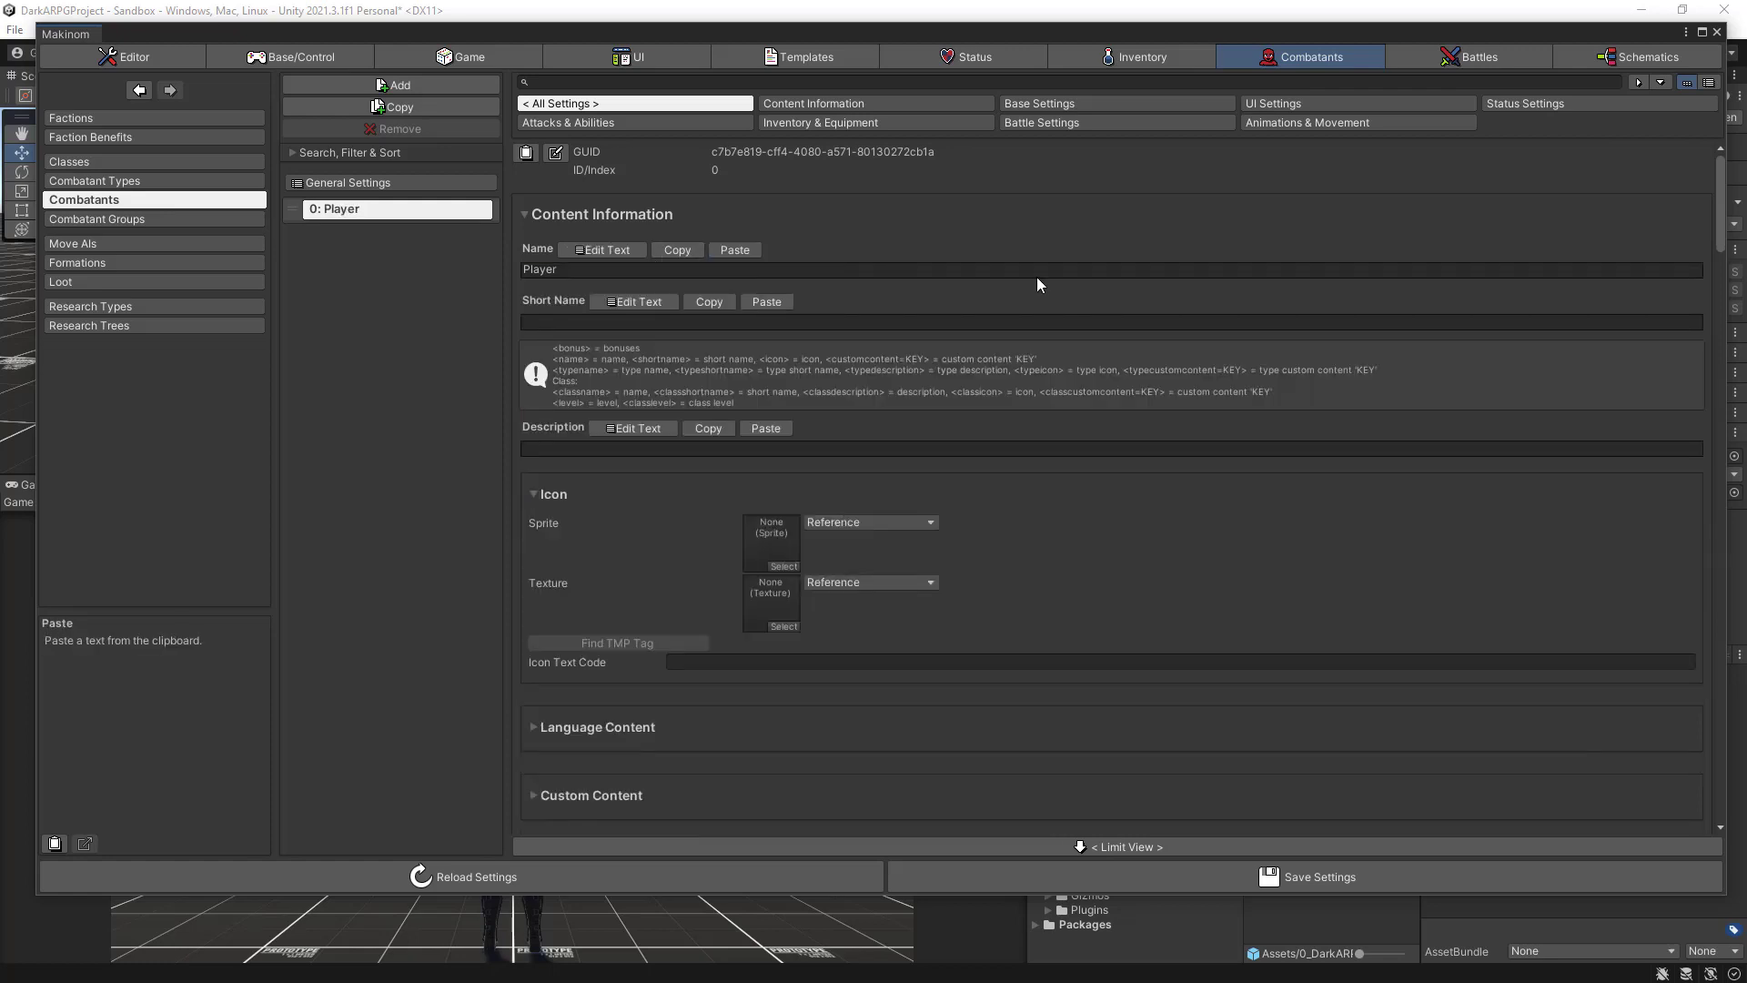
Step: Assign the P_Player prefab asset as the Player combatant's prefab, and save the Makinom settings with a backup
{"action": "scroll", "coordinate": [1038, 282], "scroll_direction": "down", "scroll_amount": 7}
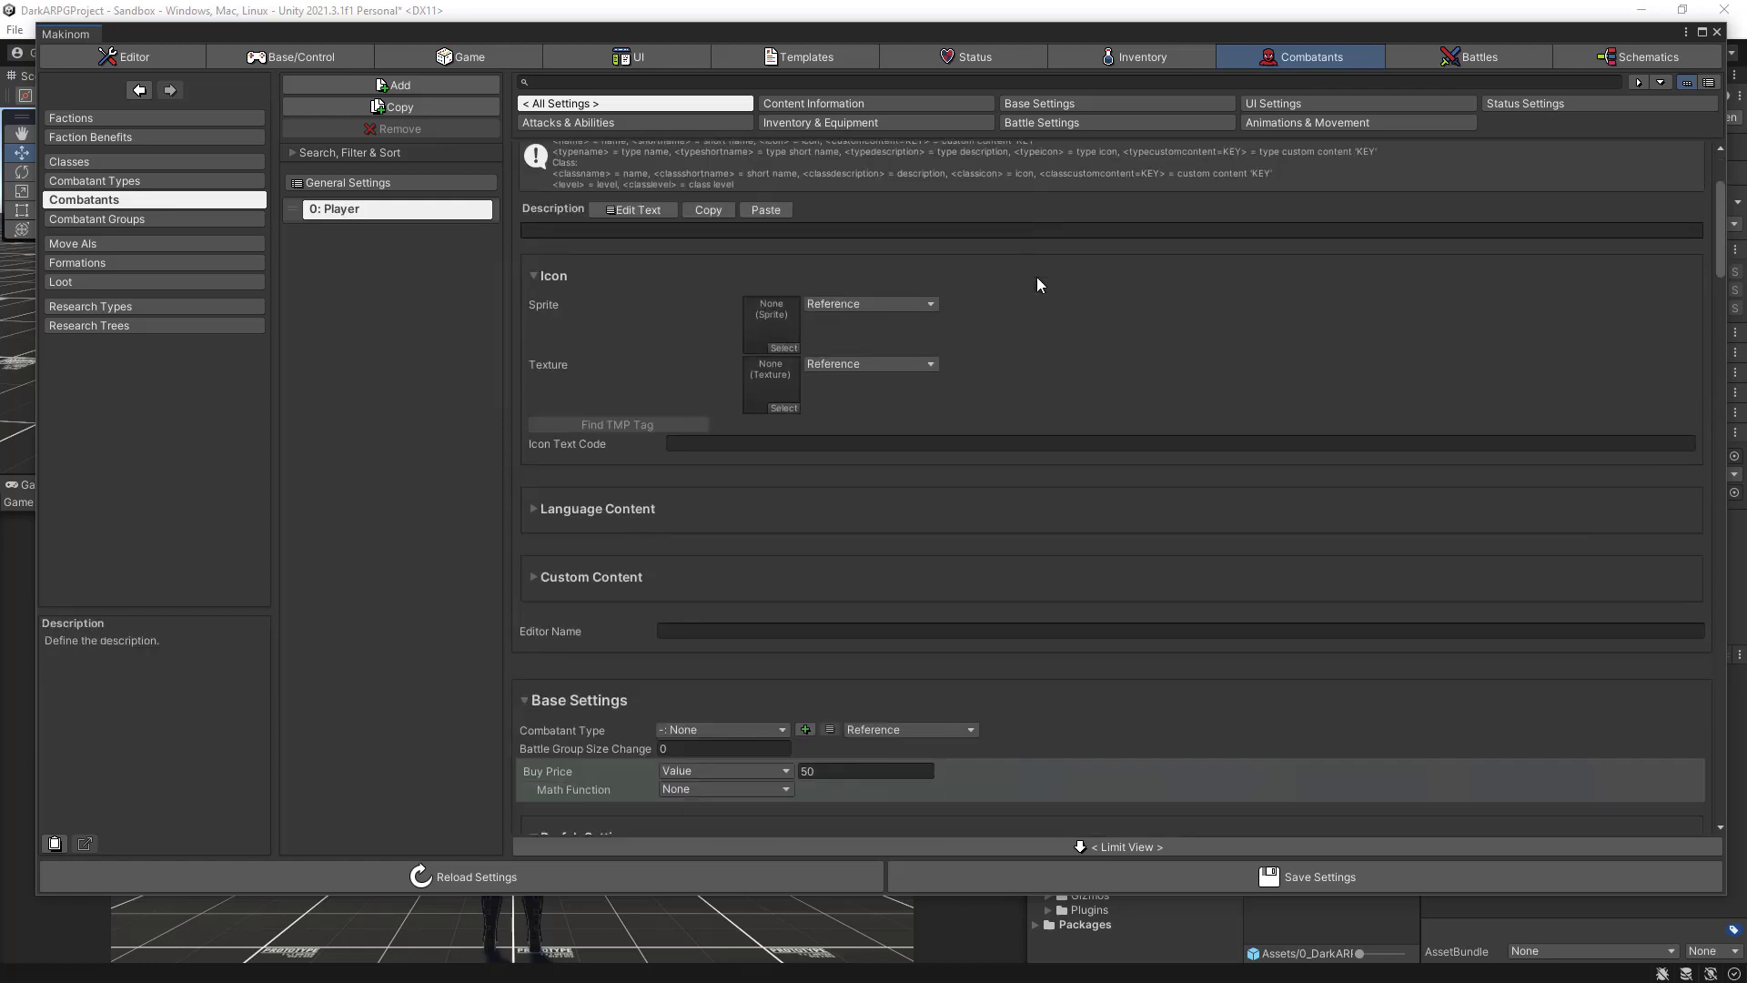
{"action": "scroll", "coordinate": [1035, 276], "scroll_direction": "down", "scroll_amount": 3}
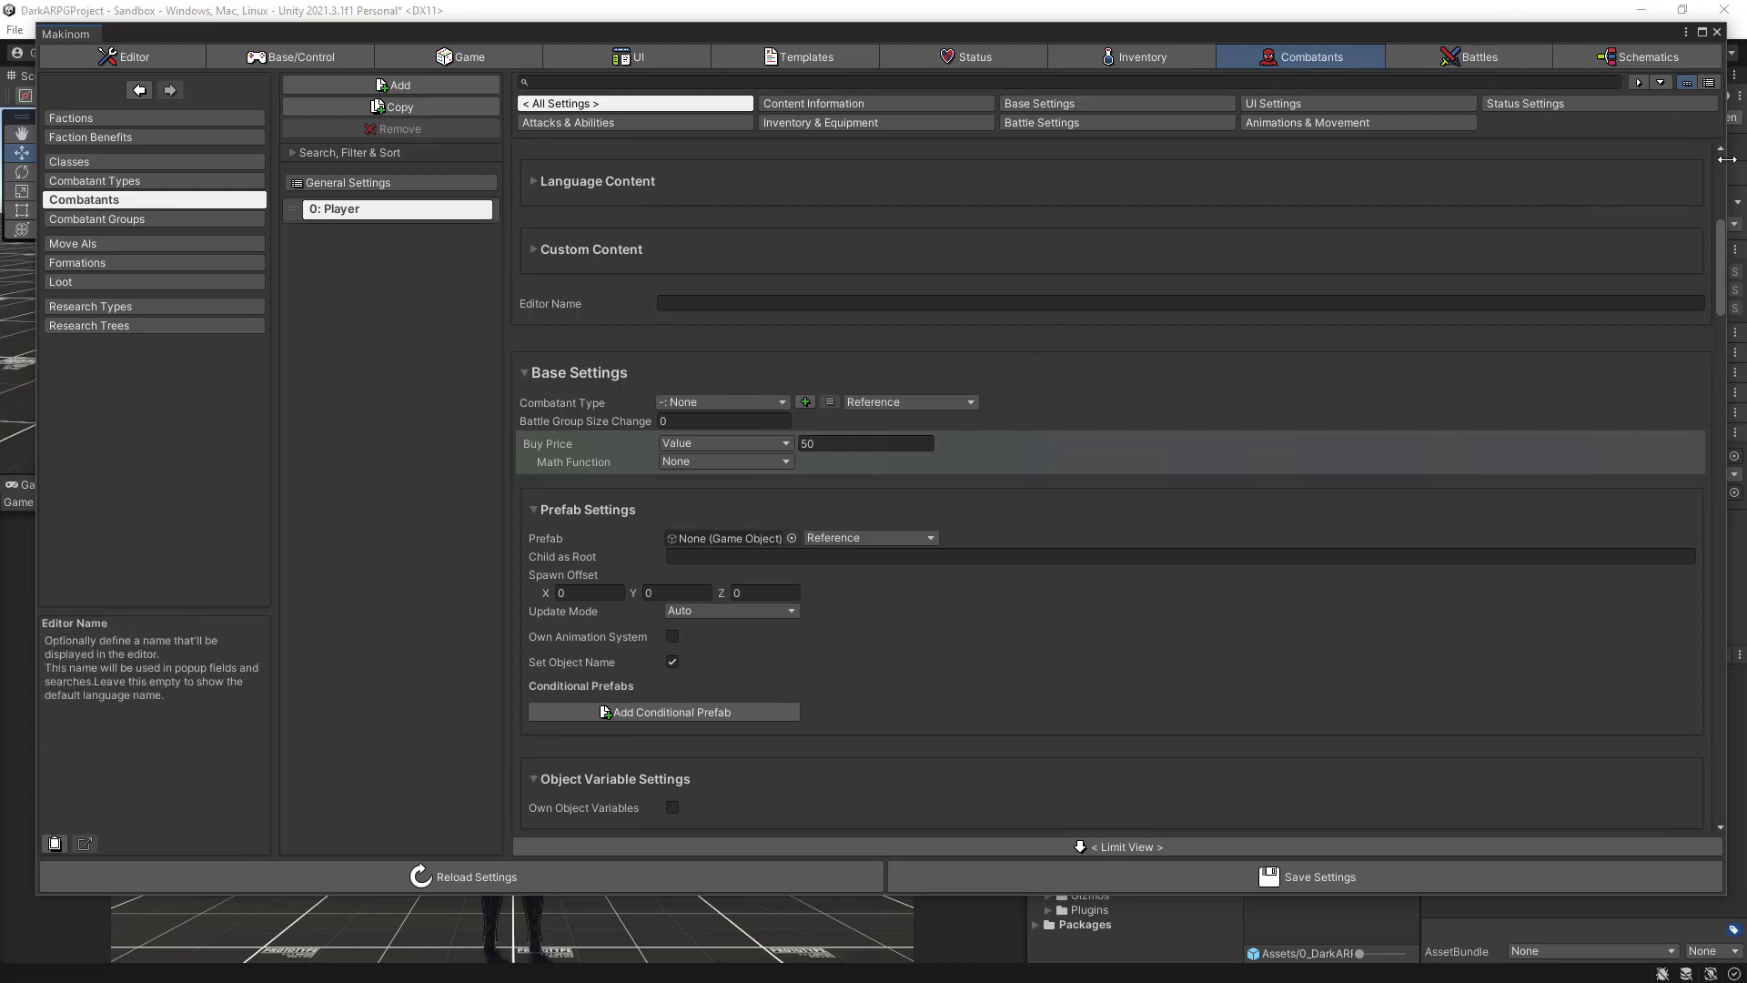
{"action": "left_click_drag", "start_coordinate": [1726, 159], "coordinate": [1145, 455]}
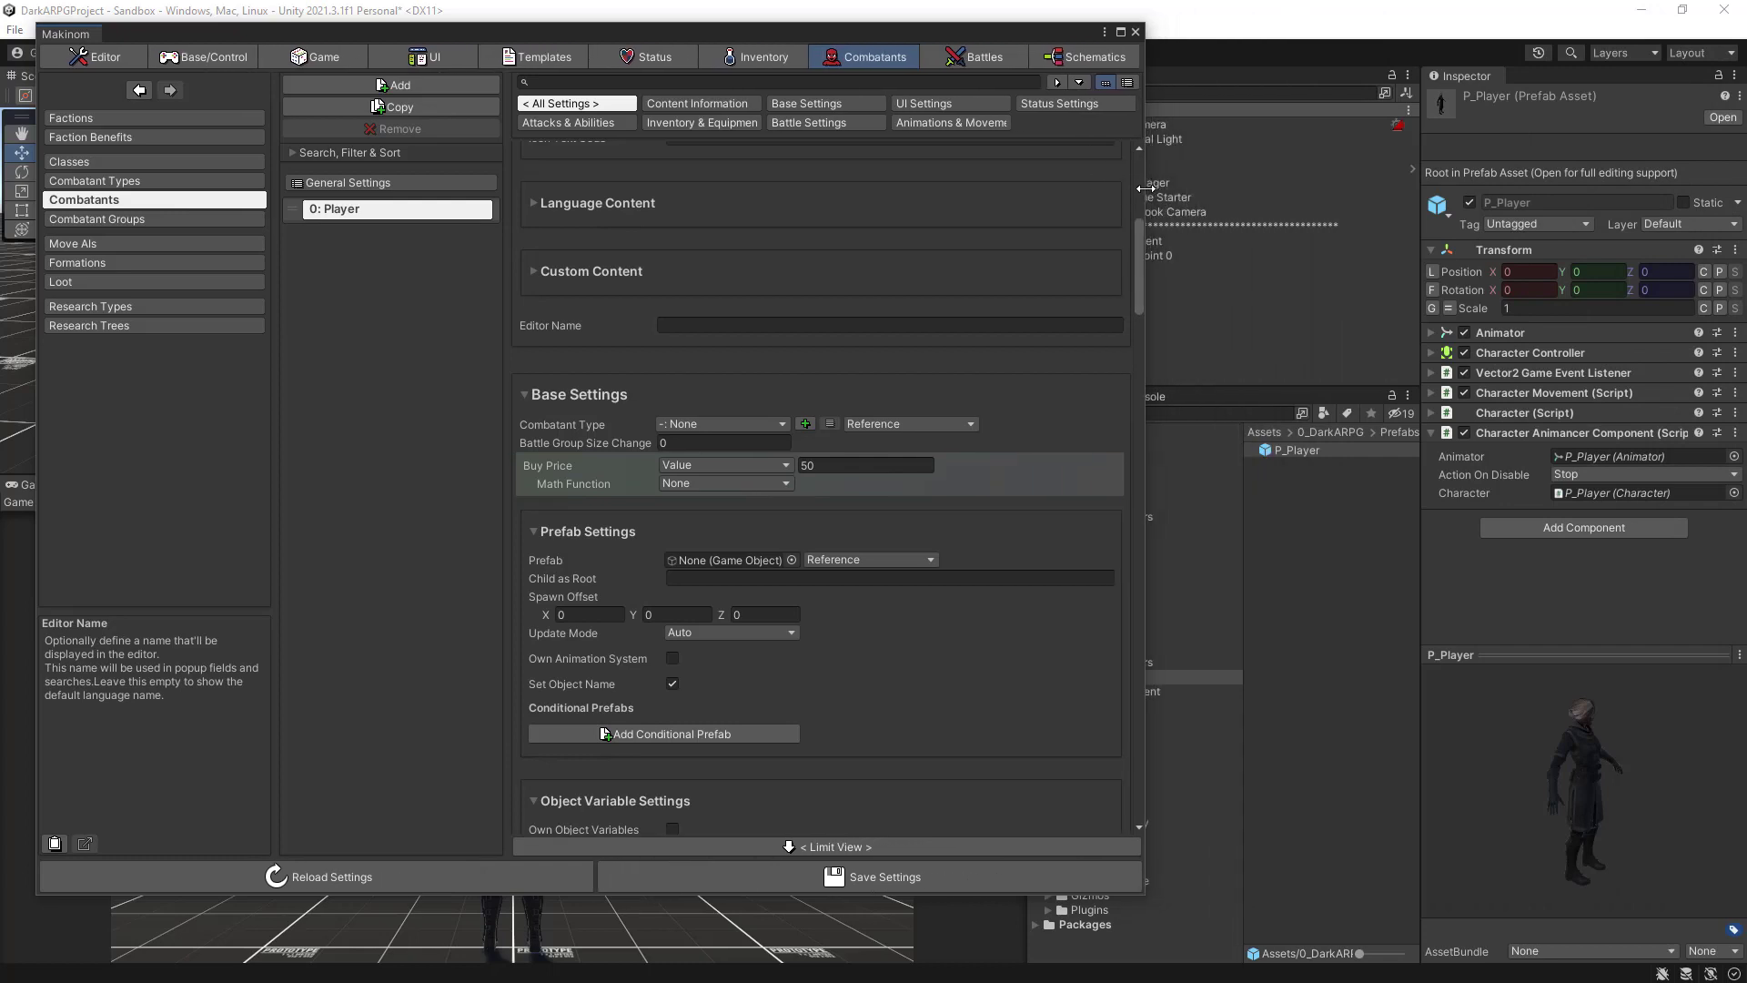
{"action": "left_click_drag", "start_coordinate": [1271, 458], "coordinate": [710, 559]}
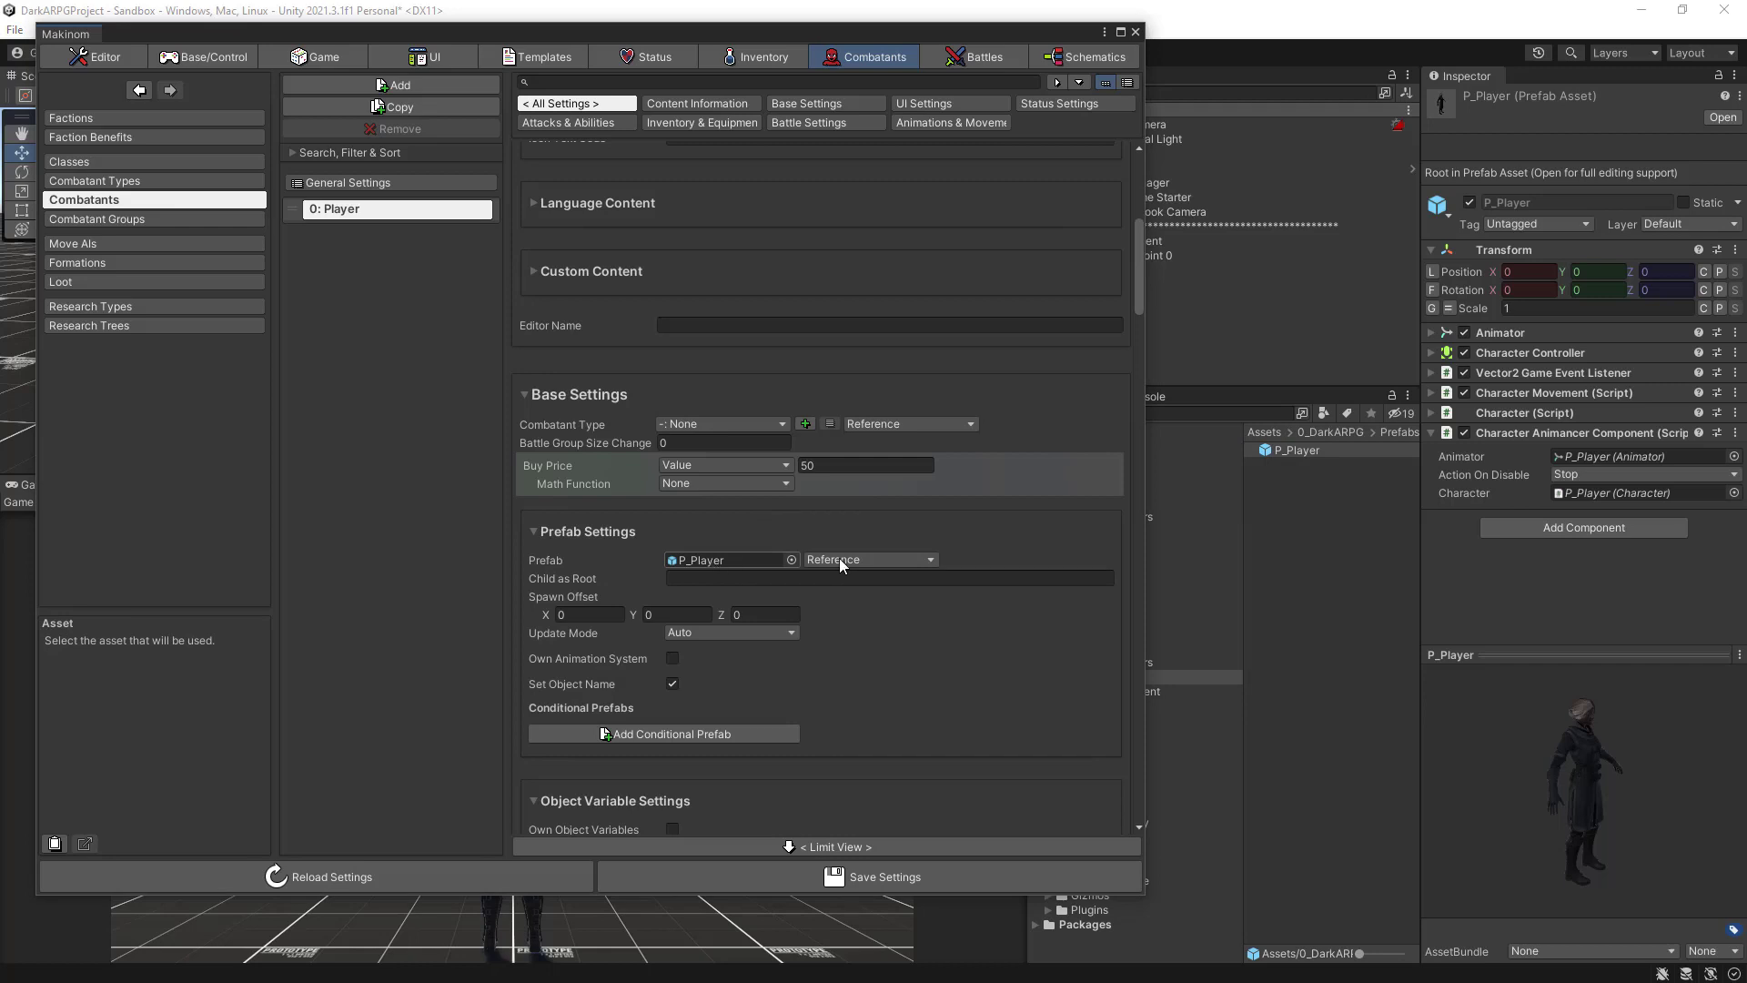
{"action": "left_click", "coordinate": [844, 879]}
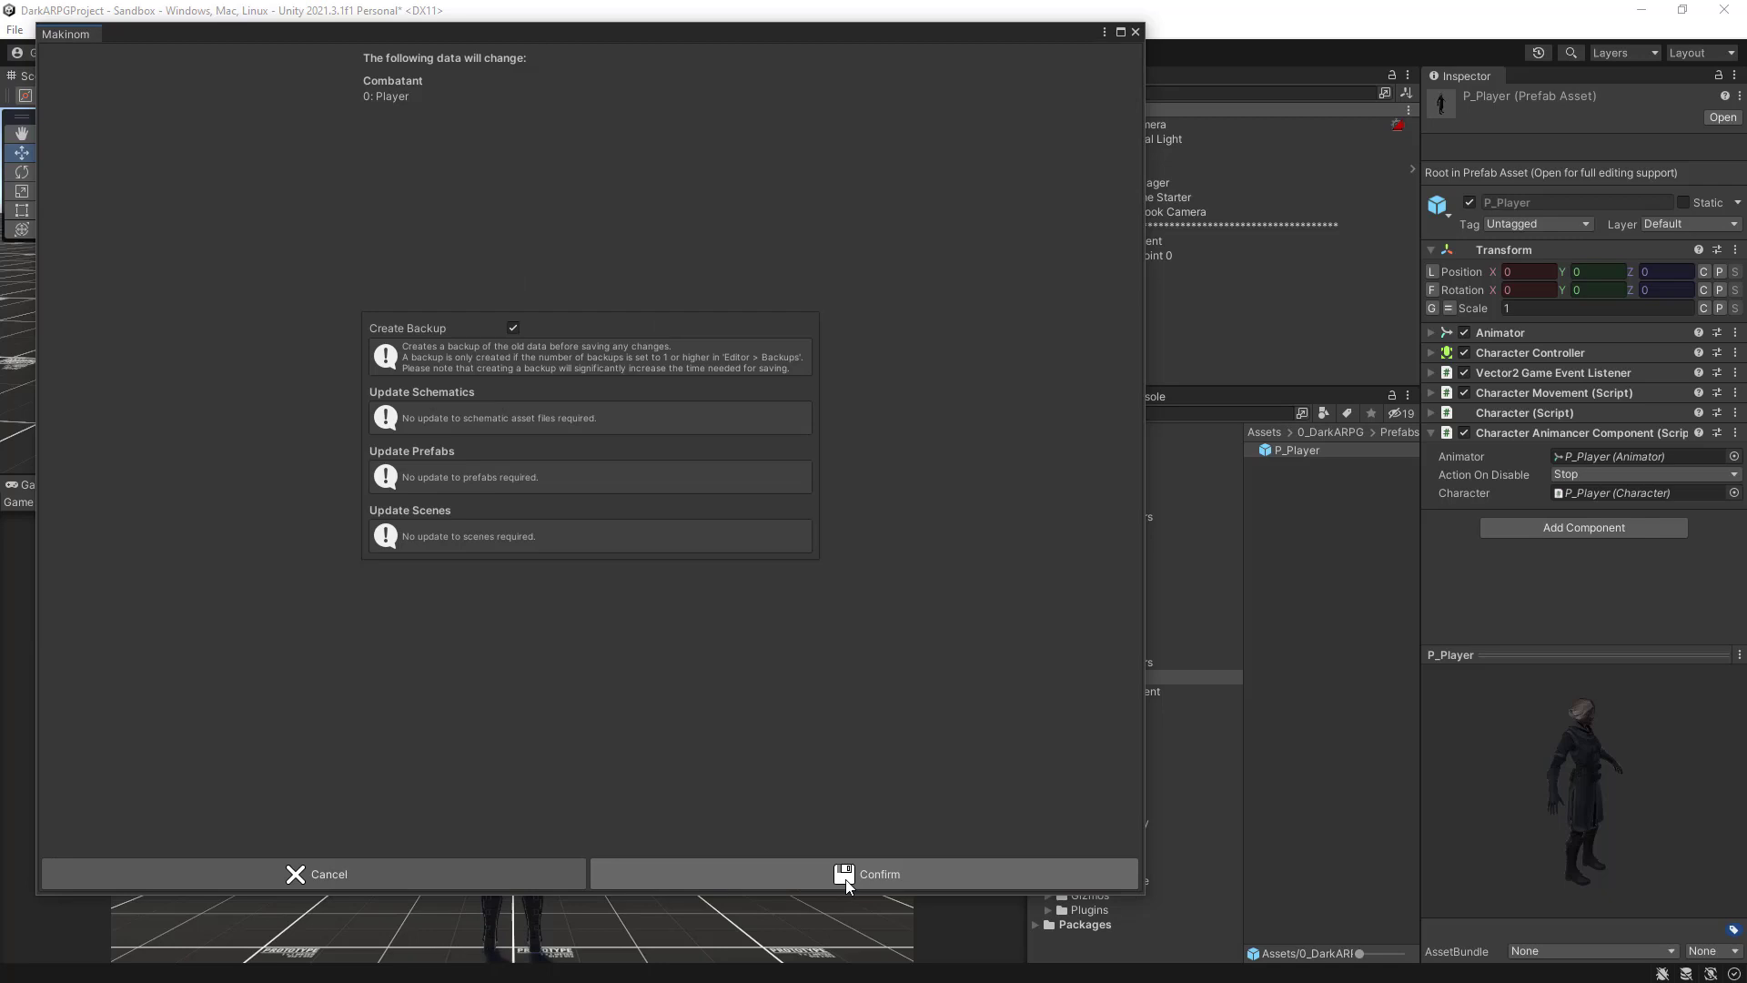
{"action": "left_click", "coordinate": [845, 874]}
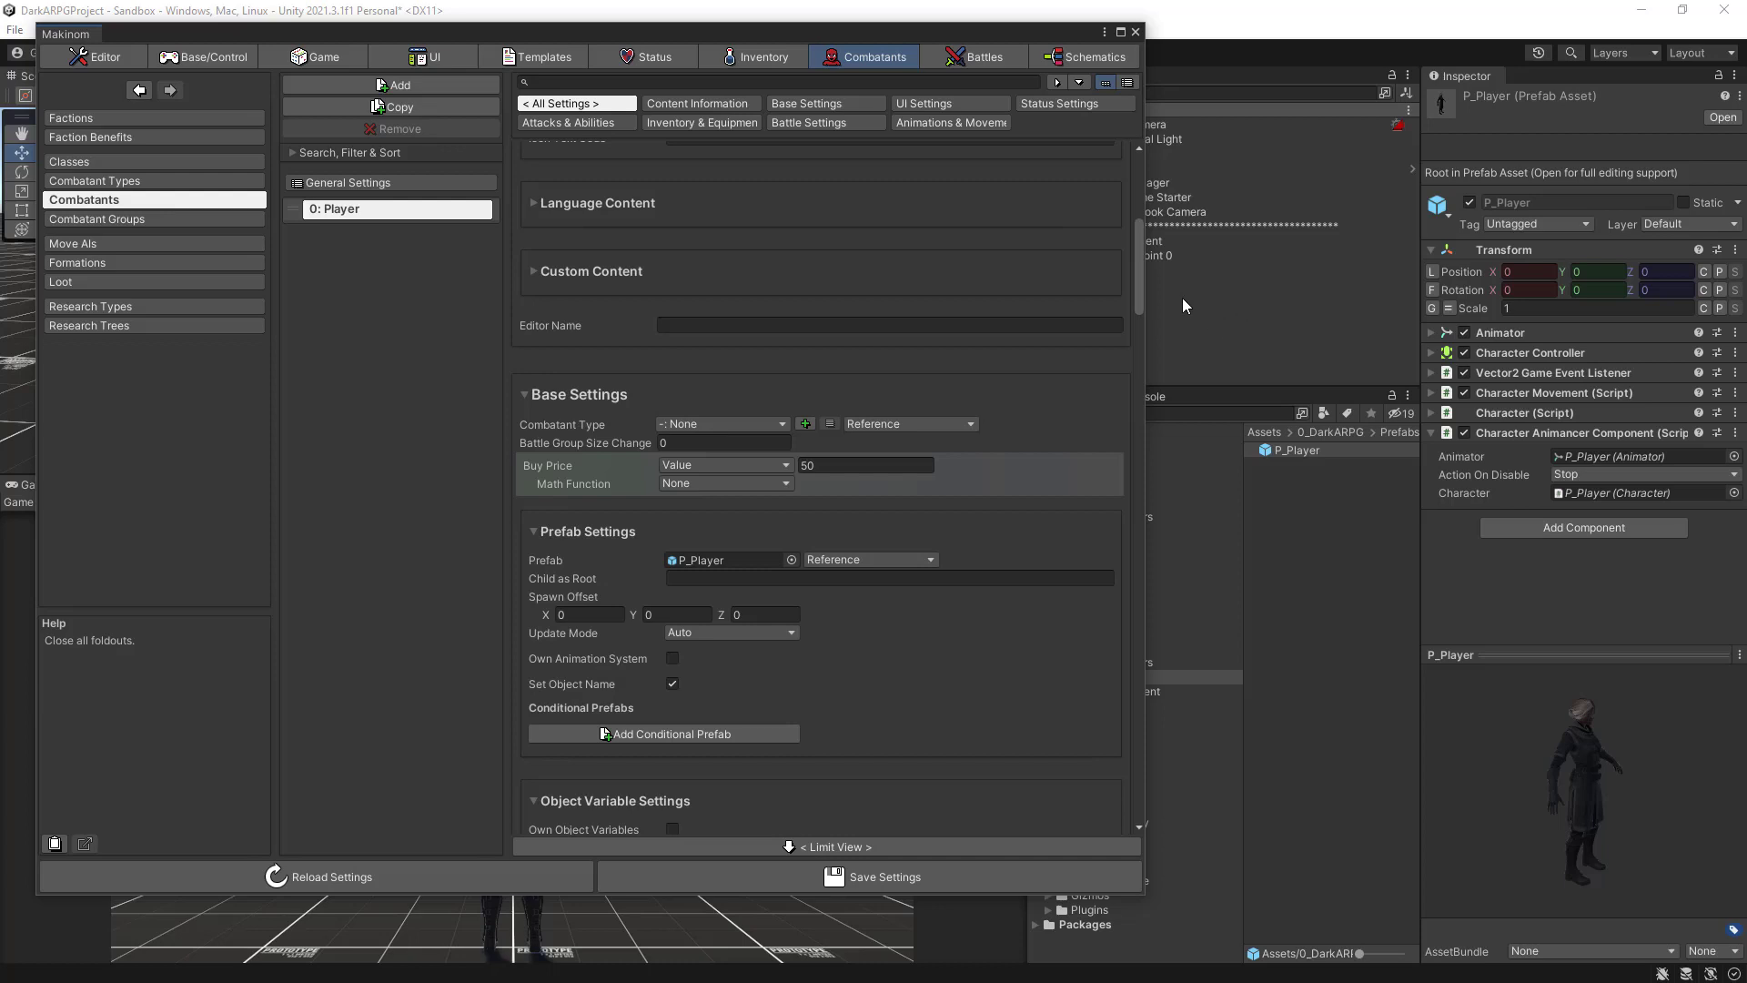
Step: Open the schematic editor and move the Settings node to the upper-left area of the graph
{"action": "left_click", "coordinate": [1103, 54]}
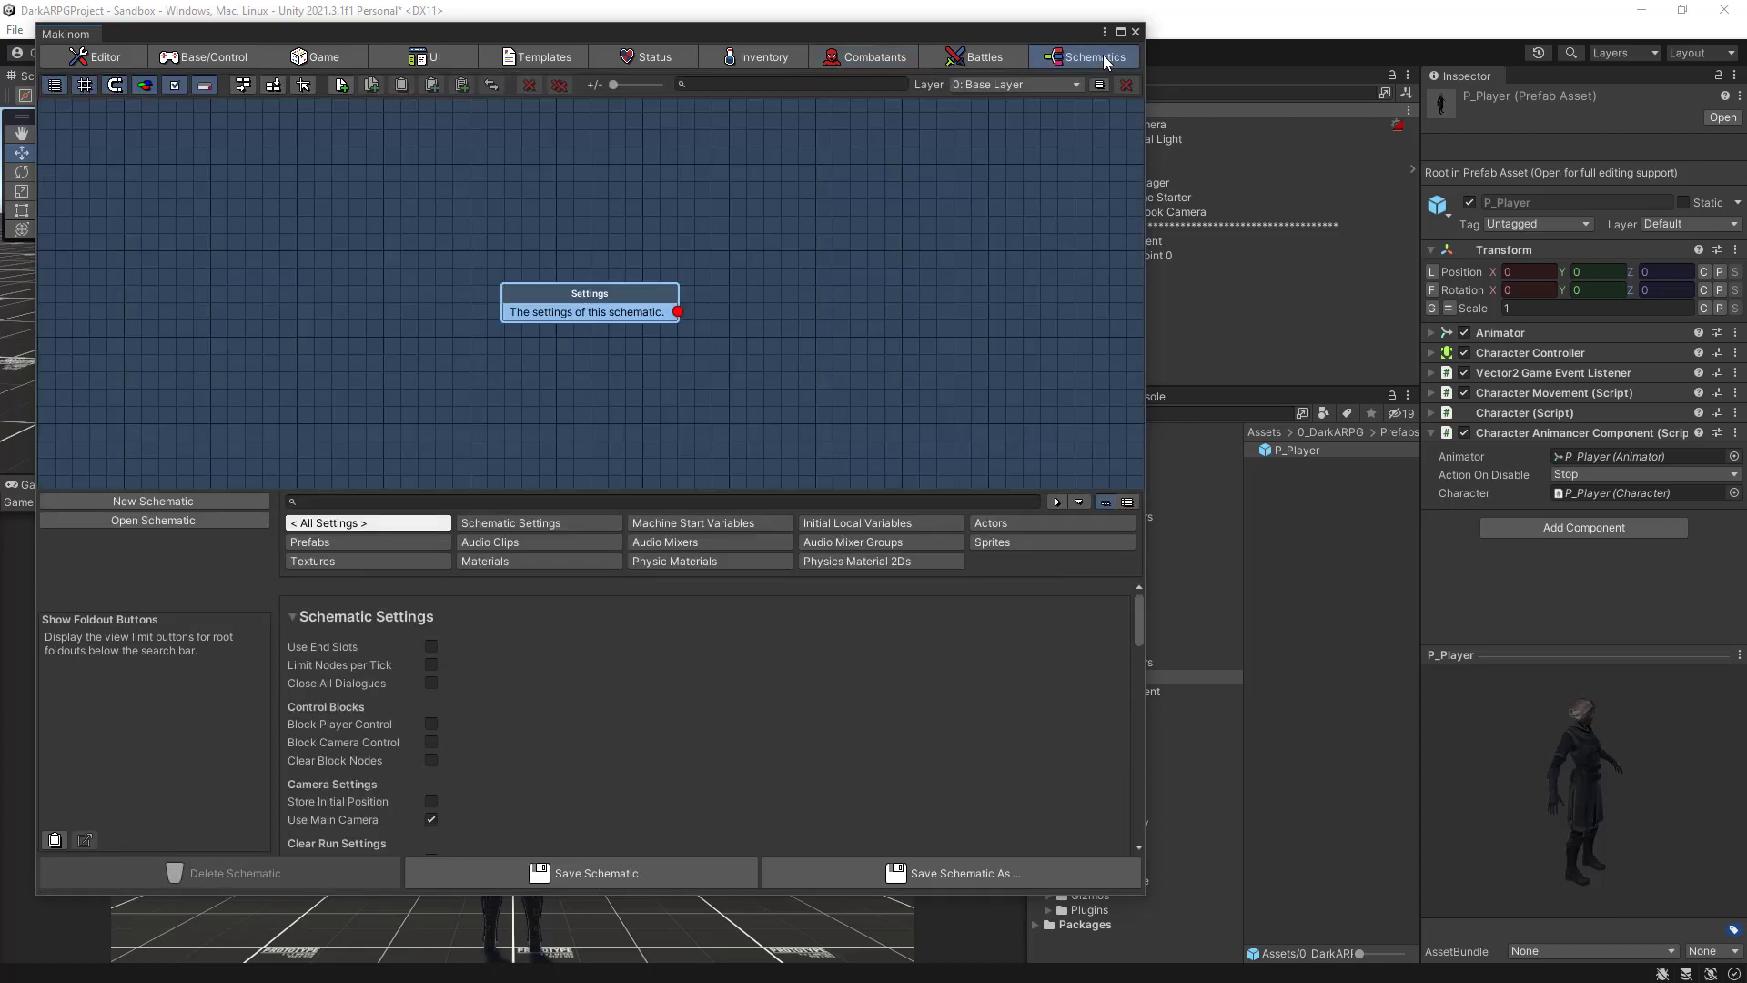
{"action": "left_click_drag", "start_coordinate": [626, 295], "coordinate": [266, 198]}
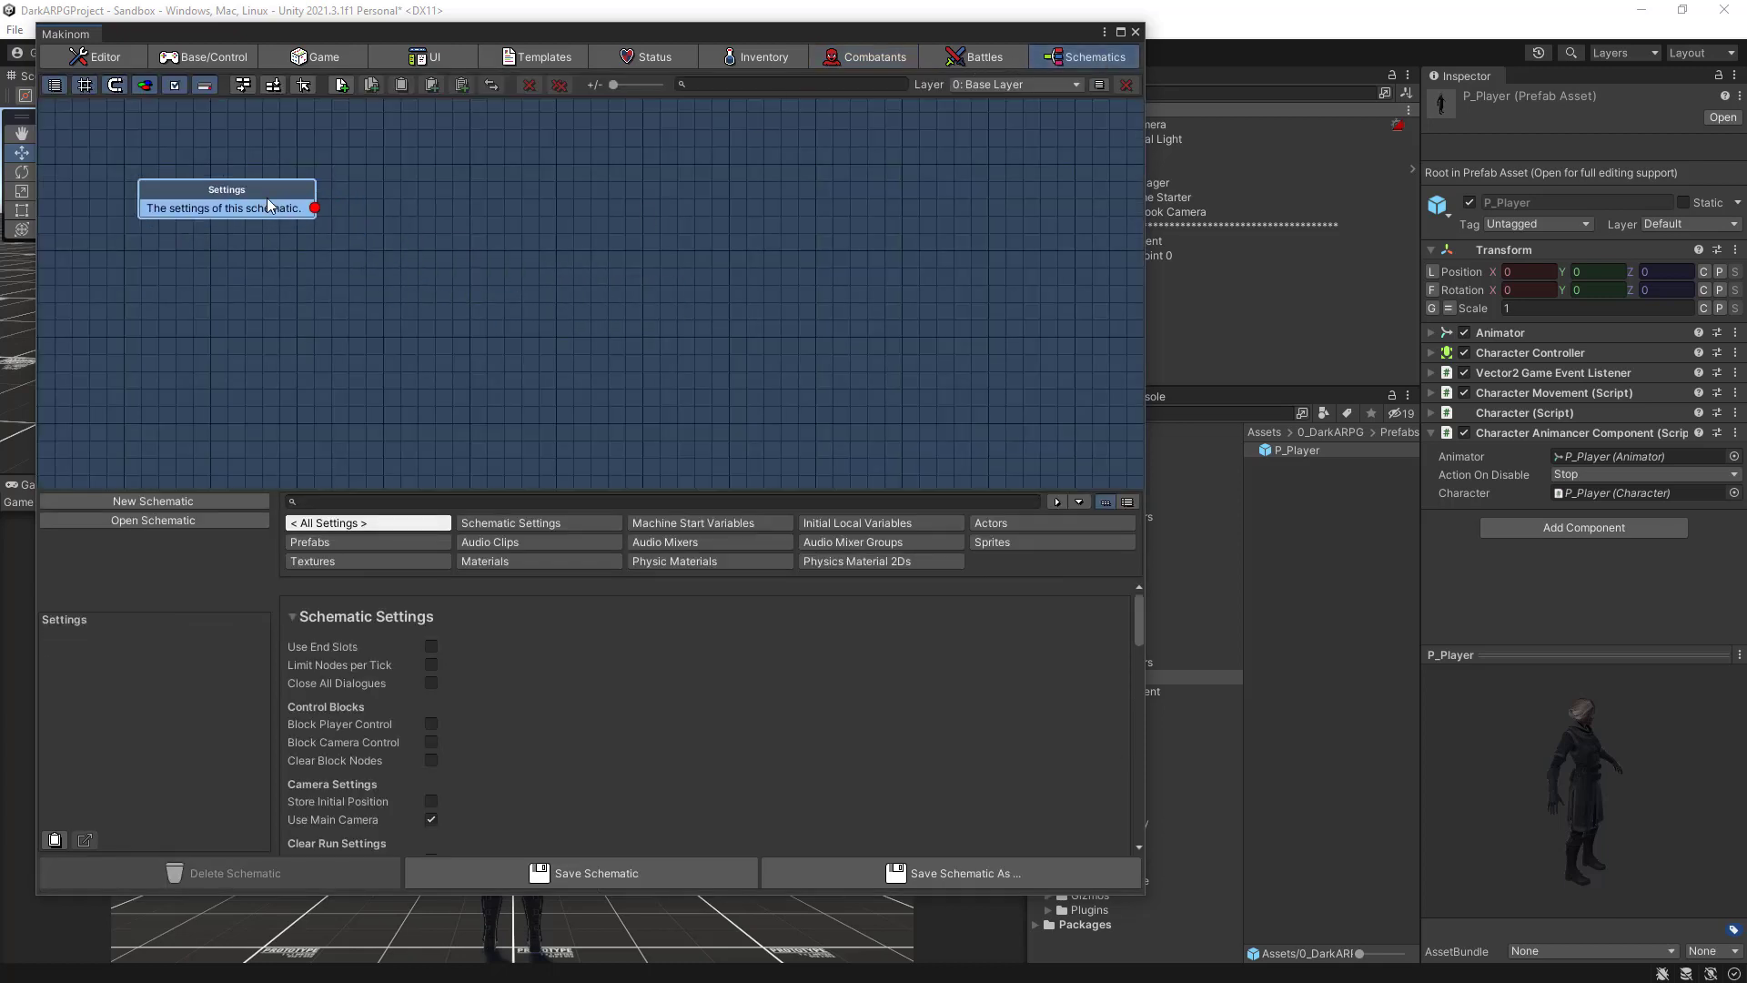
{"action": "right_click", "coordinate": [406, 202]}
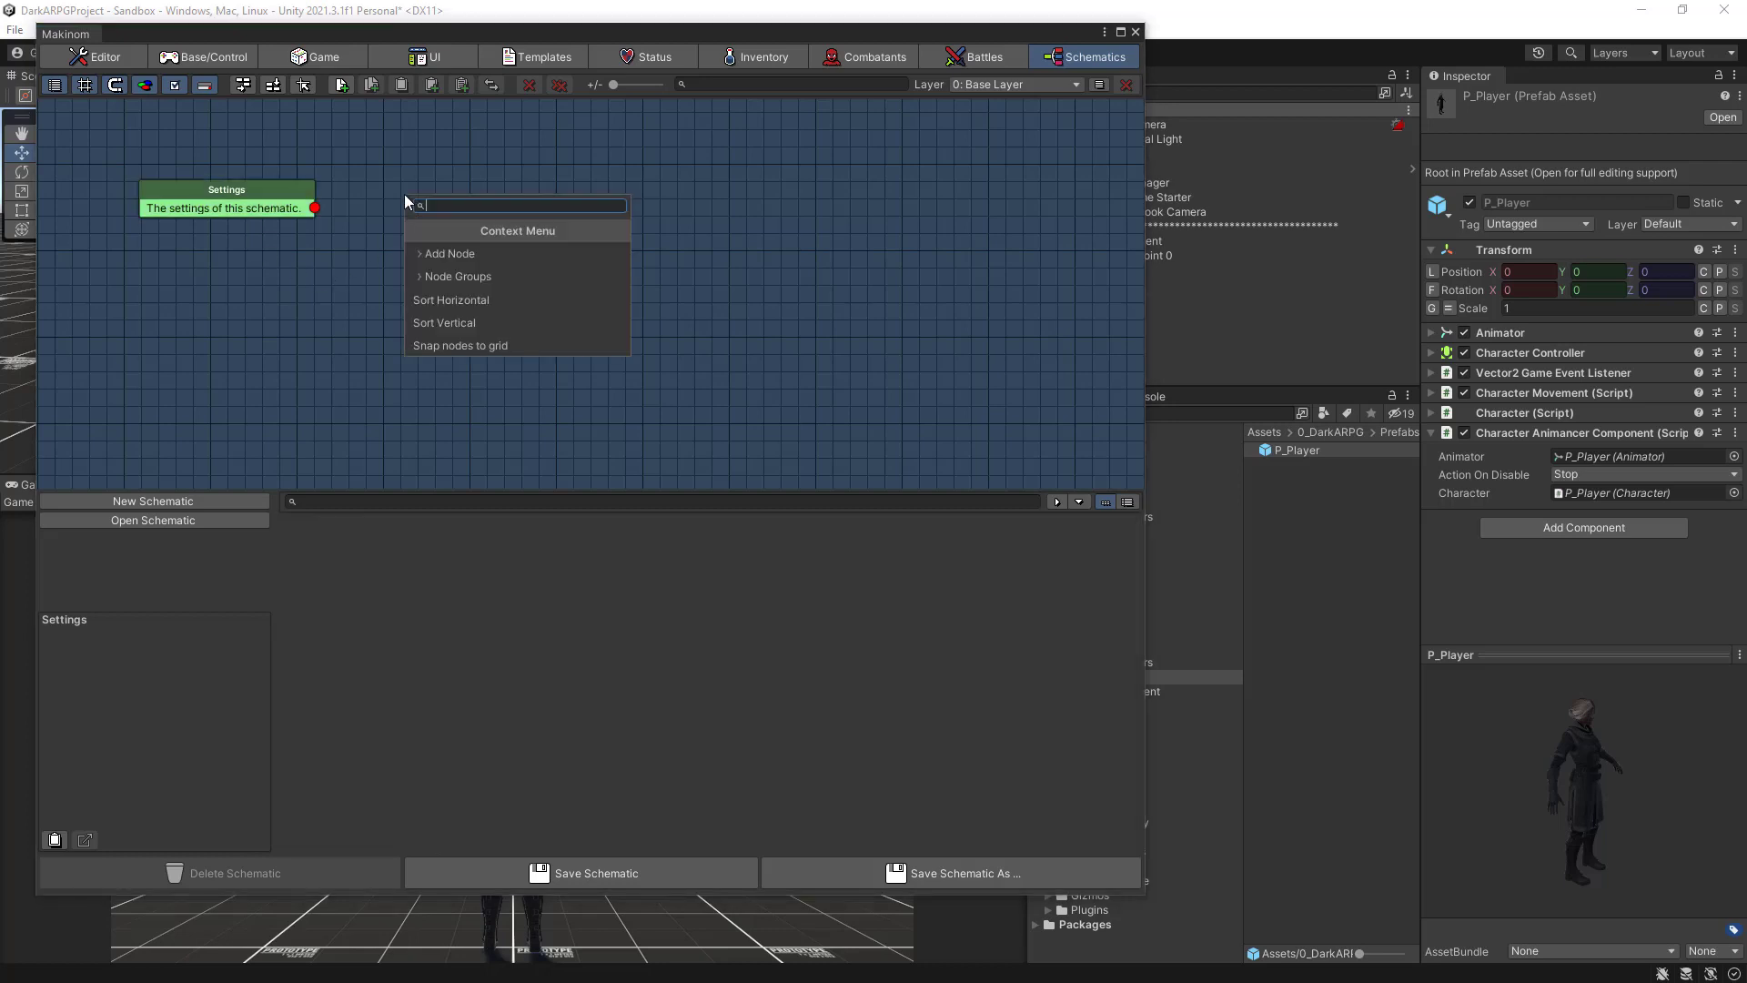
{"action": "type", "text": "acti"}
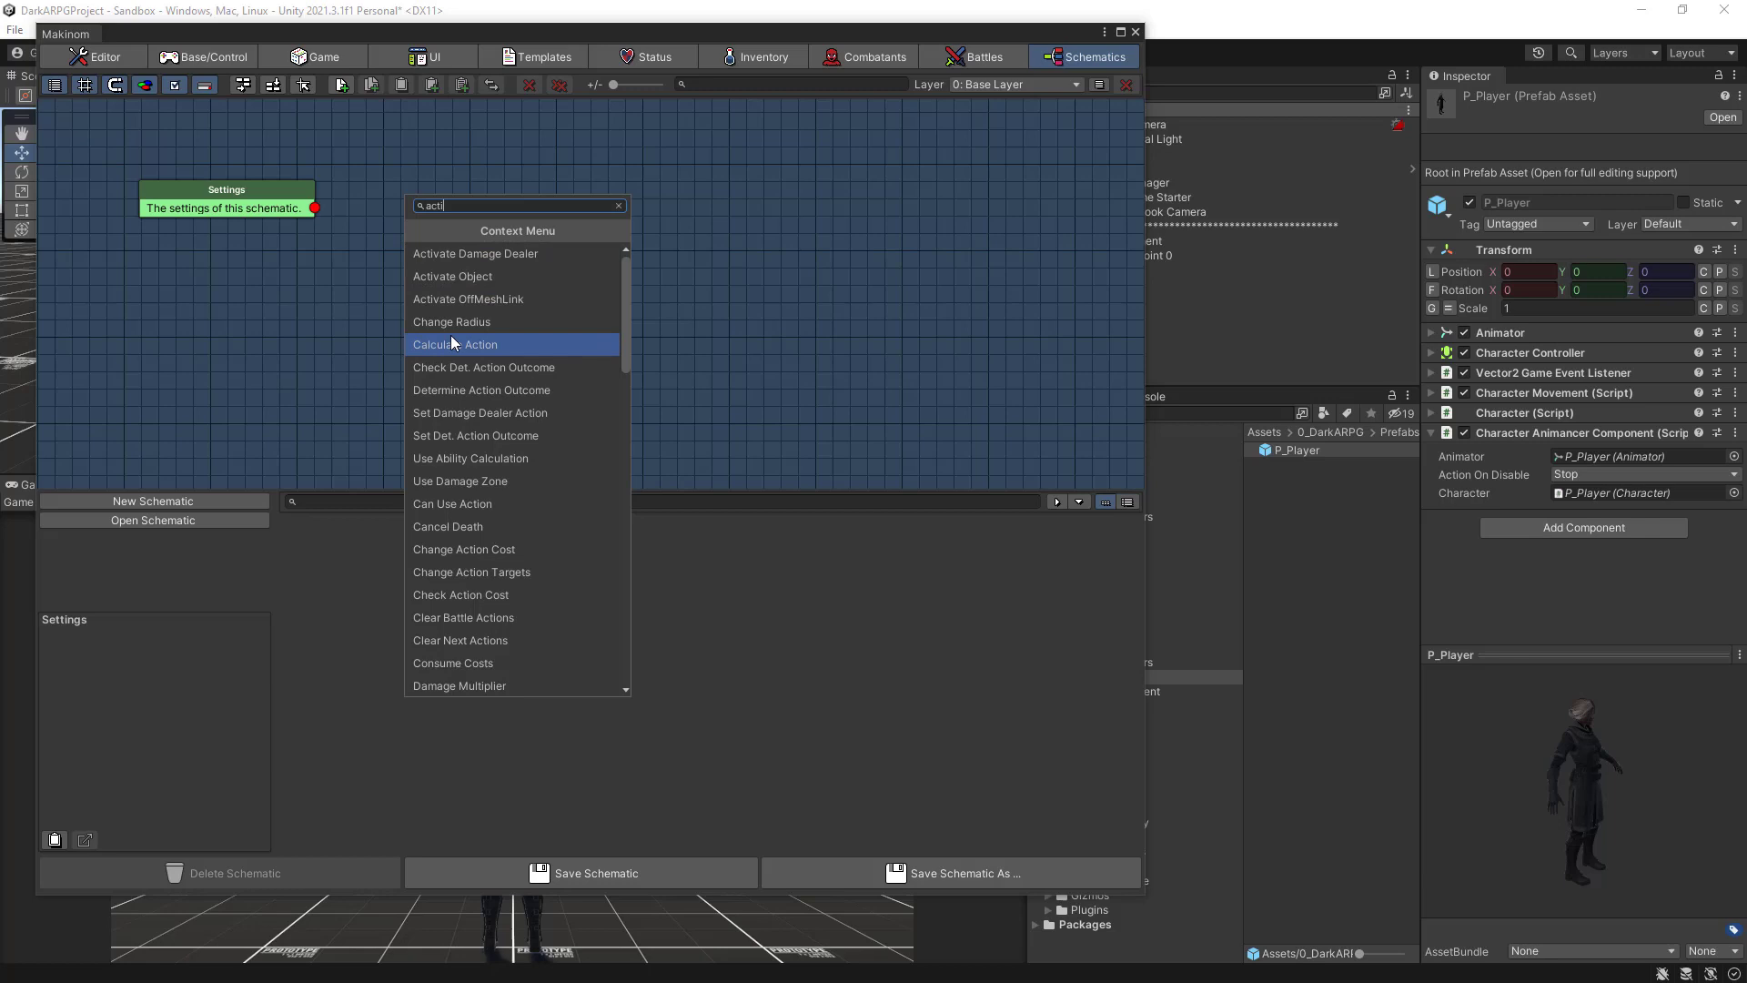
{"action": "key", "text": "Escape"}
Step: Add a Join Group node beside the Settings node, and connect the Settings node's output to it
{"action": "right_click", "coordinate": [435, 227]}
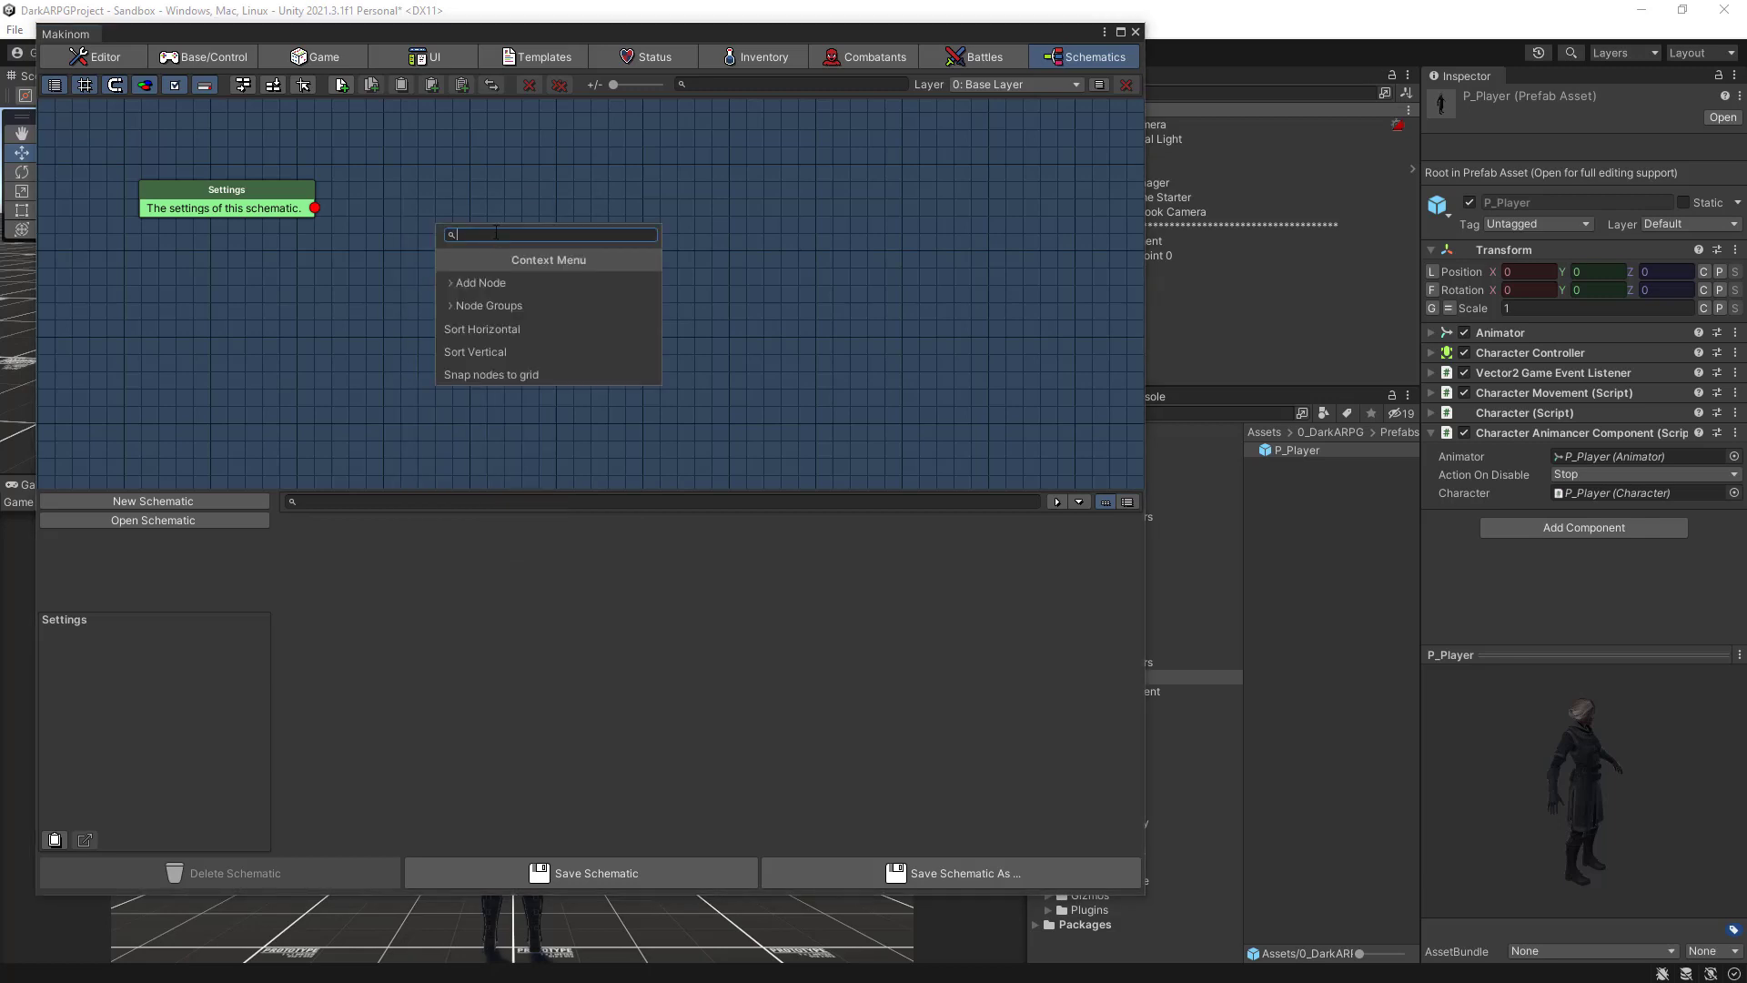
{"action": "type", "text": "join"}
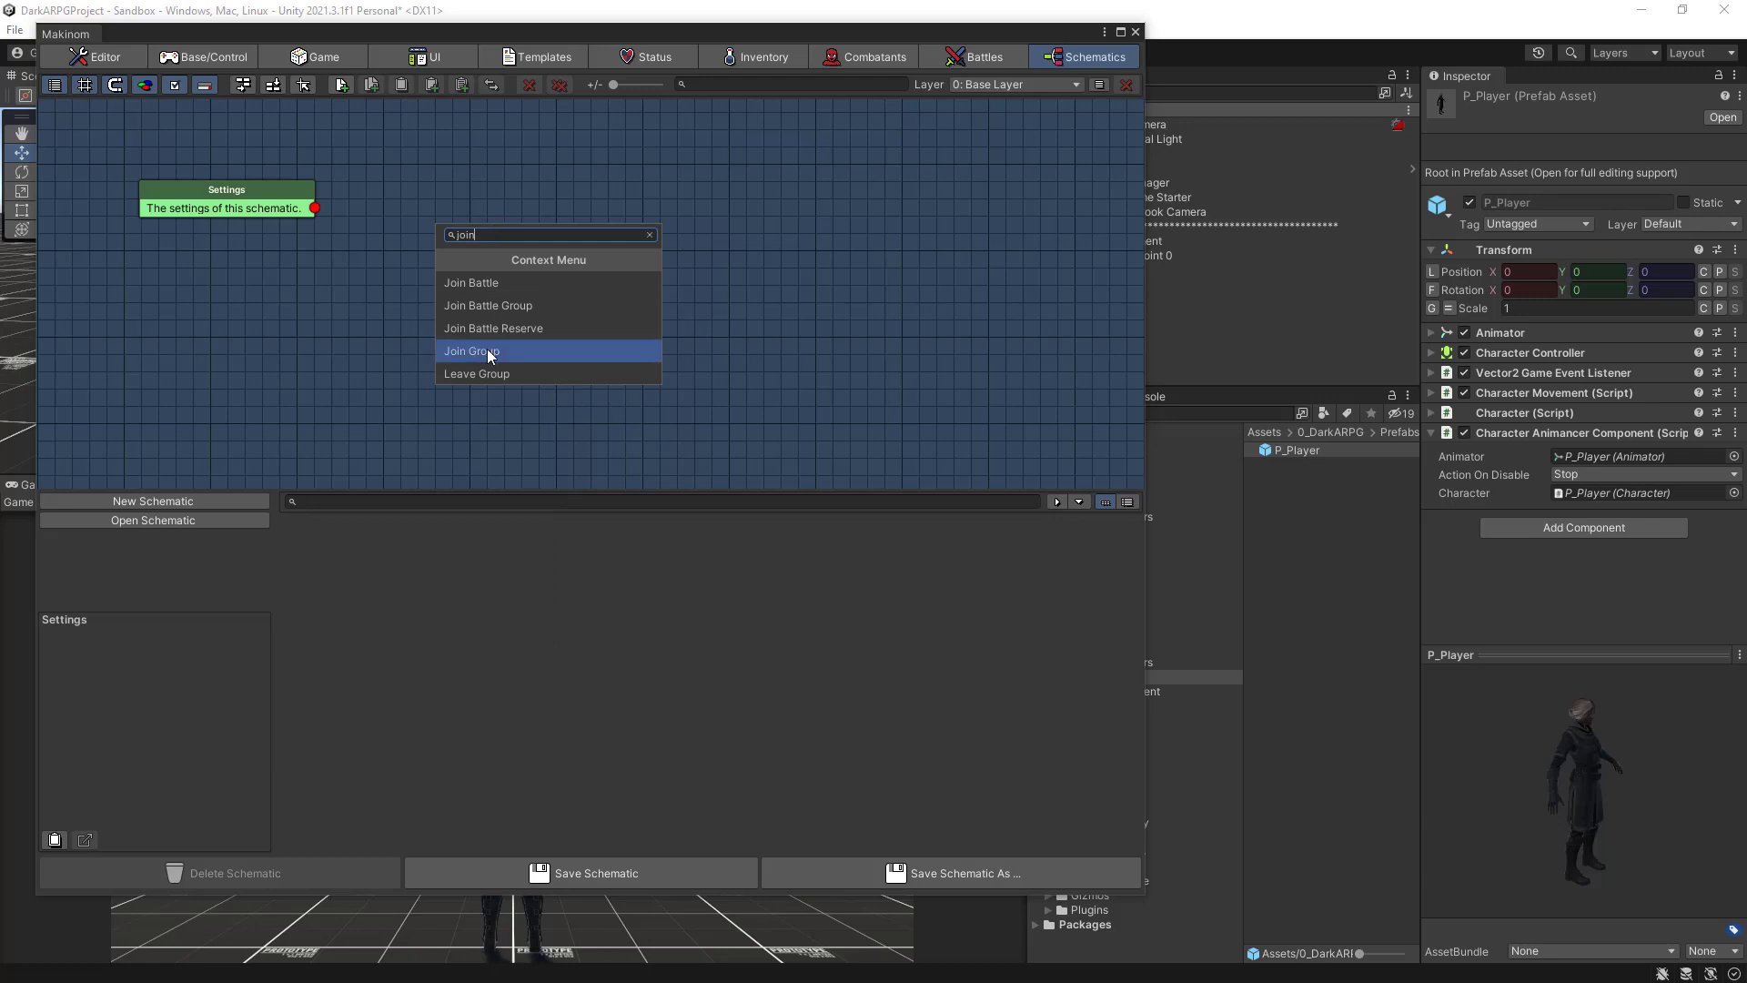
{"action": "left_click", "coordinate": [488, 350]}
{"action": "left_click_drag", "start_coordinate": [512, 228], "coordinate": [435, 187]}
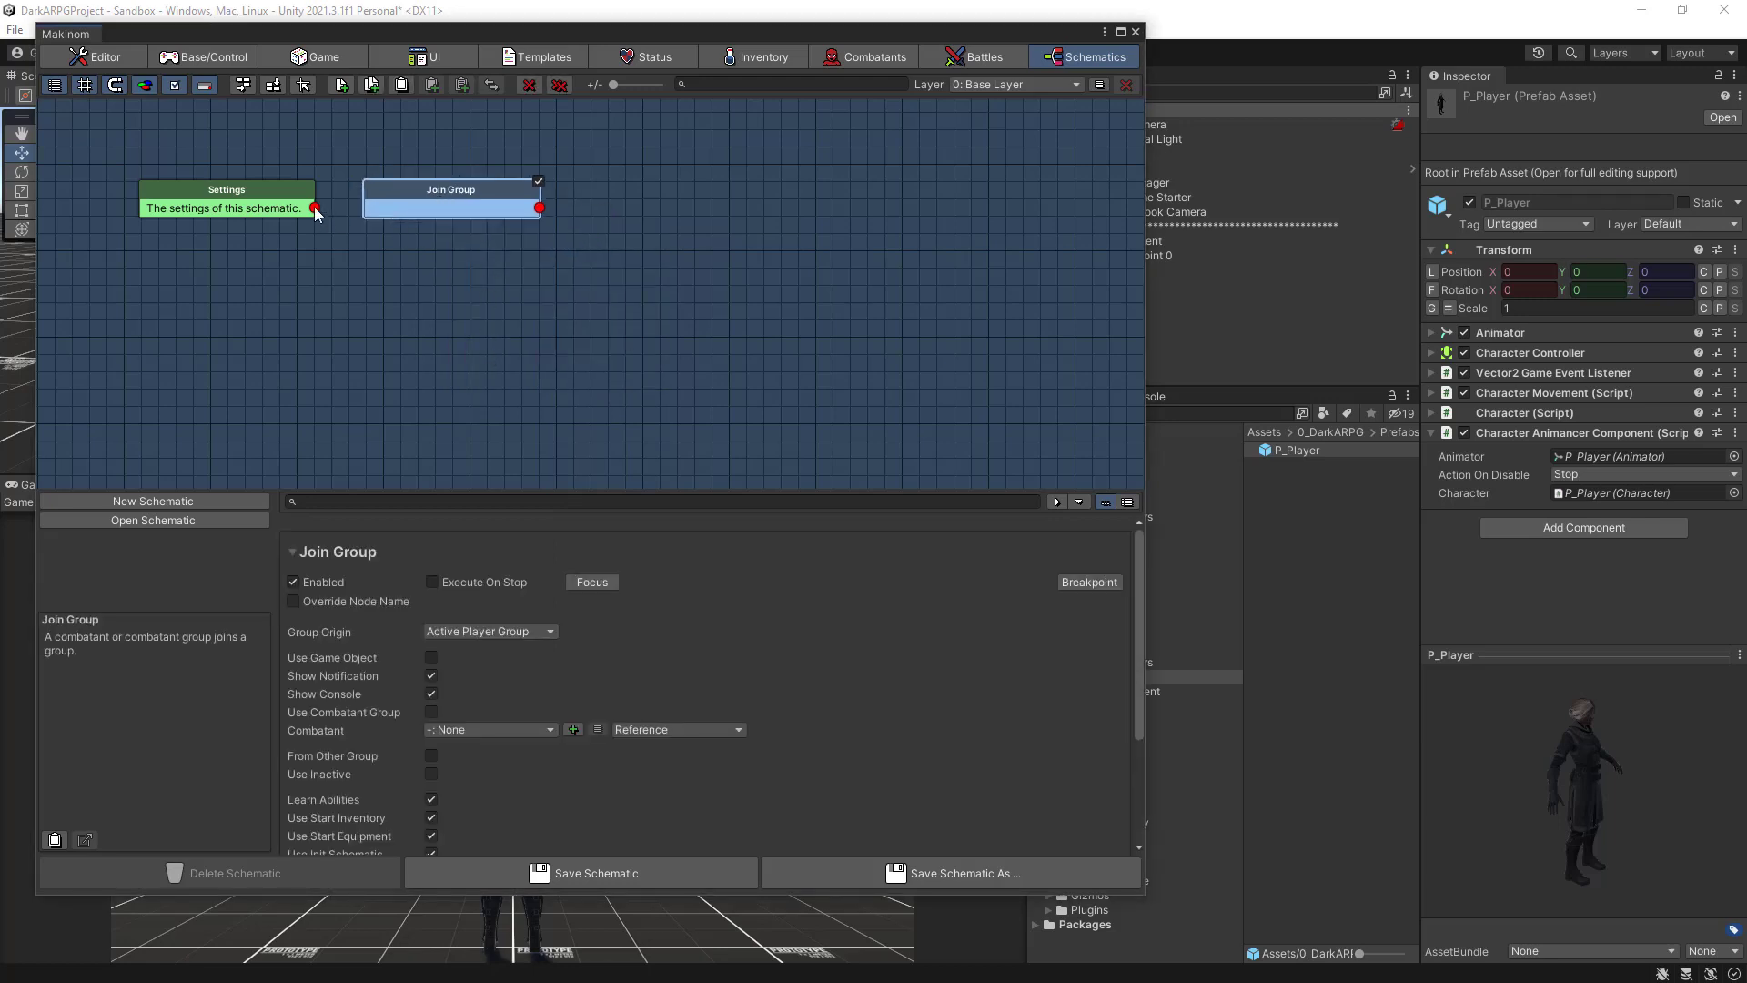
{"action": "left_click_drag", "start_coordinate": [316, 212], "coordinate": [435, 191]}
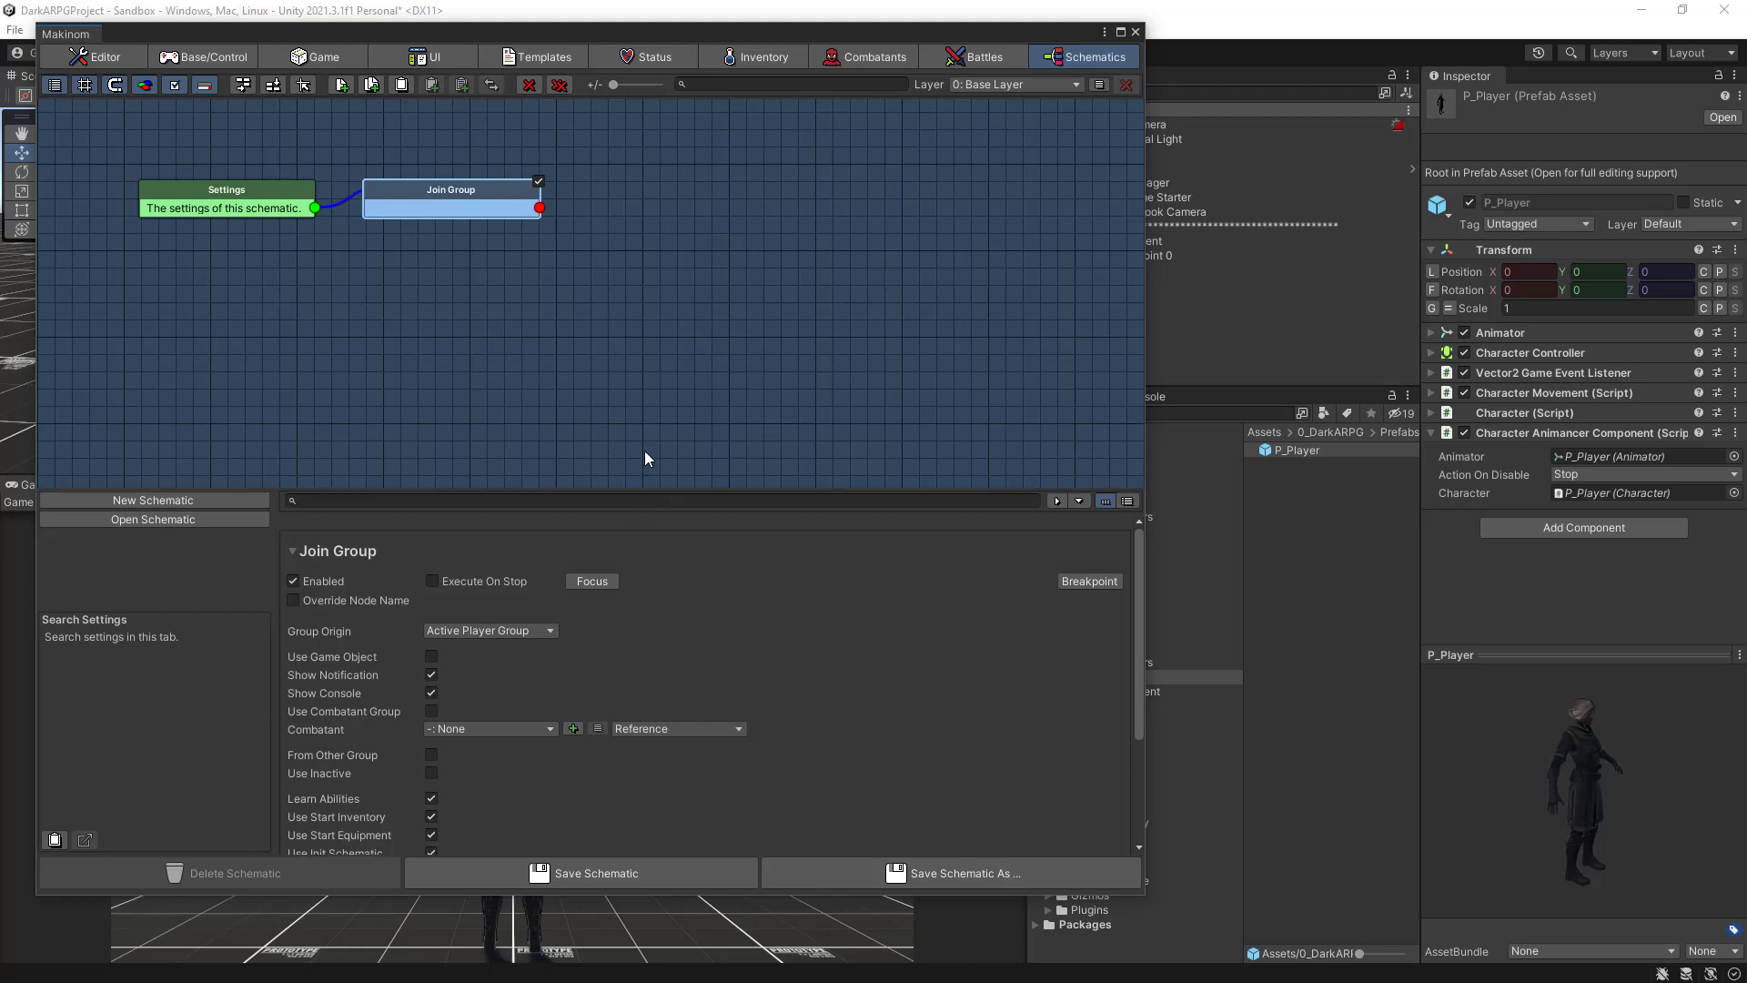
Step: Set the Join Group node's combatant to Player
{"action": "left_click_drag", "start_coordinate": [644, 489], "coordinate": [628, 310]}
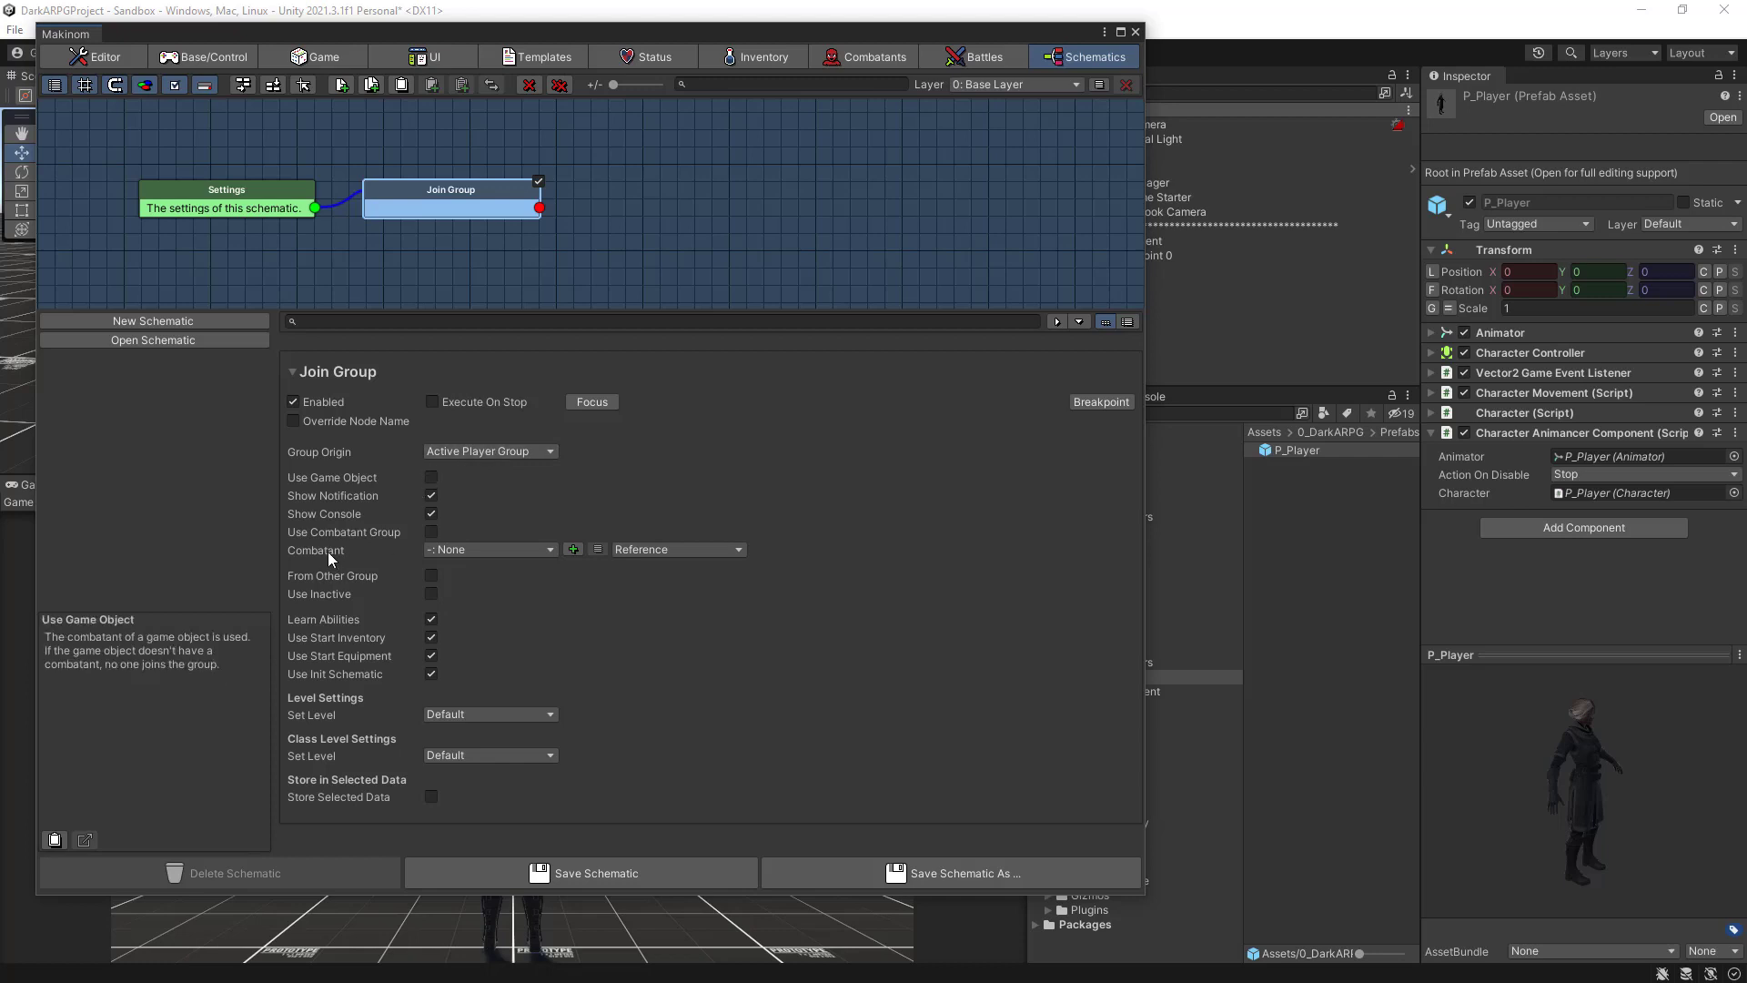
{"action": "left_click", "coordinate": [515, 548]}
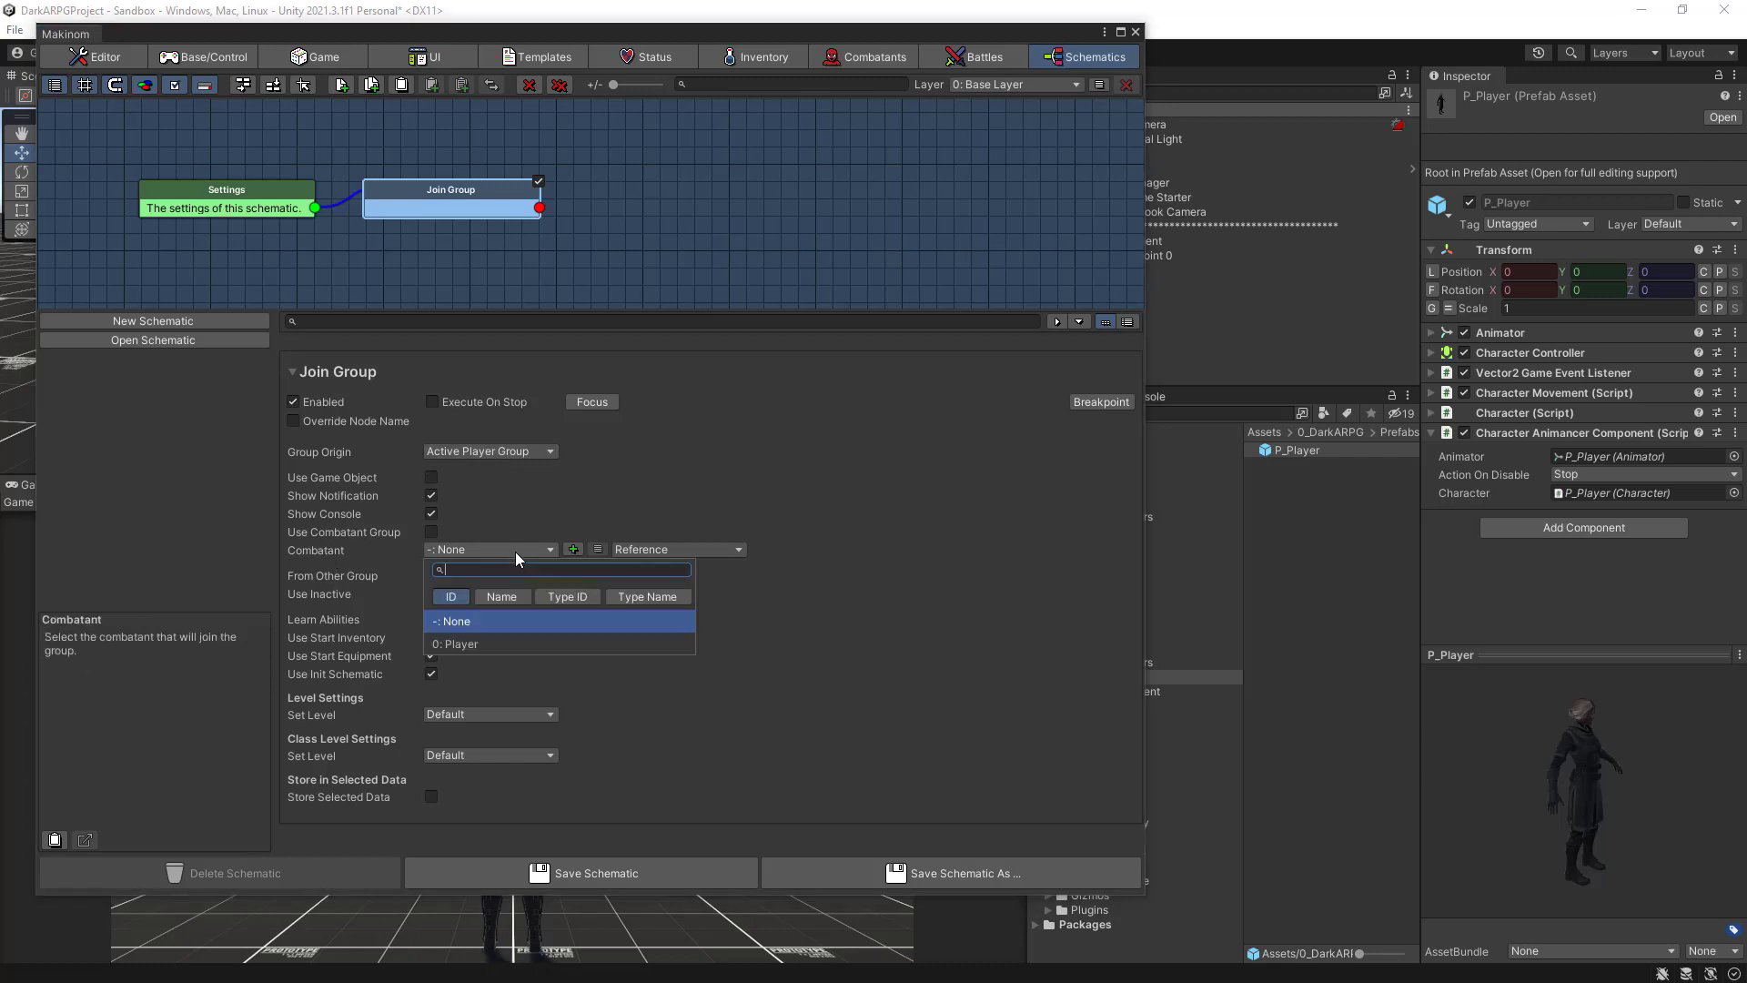
{"action": "left_click", "coordinate": [504, 644]}
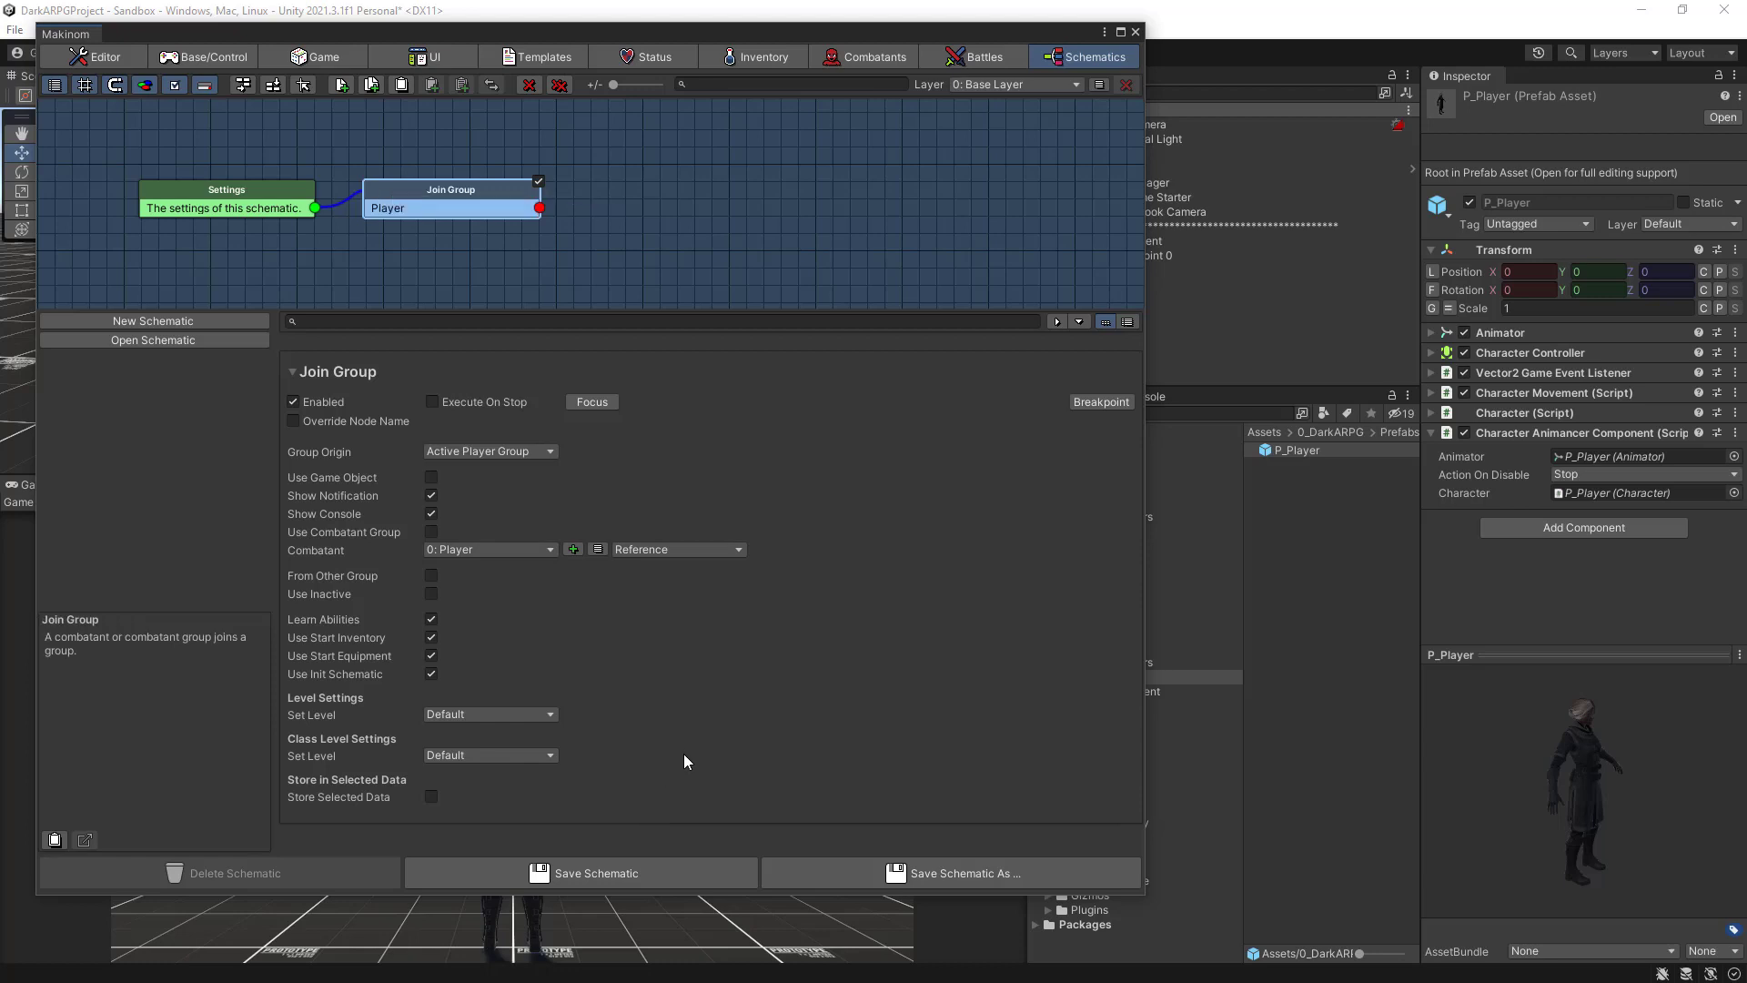
Step: Add a Spawn ORK Player node beside the Join Group node and connect the Join Group output to it
{"action": "right_click", "coordinate": [653, 182]}
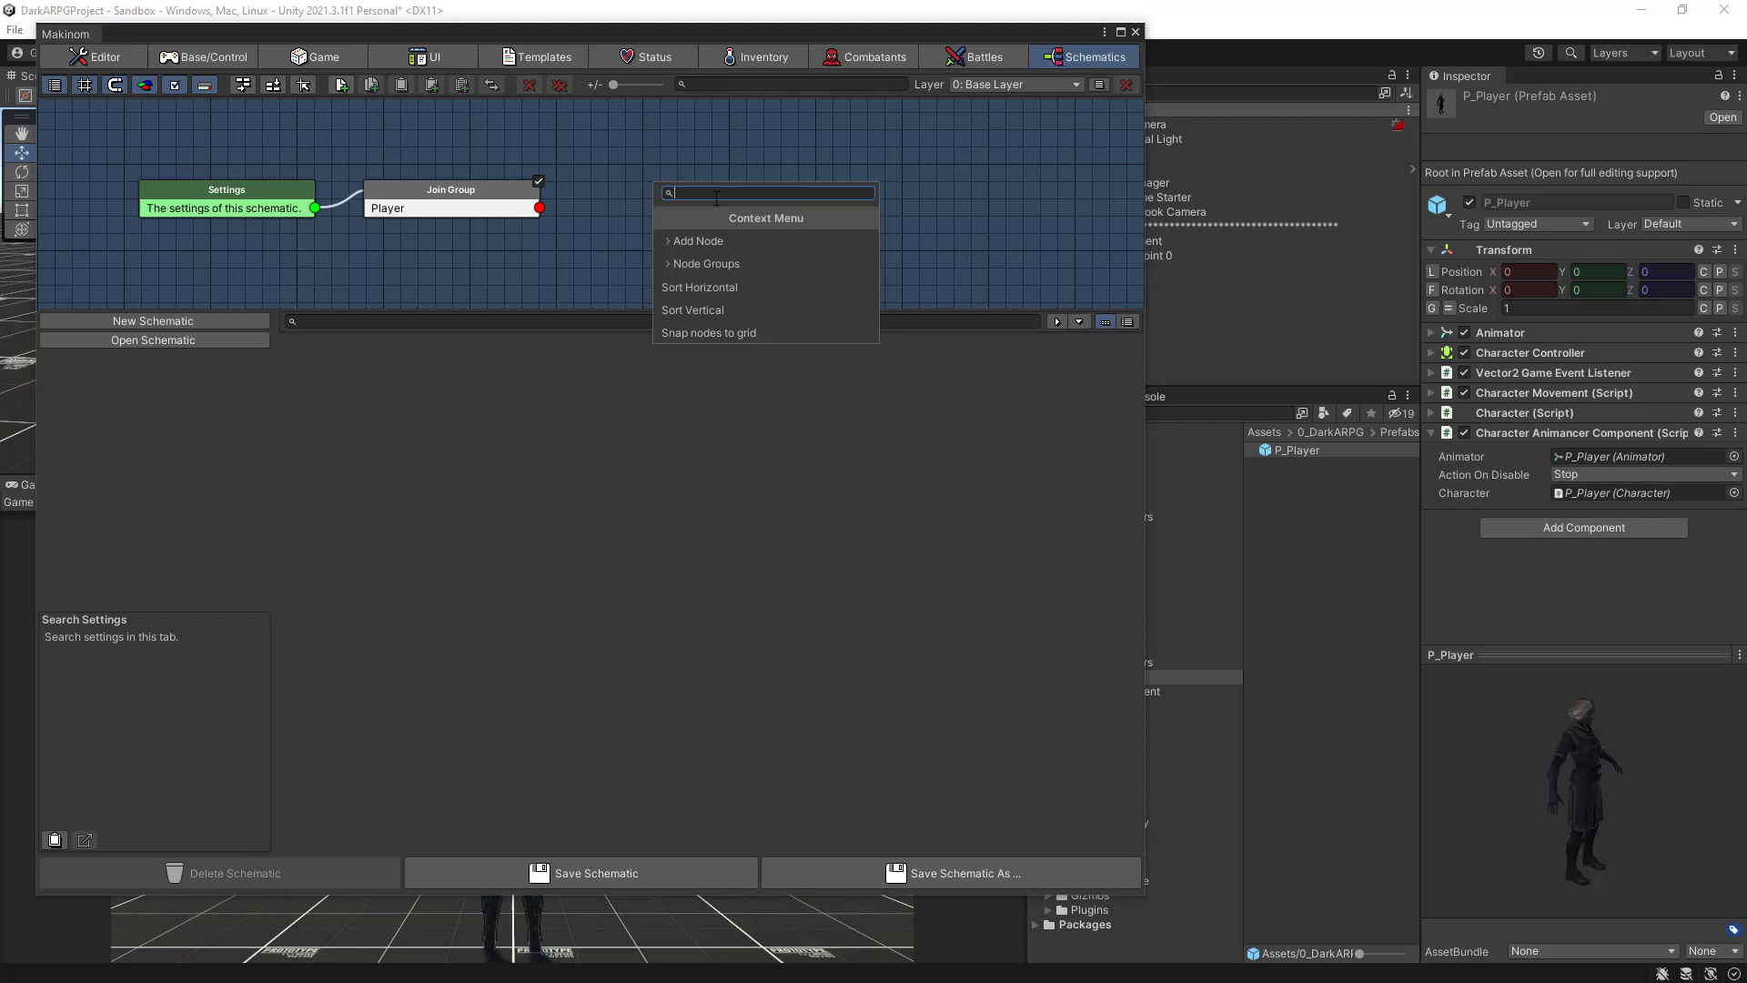
{"action": "type", "text": "spaw"}
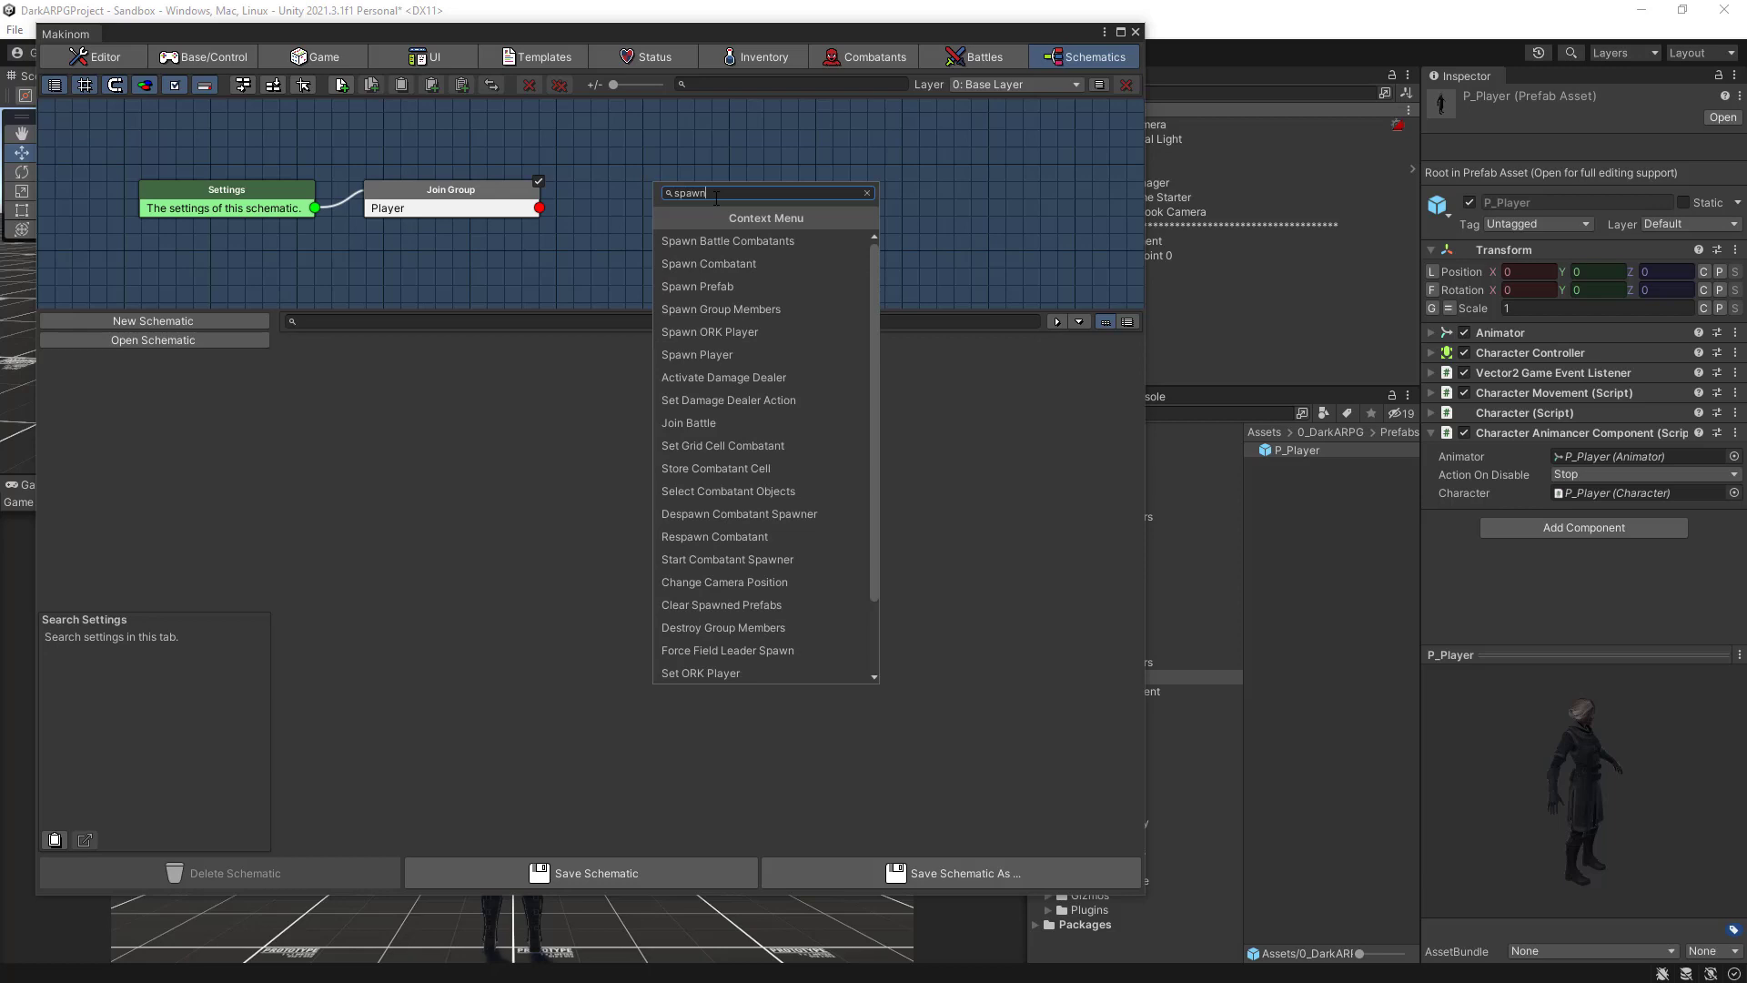
{"action": "type", "text": "n"}
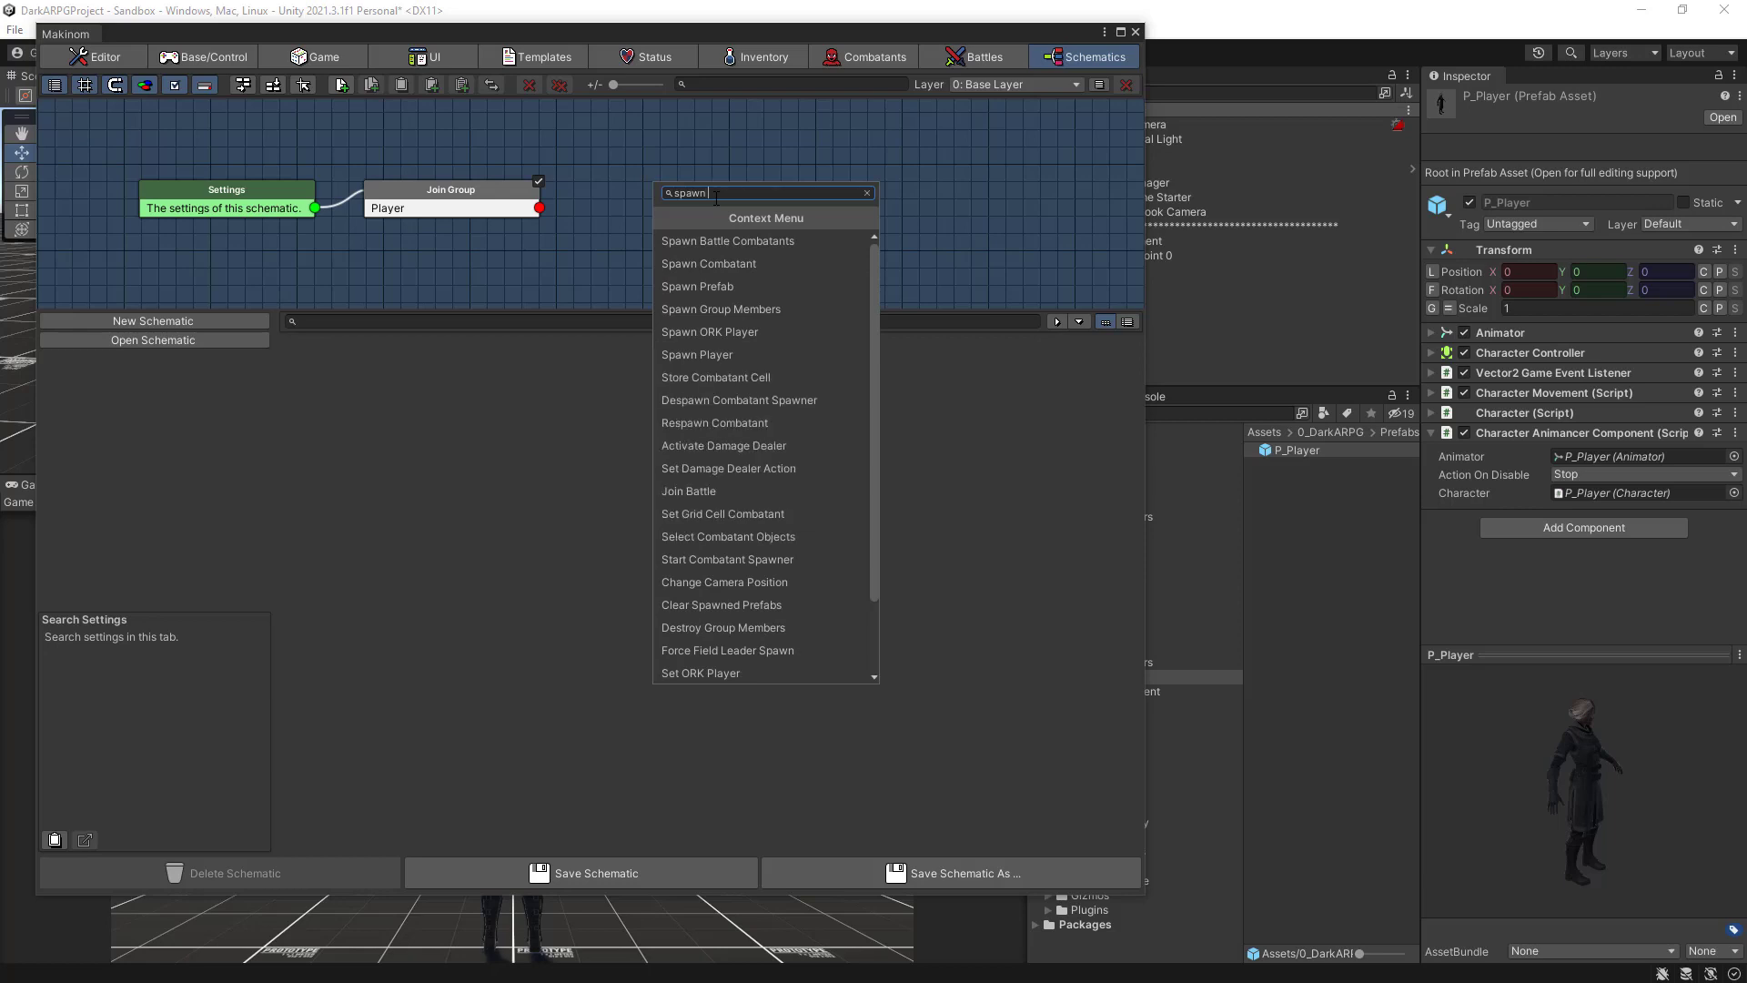
{"action": "left_click", "coordinate": [698, 332]}
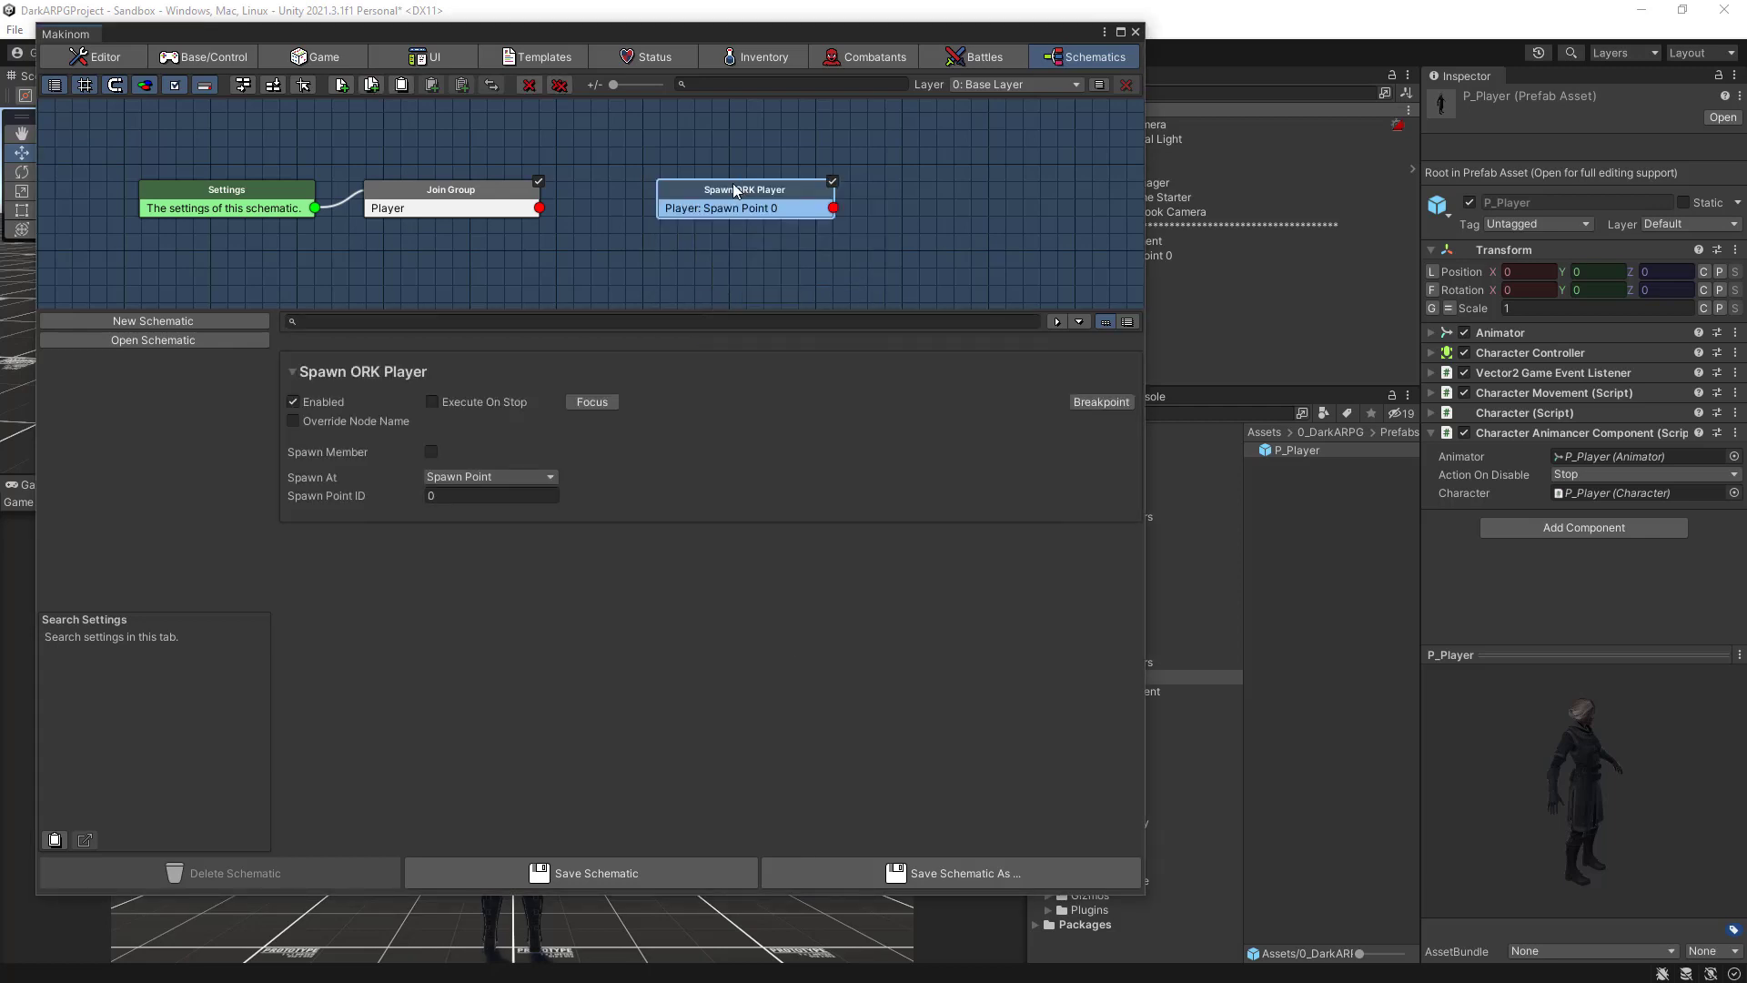
{"action": "left_click_drag", "start_coordinate": [721, 196], "coordinate": [600, 211]}
{"action": "left_click", "coordinate": [543, 210]}
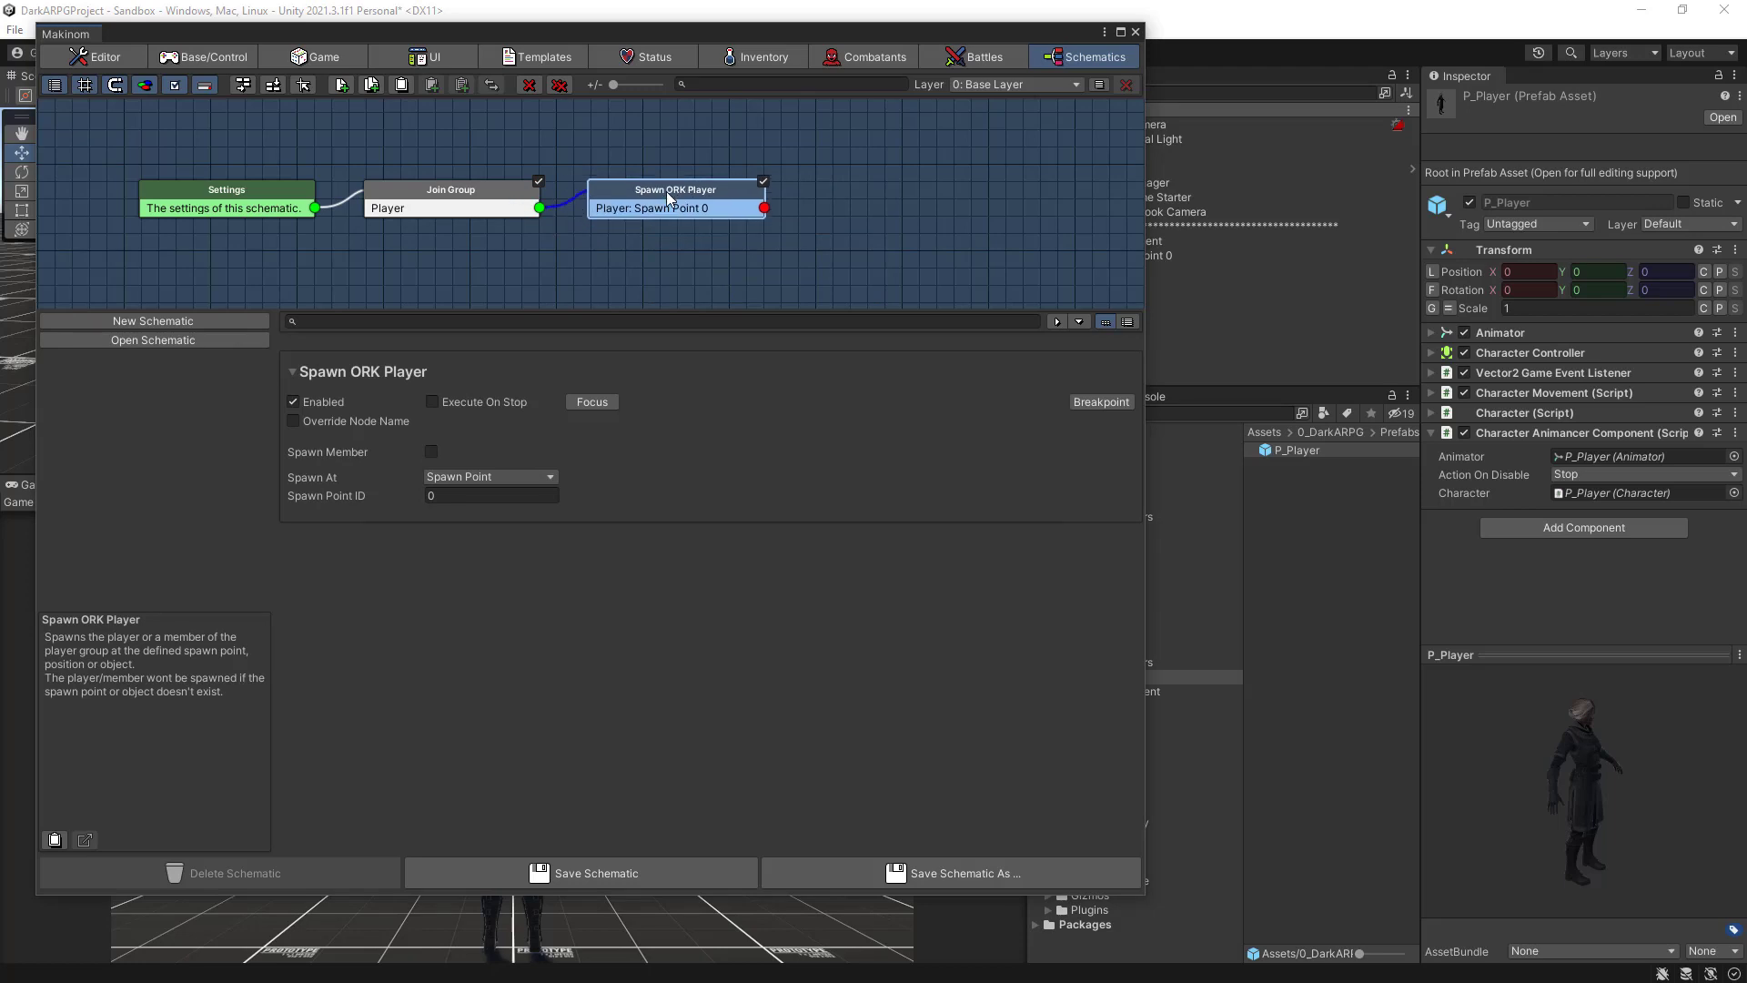
{"action": "mouse_move", "coordinate": [335, 490]}
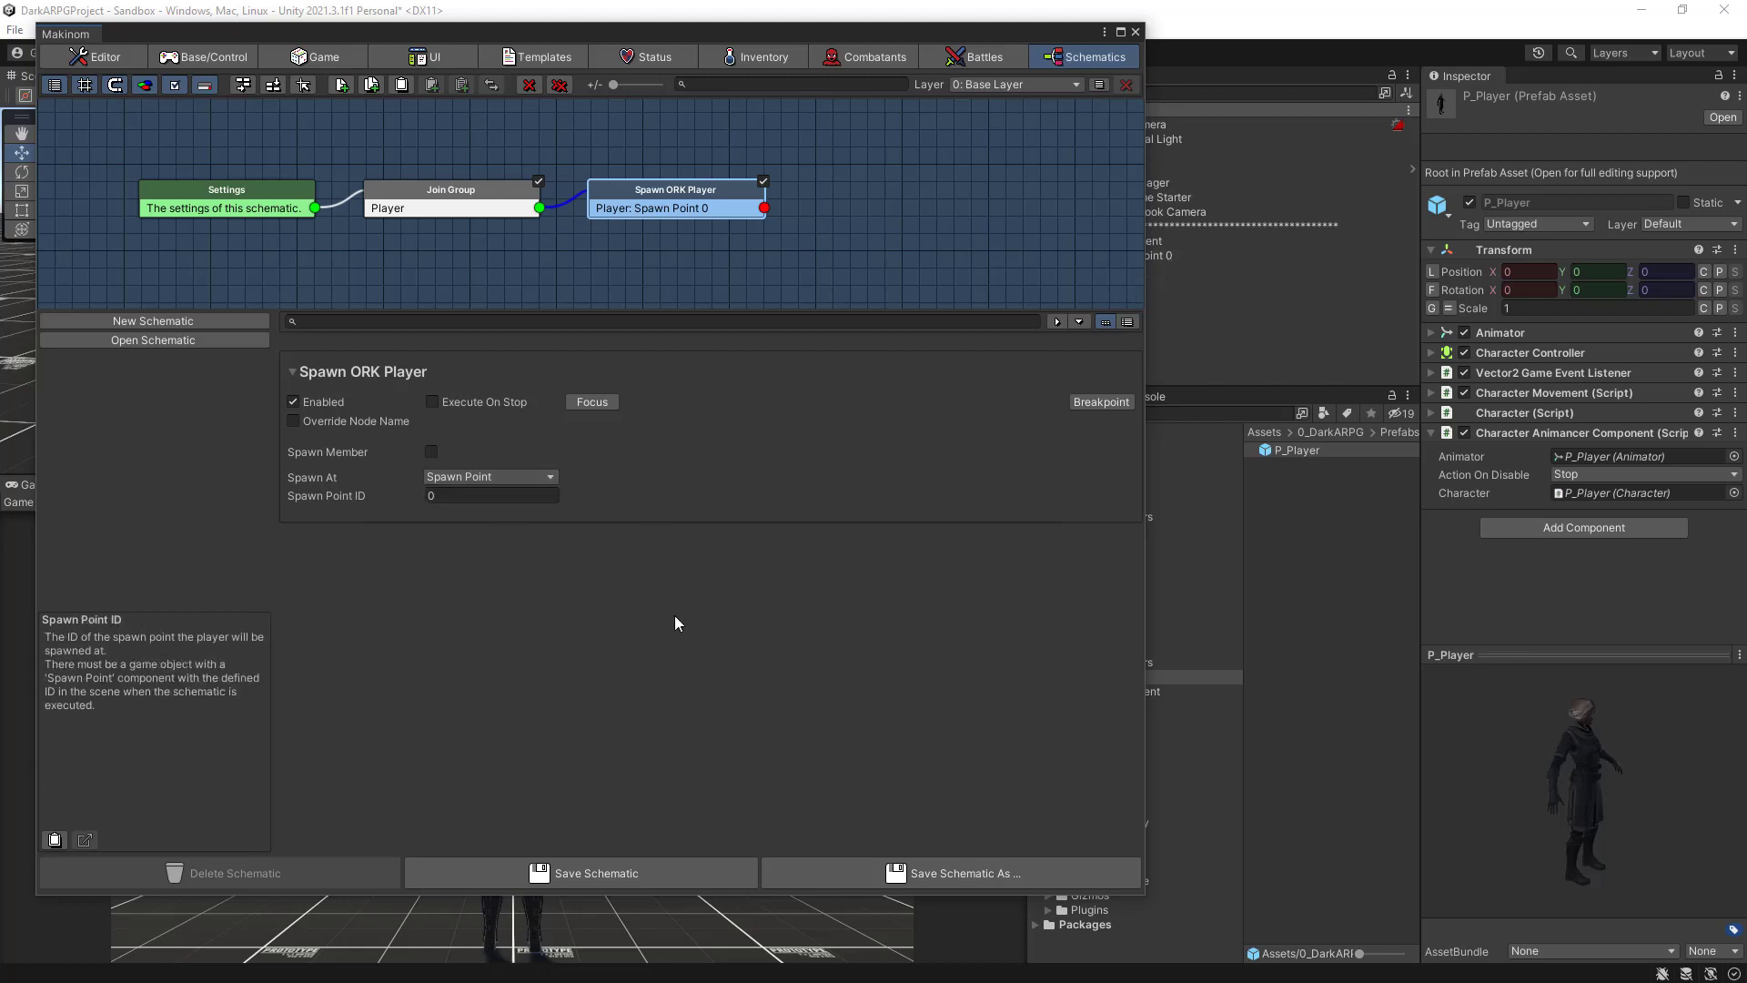
Step: Start saving the schematic, and create and open a new Schematics folder inside 0_DarkARPG
{"action": "left_click", "coordinate": [619, 875]}
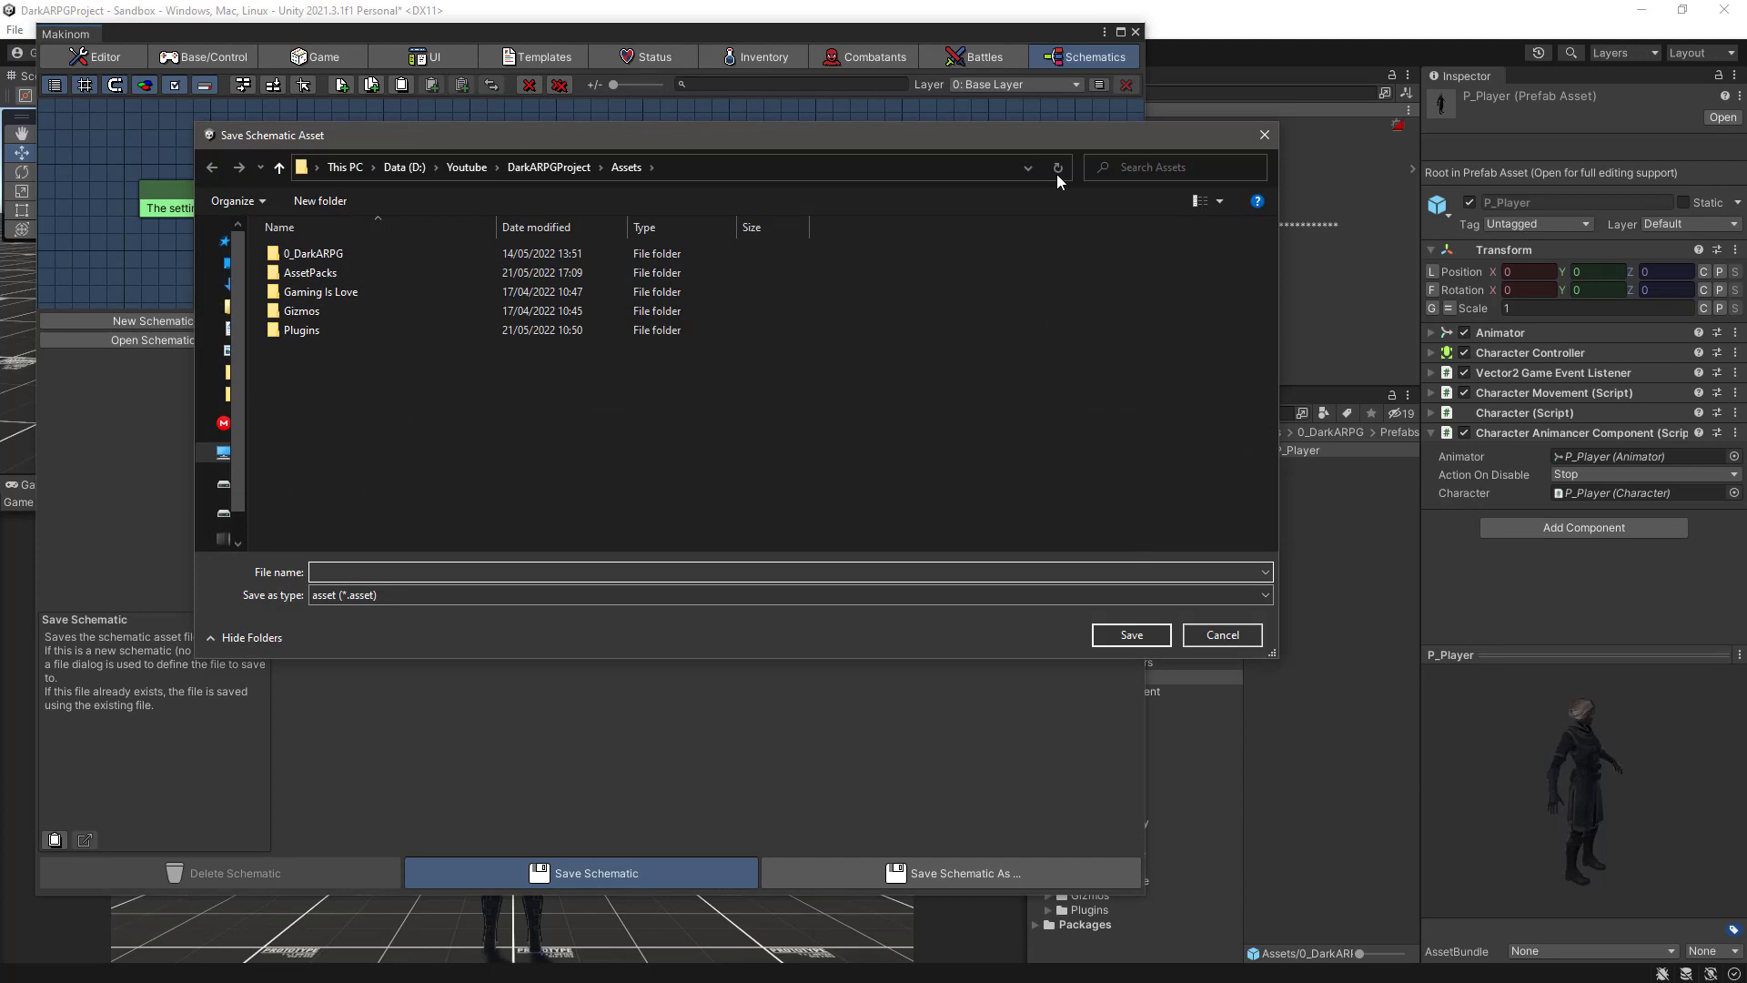
{"action": "double_click", "coordinate": [340, 253]}
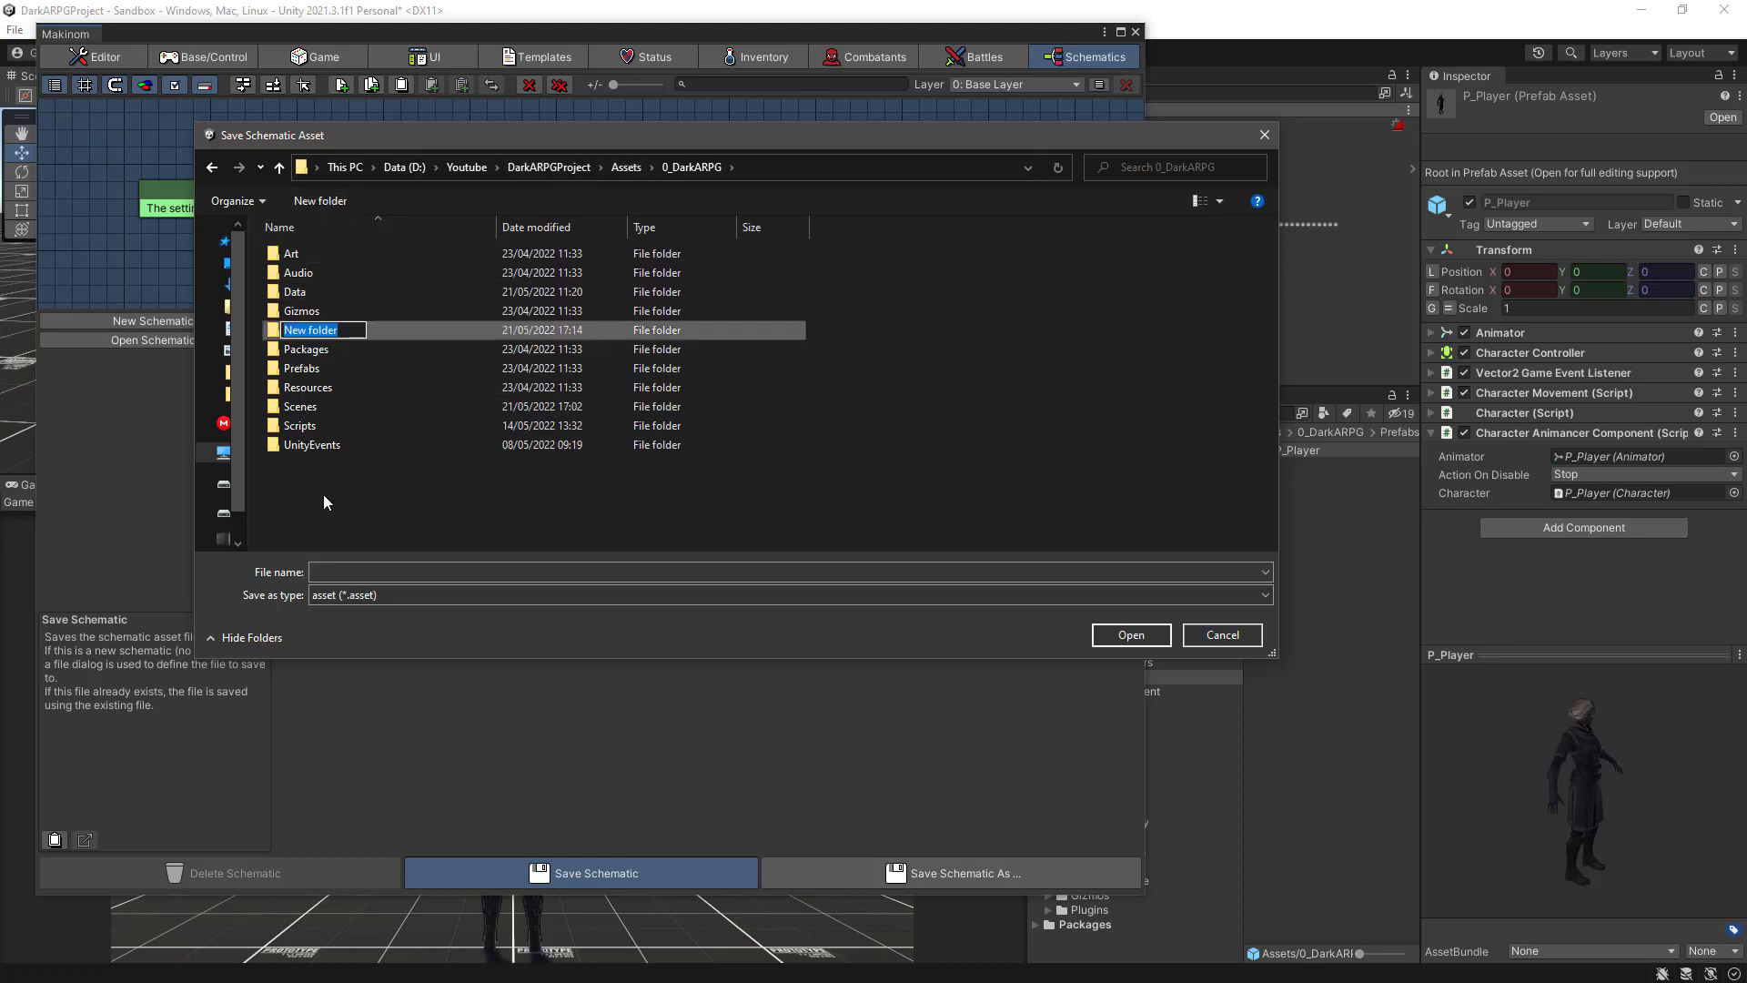
{"action": "type", "text": "Schematics"}
{"action": "key", "text": "Return"}
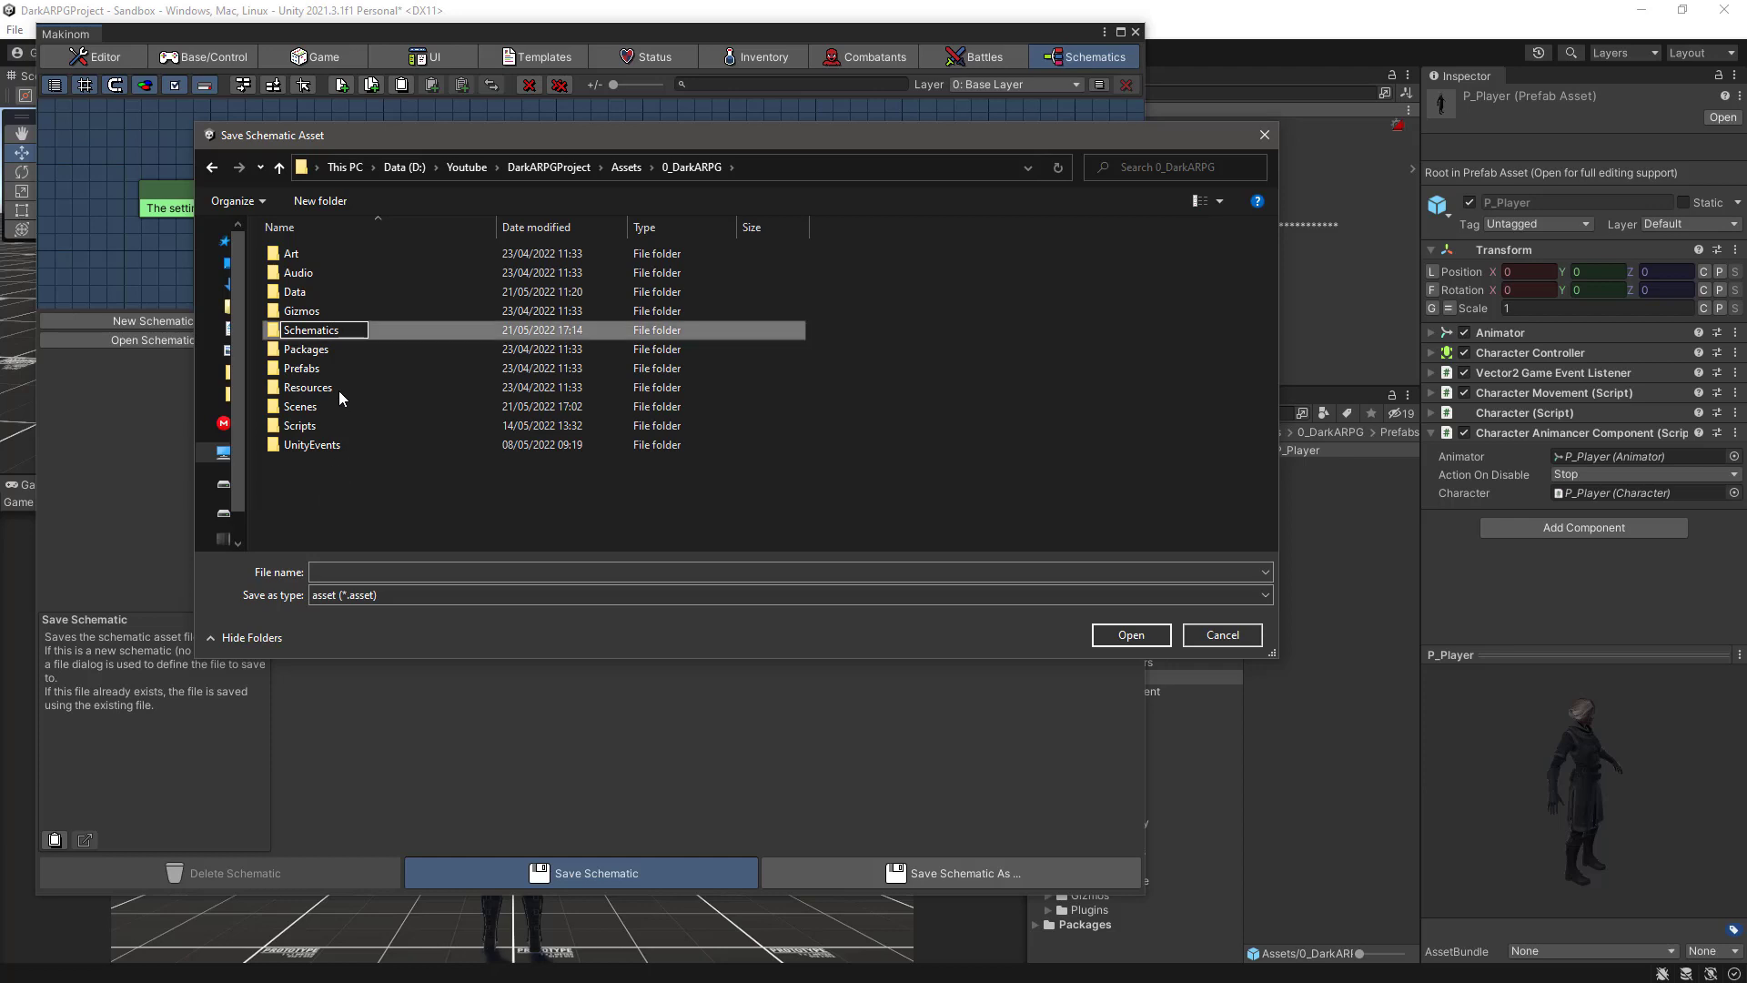
{"action": "double_click", "coordinate": [325, 409]}
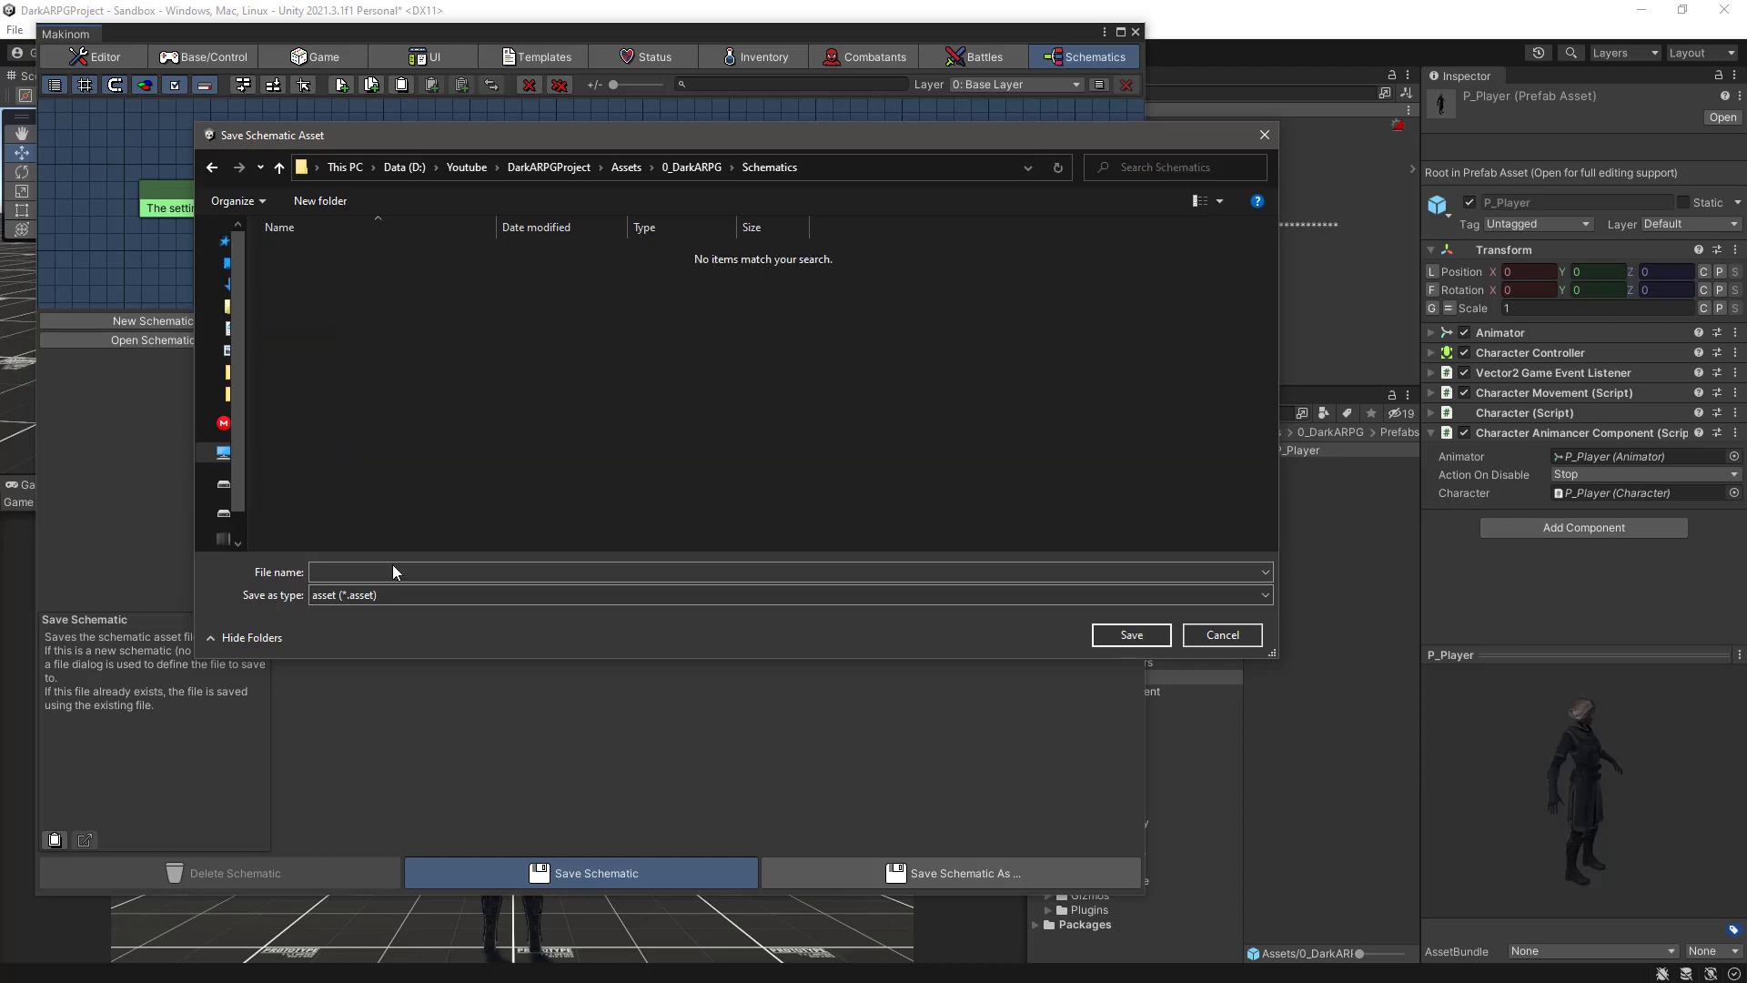
Step: Save the schematic in the Schematics folder under the file name SpawnPlayerSchematic
{"action": "left_click", "coordinate": [391, 574]}
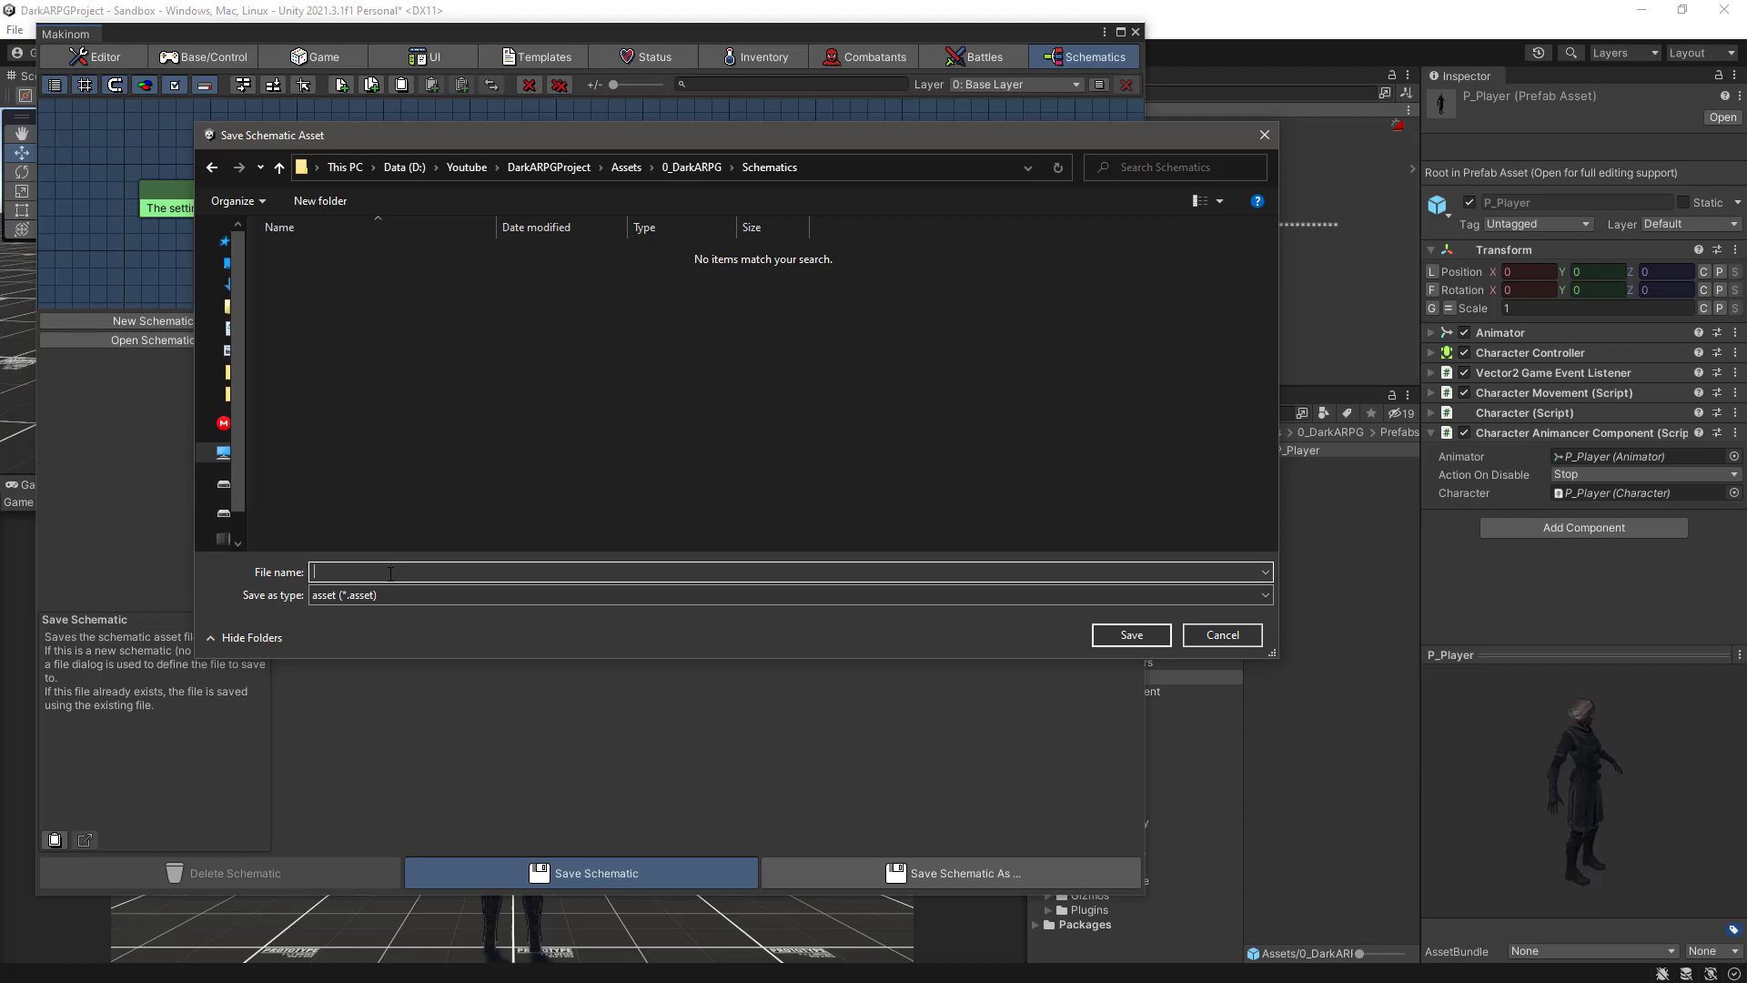
{"action": "type", "text": "SpawnPlayerSchematoc"}
{"action": "key", "text": "BackSpace"}
{"action": "key", "text": "BackSpace"}
{"action": "type", "text": "ic"}
{"action": "left_click", "coordinate": [1128, 634]}
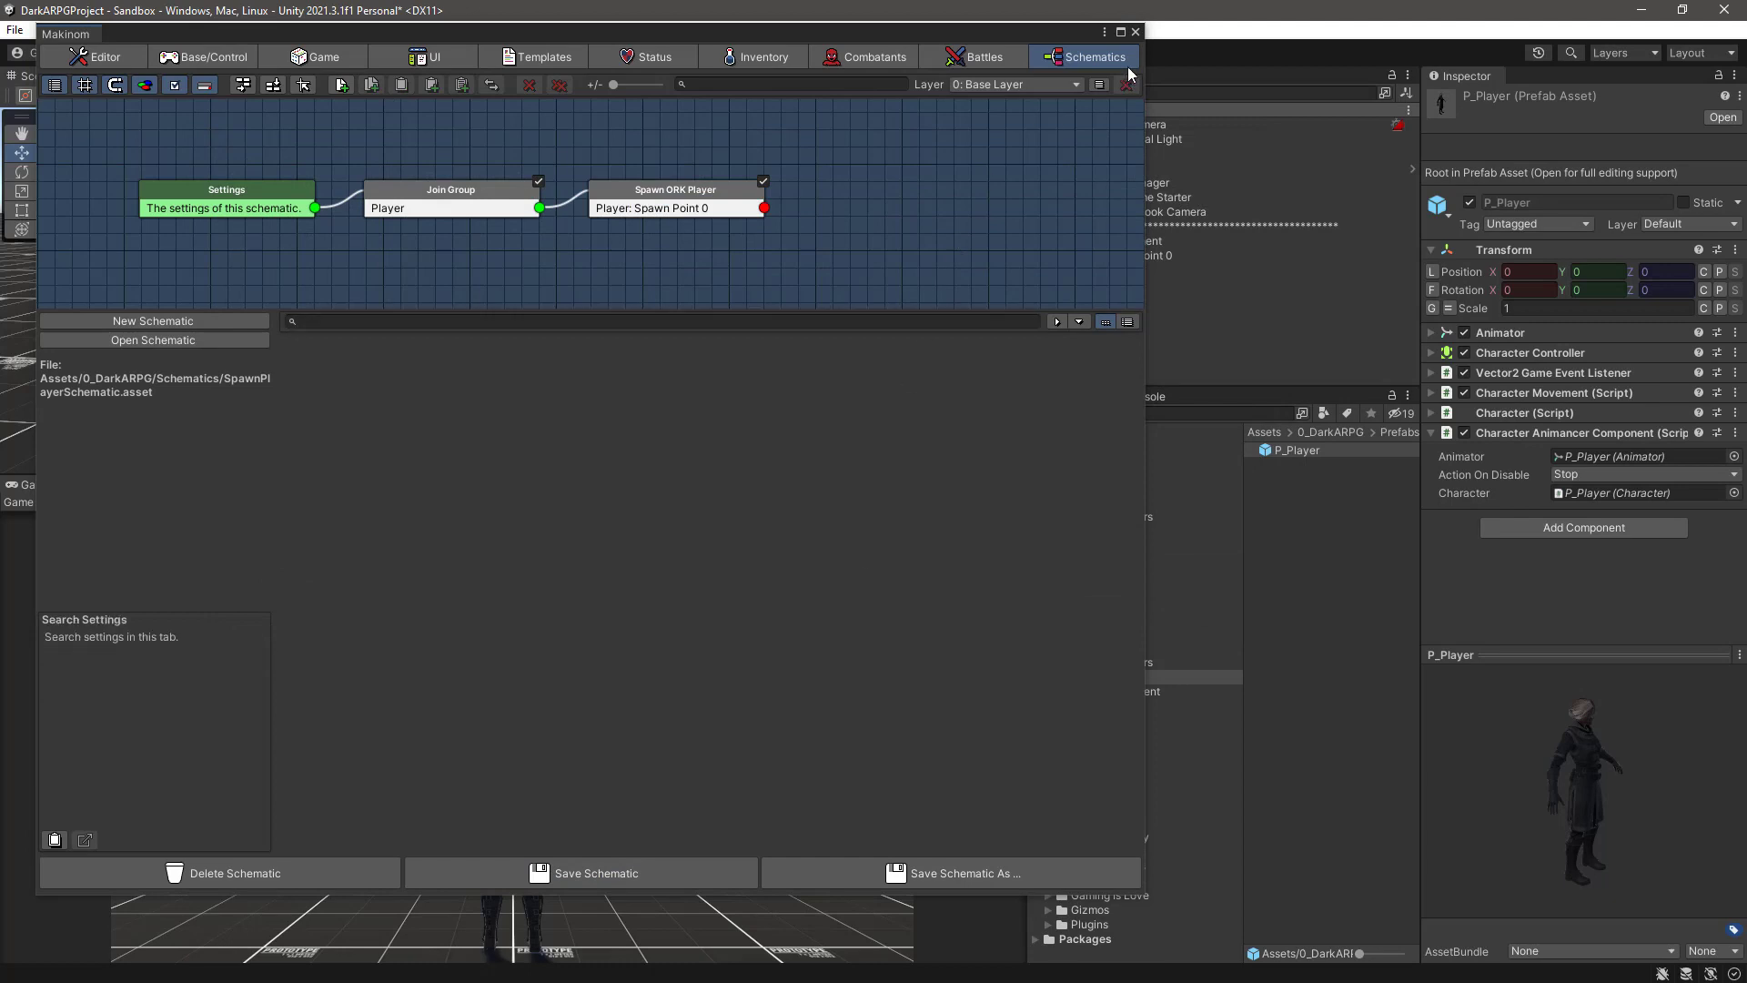
Step: Close the Makinom editor and assign SpawnPlayerSchematic as the start schematic of the ORK Game Starter object
{"action": "left_click_drag", "start_coordinate": [996, 31], "coordinate": [1099, 35]}
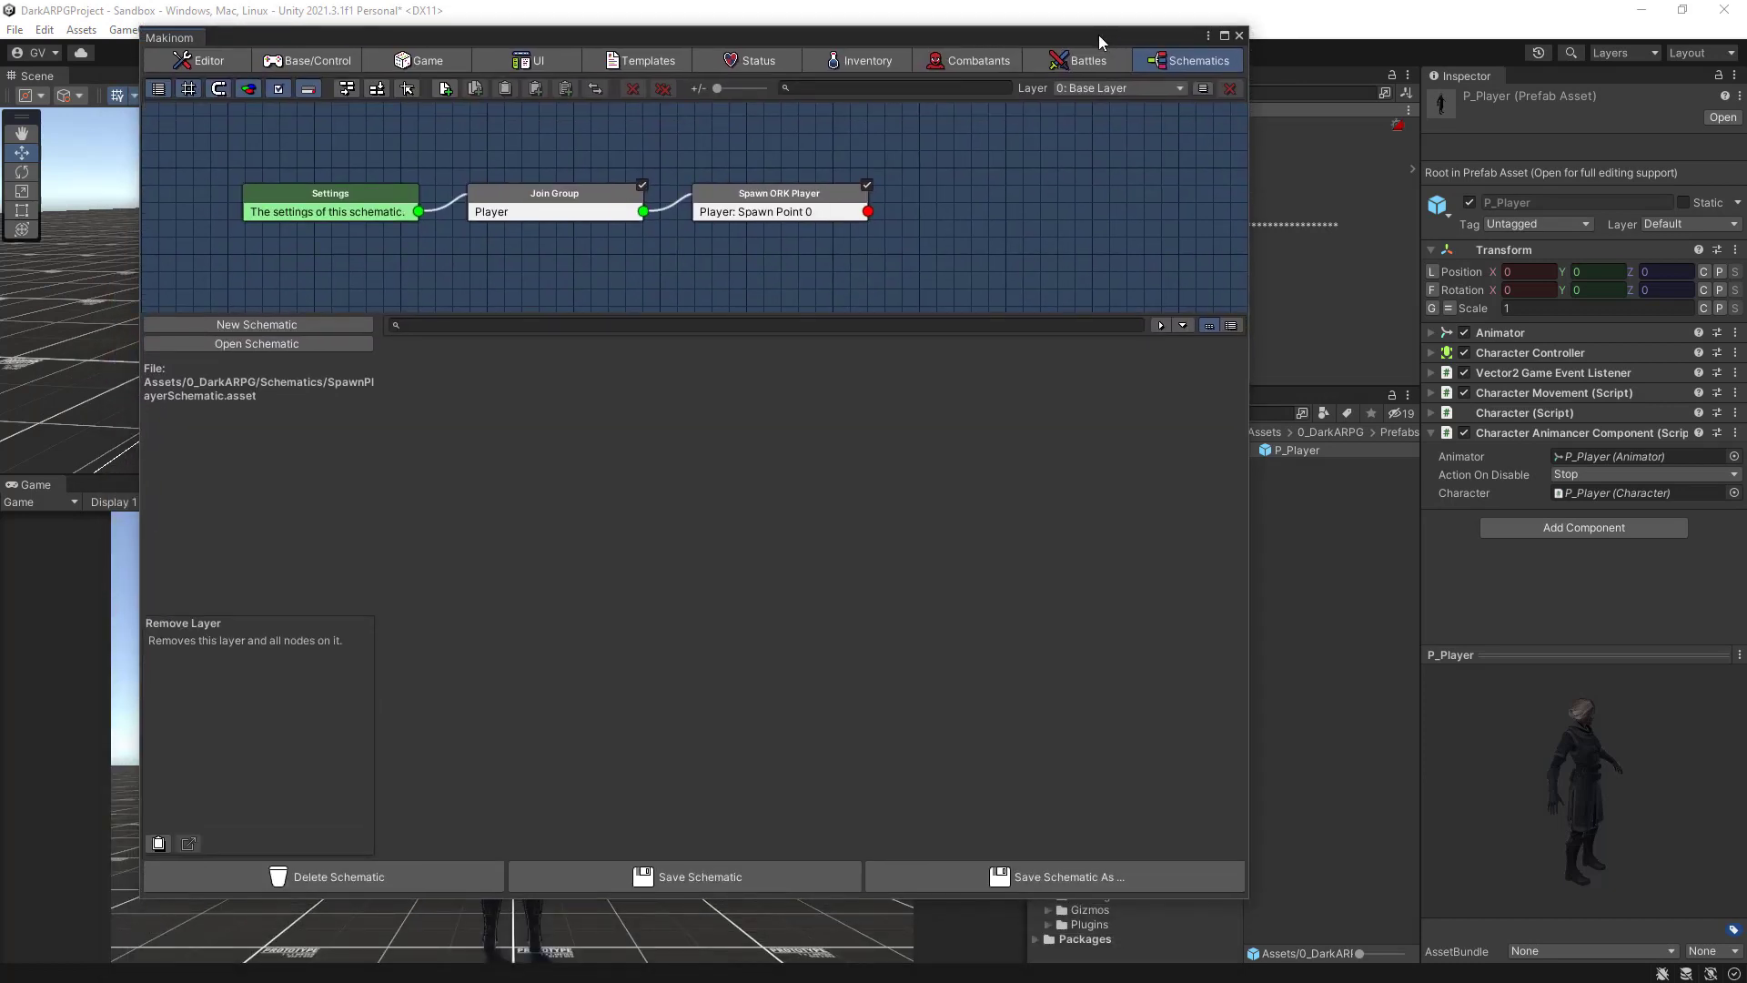
{"action": "mouse_move", "coordinate": [778, 195]}
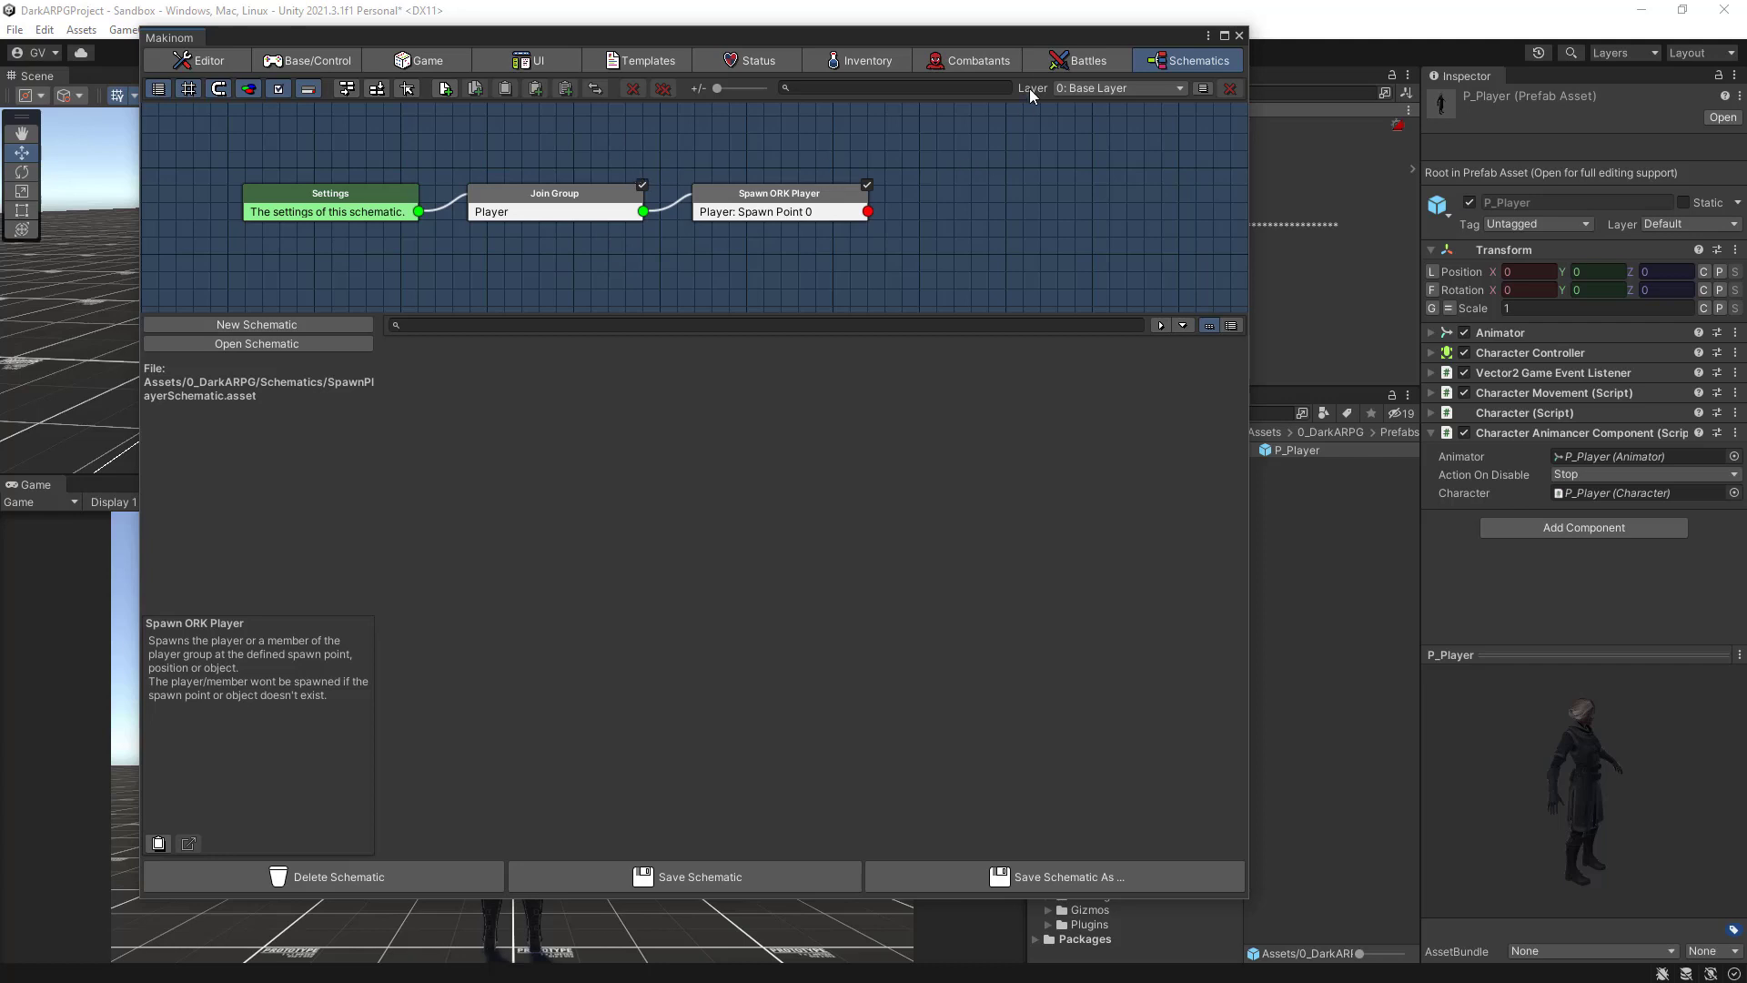
{"action": "left_click_drag", "start_coordinate": [1041, 40], "coordinate": [904, 19]}
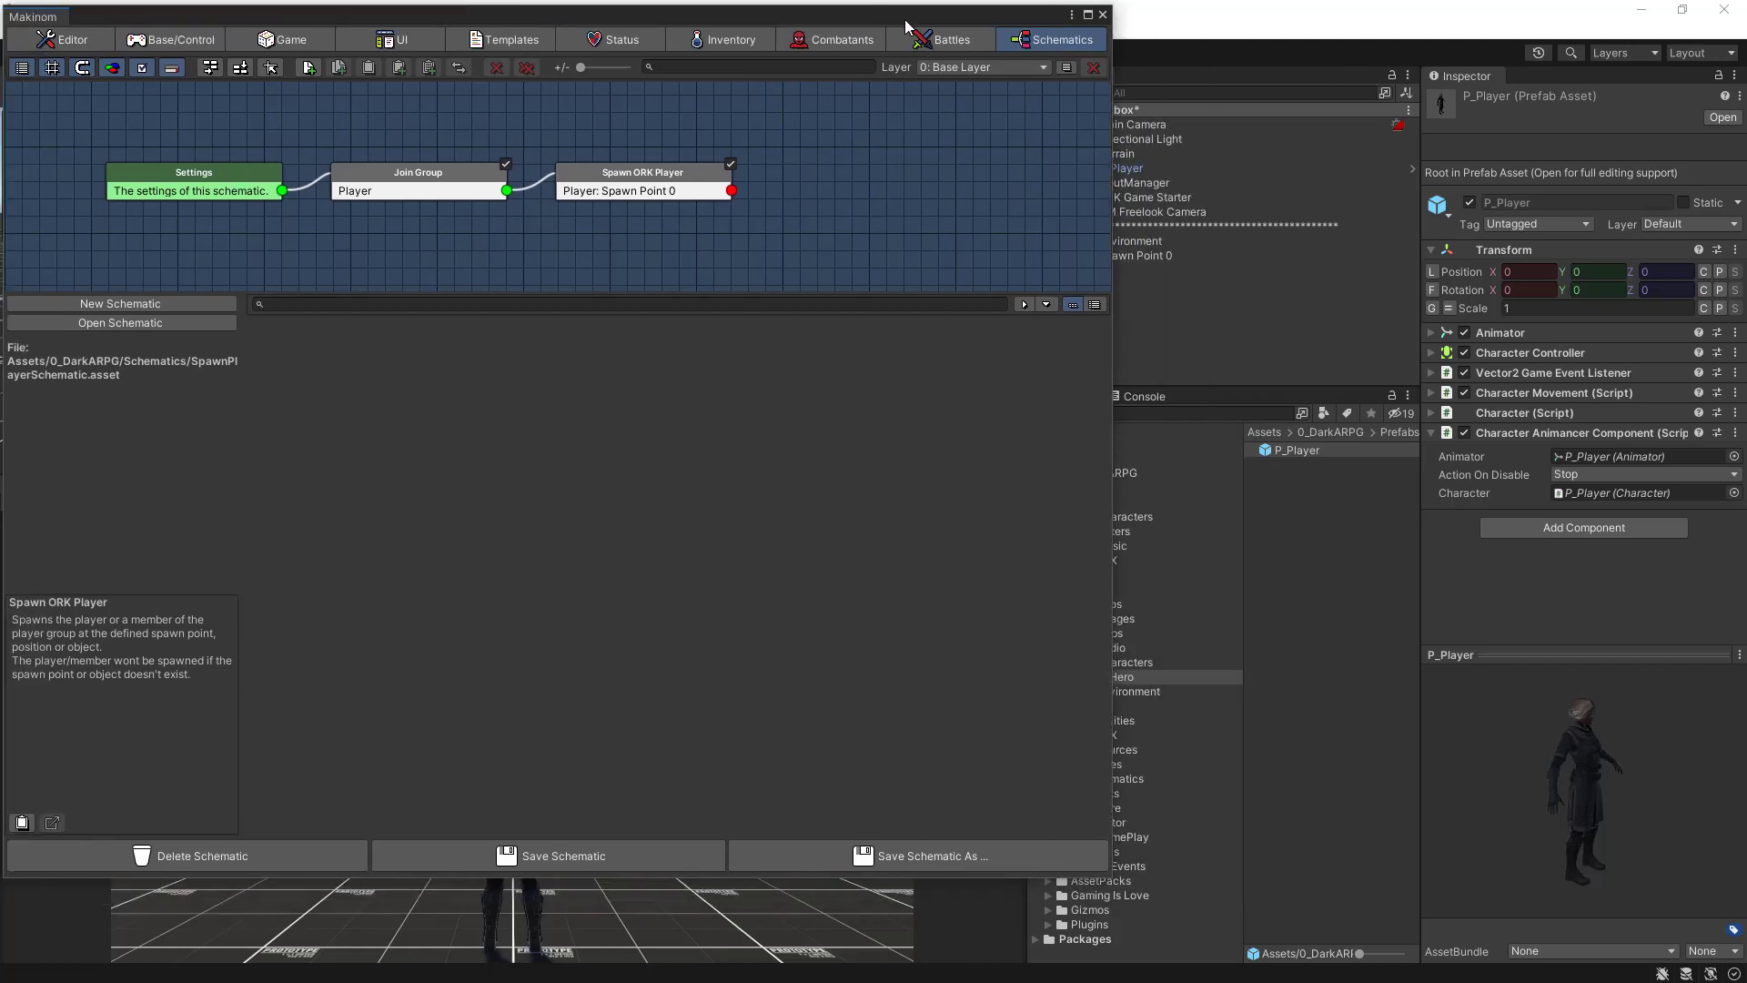
{"action": "left_click", "coordinate": [1102, 14]}
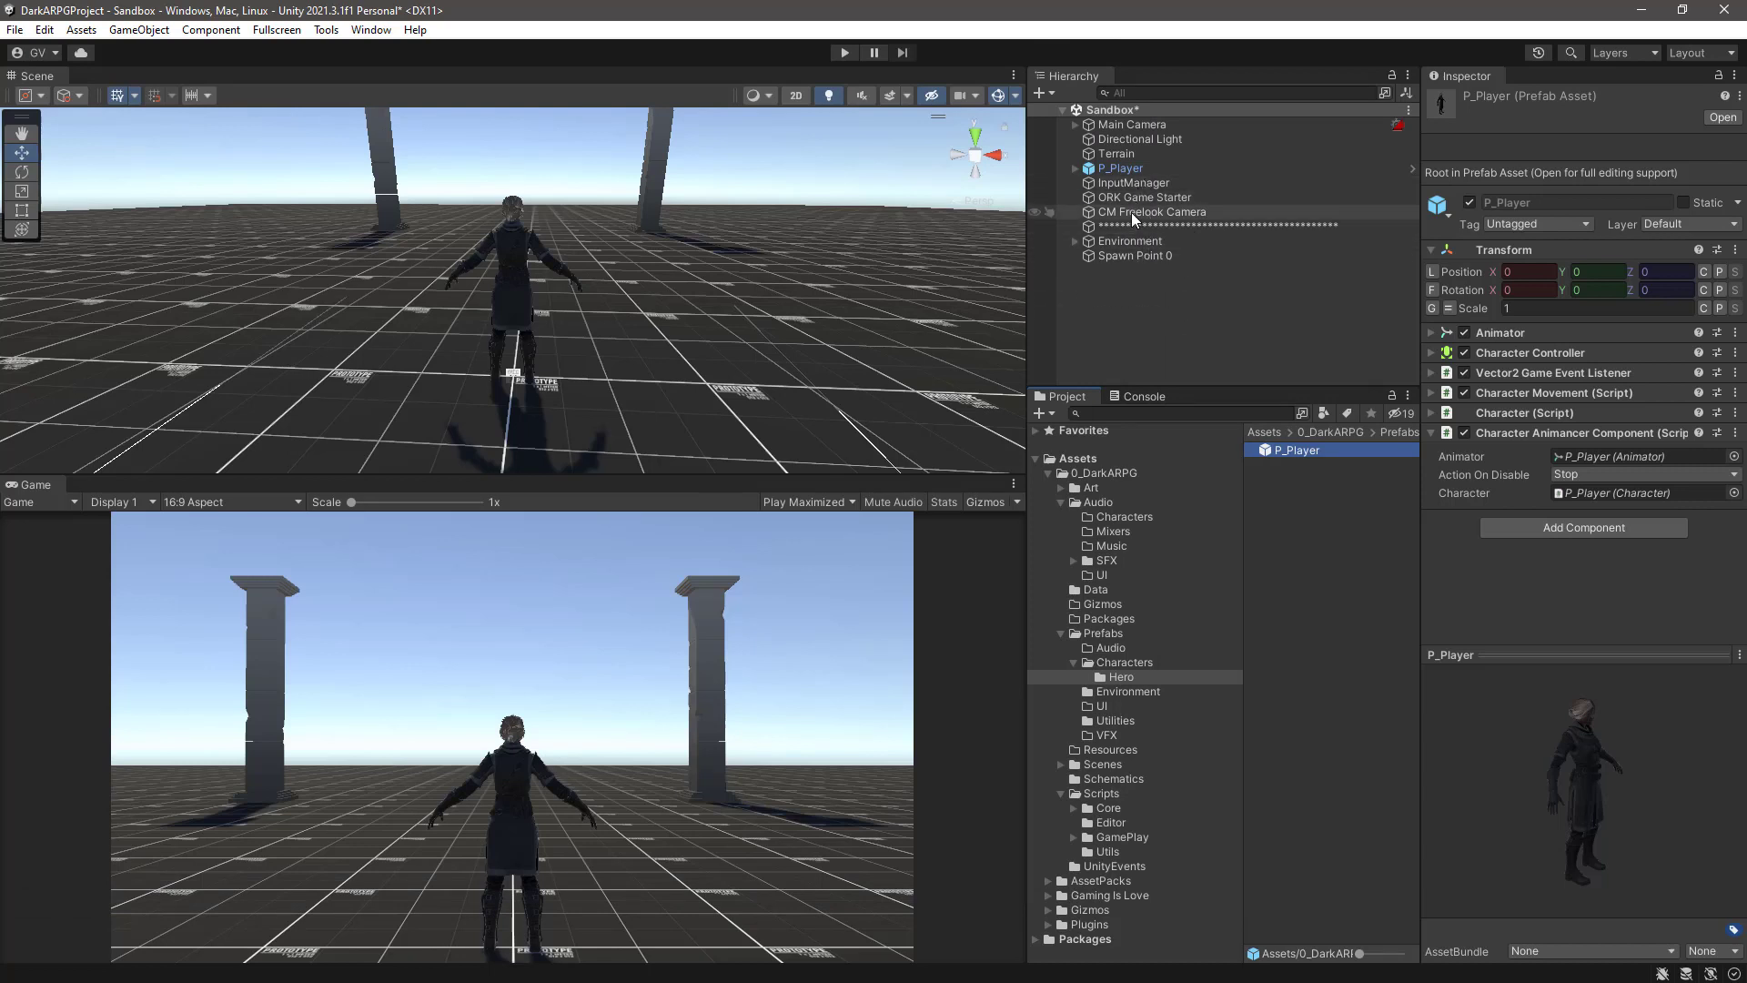
{"action": "left_click", "coordinate": [1174, 198]}
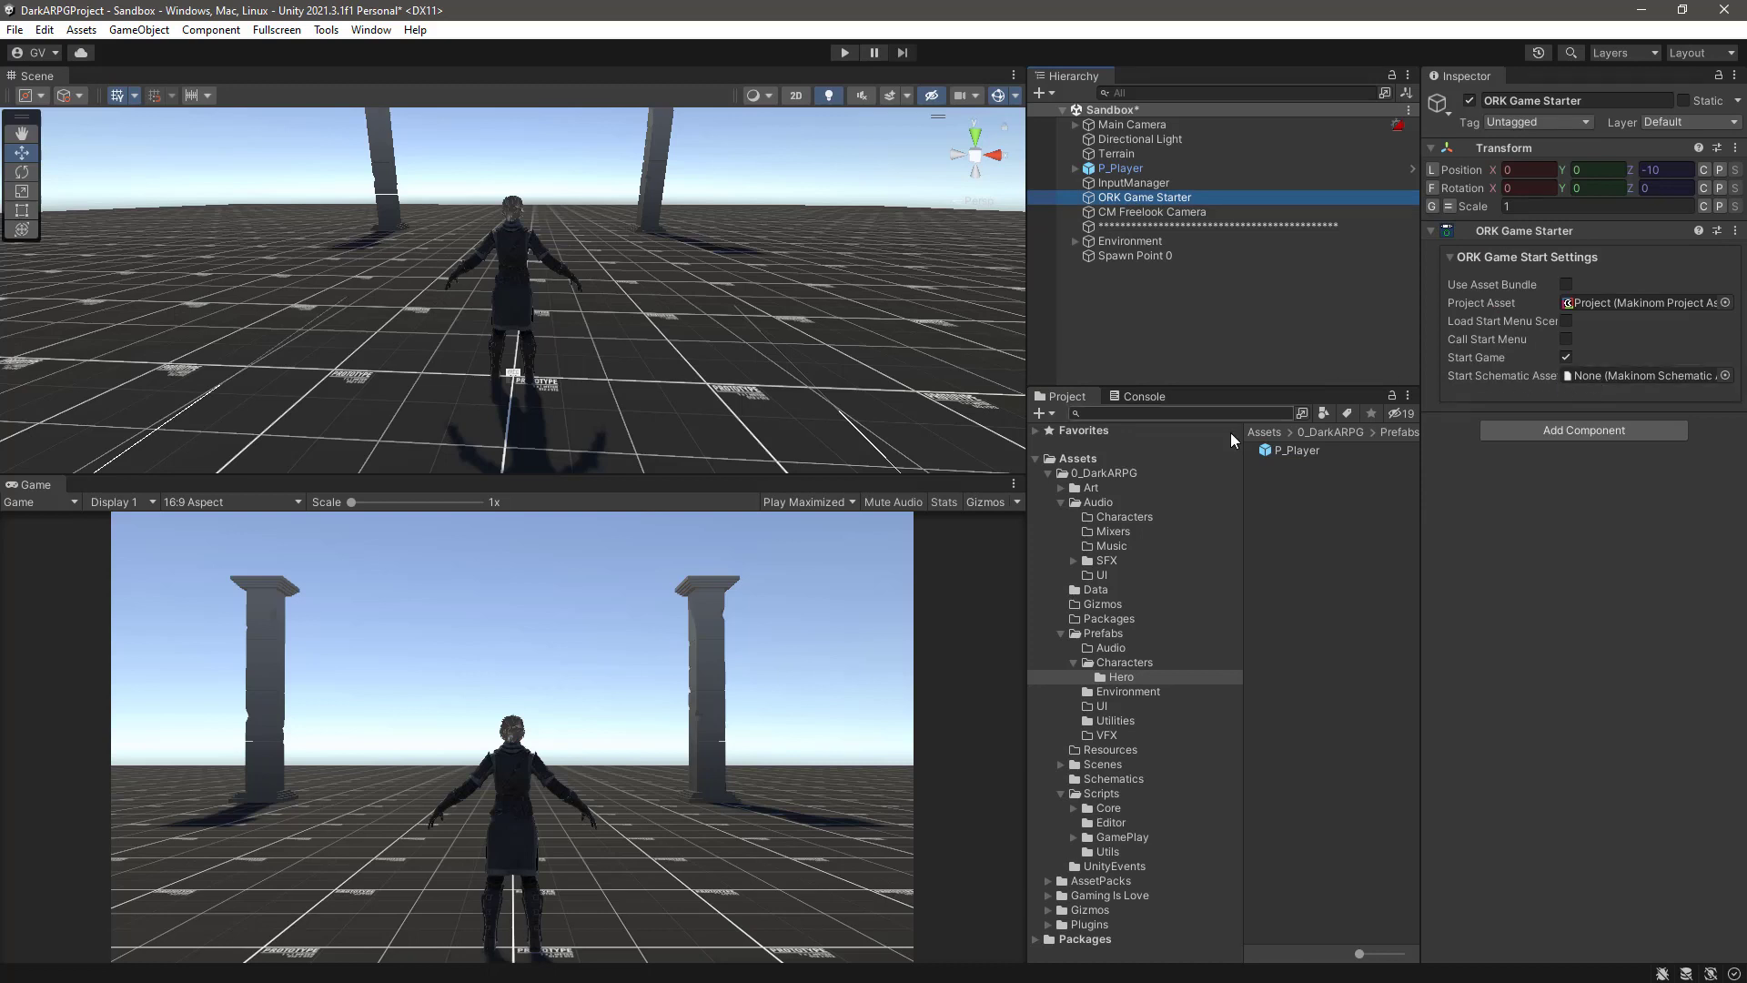
{"action": "left_click", "coordinate": [1138, 780]}
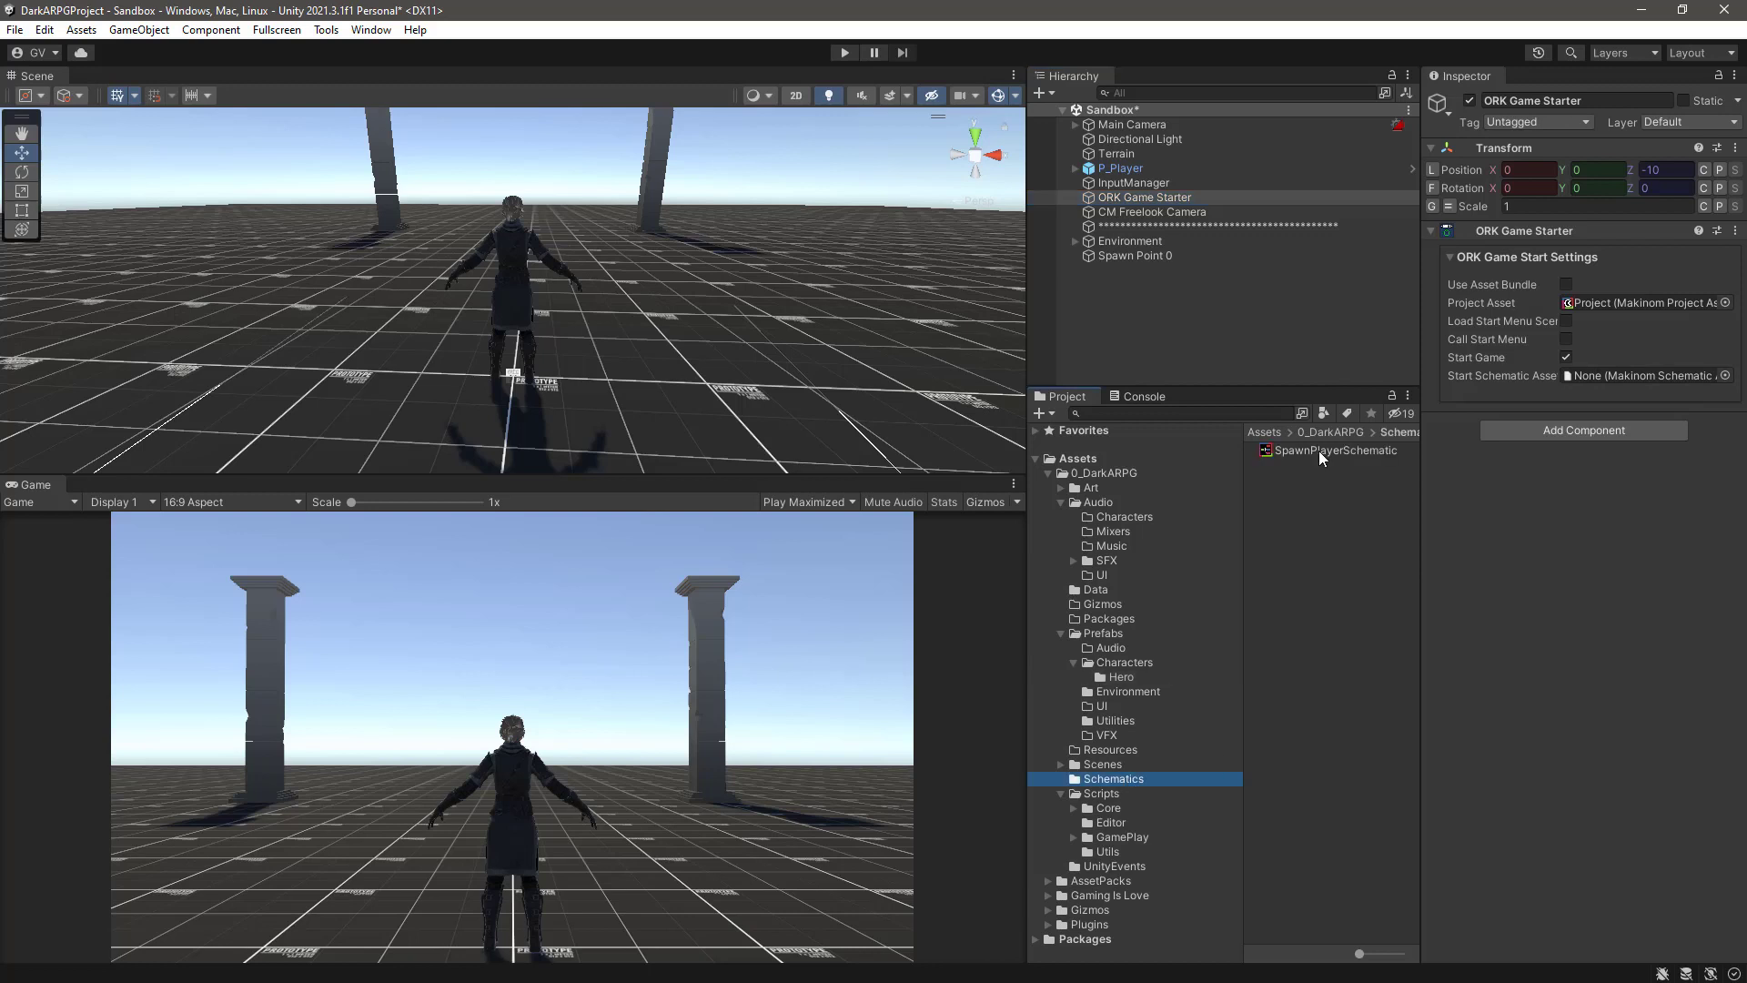
{"action": "left_click_drag", "start_coordinate": [1324, 452], "coordinate": [1621, 380]}
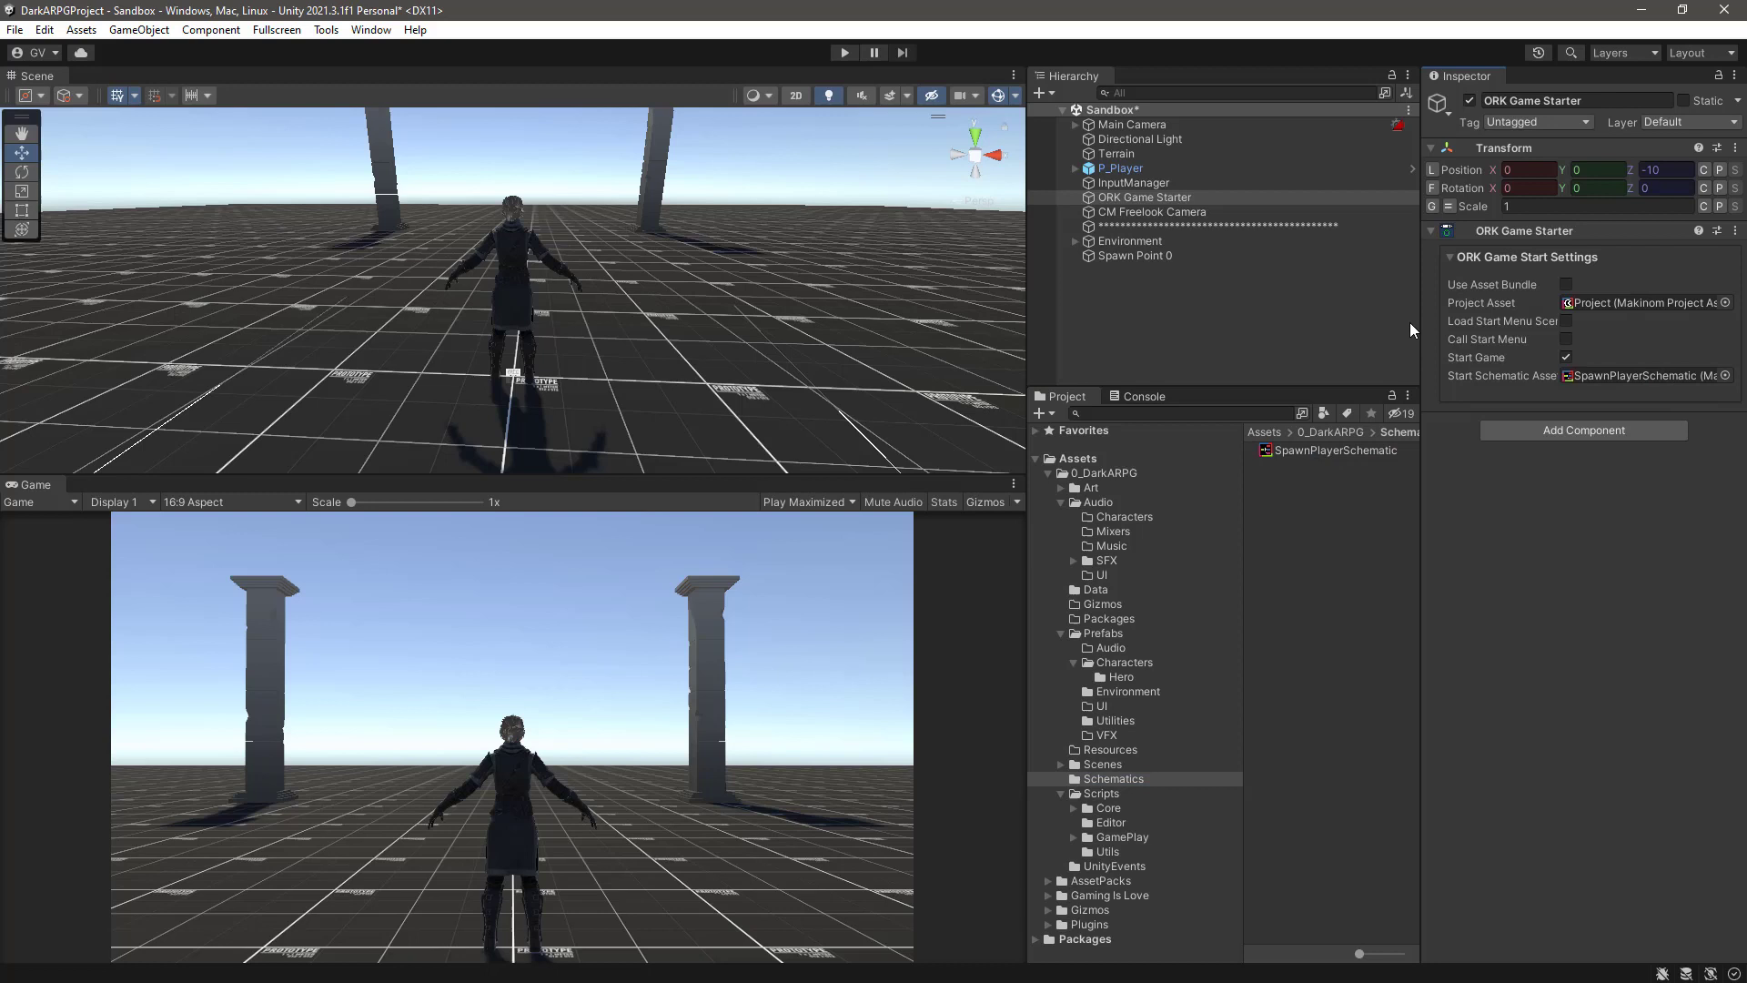
Step: Deactivate the P_Player object in the Sandbox scene and save the scene
{"action": "left_click", "coordinate": [1415, 167]}
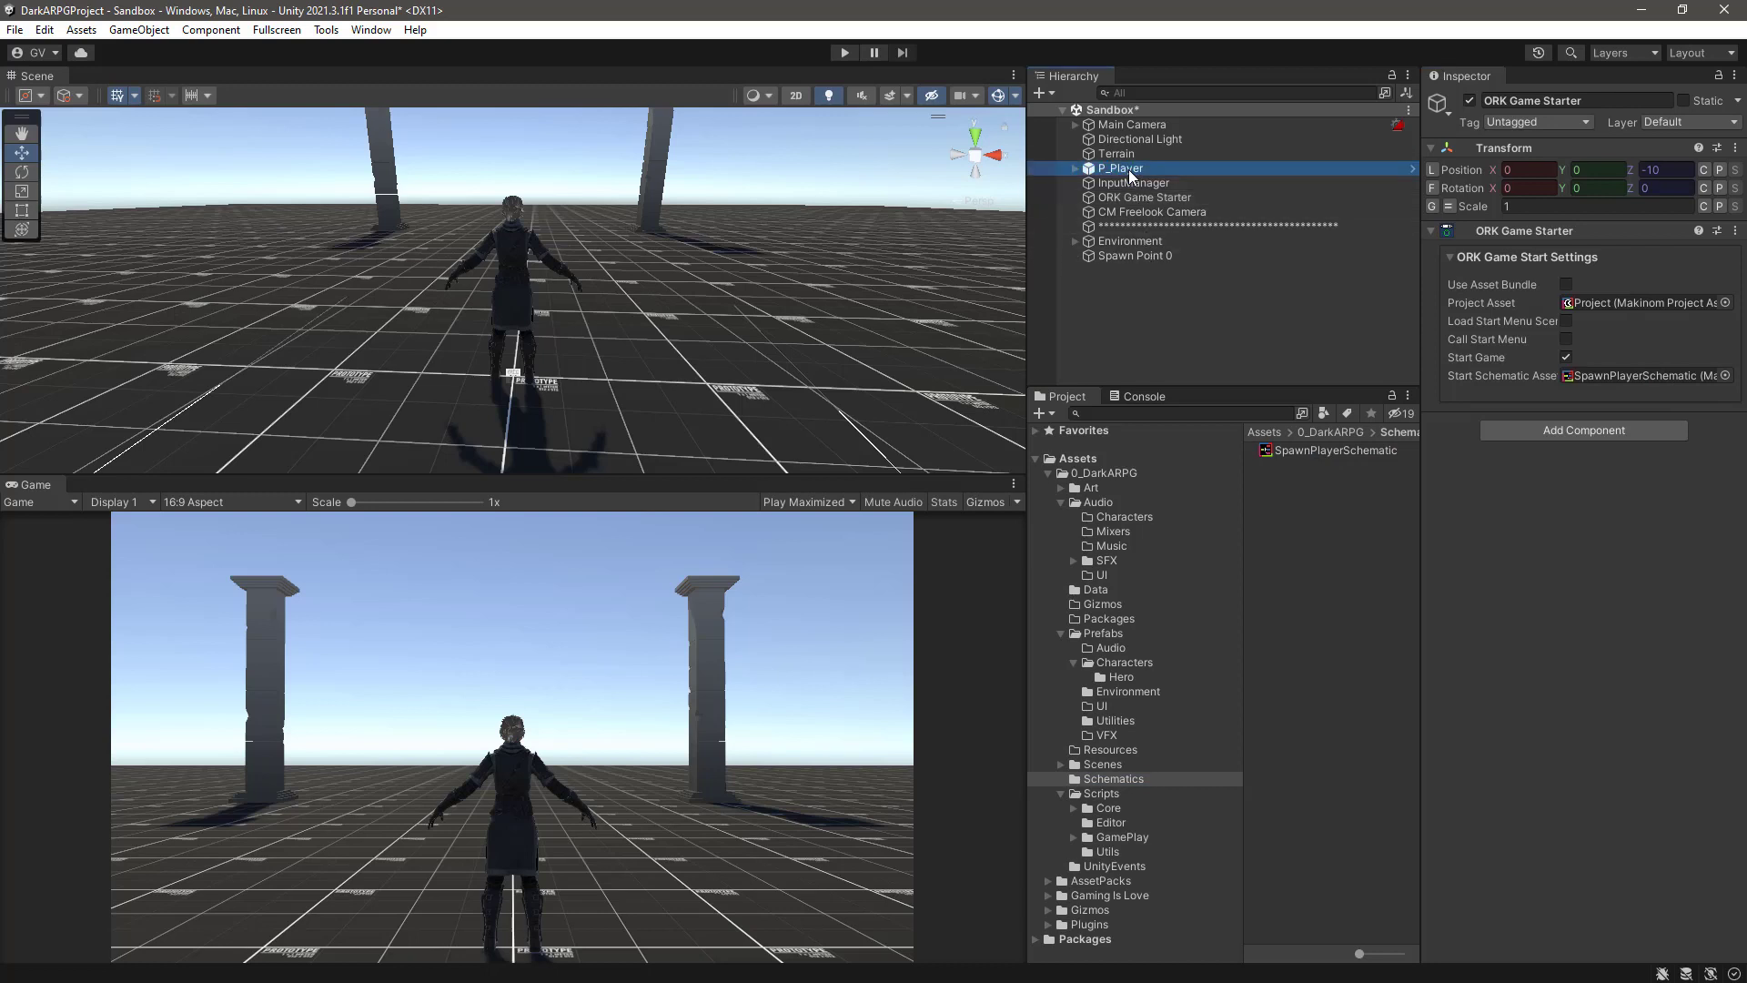
{"action": "left_click", "coordinate": [1469, 100]}
{"action": "left_click", "coordinate": [1160, 322]}
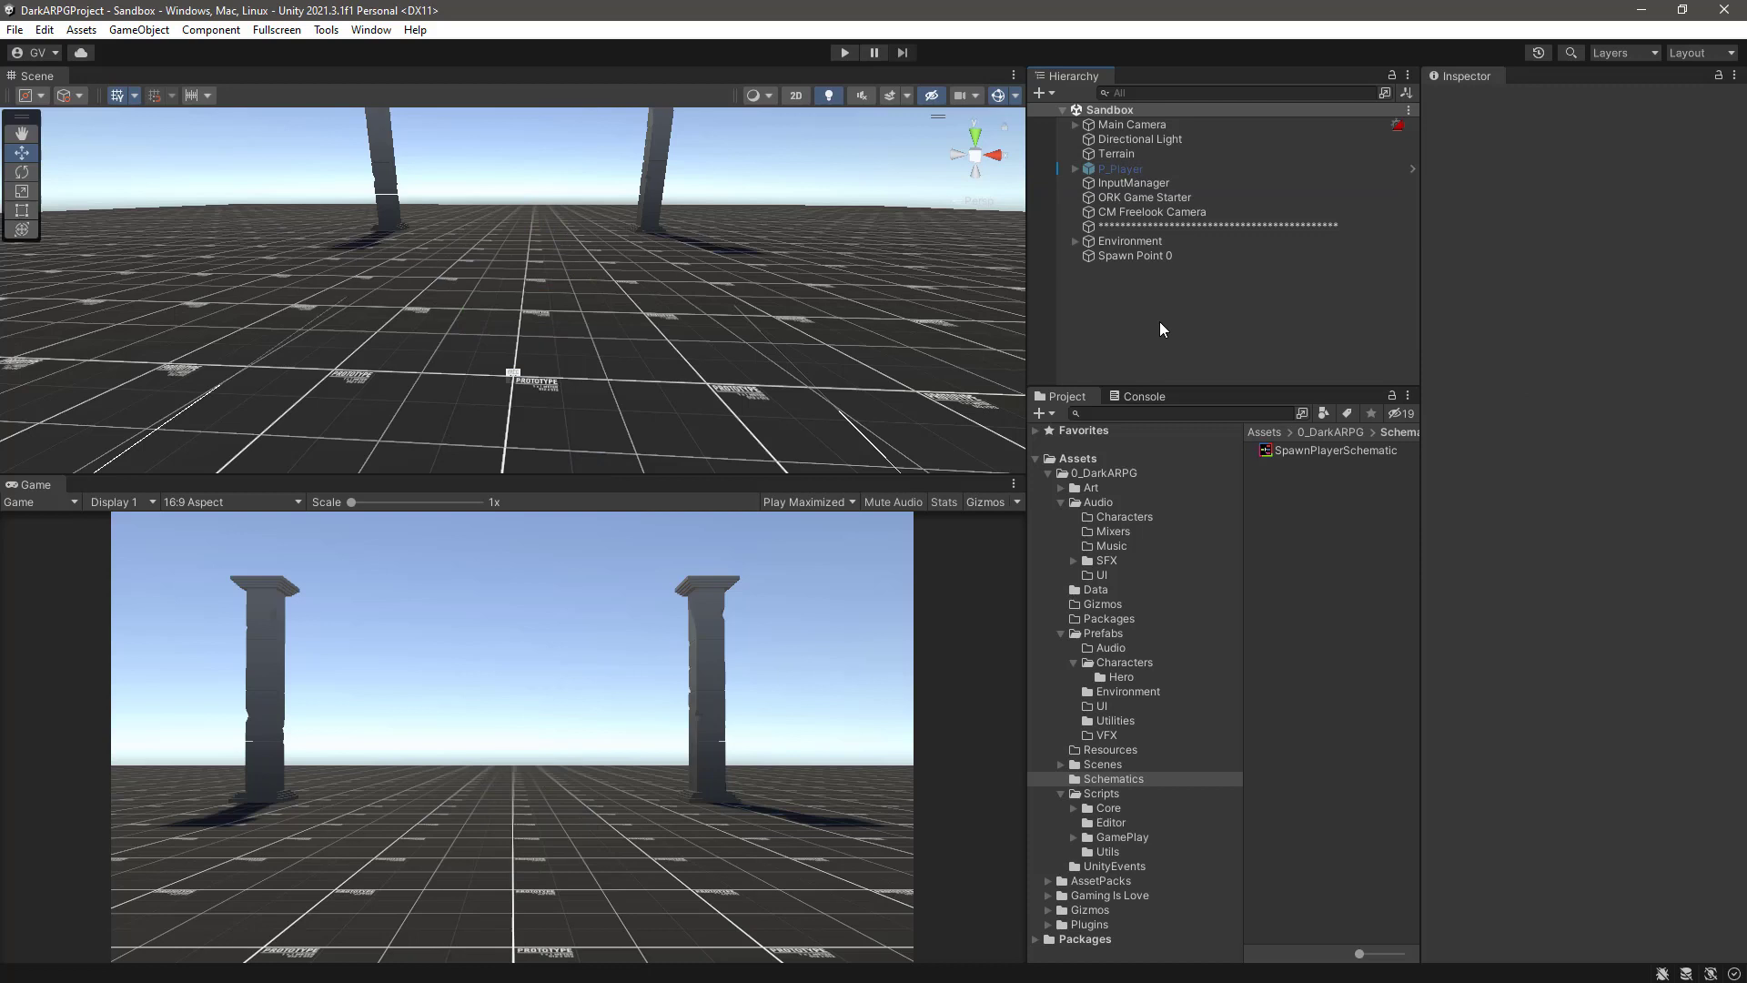
Step: Run the game to test the player spawning, and stop play mode
{"action": "key", "text": "ctrl+p"}
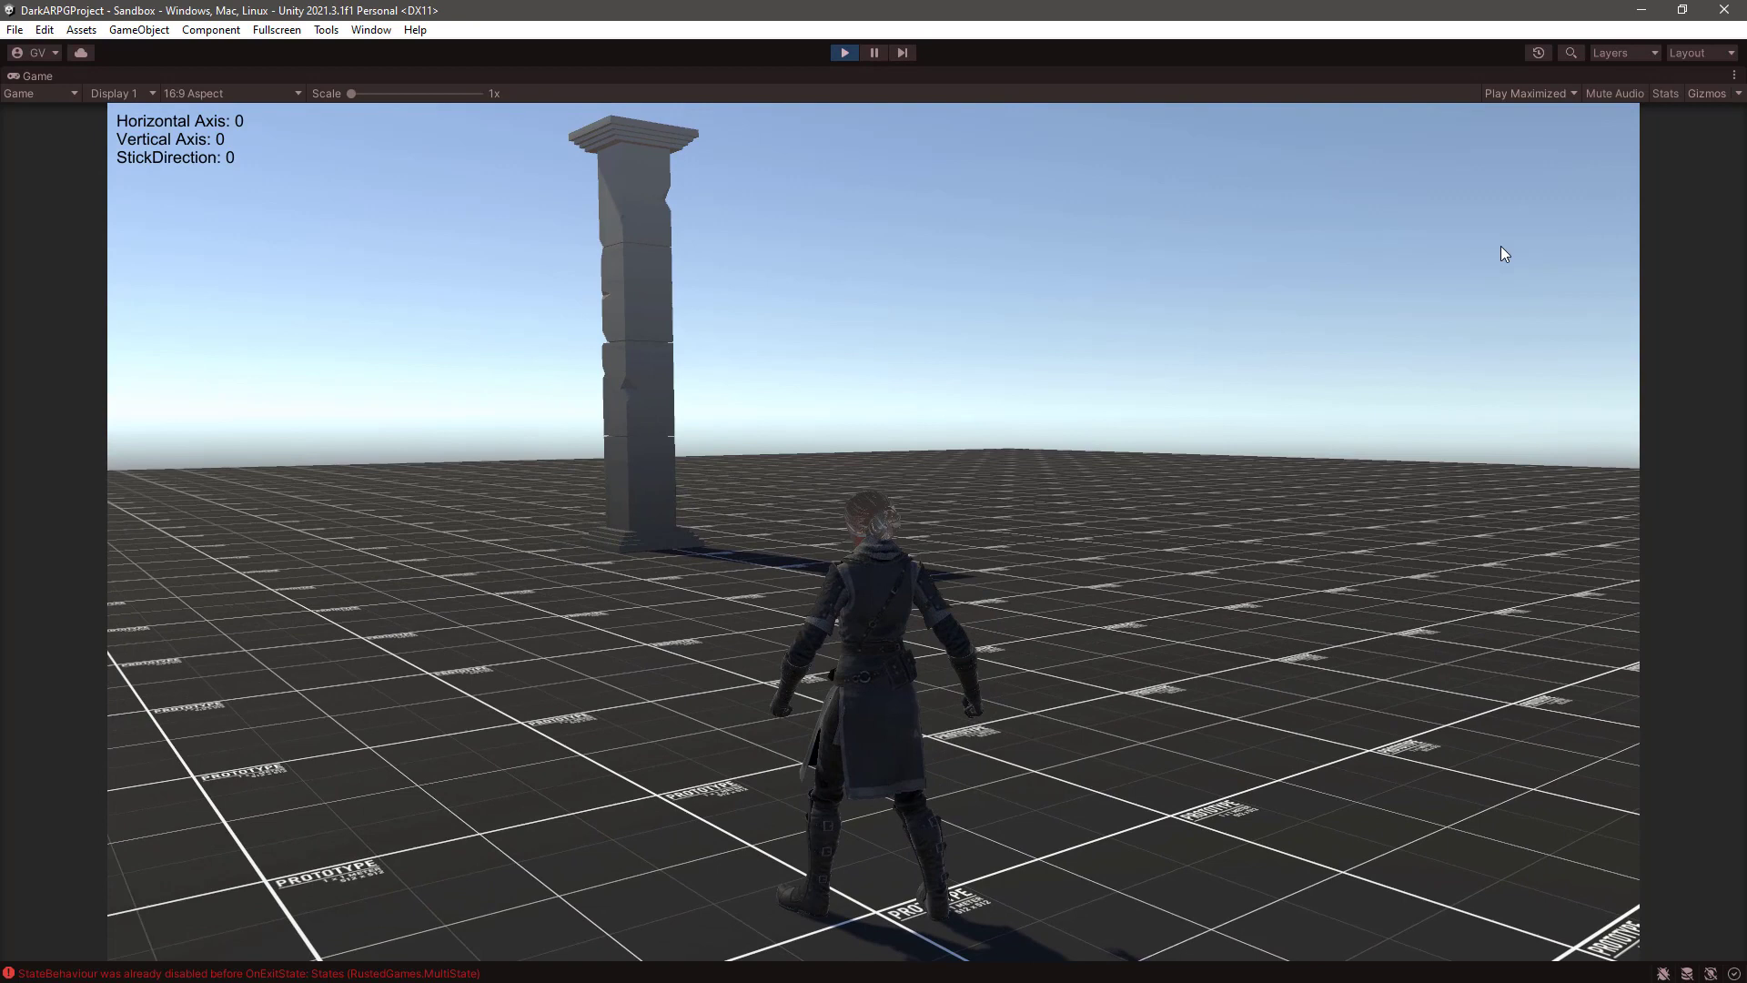
{"action": "key", "text": "ctrl+p"}
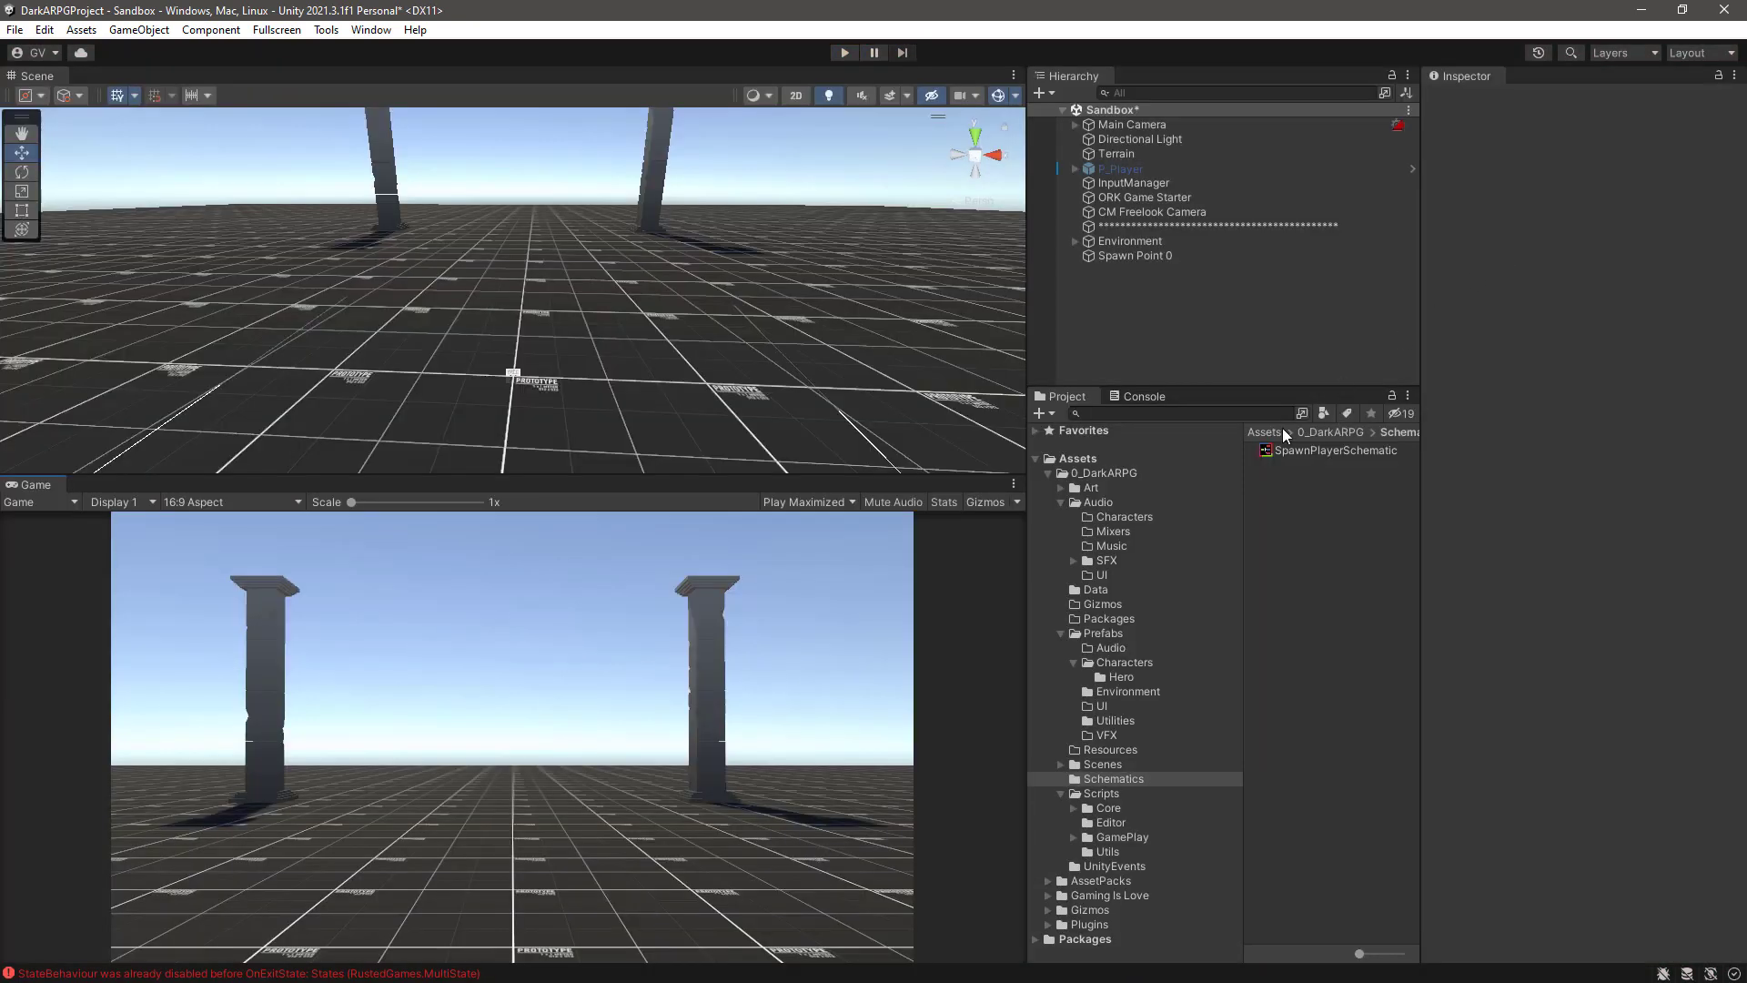
Step: Clear the start schematic from the ORK Game Starter object and deselect it
{"action": "left_click", "coordinate": [1161, 197]}
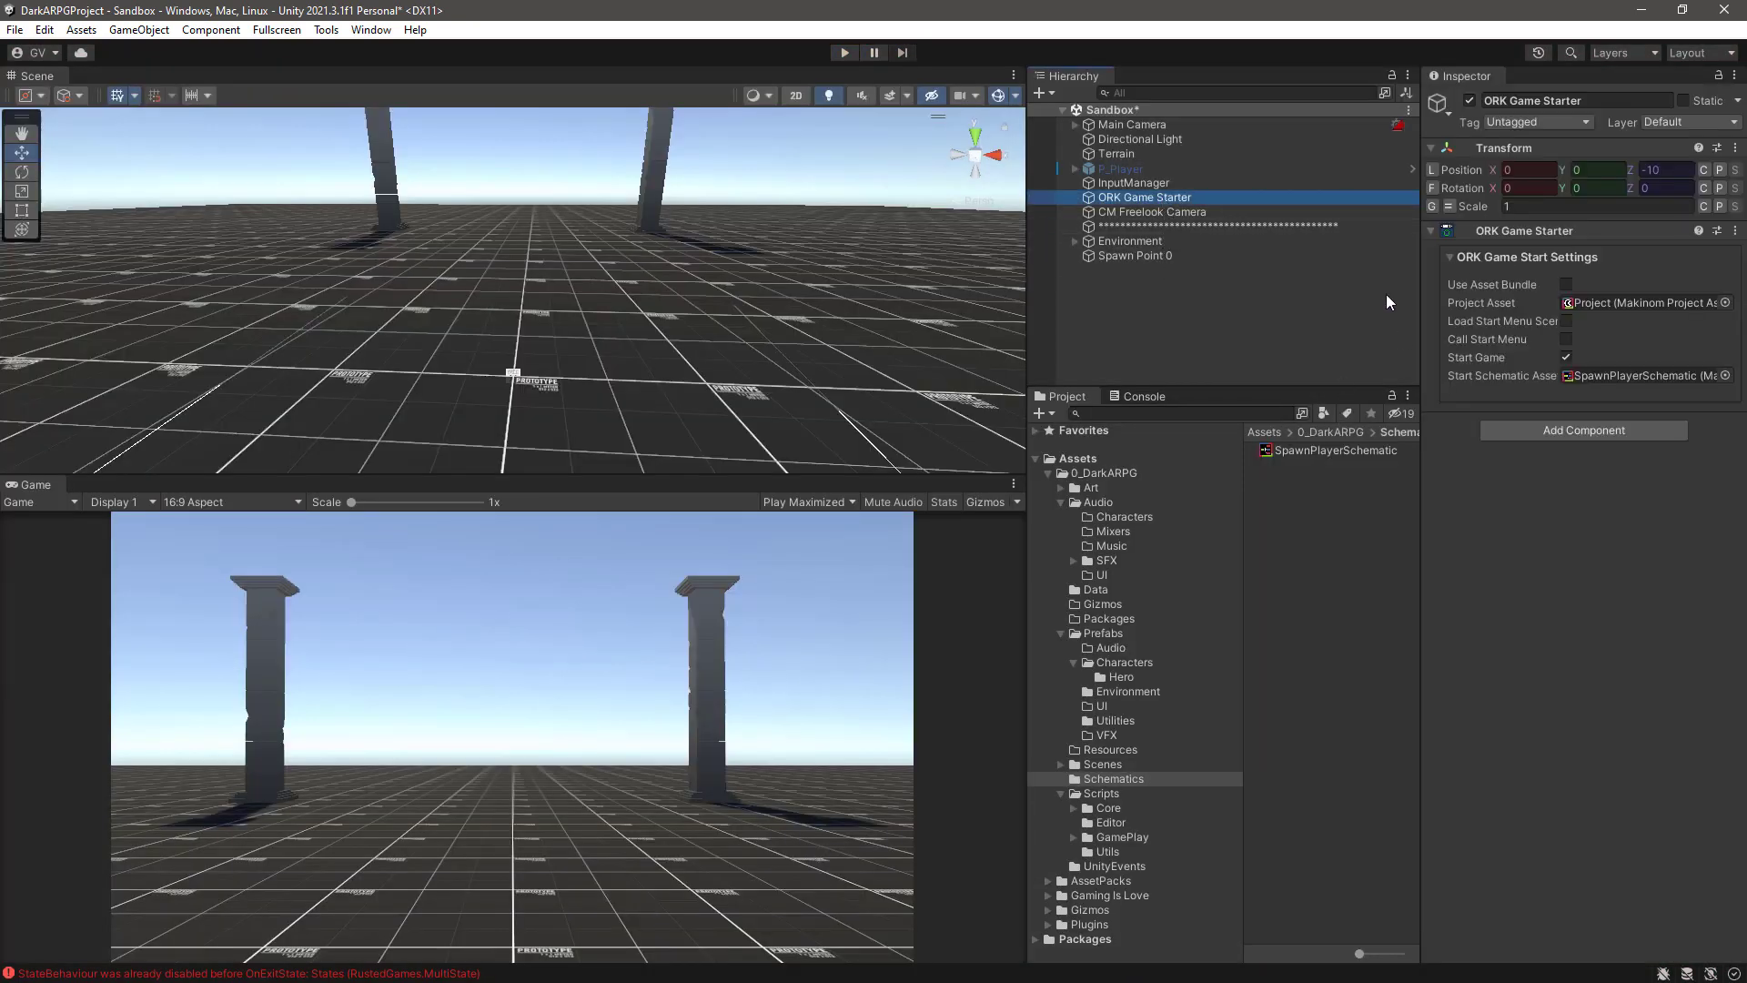
{"action": "left_click", "coordinate": [1640, 374]}
{"action": "key", "text": "Delete"}
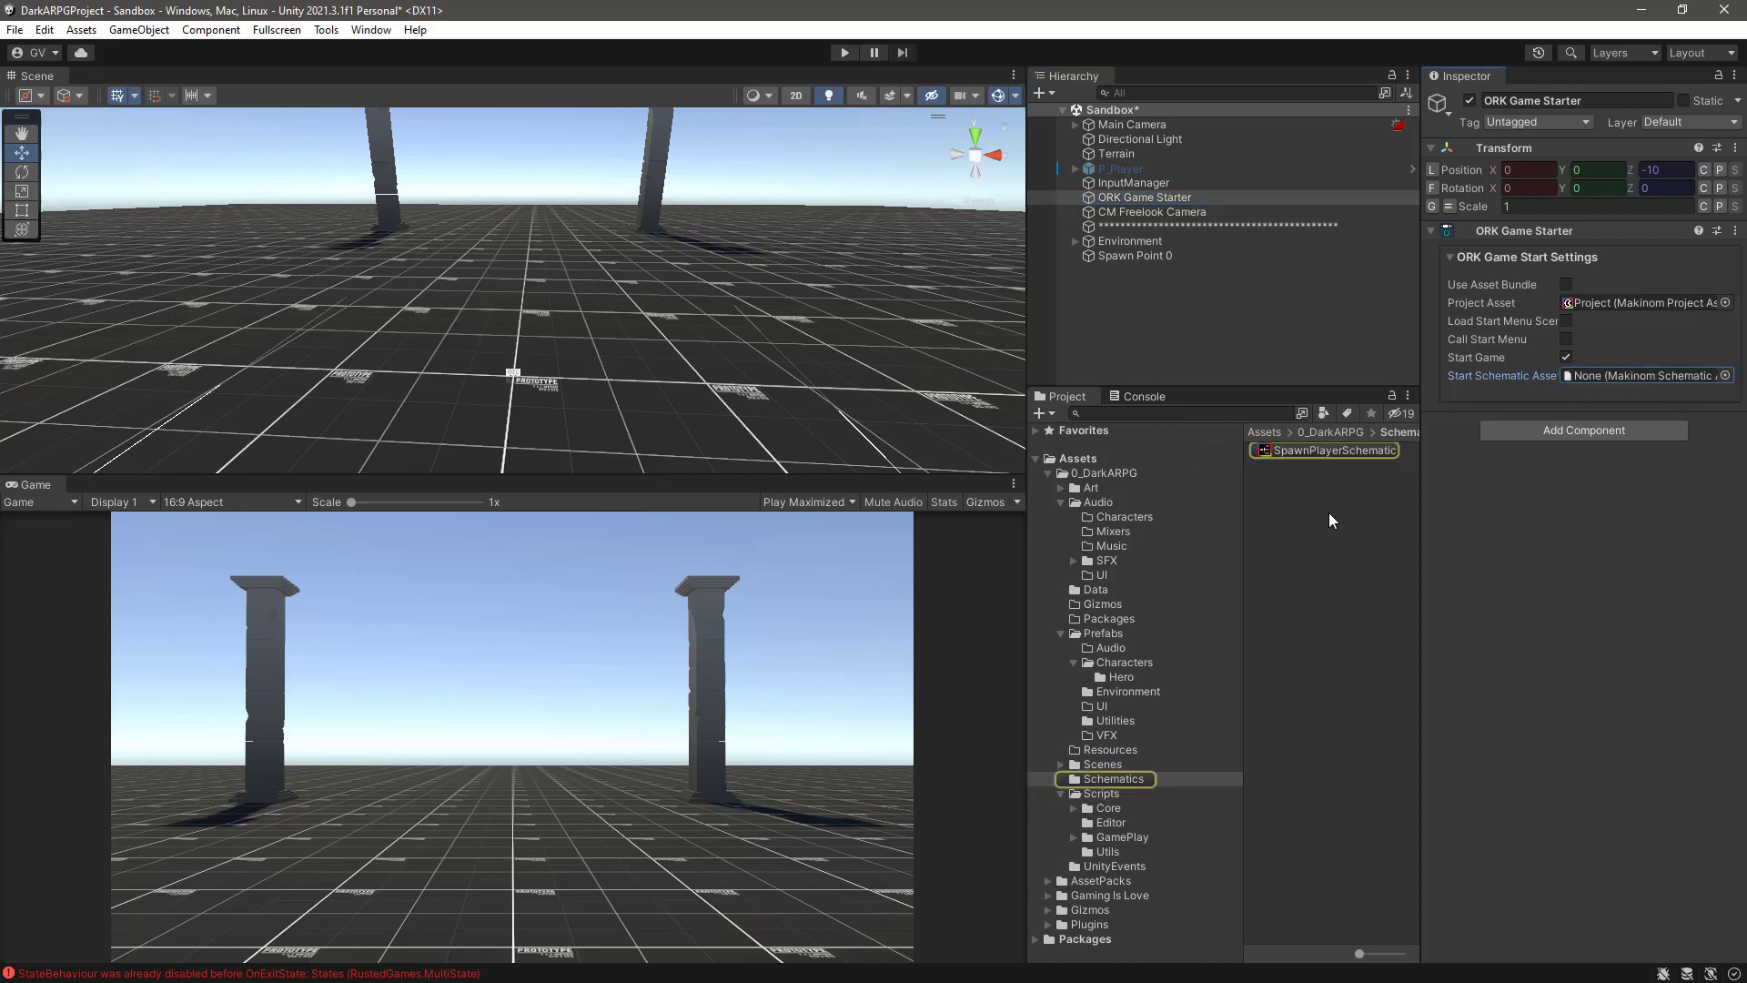
{"action": "left_click", "coordinate": [1330, 515]}
{"action": "key", "text": "q"}
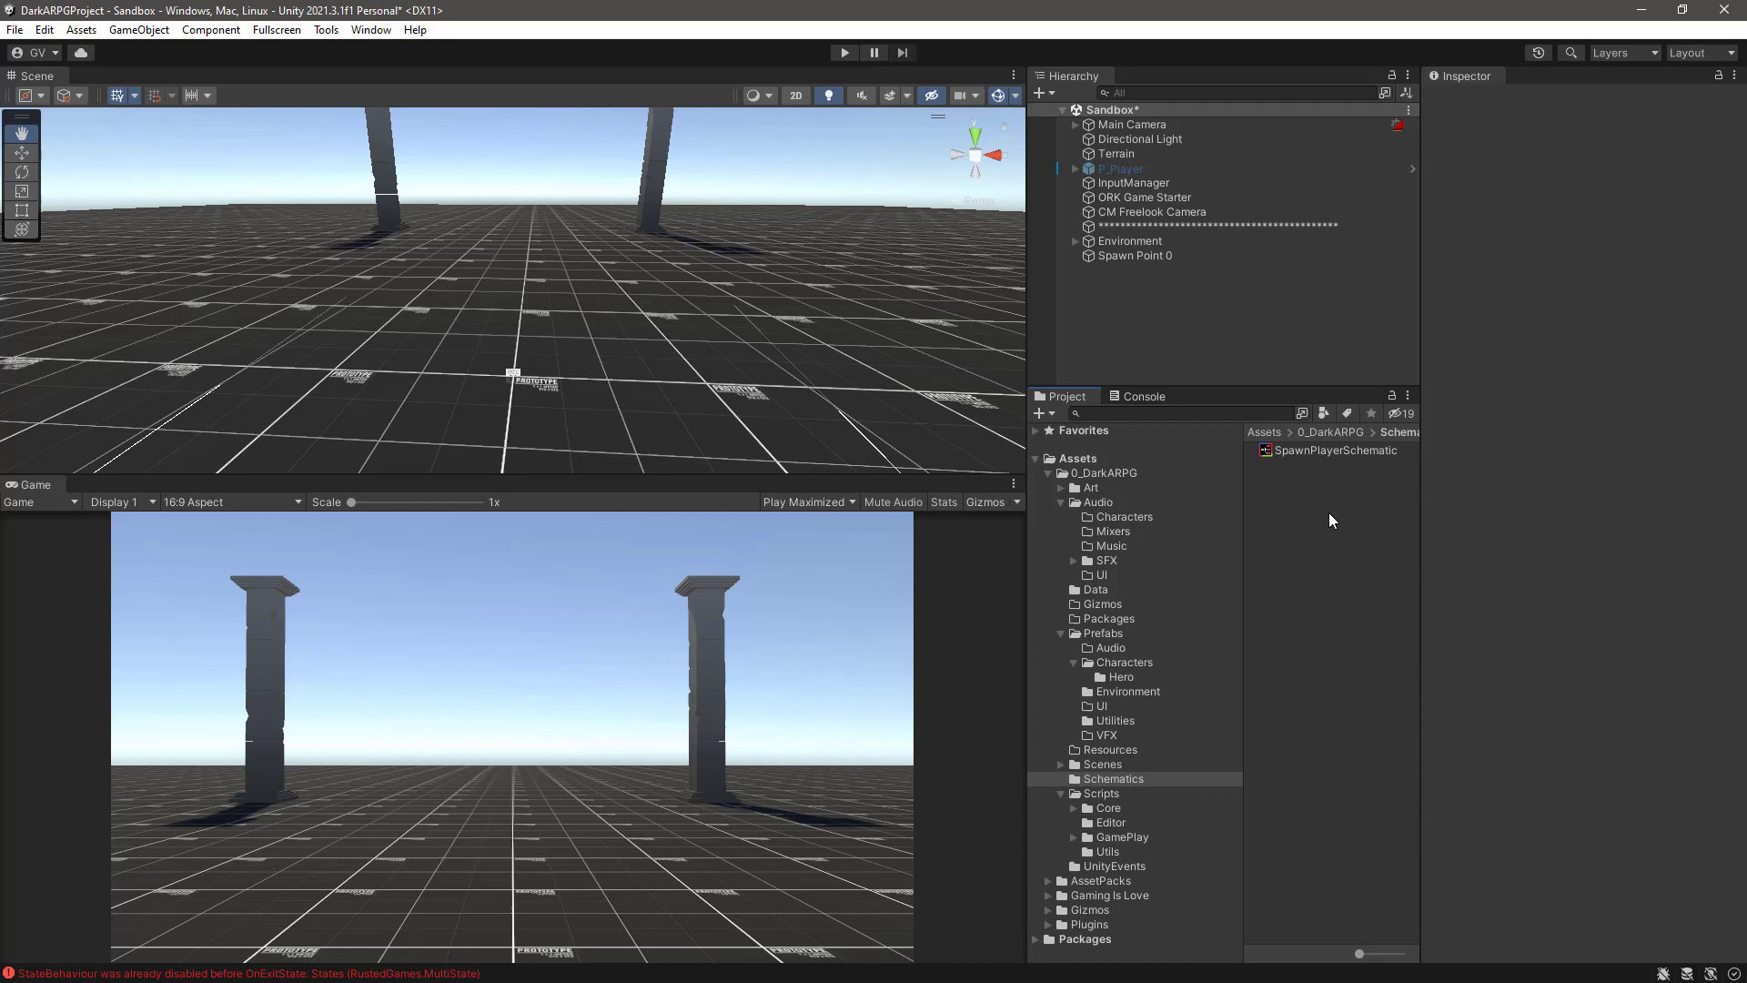
Step: Assign SpawnPlayerSchematic as the start schematic in the Makinom editor's new game settings for the Start Menu
{"action": "key", "text": "ctrl+alt+m"}
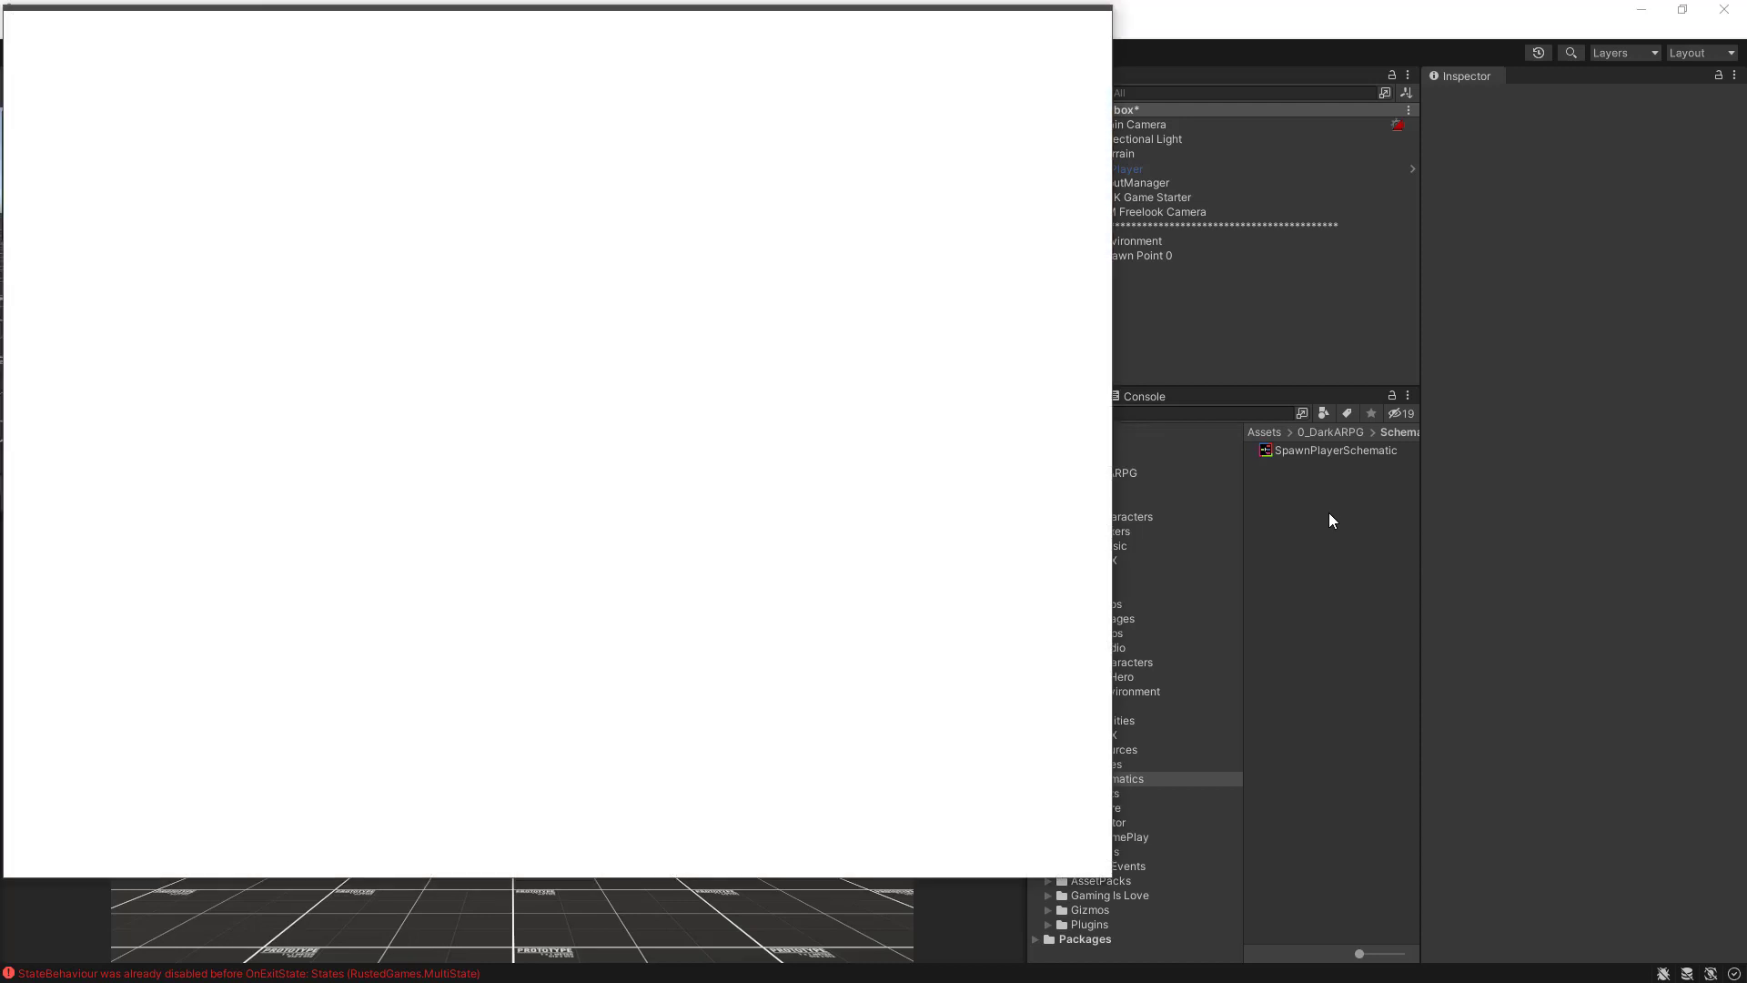
{"action": "left_click_drag", "start_coordinate": [779, 11], "coordinate": [937, 46]}
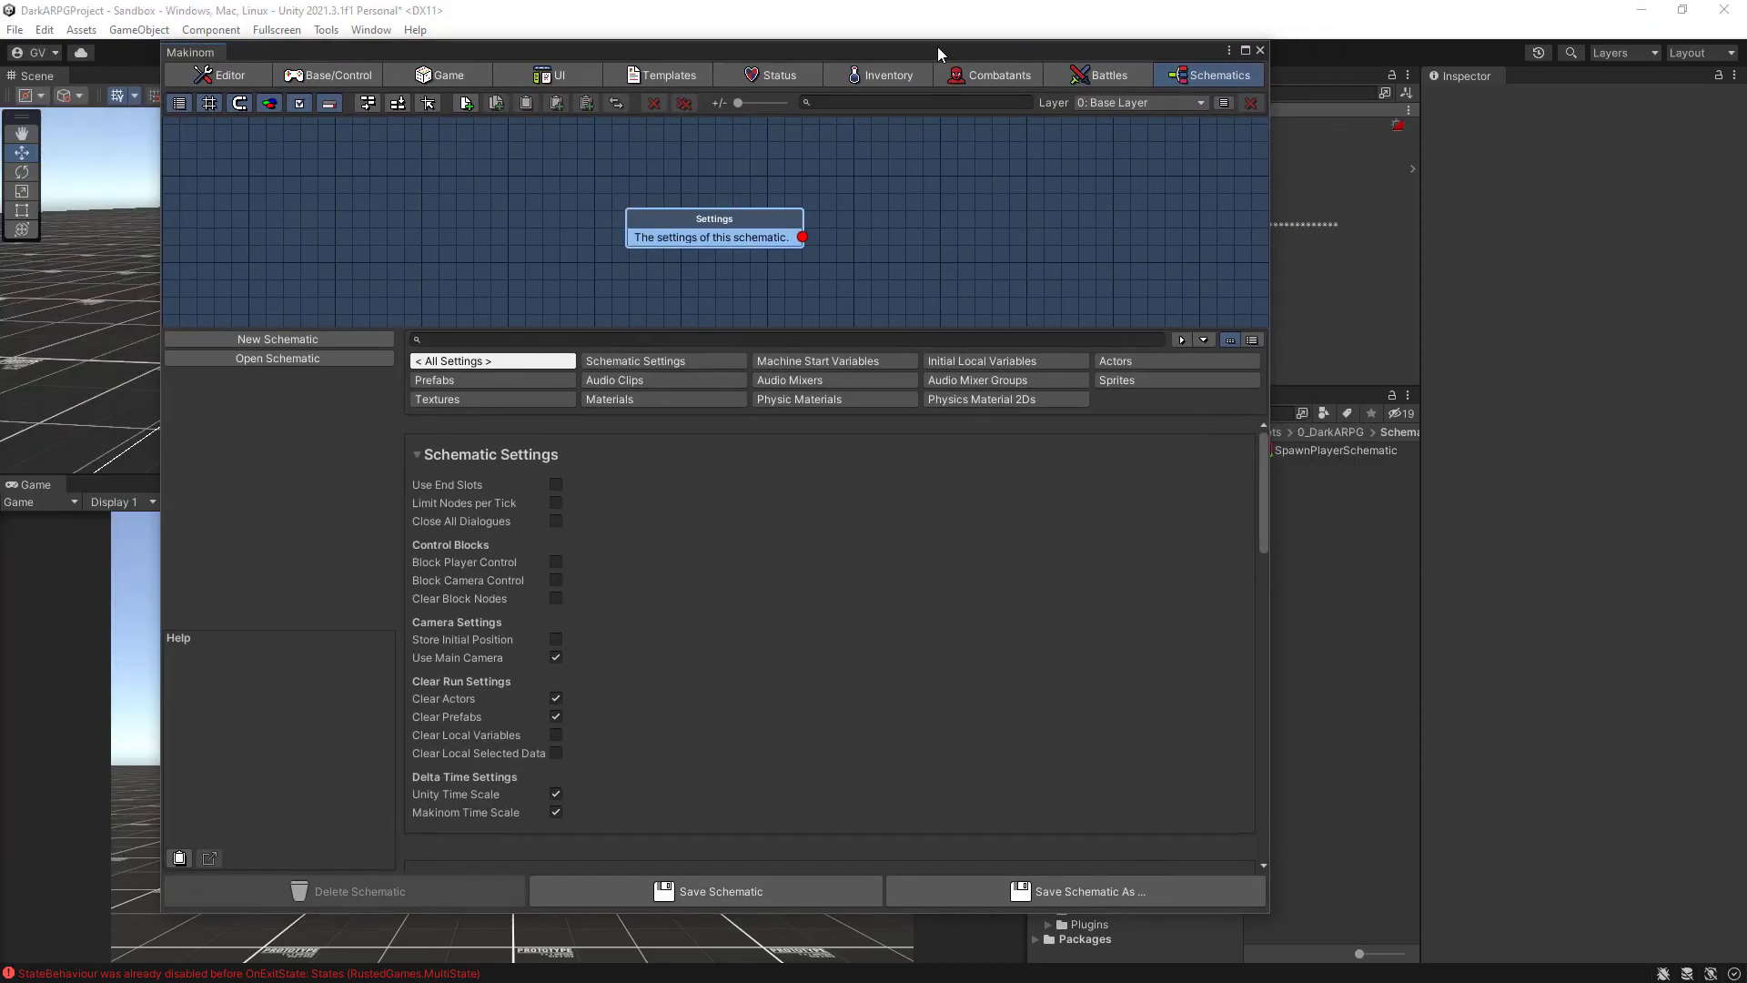
{"action": "left_click", "coordinate": [548, 76]}
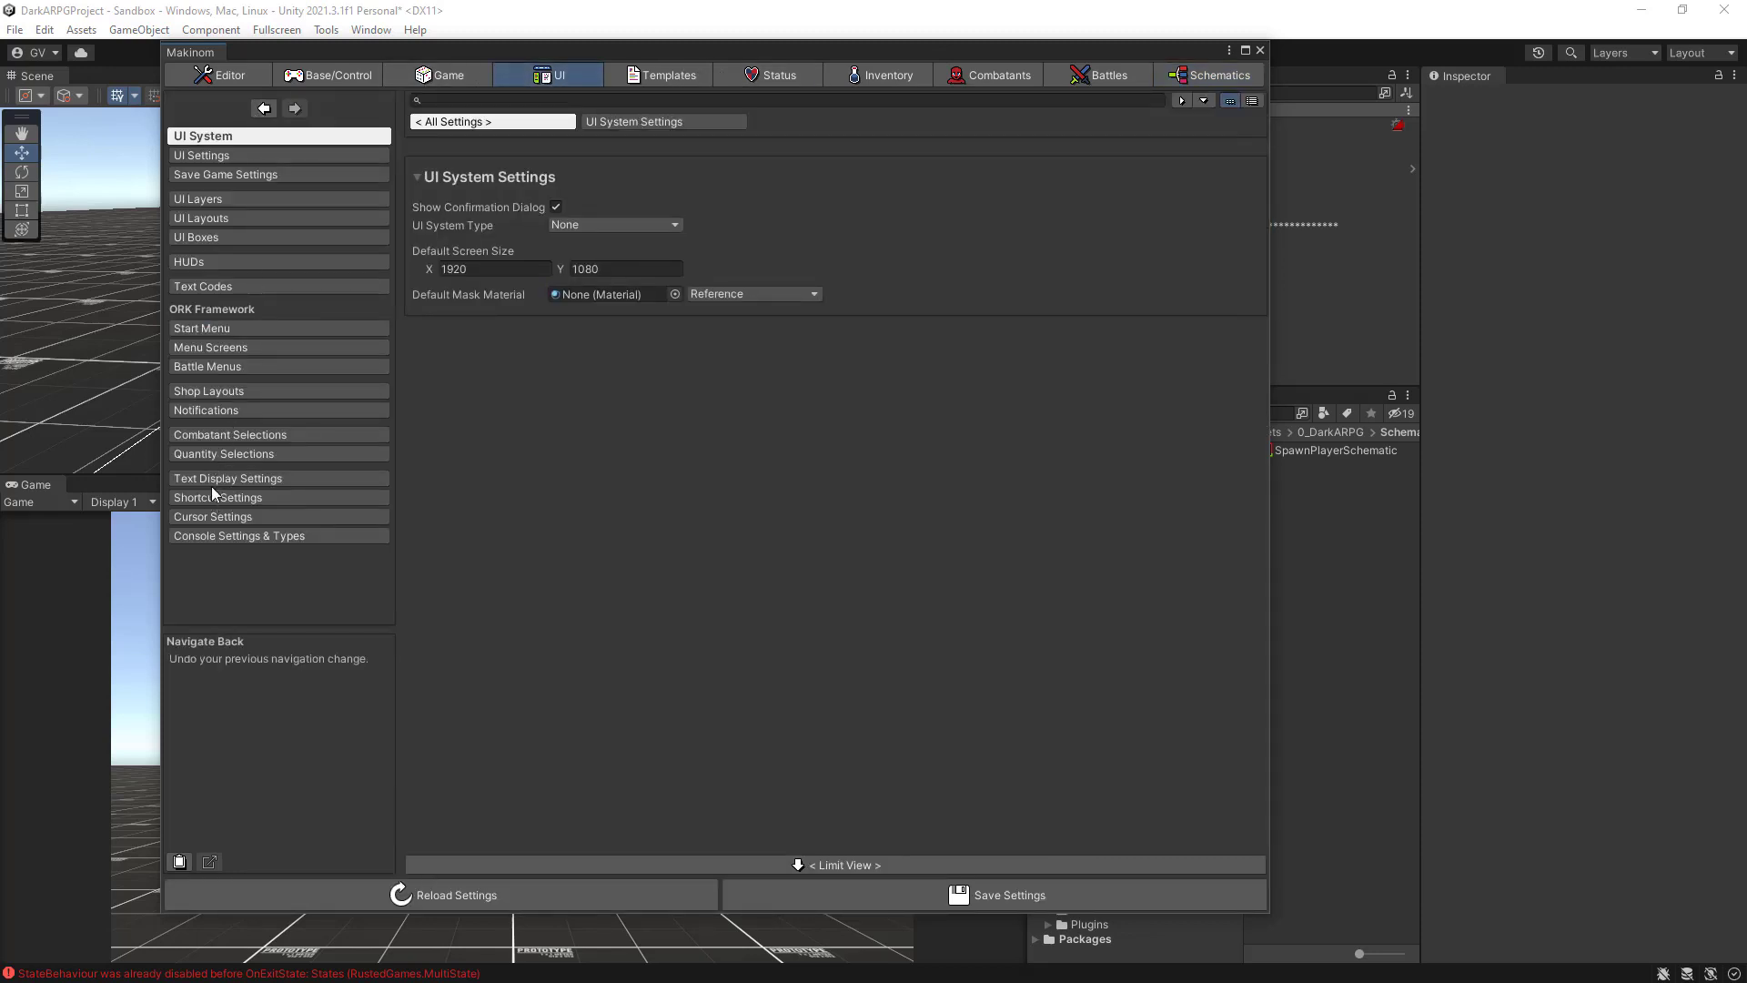
{"action": "left_click", "coordinate": [200, 330]}
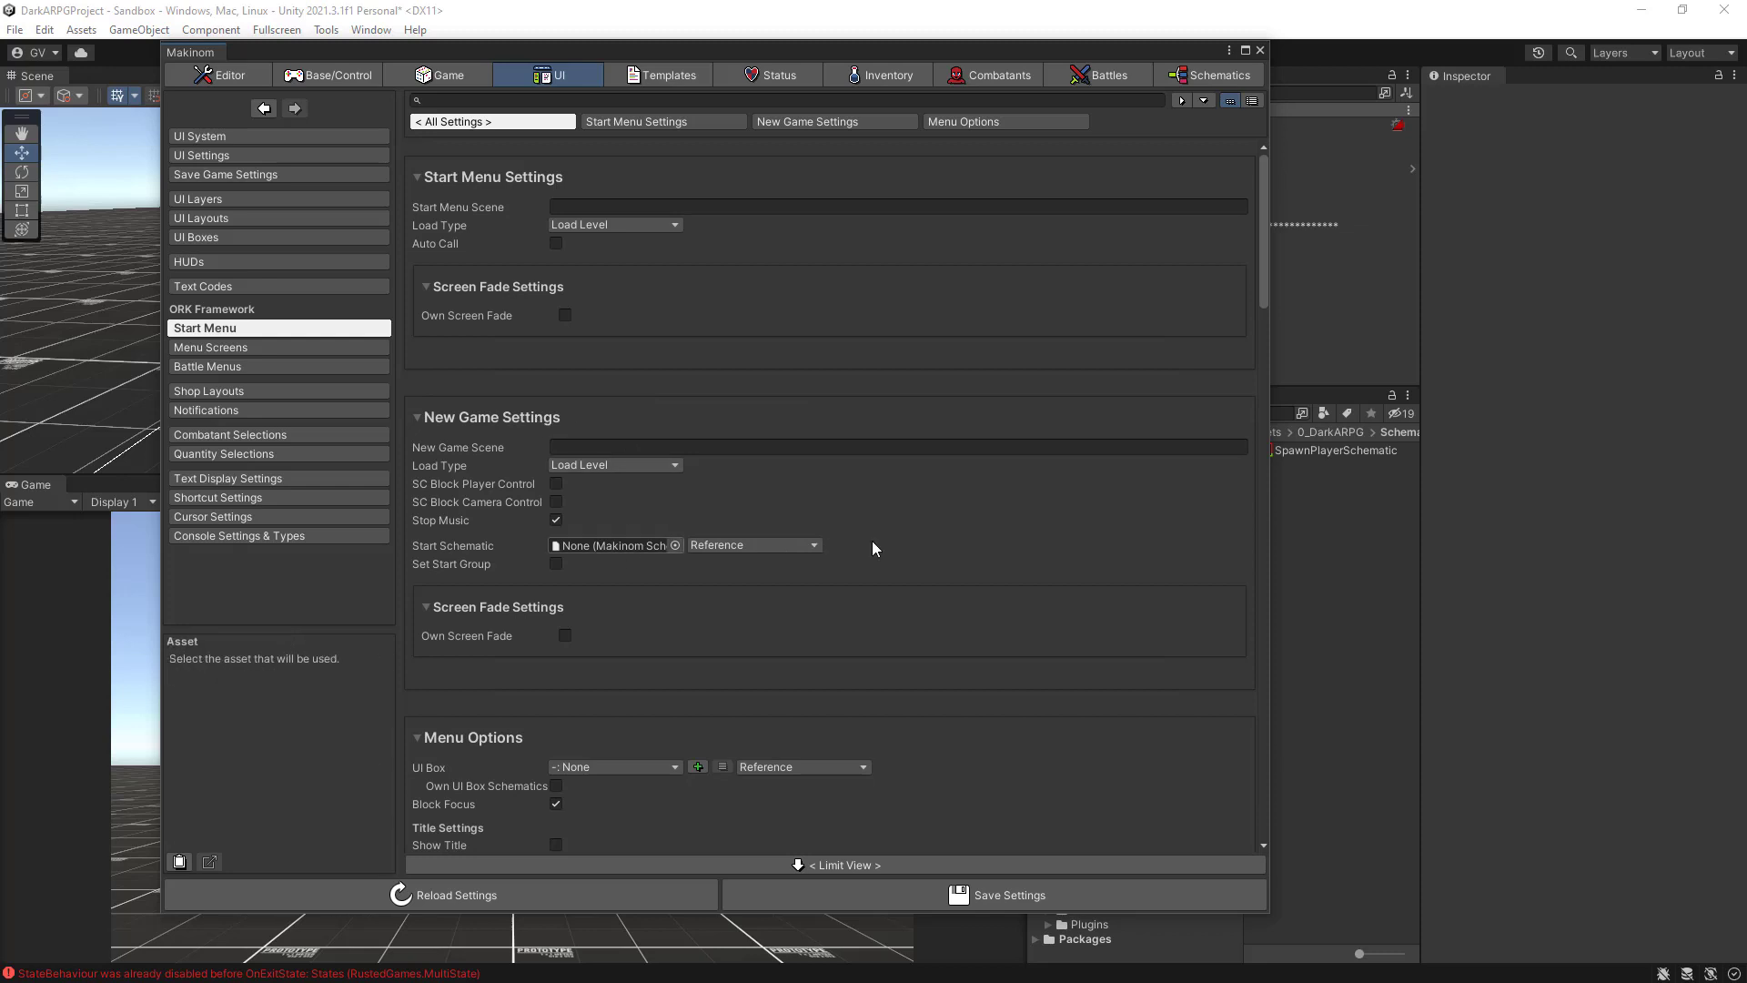
{"action": "left_click_drag", "start_coordinate": [1271, 540], "coordinate": [1059, 541]}
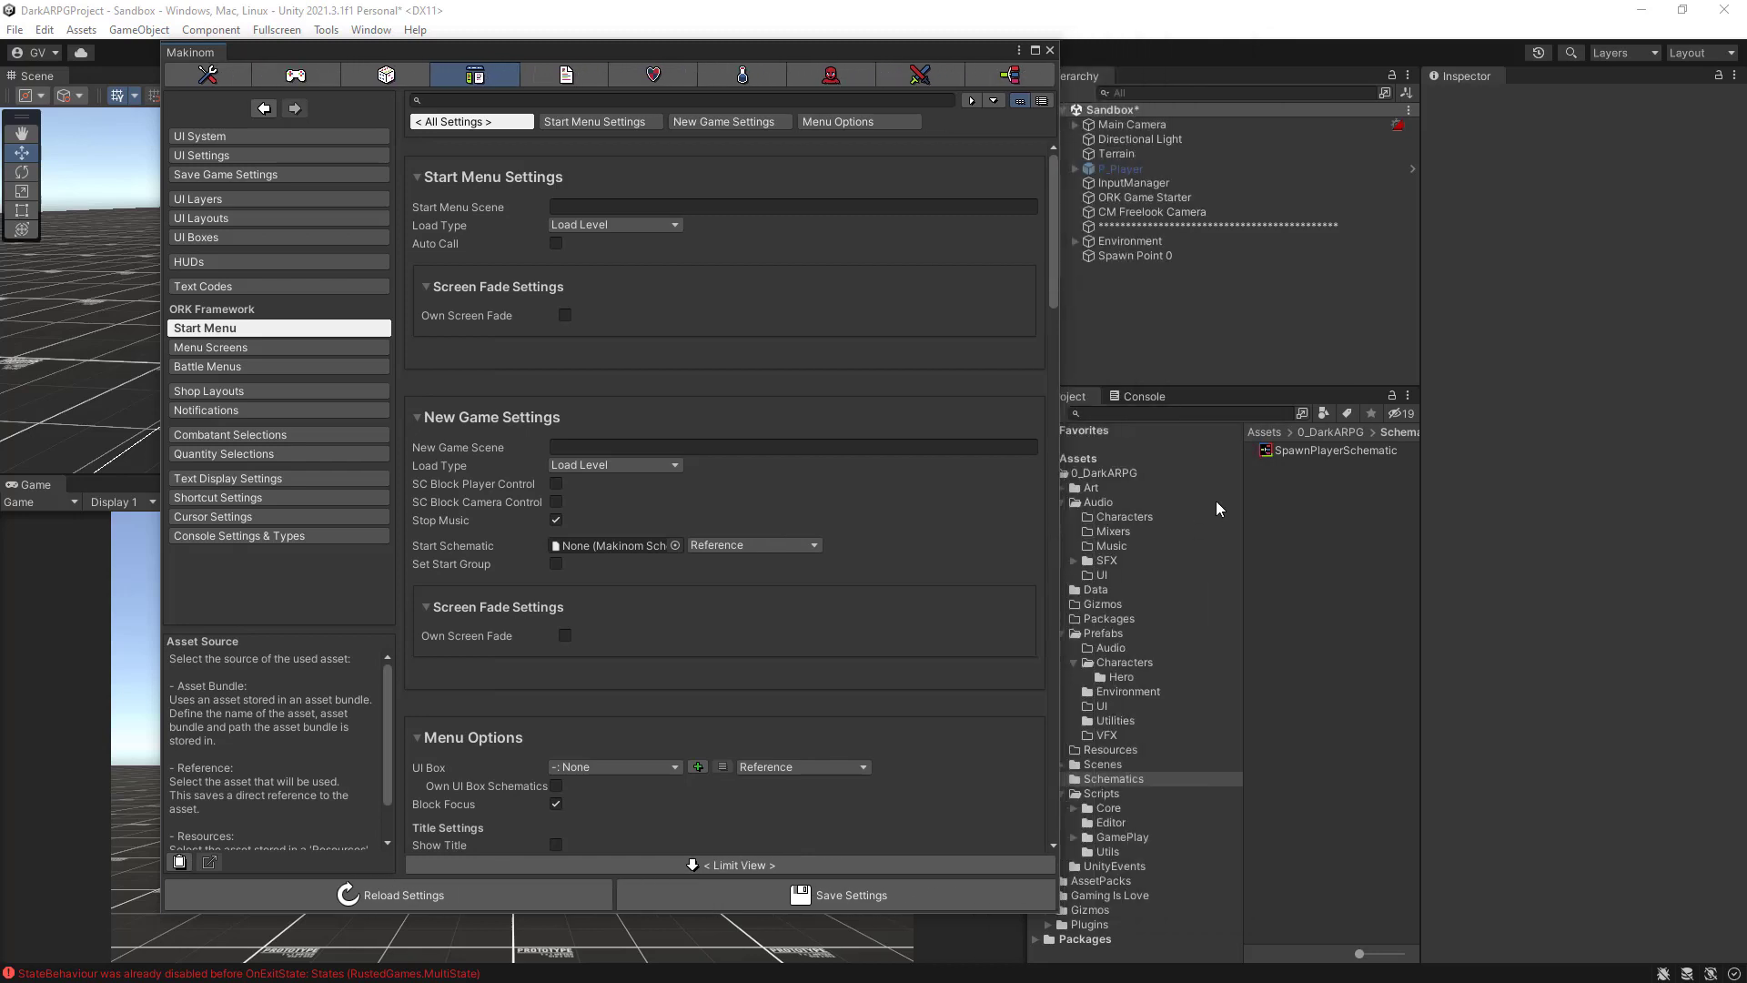
{"action": "left_click", "coordinate": [1274, 453]}
{"action": "left_click_drag", "start_coordinate": [1274, 460], "coordinate": [629, 545]}
Step: Save the Start Menu settings with a backup and close the Makinom editor
{"action": "left_click", "coordinate": [794, 901]}
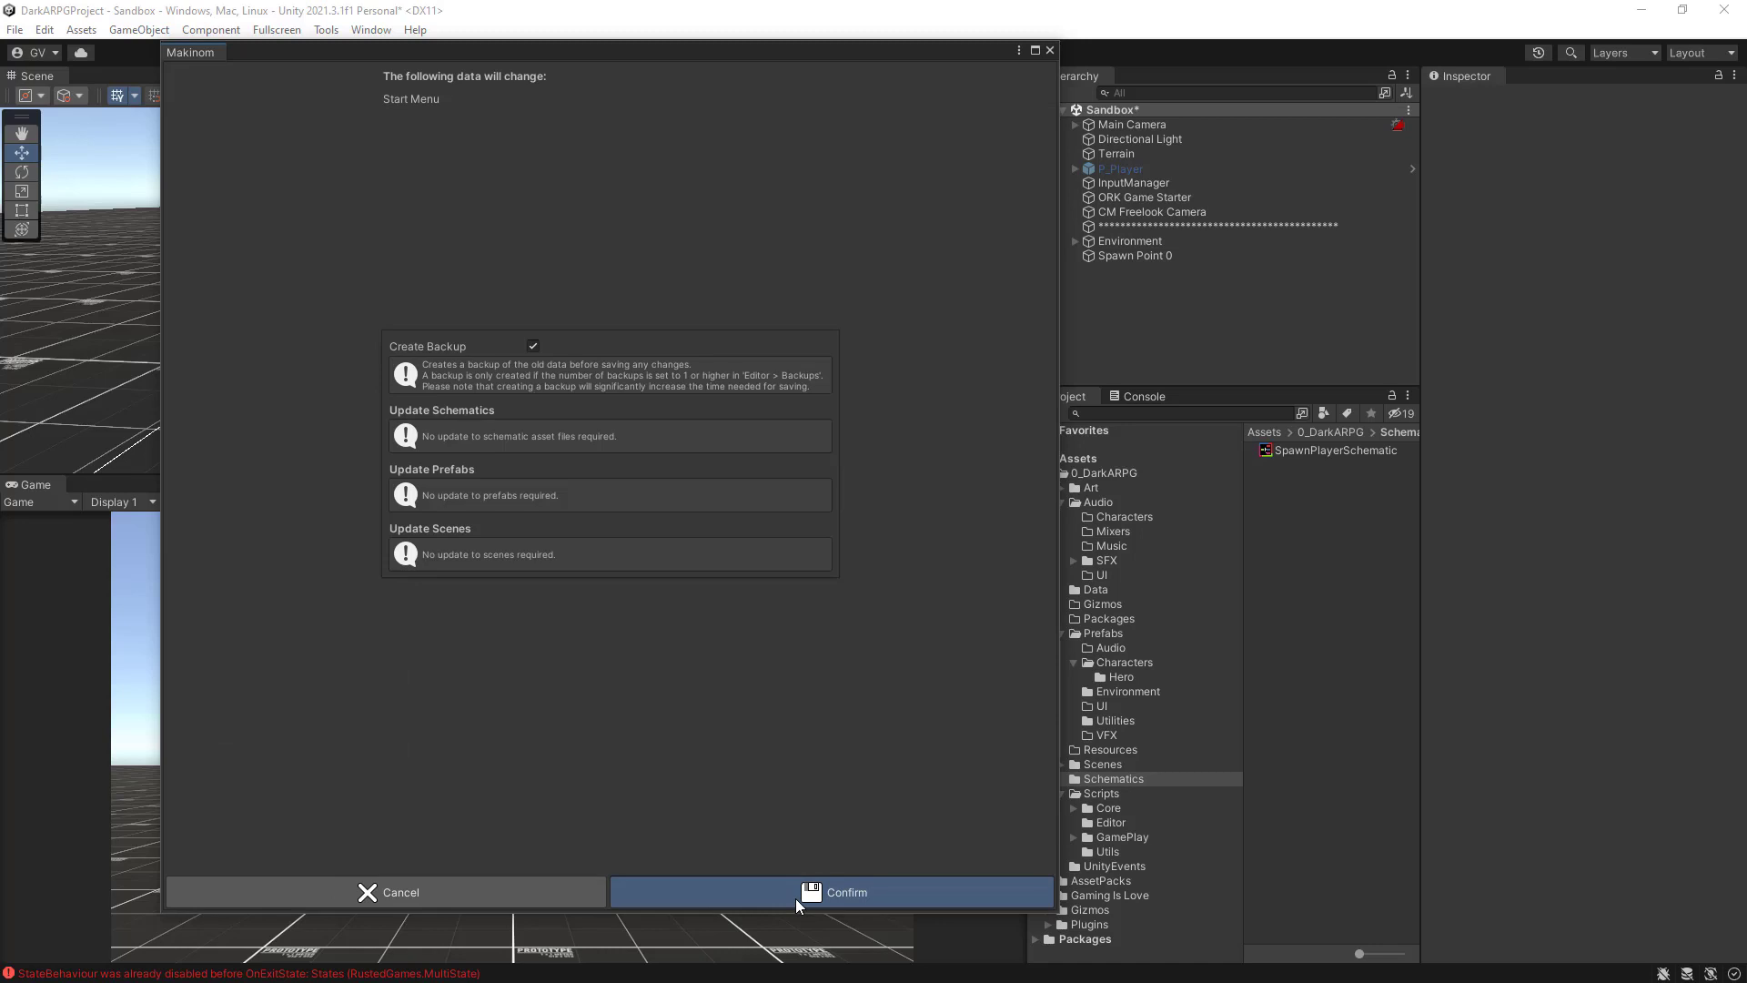
{"action": "left_click", "coordinate": [796, 895]}
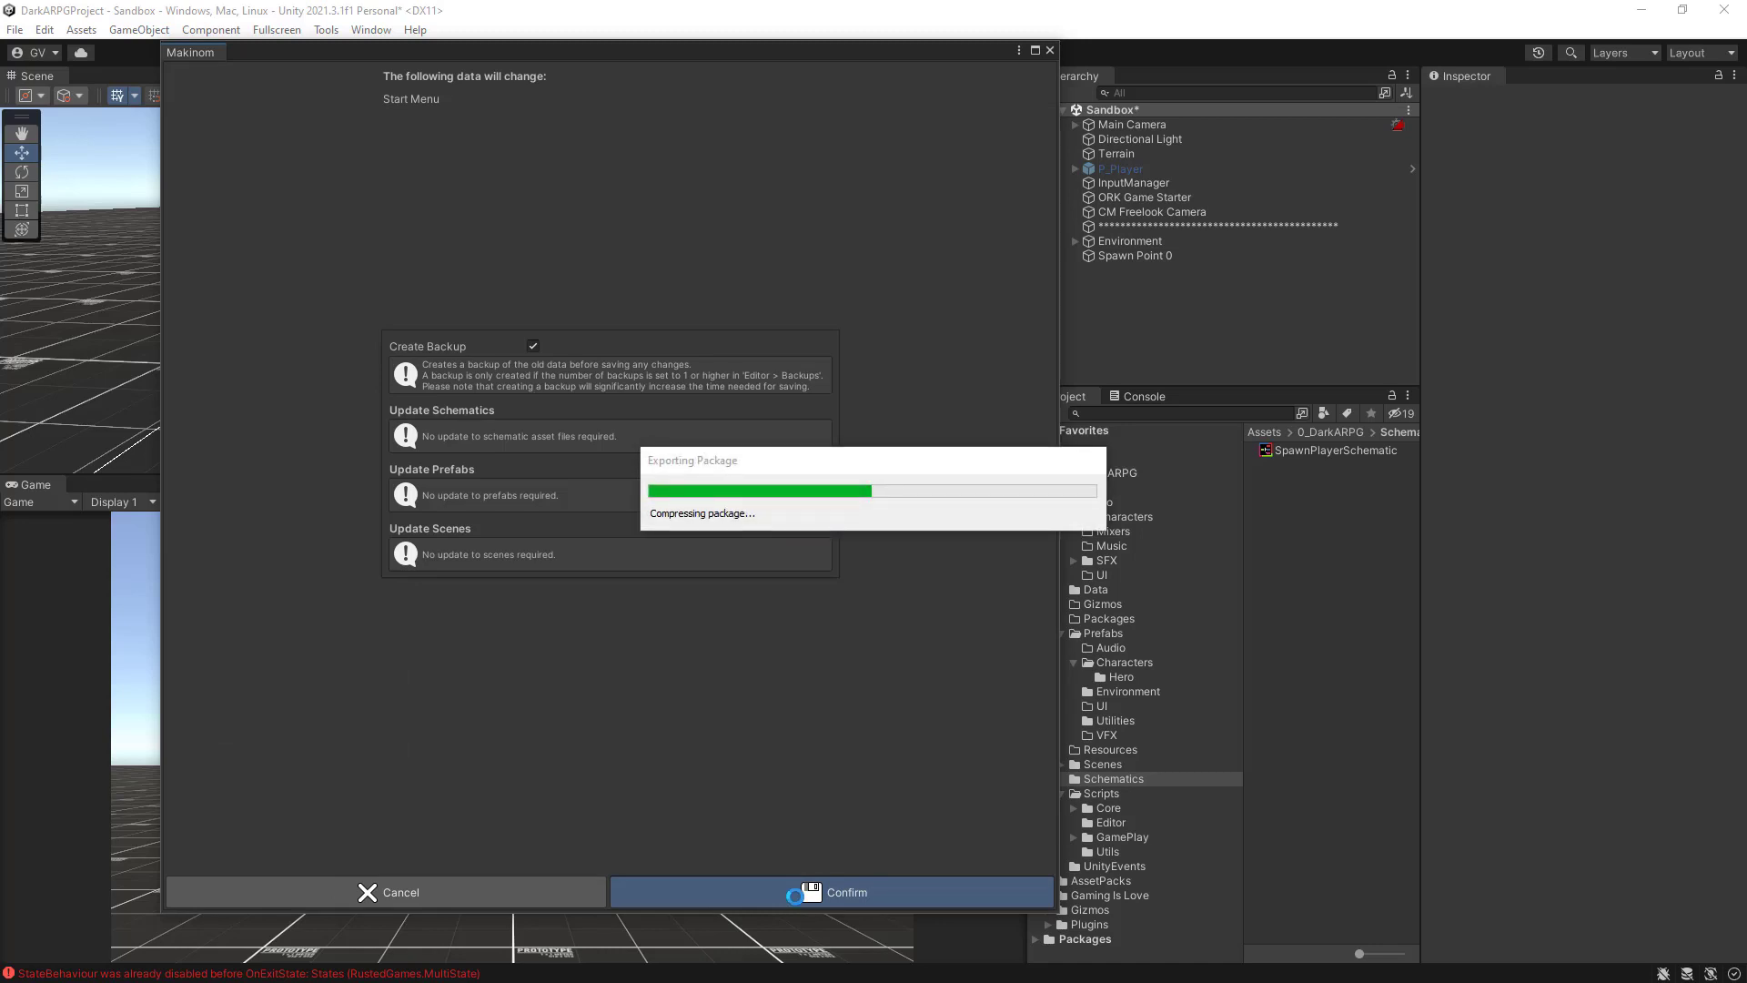
{"action": "left_click", "coordinate": [1050, 50]}
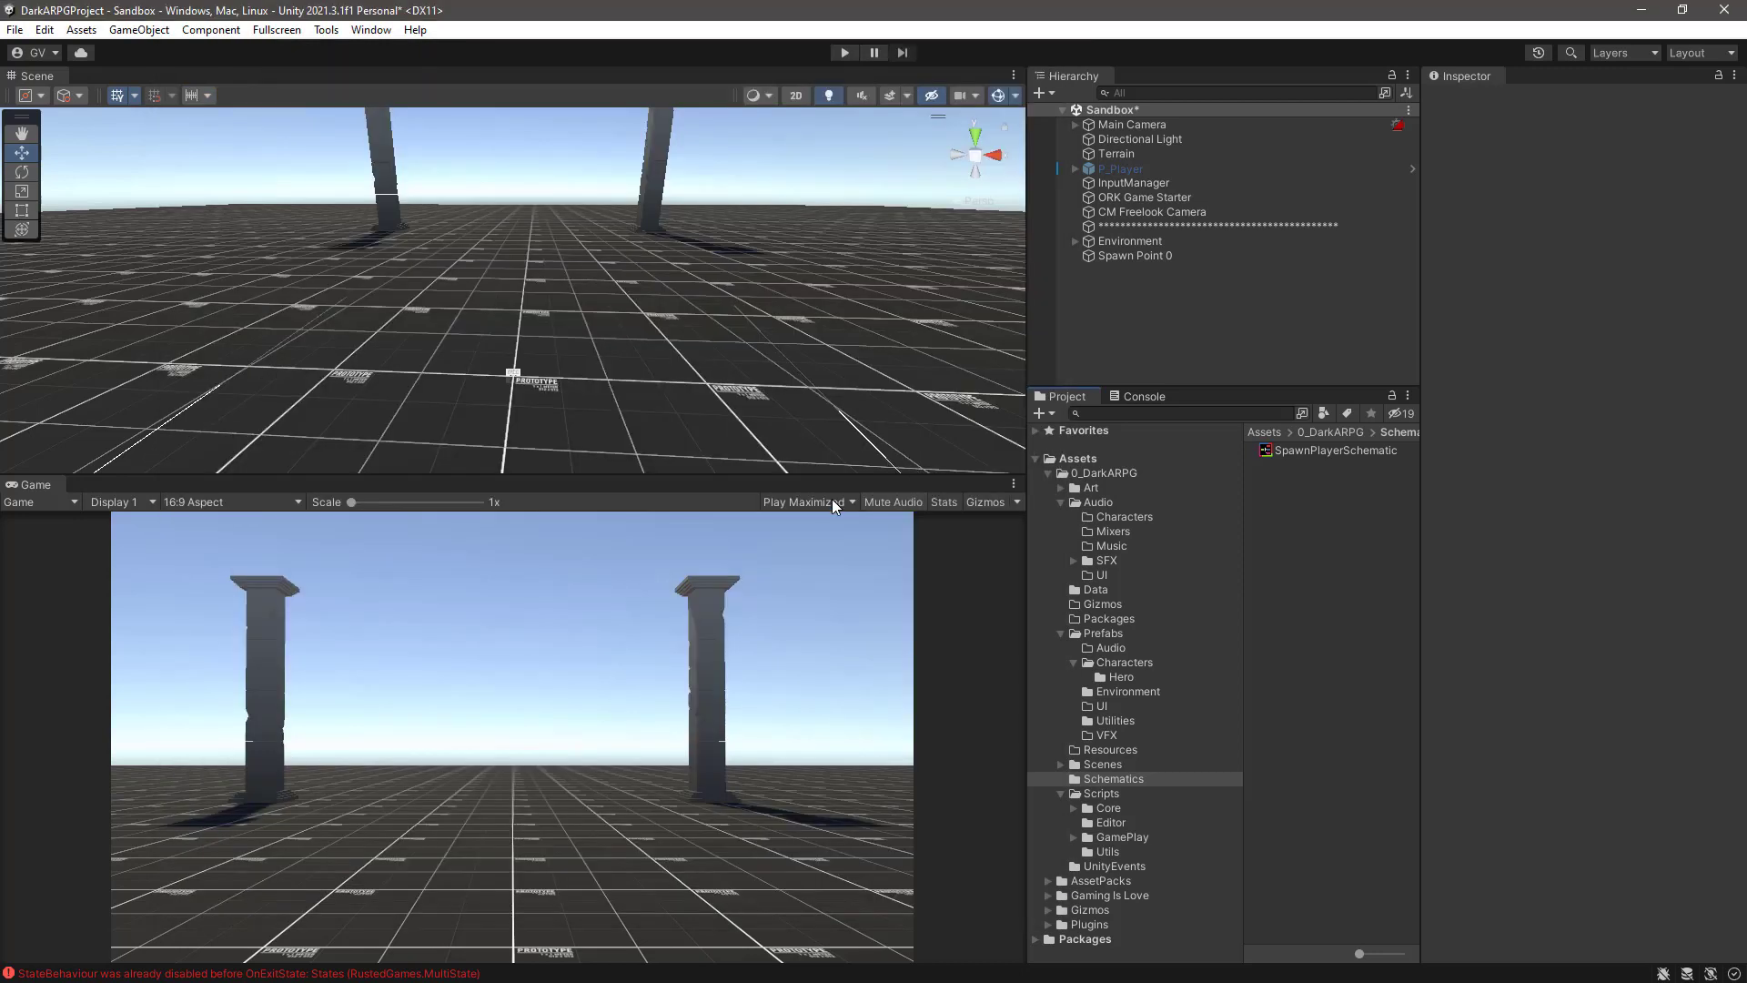
Step: Set the Game view to Play Focused and enlarge it relative to the Scene view
{"action": "left_click", "coordinate": [808, 503]}
{"action": "left_click", "coordinate": [807, 523]}
{"action": "left_click_drag", "start_coordinate": [830, 476], "coordinate": [830, 390]}
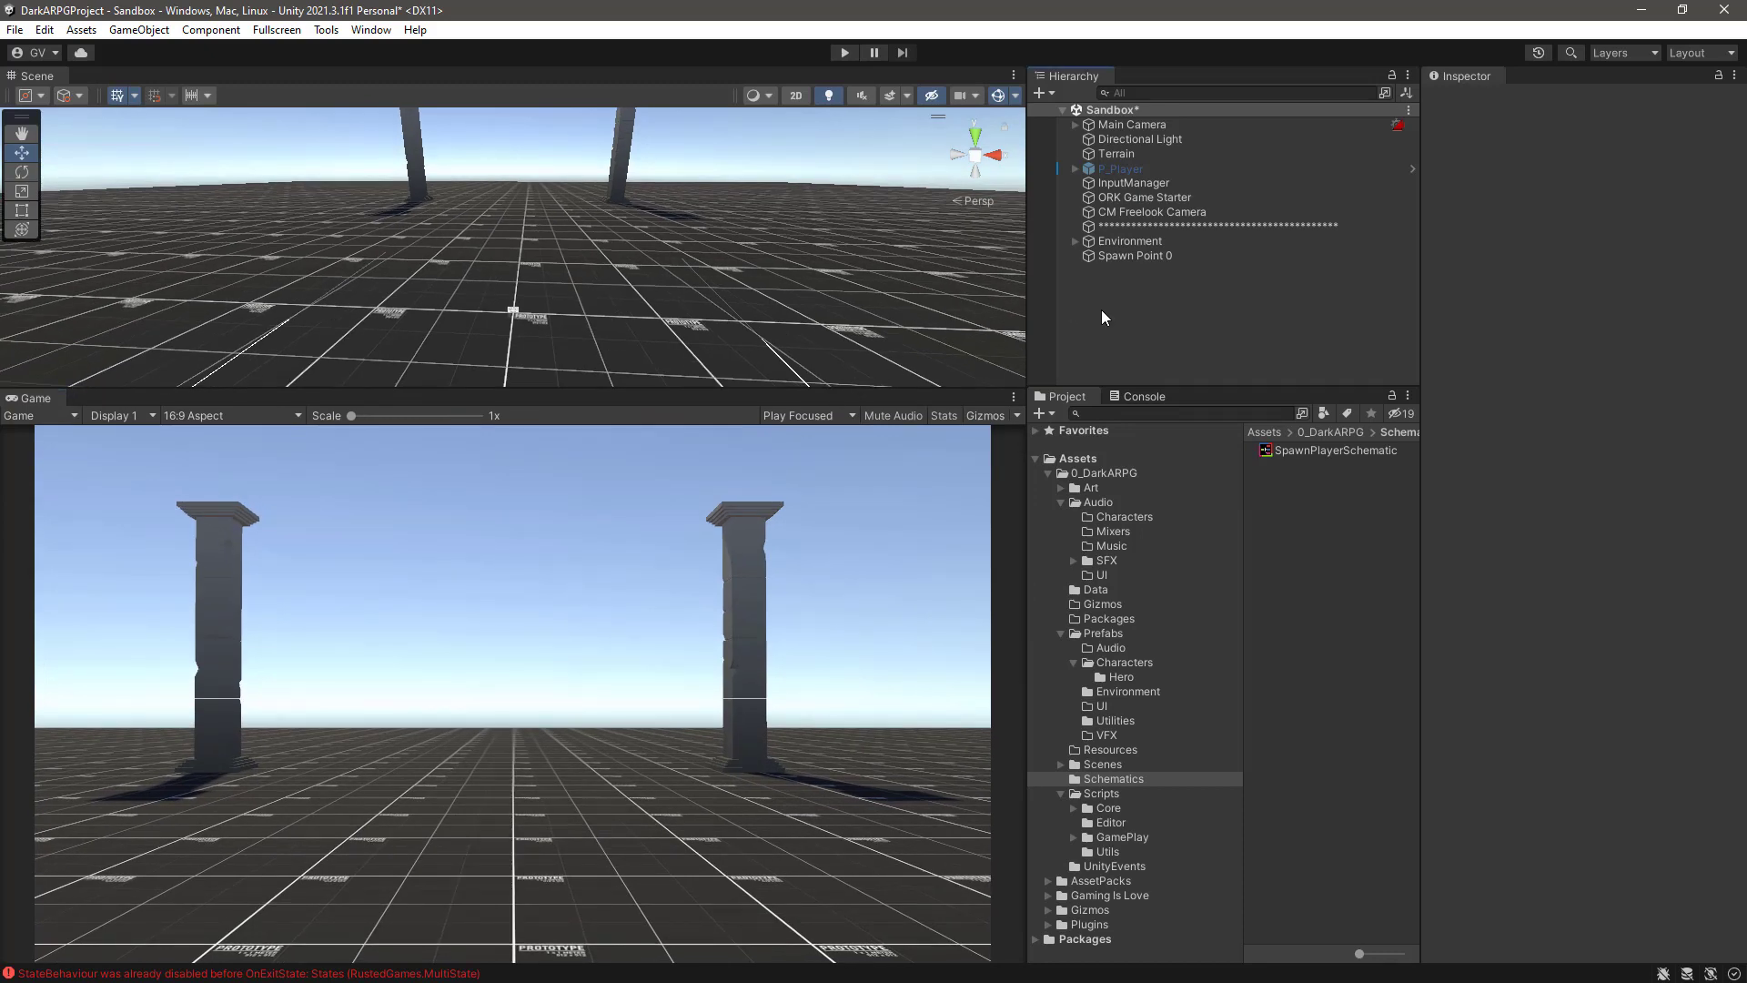
Step: Run the game, test moving the spawned player in several directions, and stop play mode
{"action": "key", "text": "ctrl+p"}
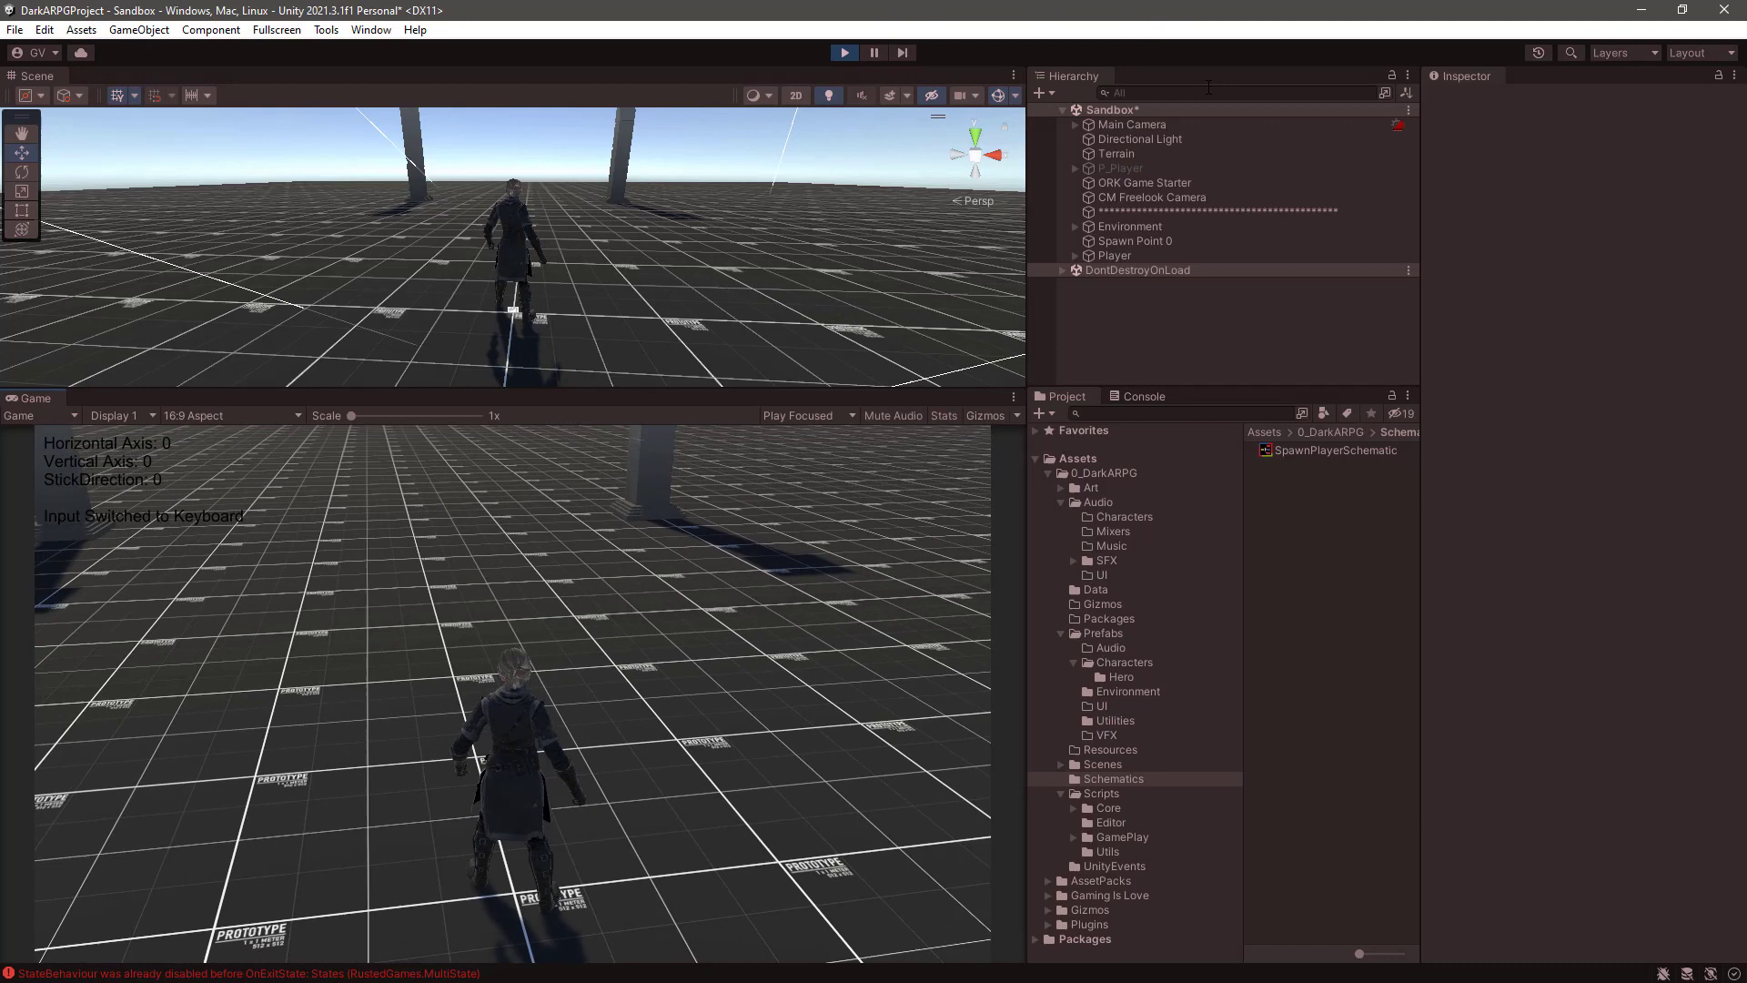
{"action": "key", "text": "s"}
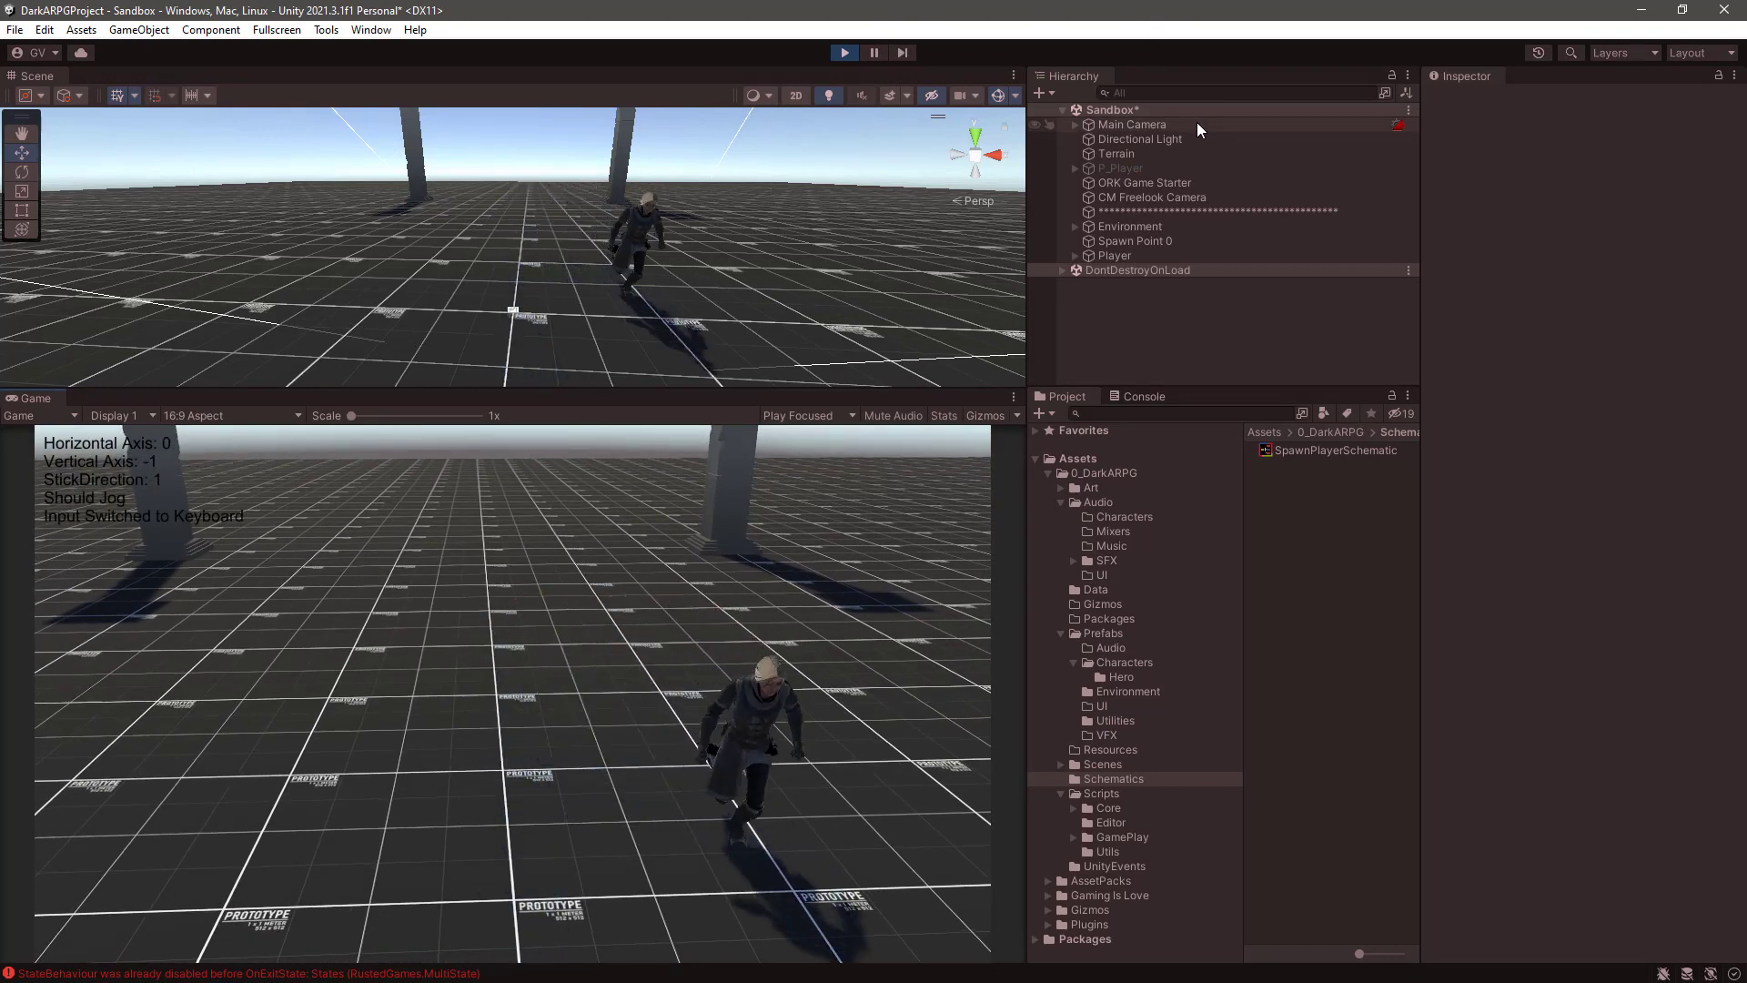
{"action": "key", "text": "w"}
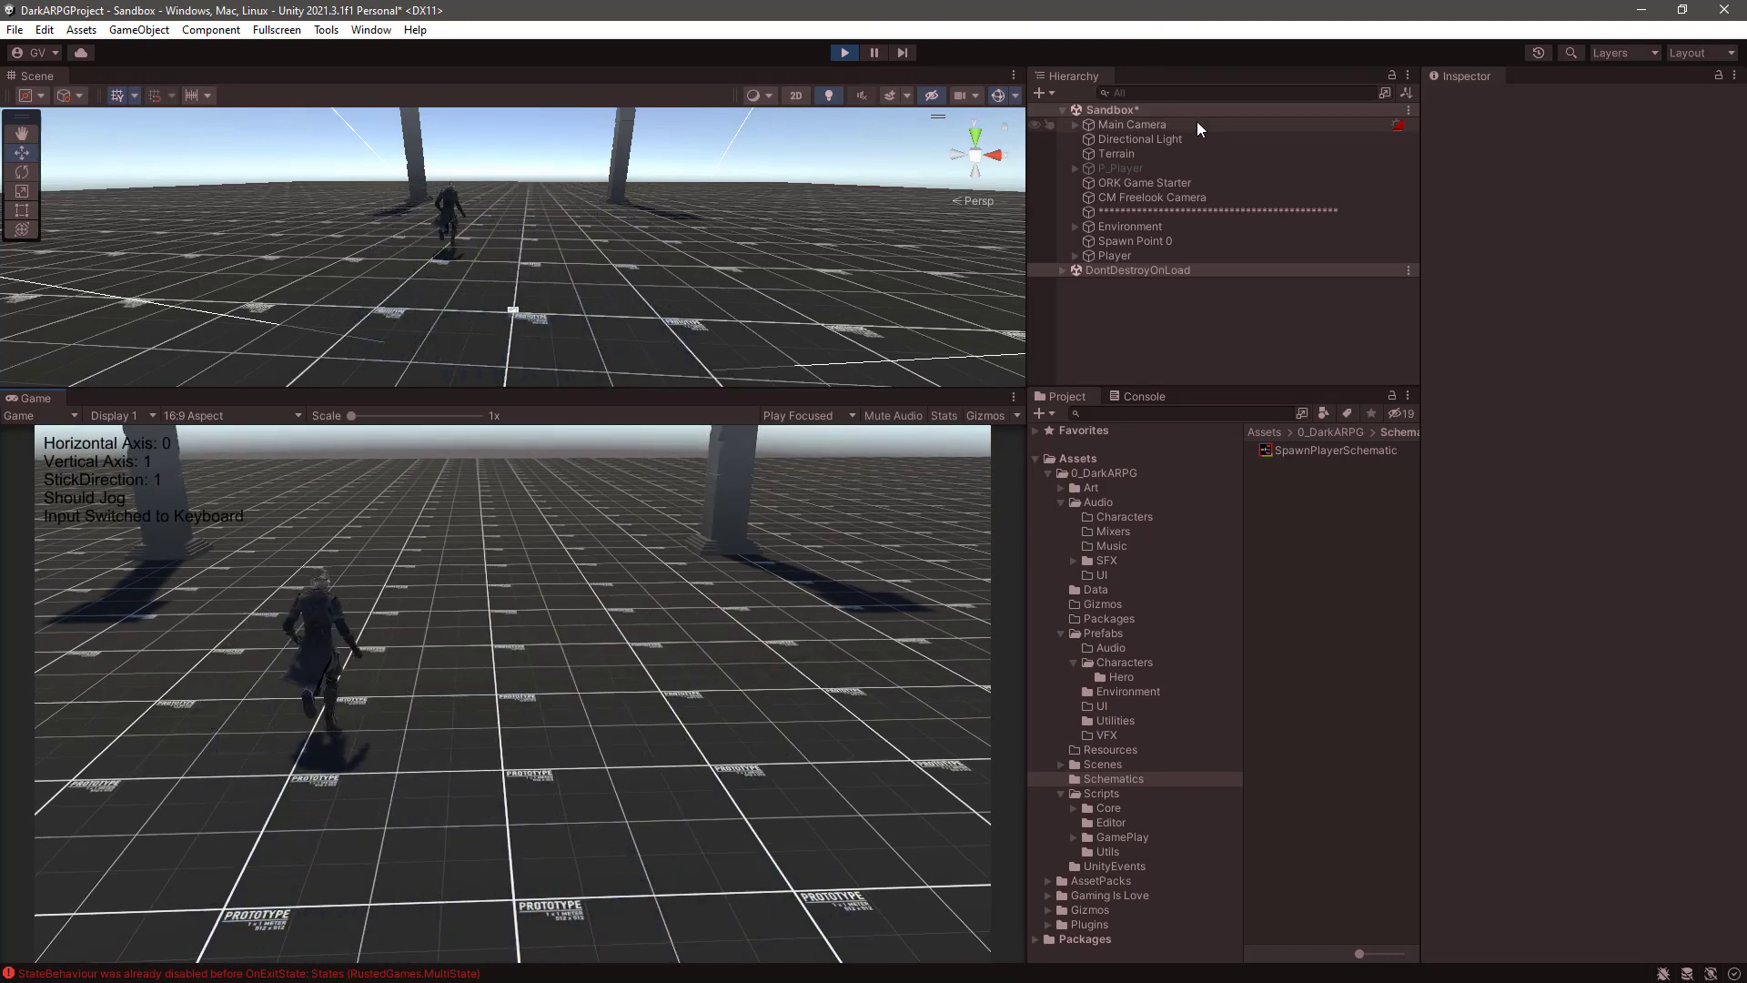
{"action": "key", "text": "d"}
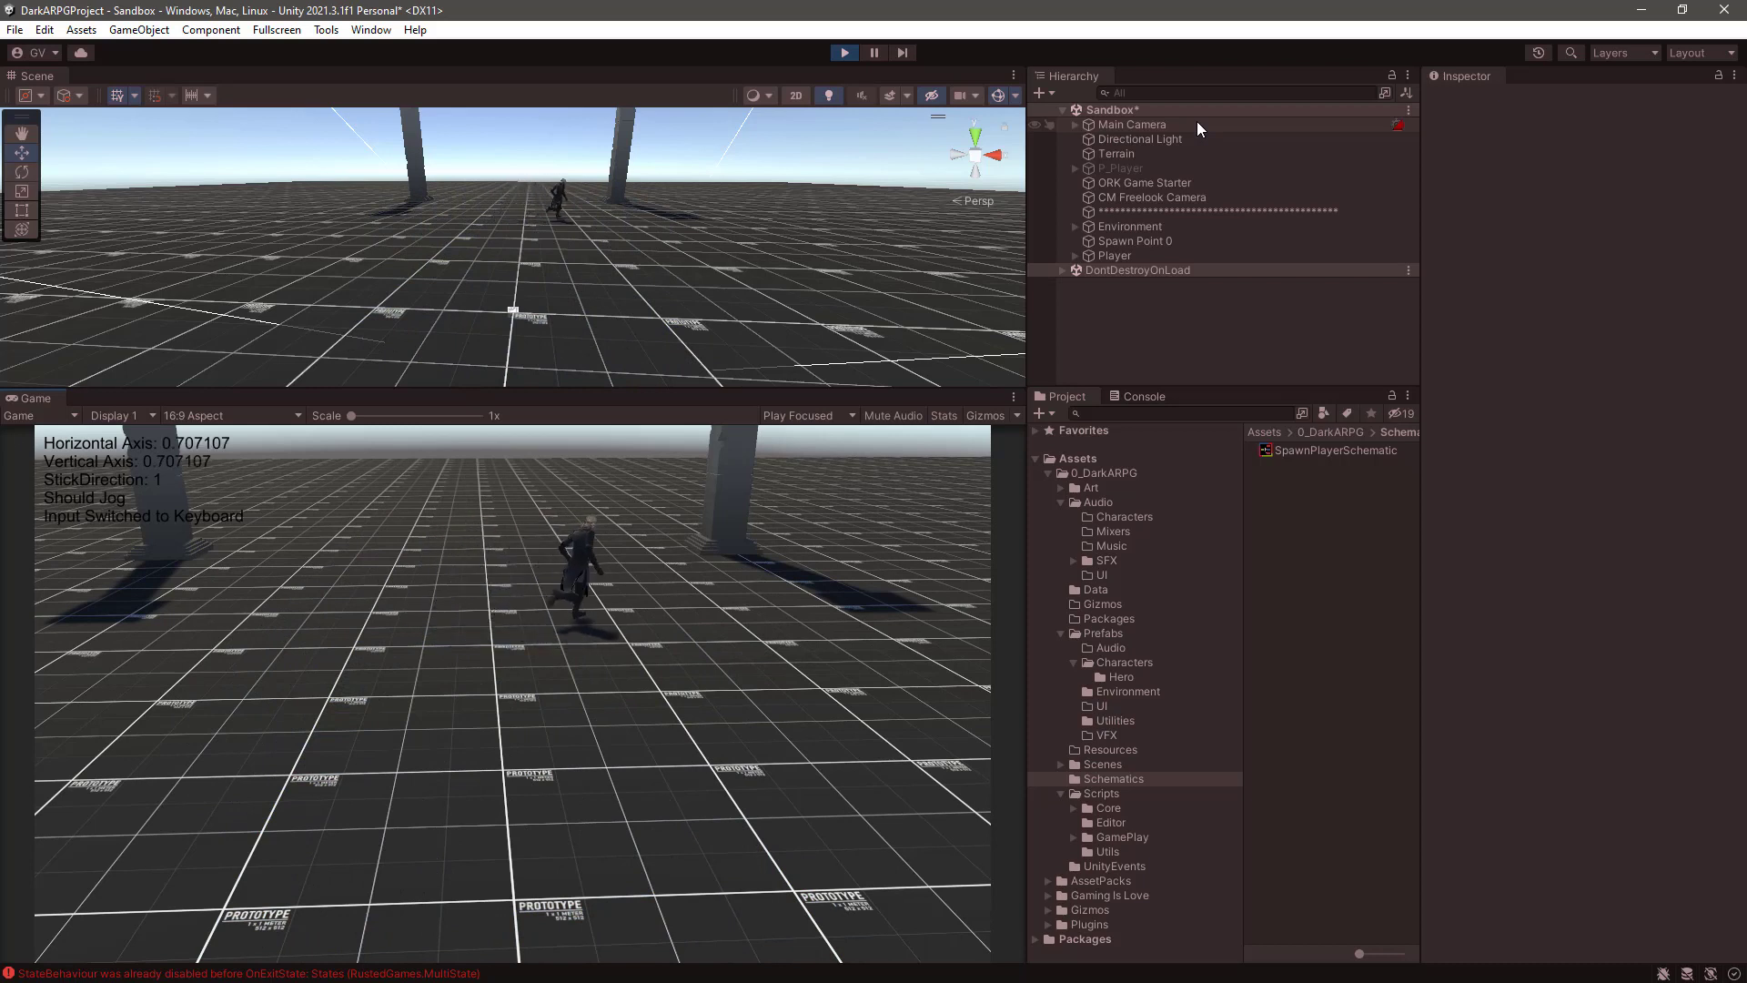
{"action": "key", "text": "s"}
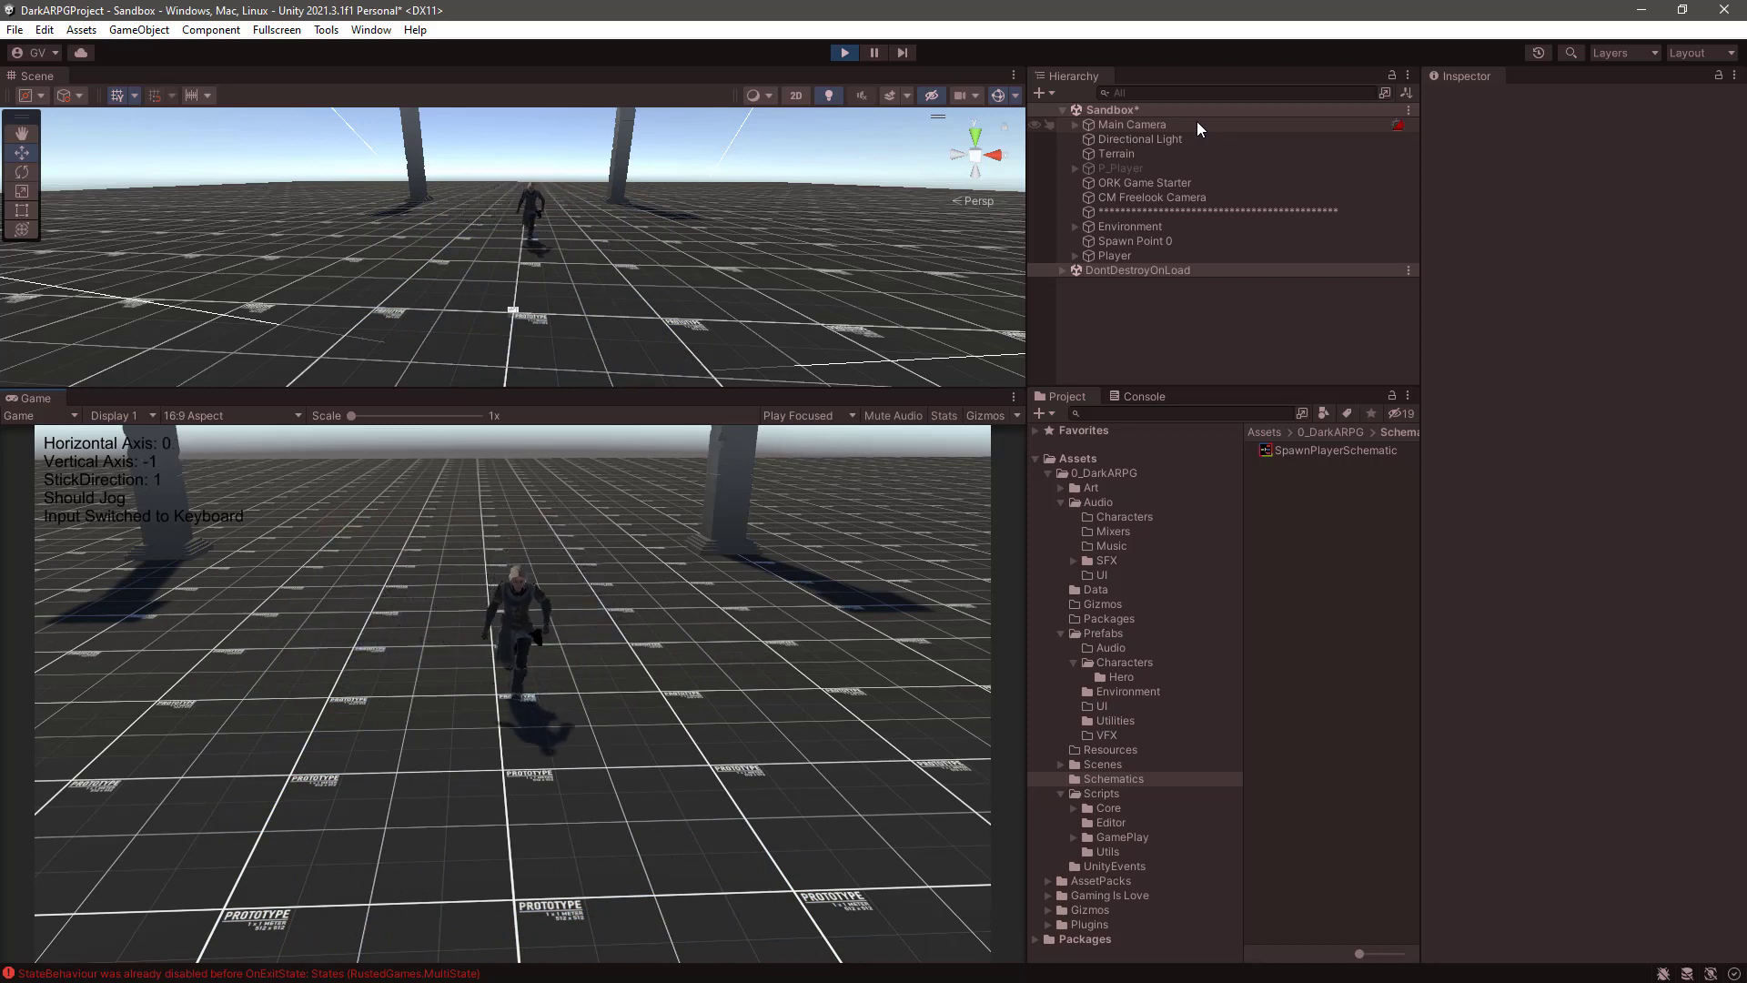
{"action": "key", "text": "w"}
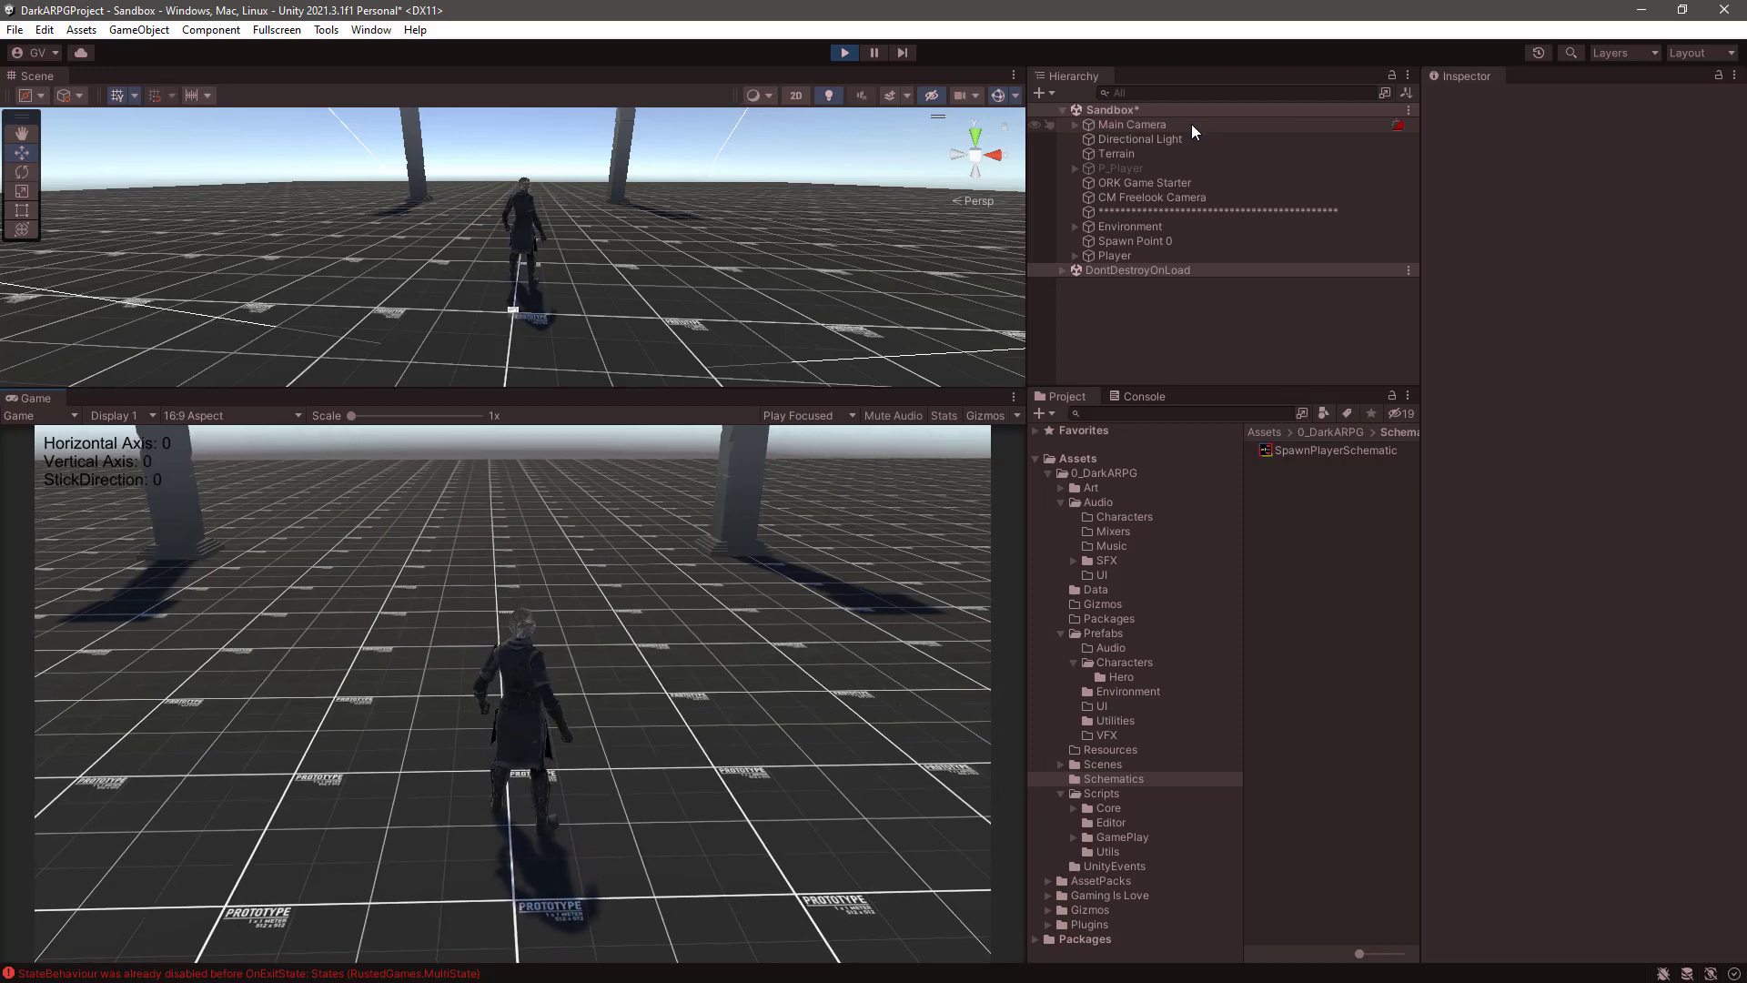
{"action": "key", "text": "ctrl+p"}
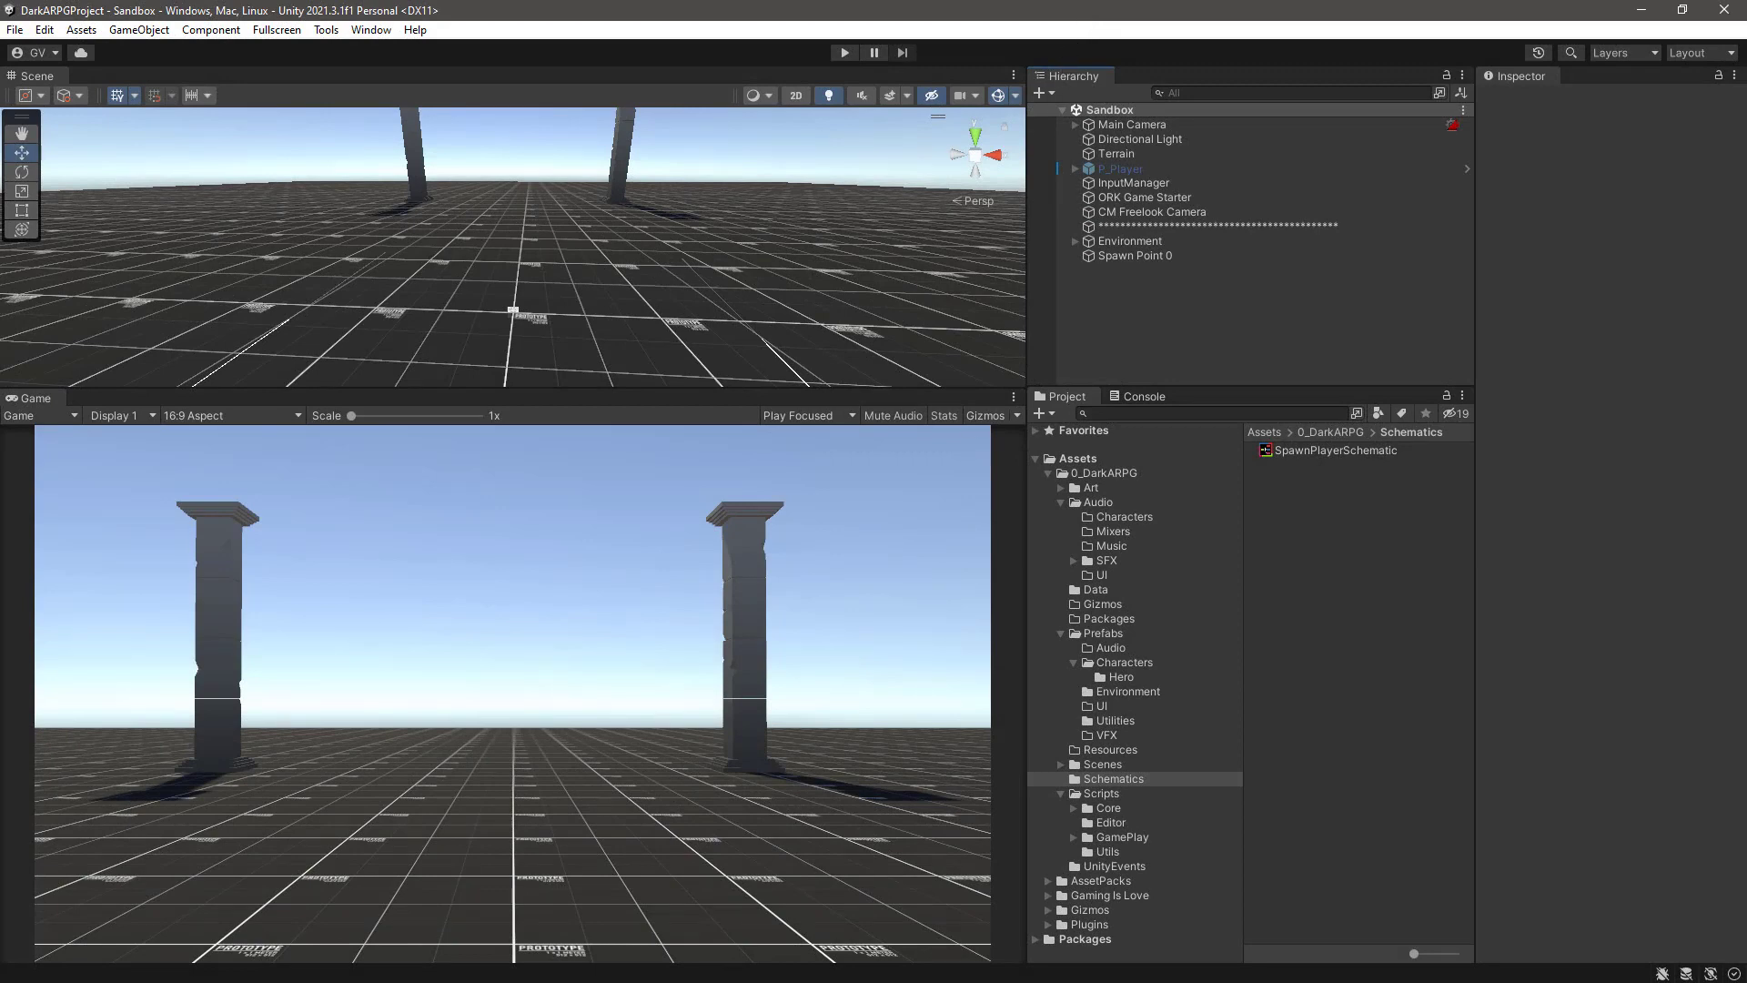
Step: Switch to the browser, maximize it and open the Player/Camera Controls page in the ORK Framework guide's documentation
{"action": "key", "text": "alt+Tab"}
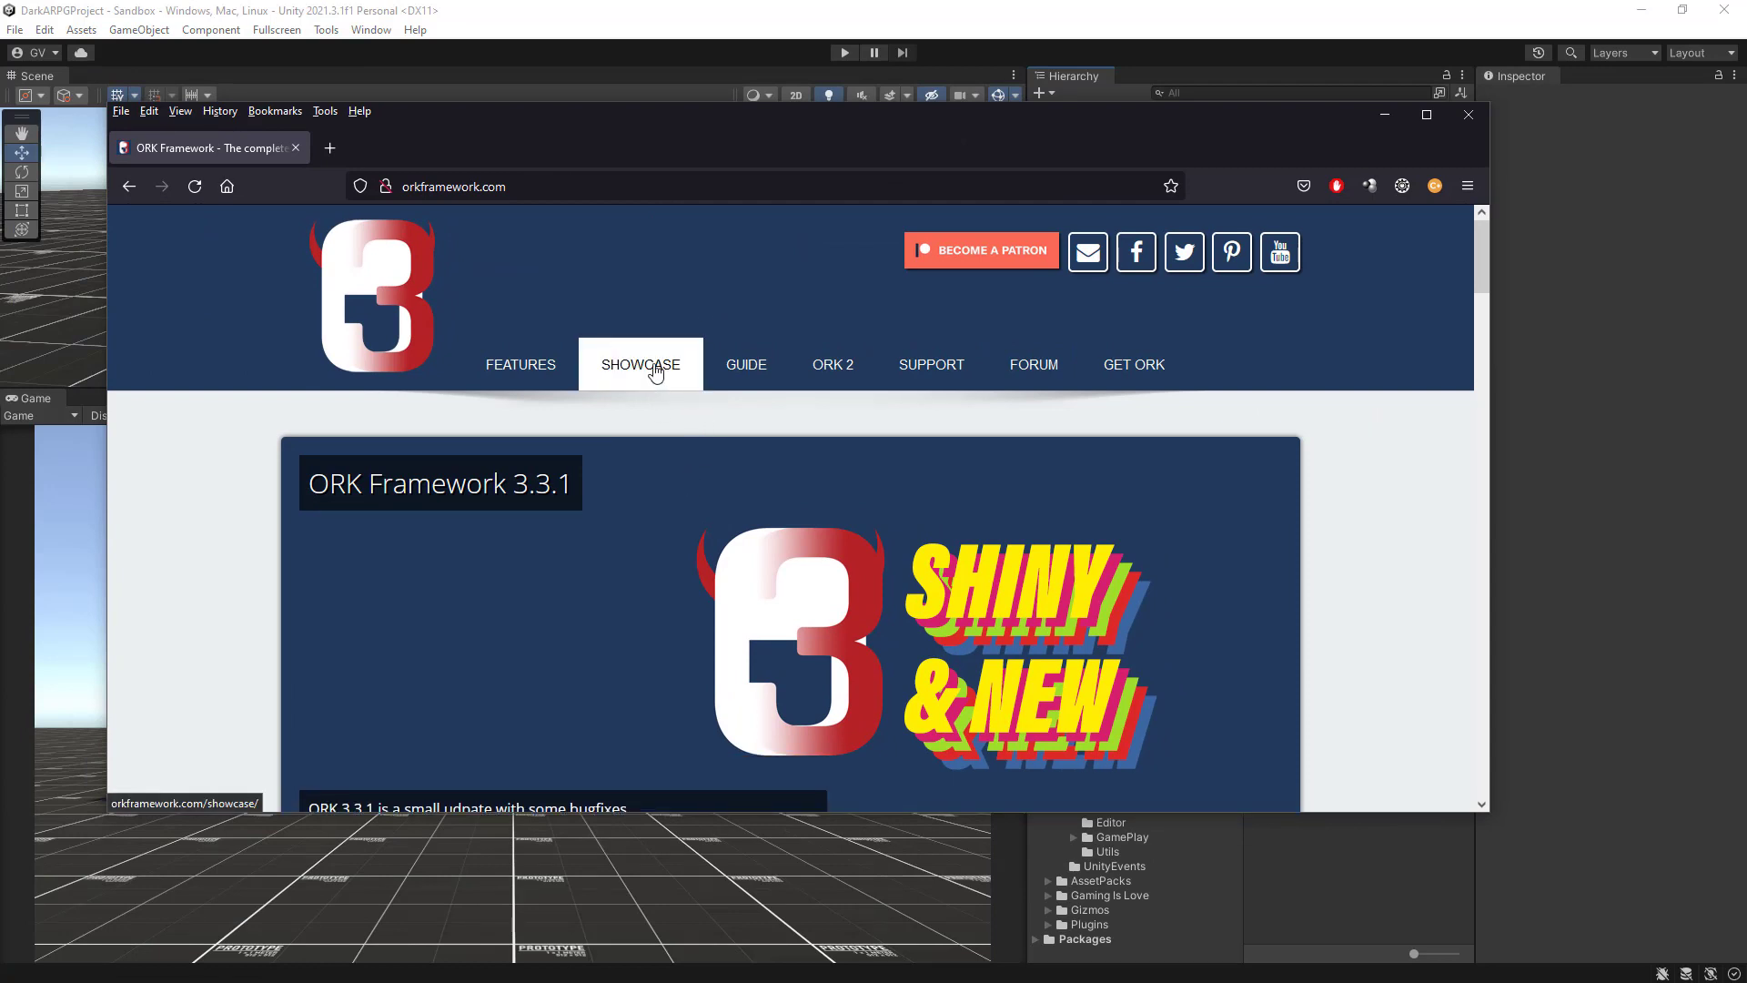
{"action": "left_click", "coordinate": [744, 366]}
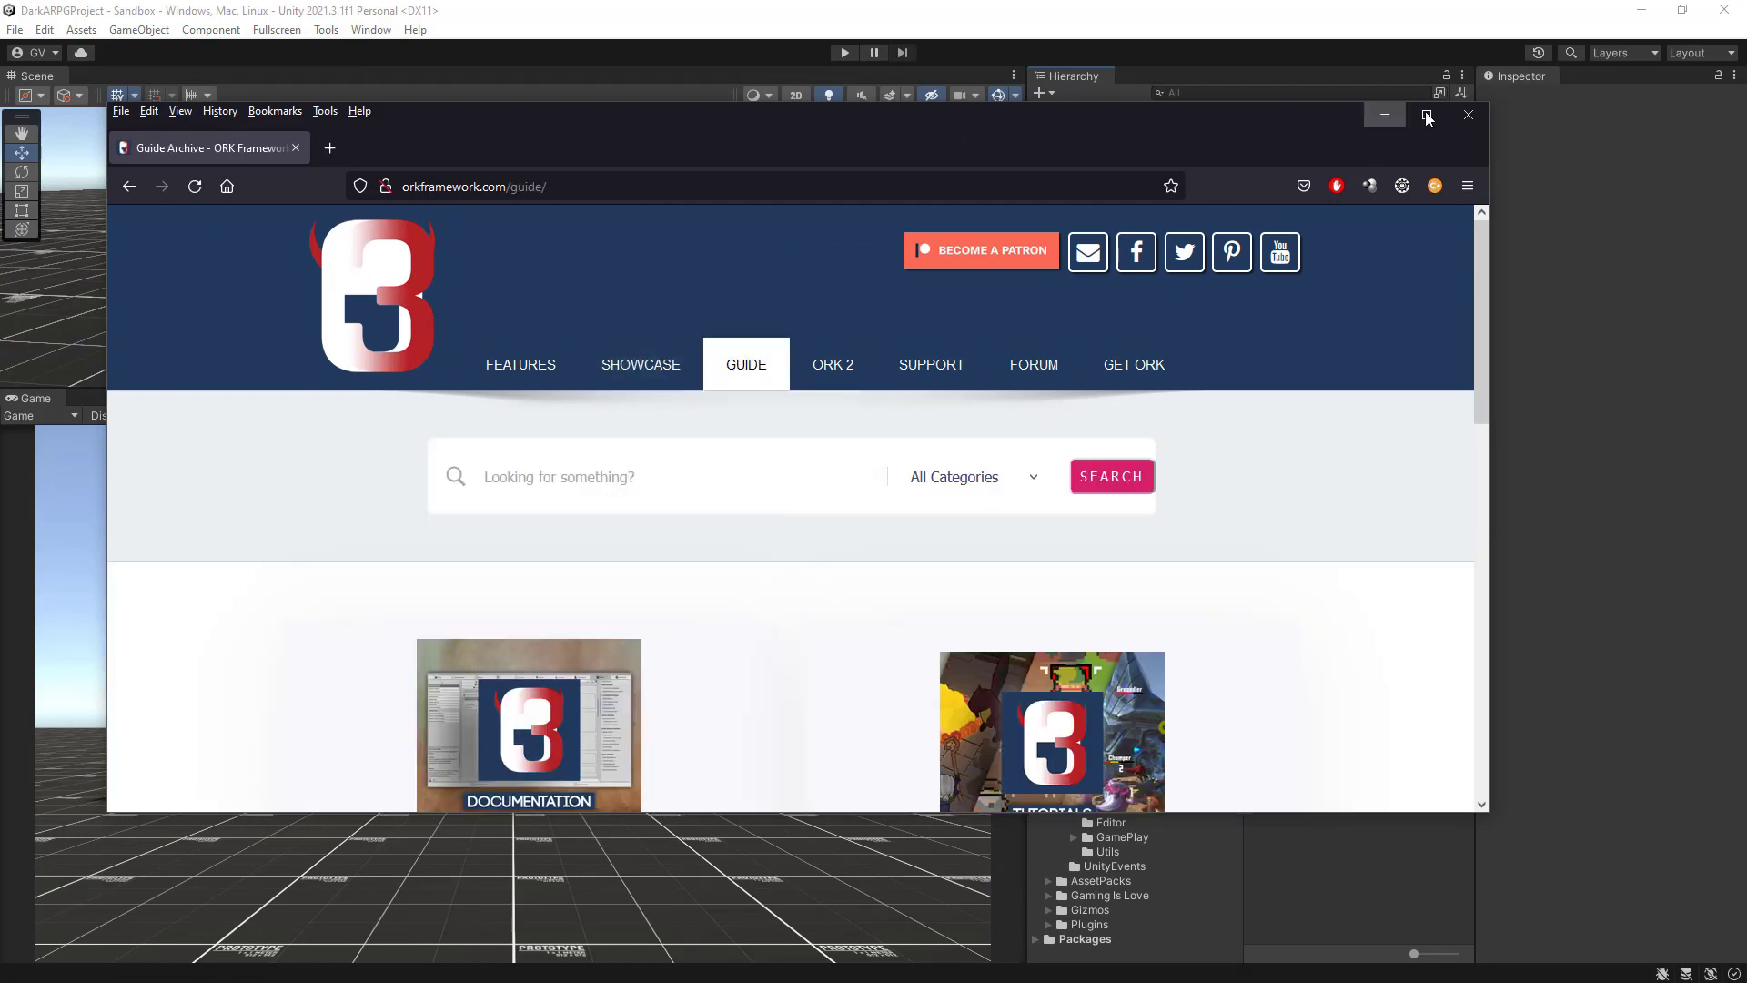
{"action": "left_click", "coordinate": [1428, 117]}
{"action": "mouse_move", "coordinate": [819, 273]}
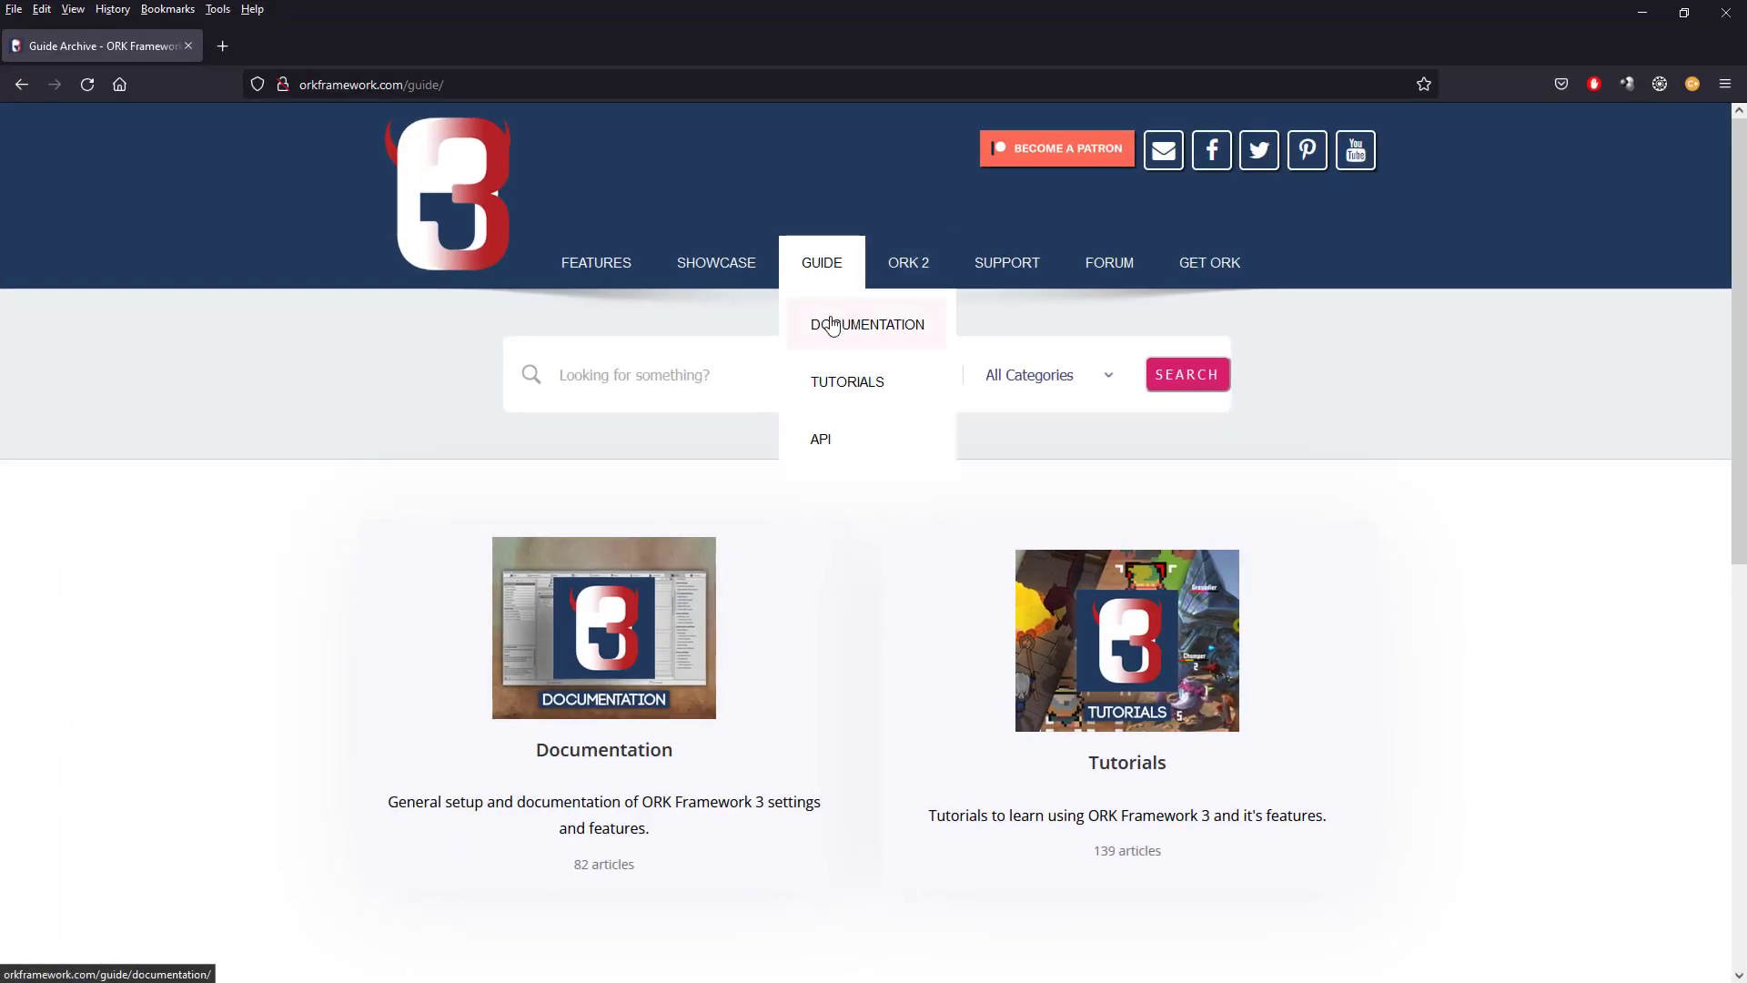
{"action": "left_click", "coordinate": [830, 339]}
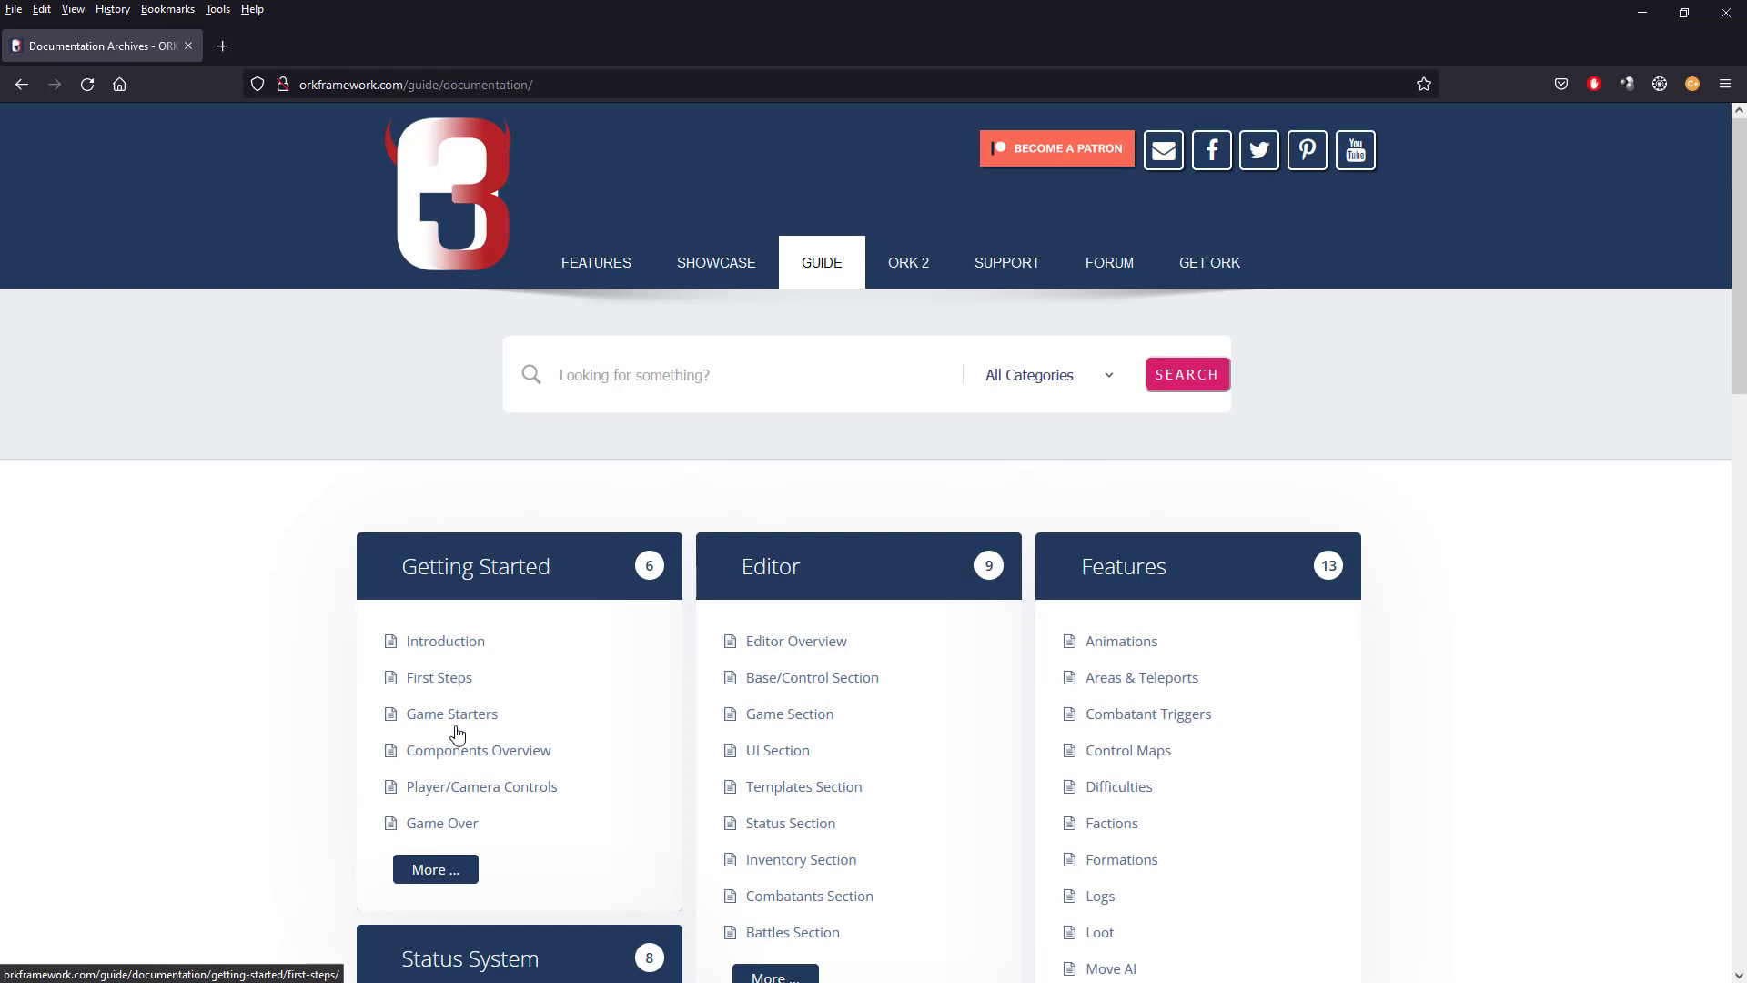
{"action": "left_click", "coordinate": [467, 792]}
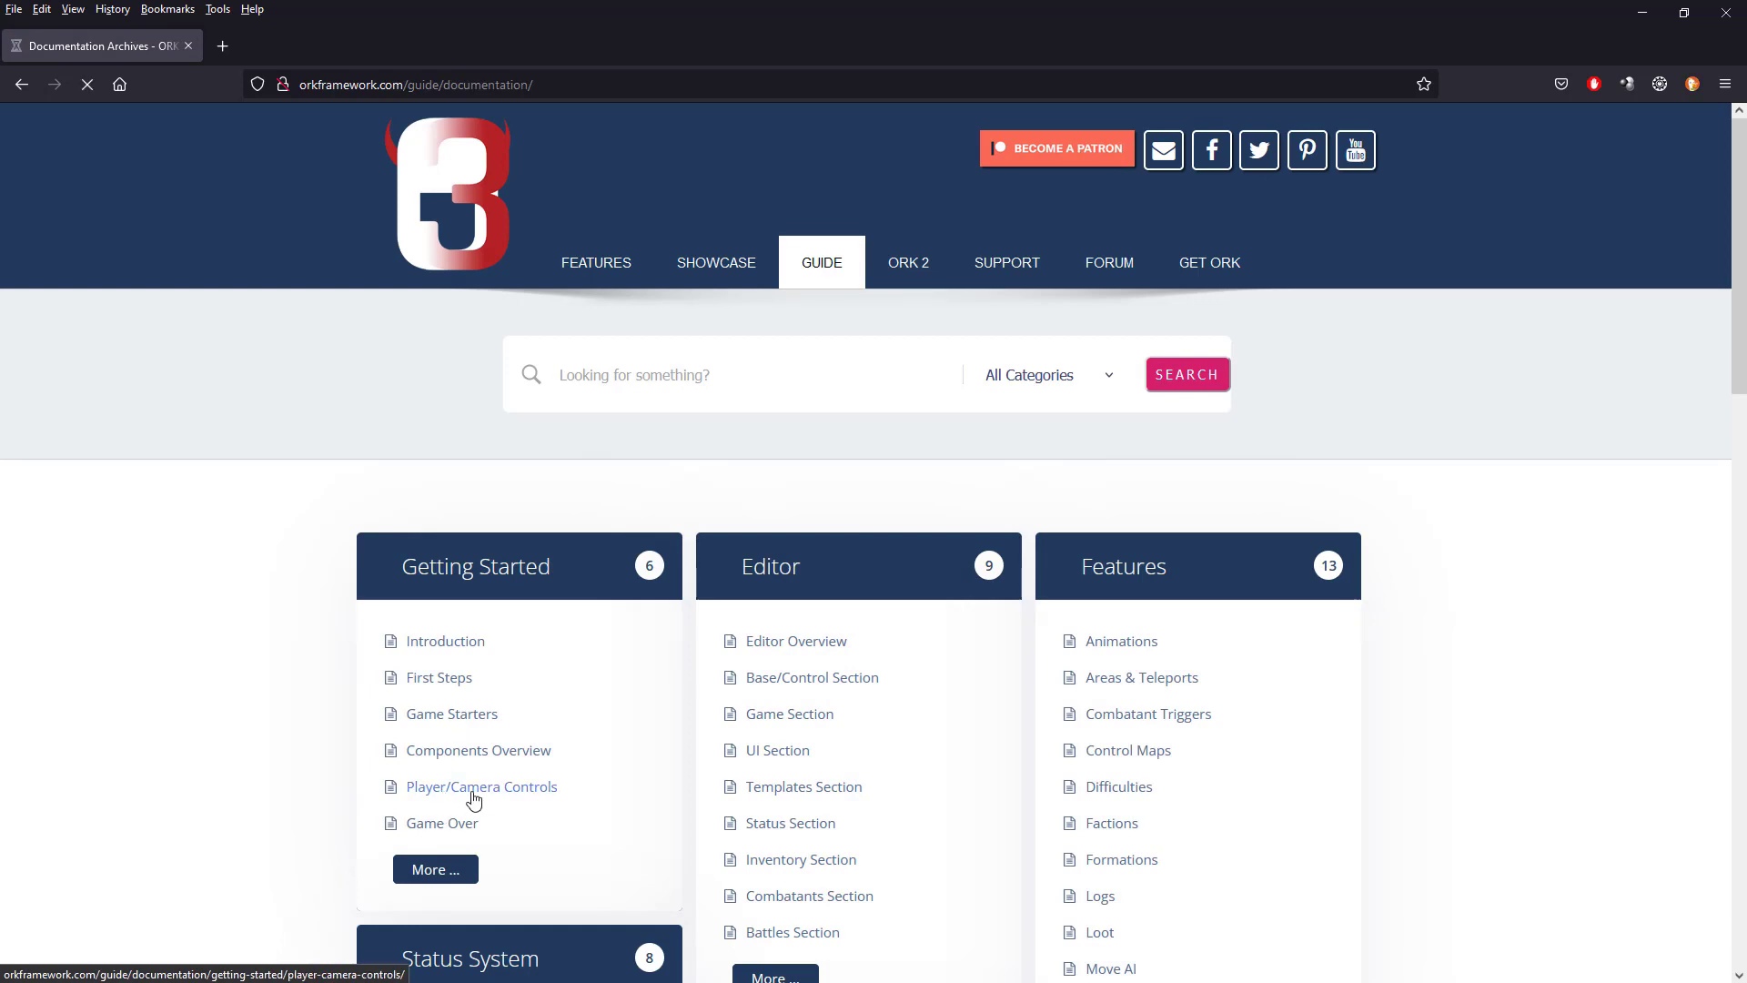
Step: Go to the Cinemachine Camera Controller example and download its wrapper component package
{"action": "scroll", "coordinate": [1188, 798], "scroll_direction": "down", "scroll_amount": 9}
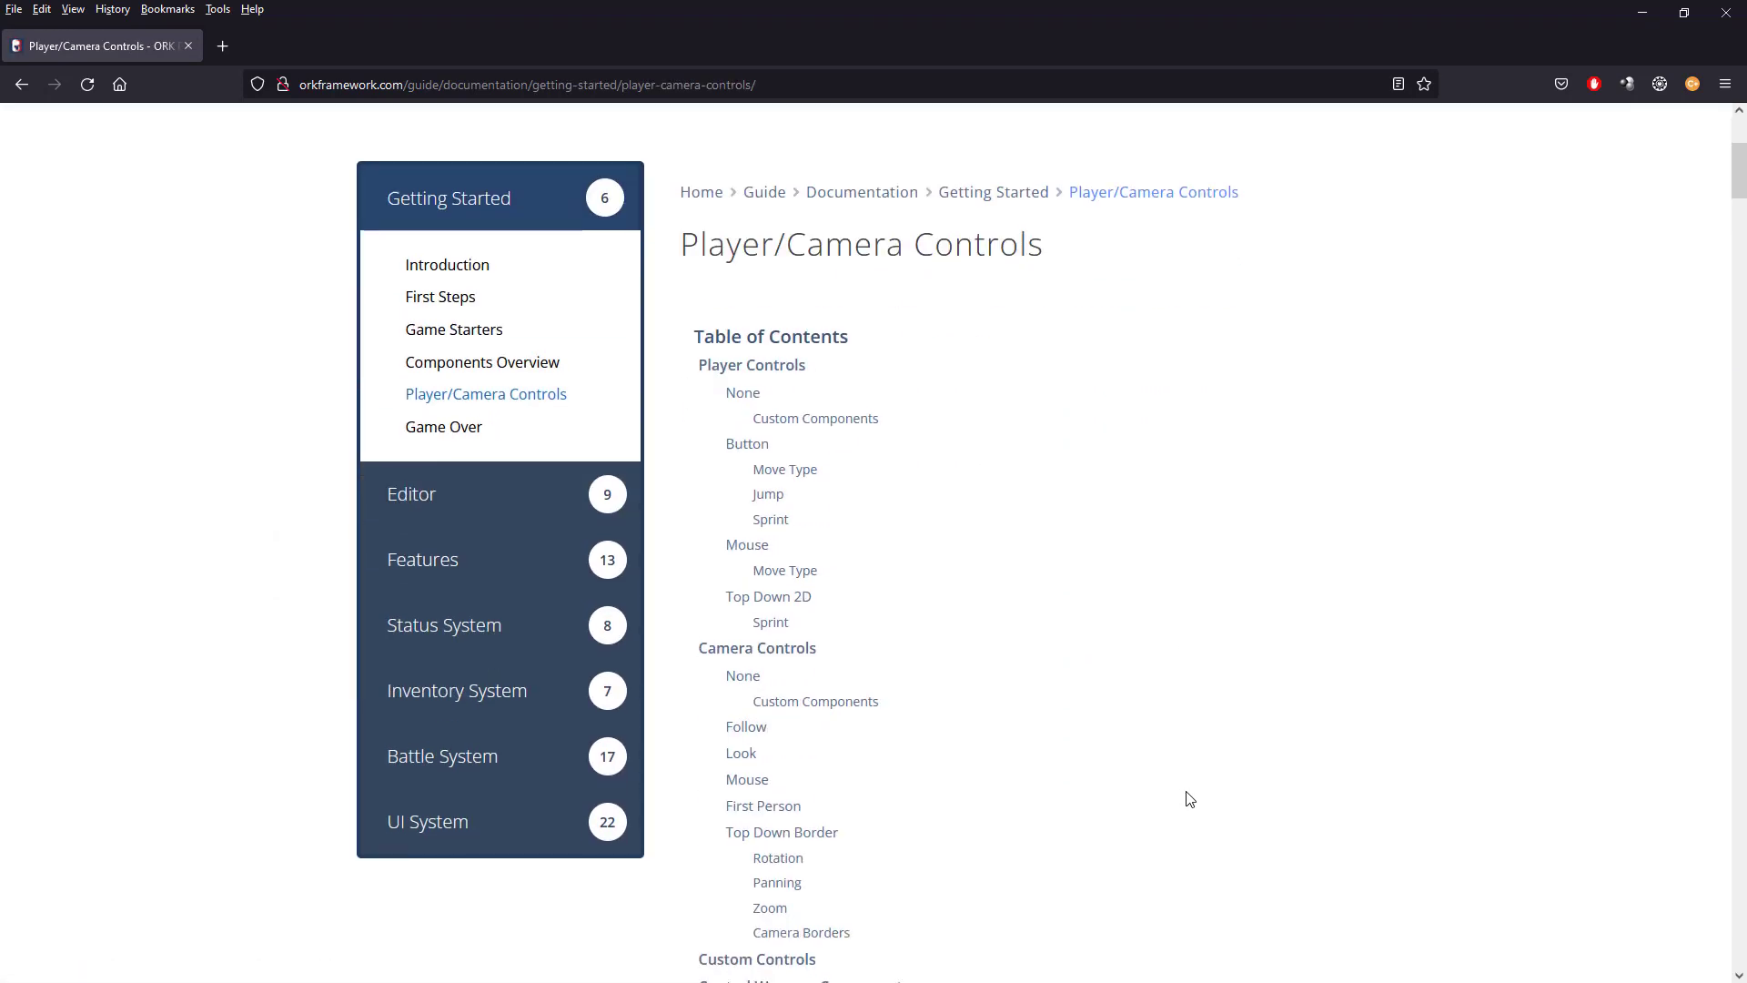
{"action": "scroll", "coordinate": [1188, 797], "scroll_direction": "down", "scroll_amount": 1}
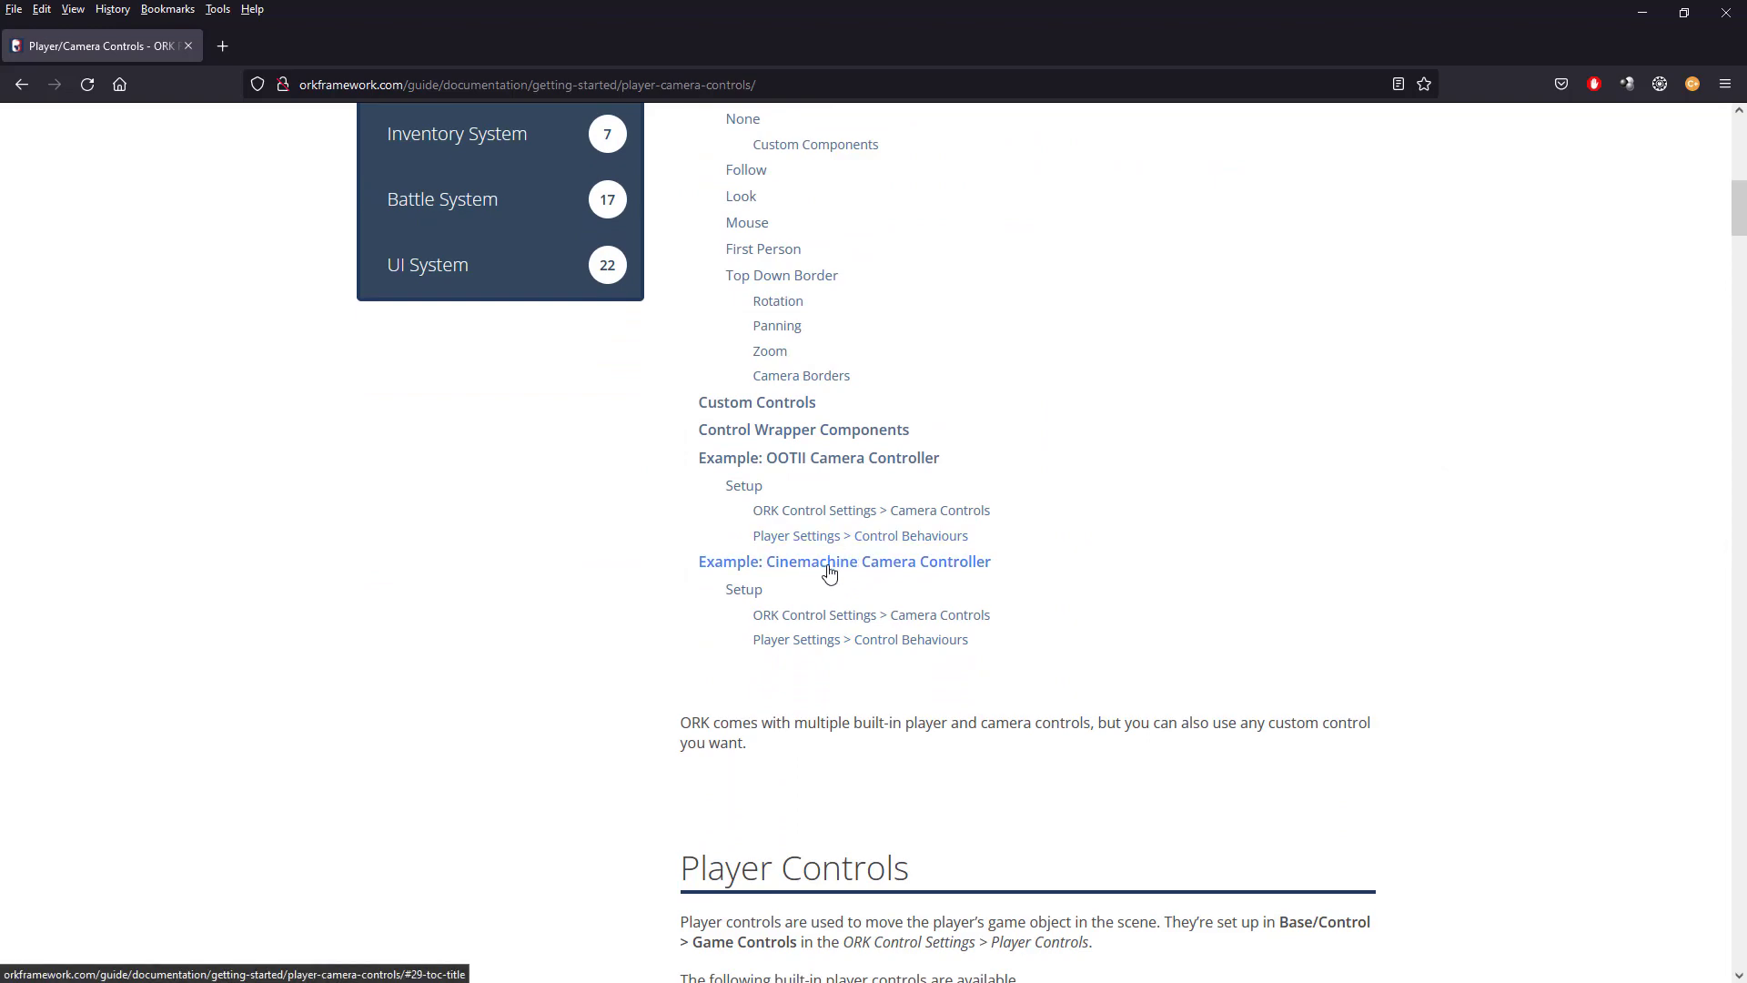
{"action": "left_click", "coordinate": [888, 571]}
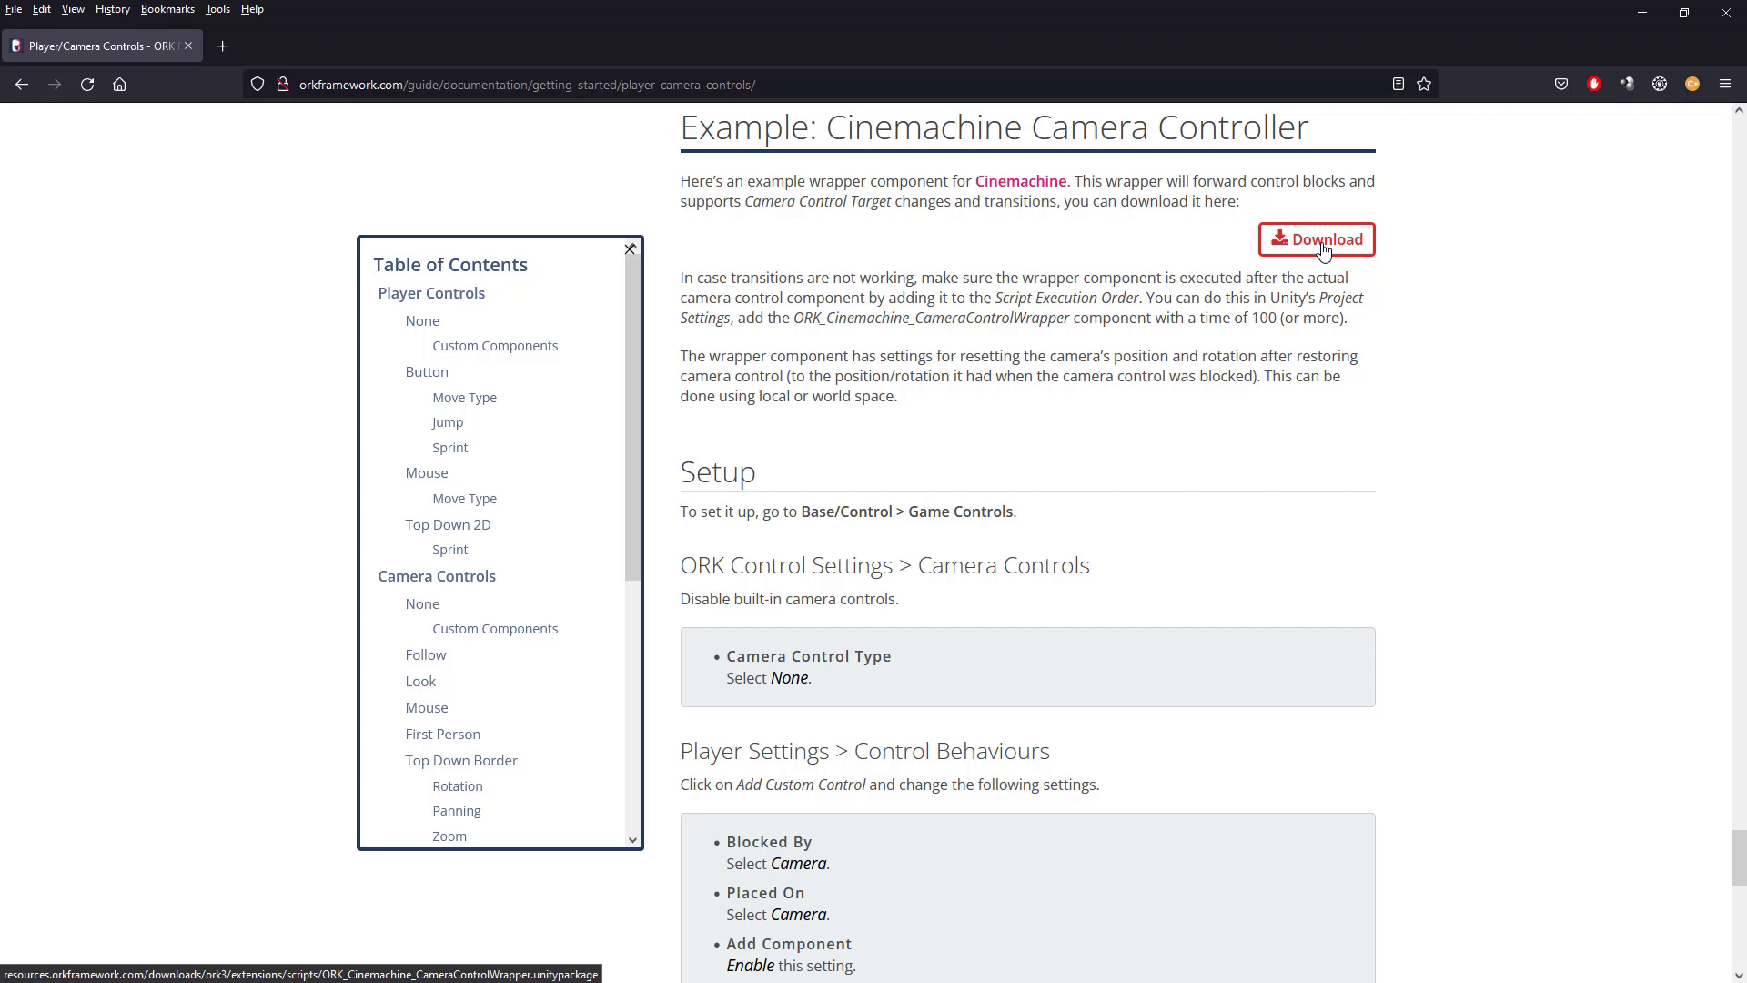
{"action": "left_click", "coordinate": [1322, 242]}
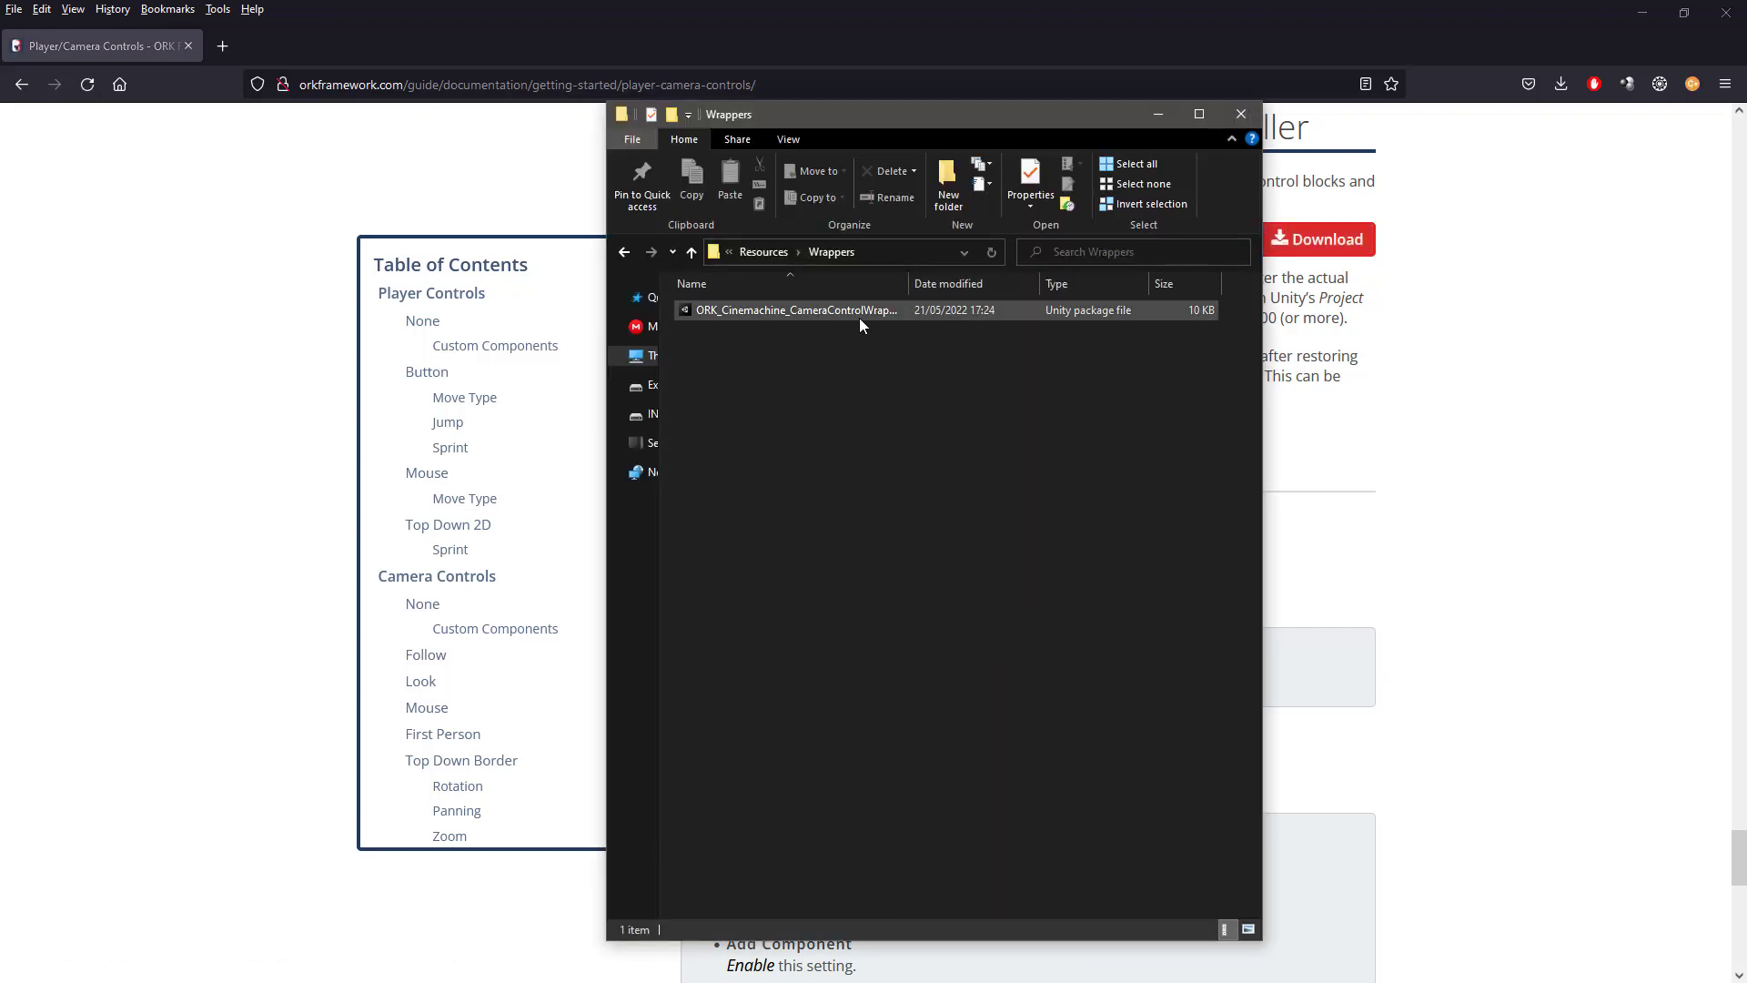
Step: Switch back to Unity and import the ORK_Cinemachine_CameraControlWrapper package from the Wrappers folder into the project
{"action": "left_click", "coordinate": [1642, 13]}
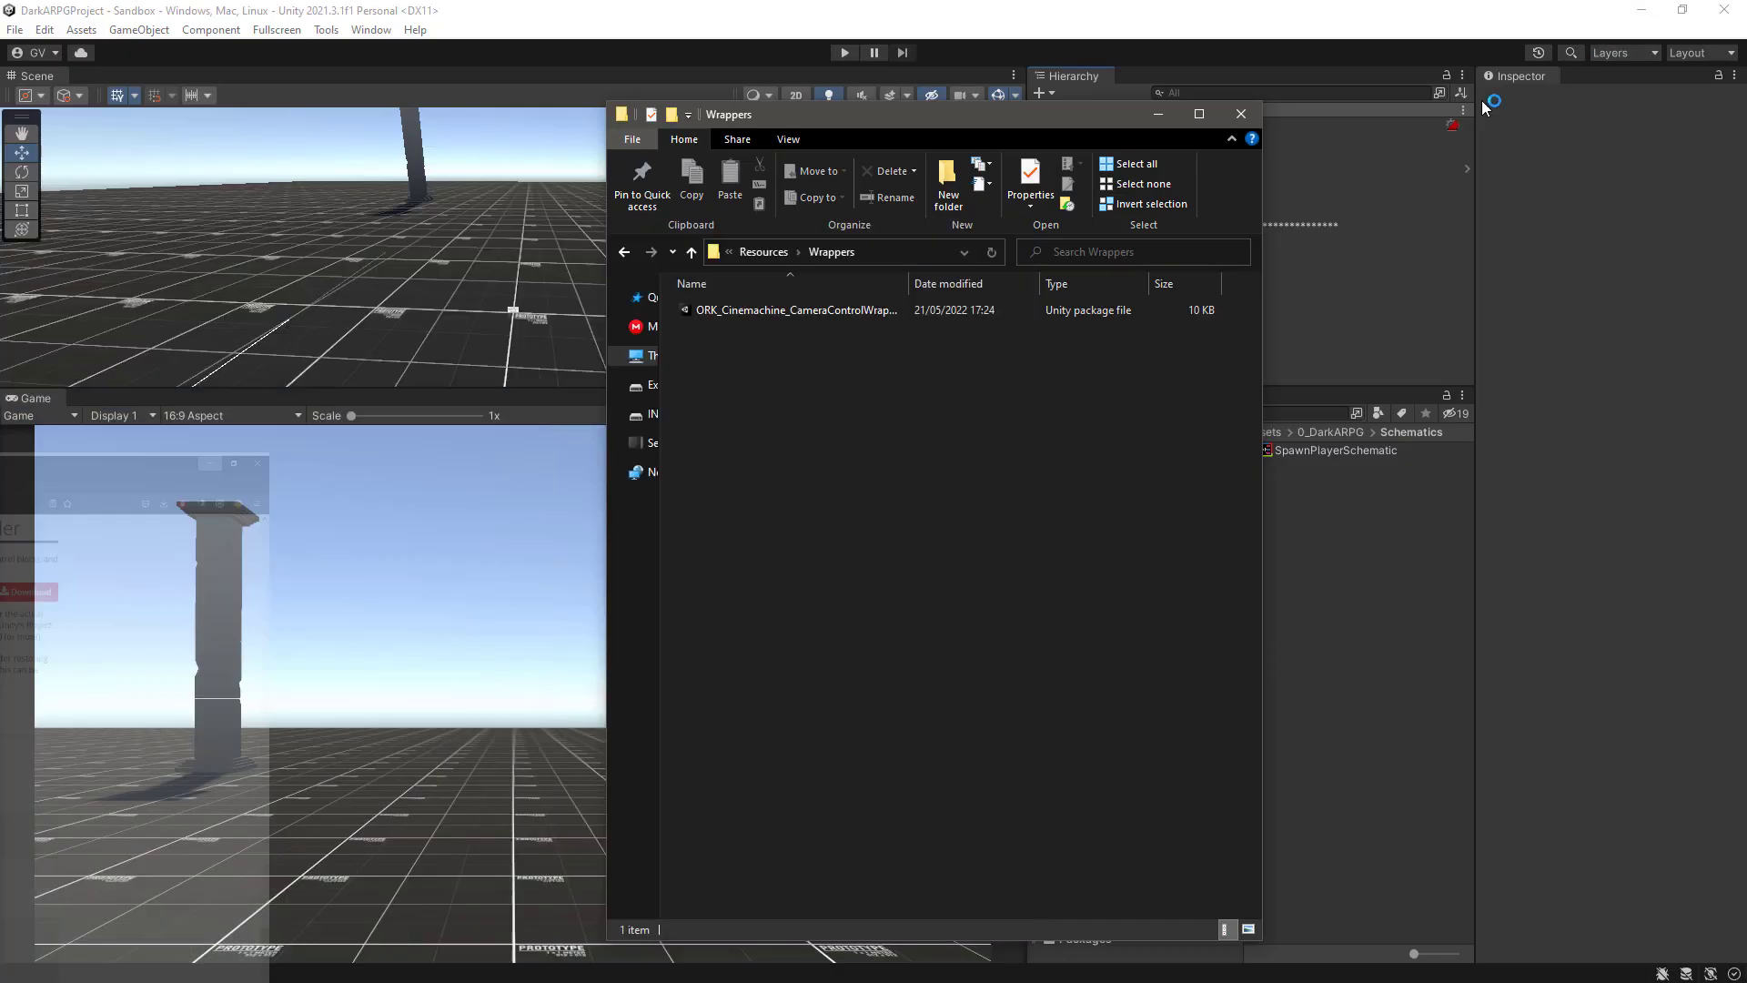
{"action": "left_click_drag", "start_coordinate": [823, 310], "coordinate": [1359, 571]}
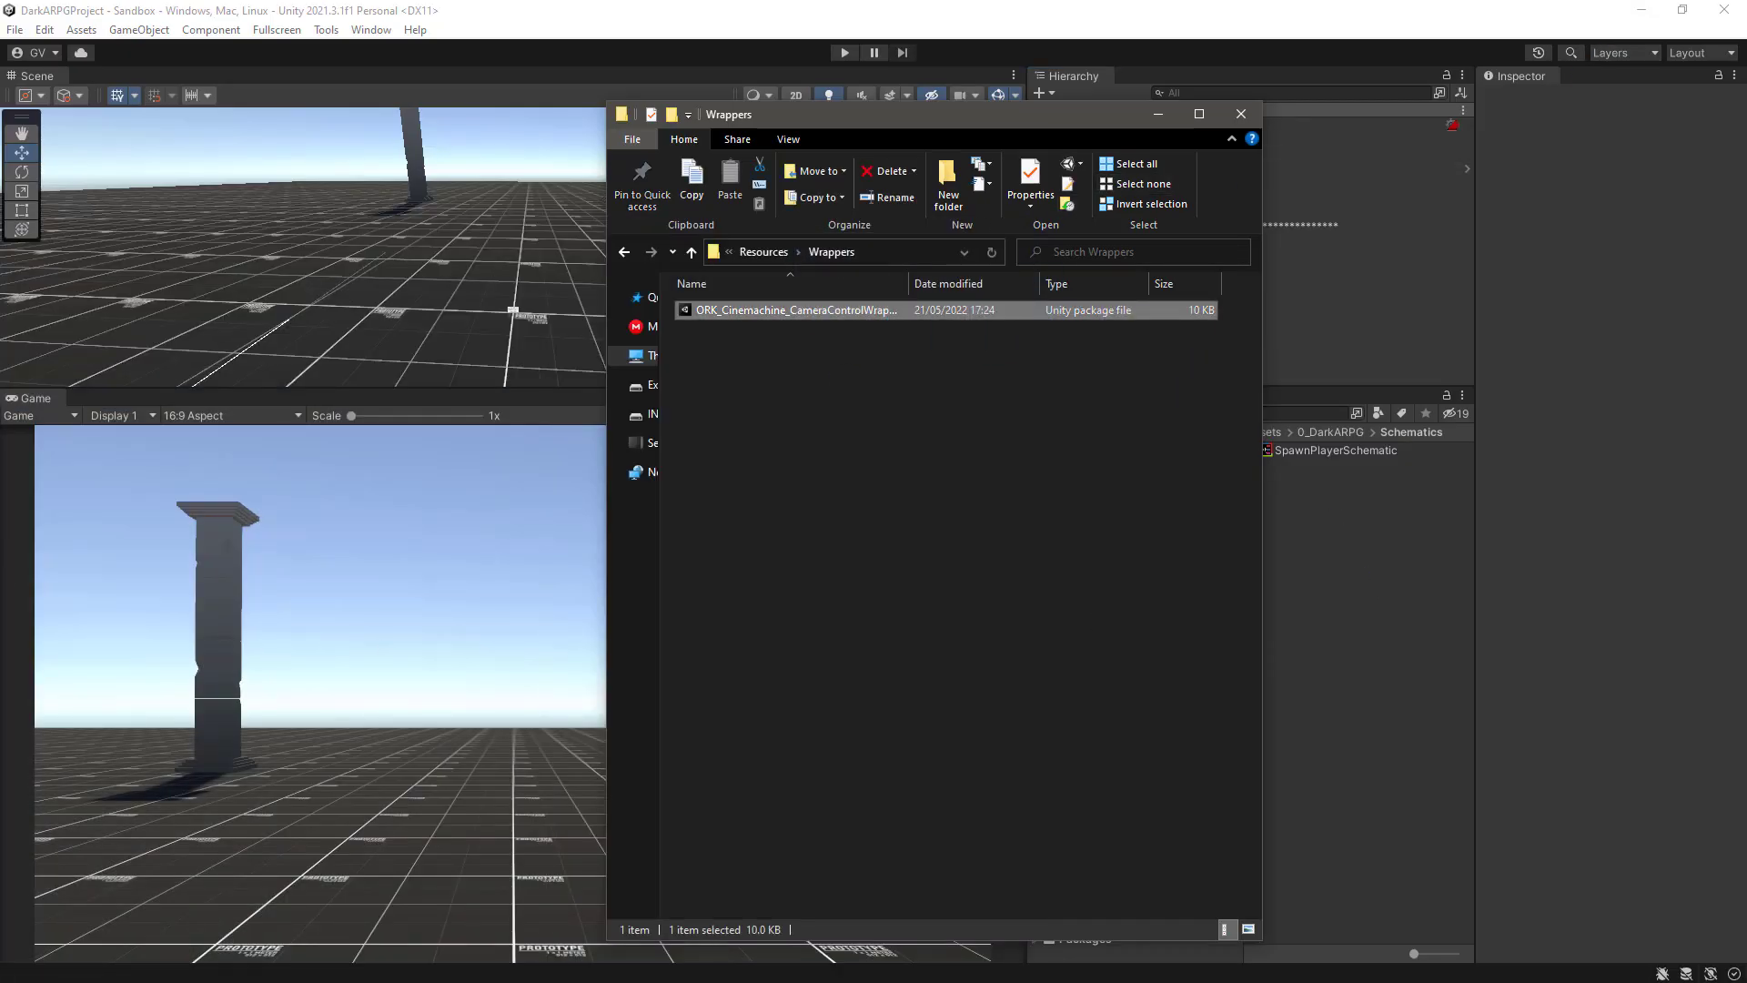
{"action": "left_click_drag", "start_coordinate": [664, 193], "coordinate": [790, 193]}
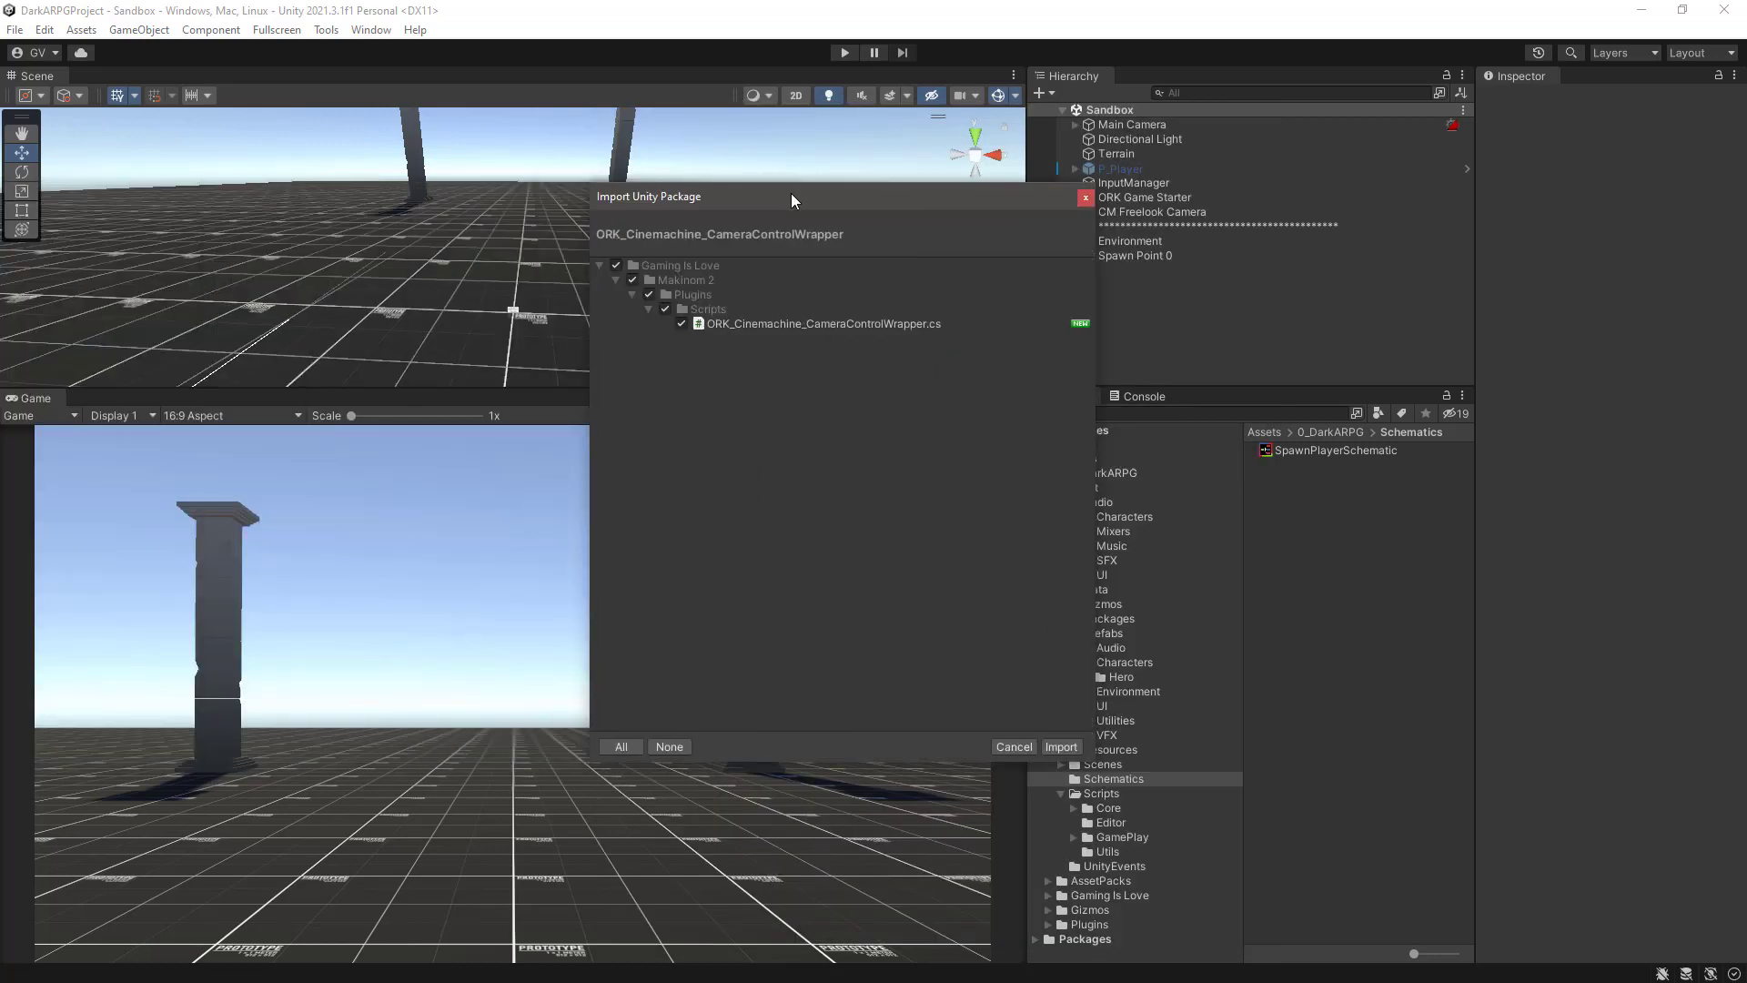
{"action": "left_click", "coordinate": [1061, 747]}
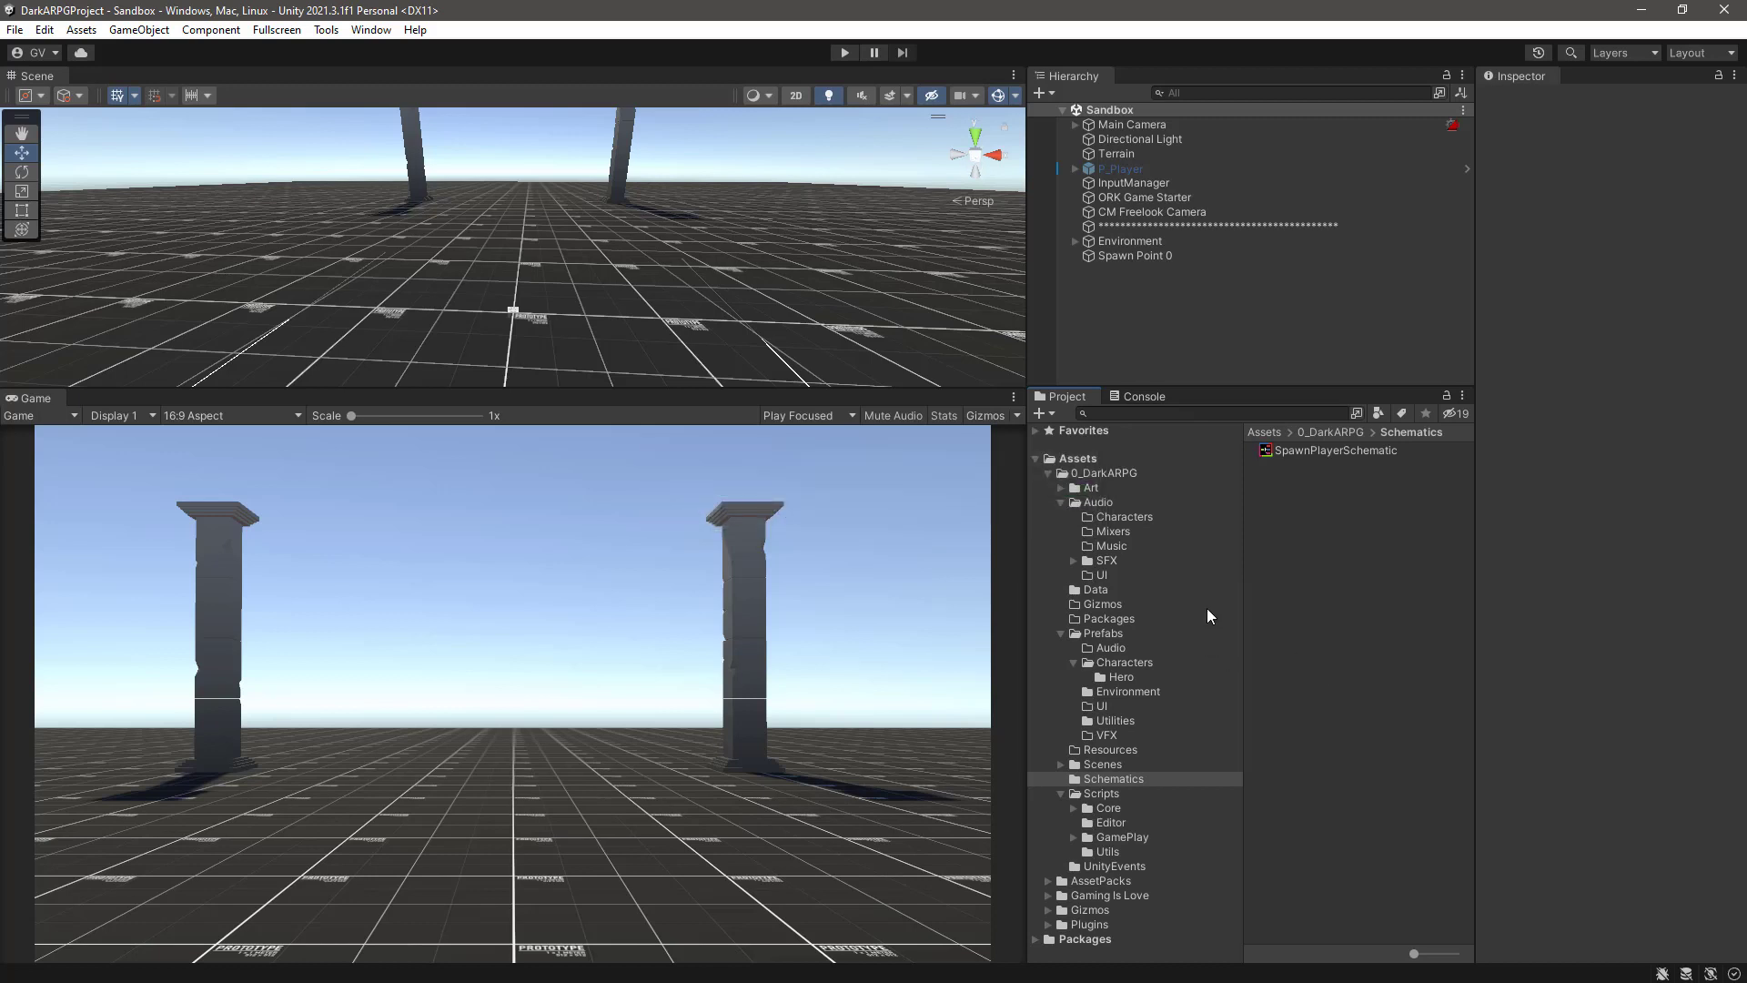
Step: Locate the imported ORK_Cinemachine_CameraControlWrapper script in Gaming Is Love/Makinom 2/Plugins/Scripts and inspect it
{"action": "left_click", "coordinate": [1133, 902]}
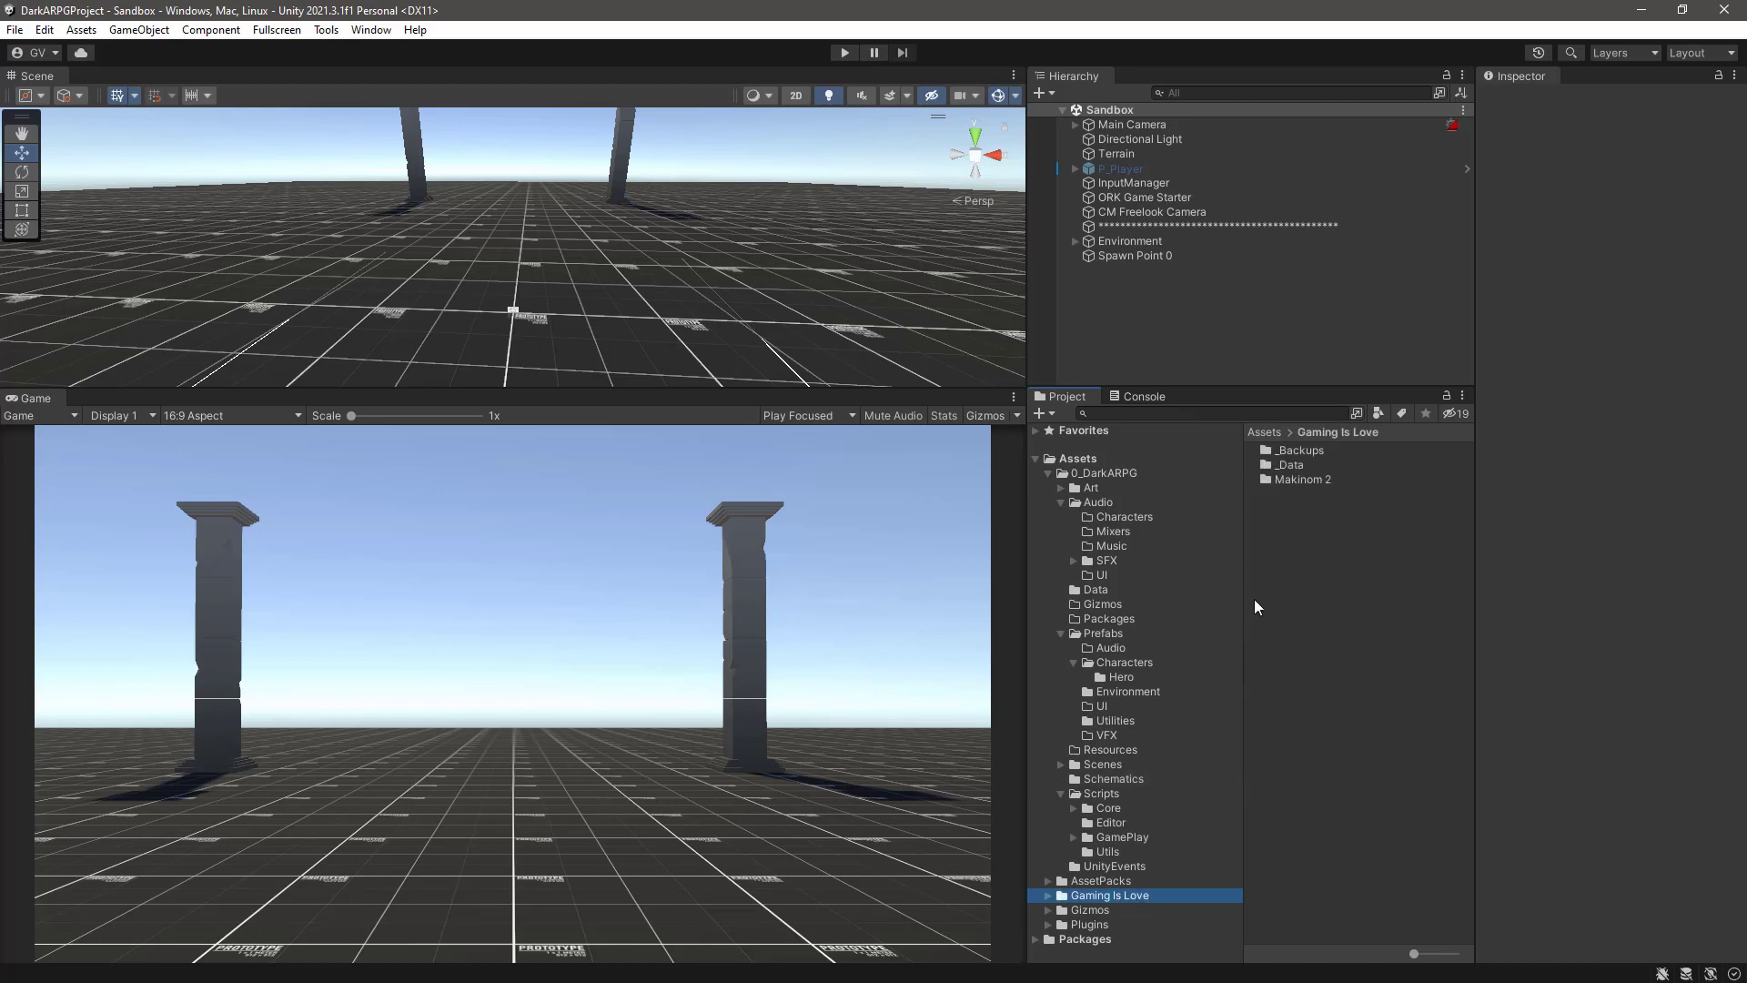
{"action": "double_click", "coordinate": [1280, 478]}
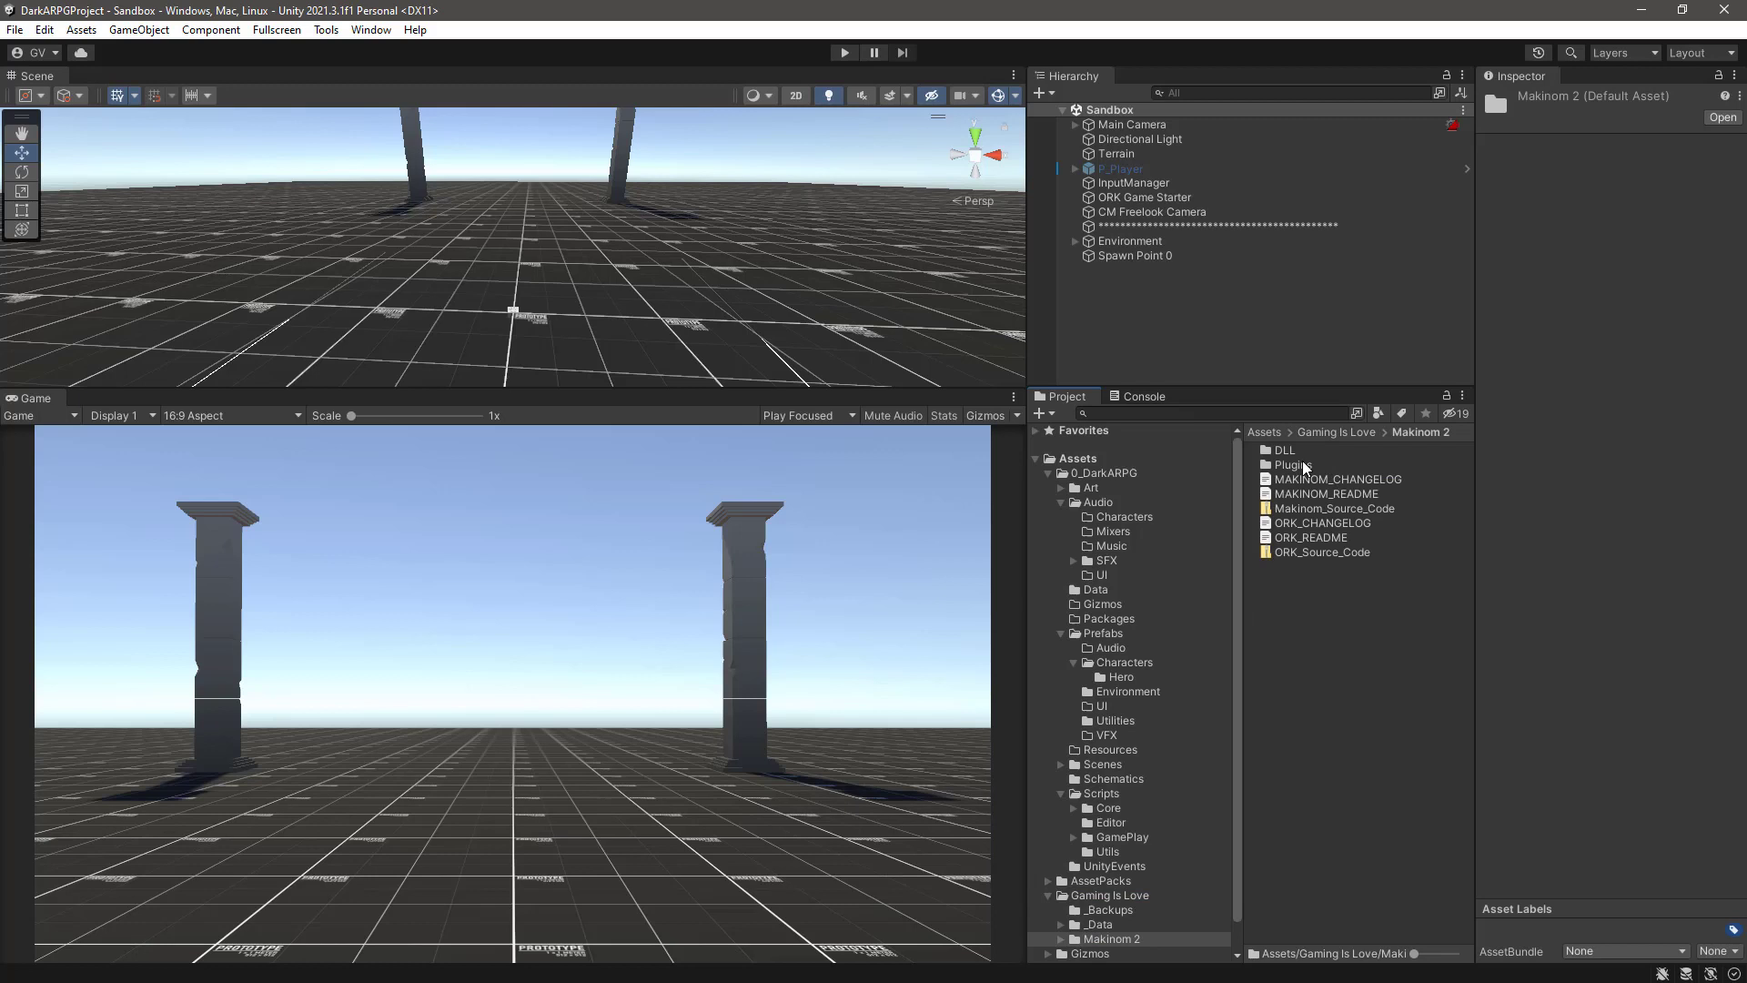
{"action": "double_click", "coordinate": [1308, 465]}
{"action": "double_click", "coordinate": [1303, 454]}
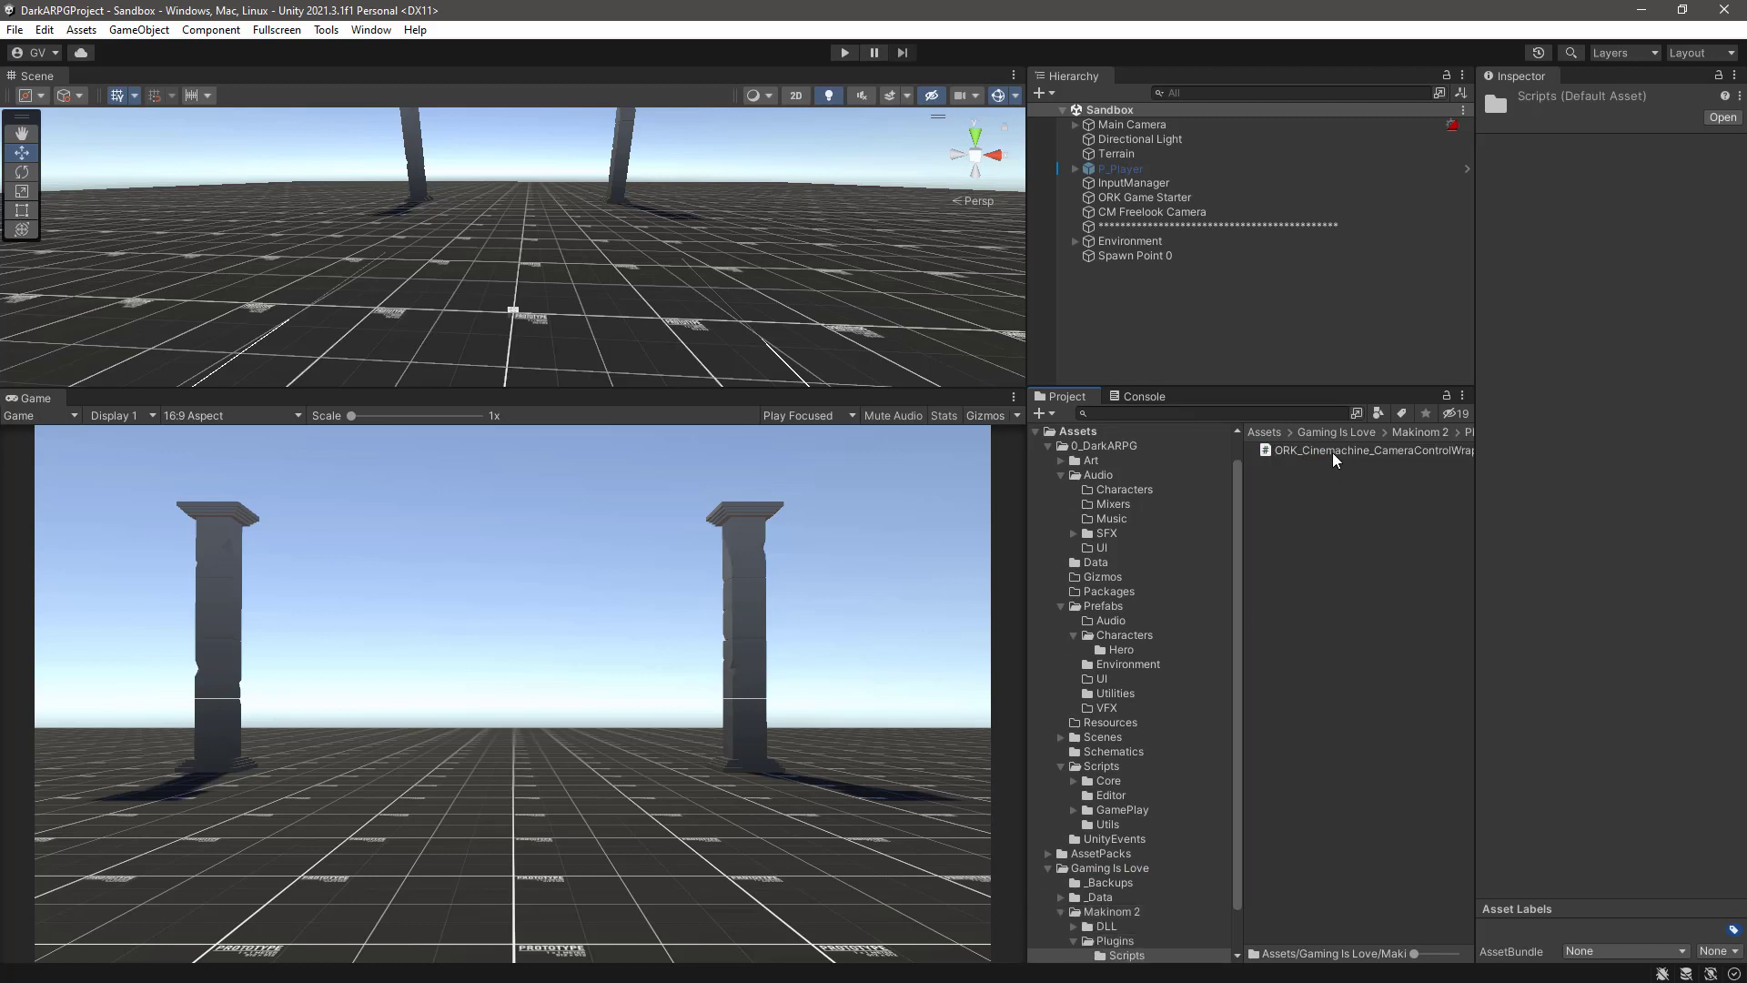
{"action": "left_click", "coordinate": [1378, 451]}
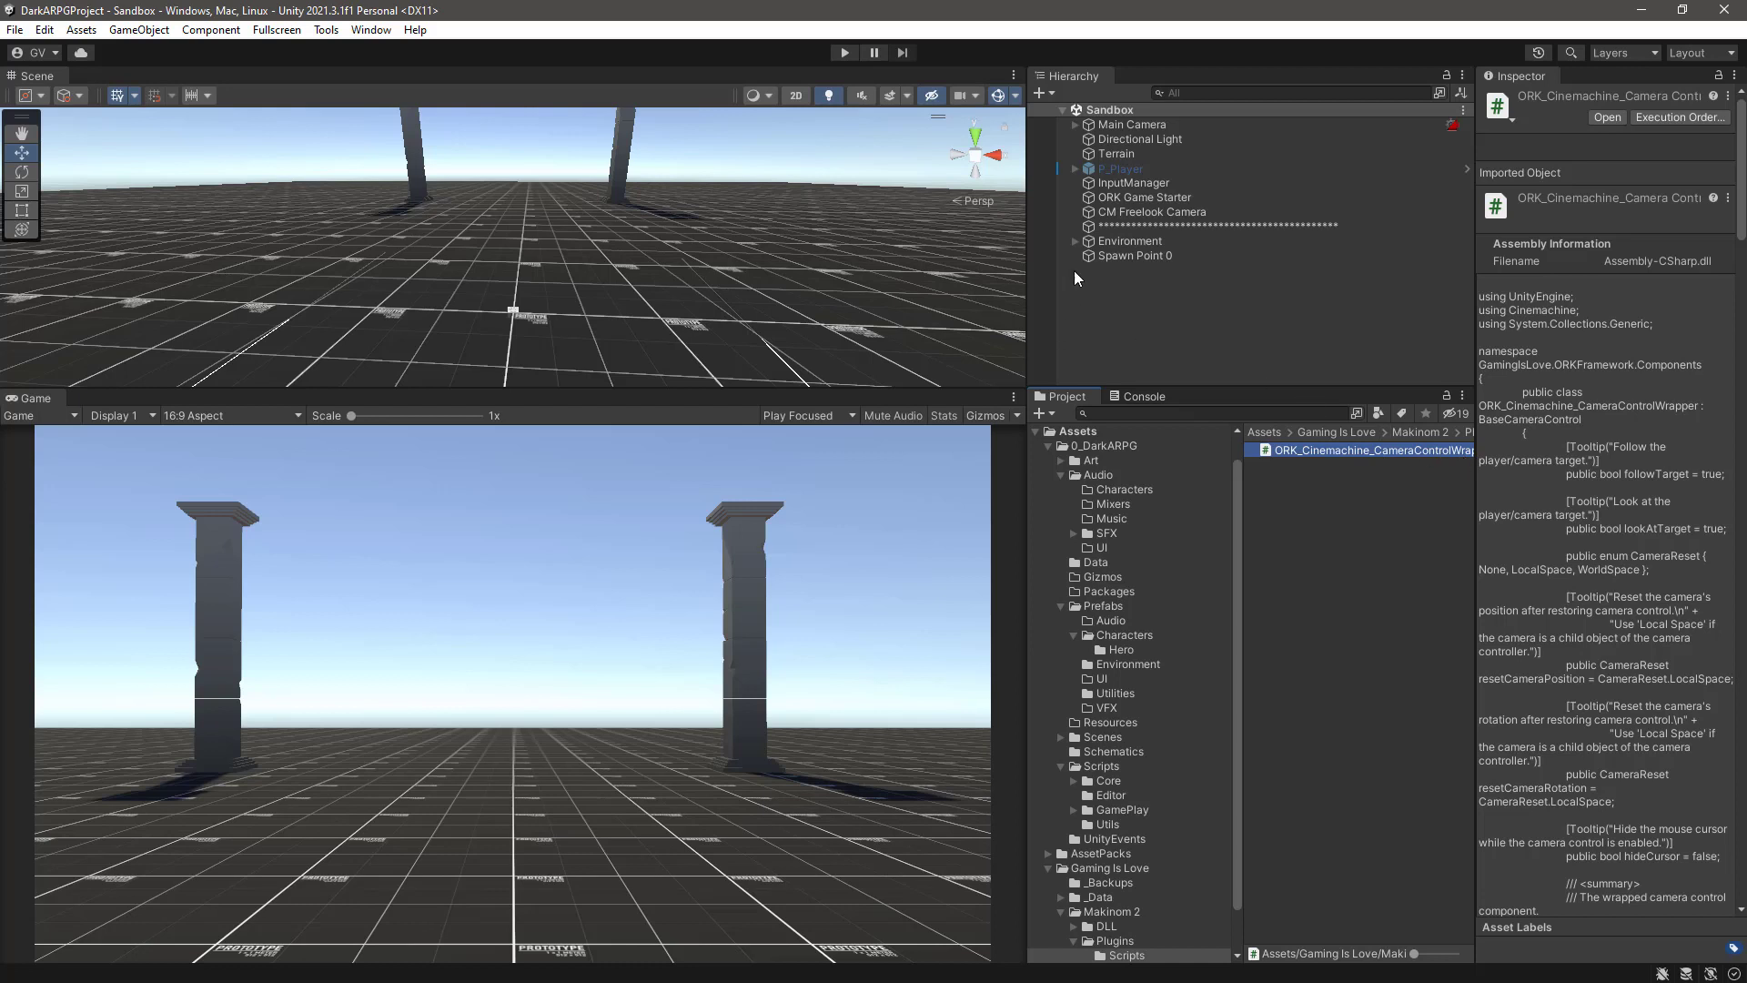
Step: Add the ORK_Cinemachine_CameraControlWrapper script as a component on the Main Camera
{"action": "left_click", "coordinate": [1112, 127]}
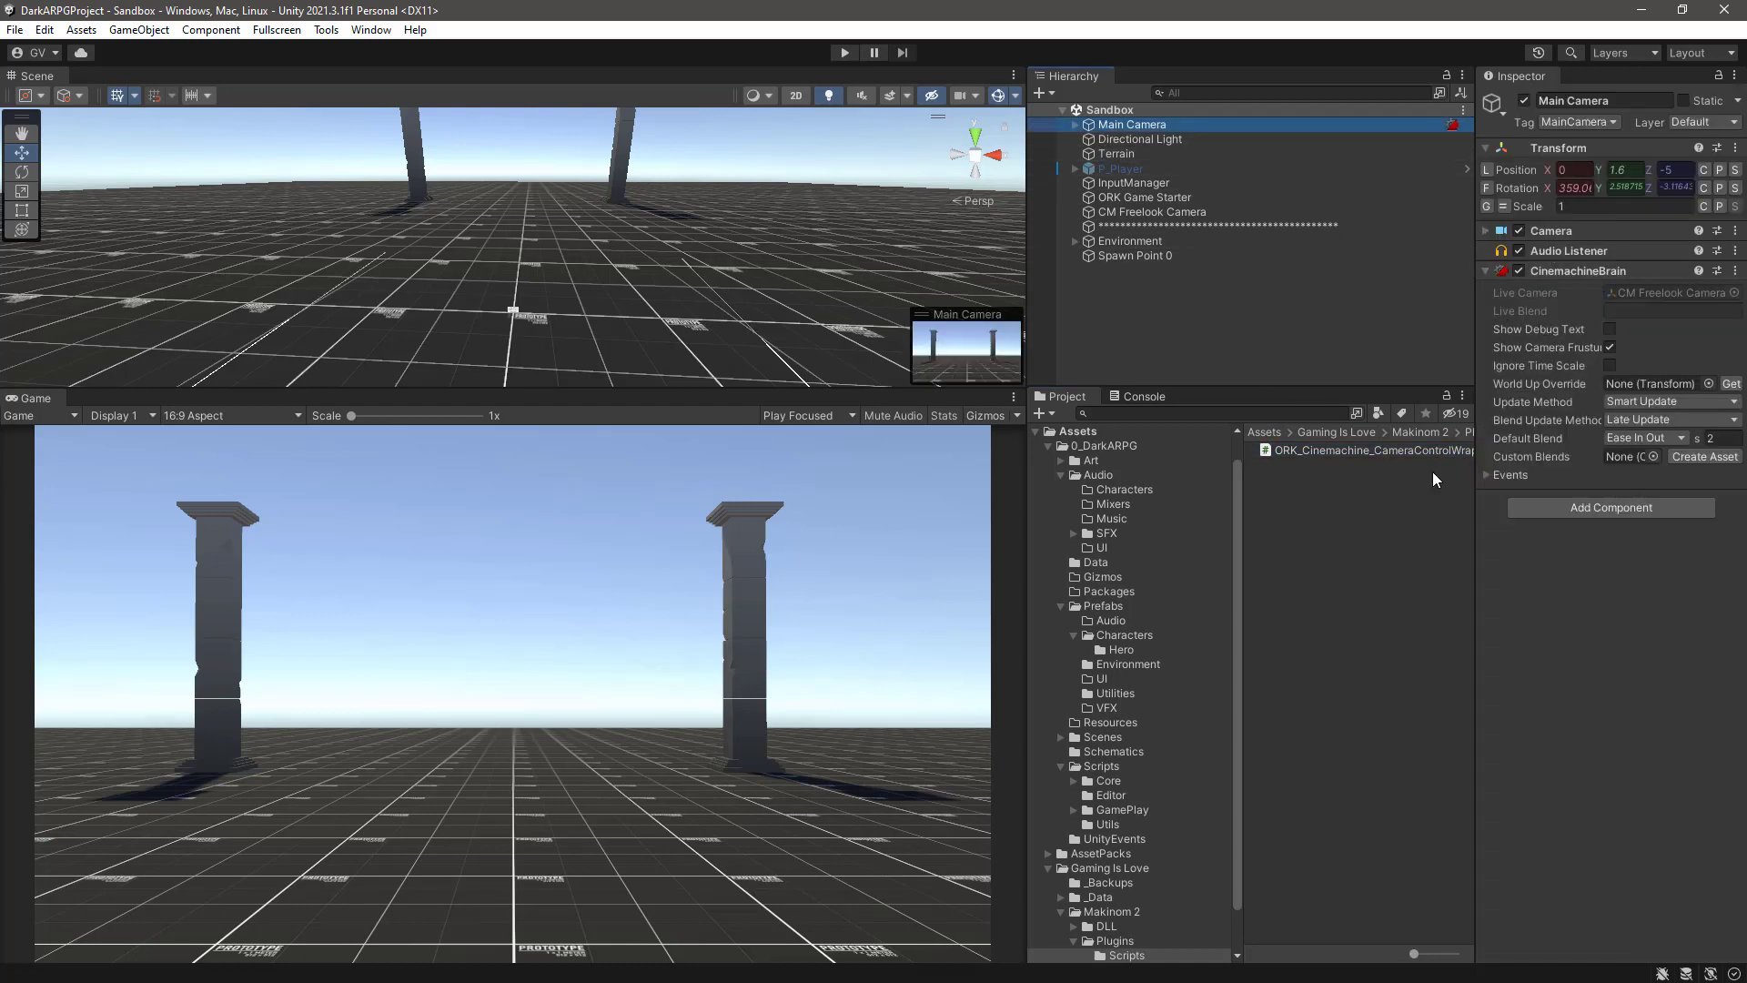
{"action": "left_click", "coordinate": [1293, 452]}
{"action": "left_click_drag", "start_coordinate": [1293, 452], "coordinate": [1595, 592]}
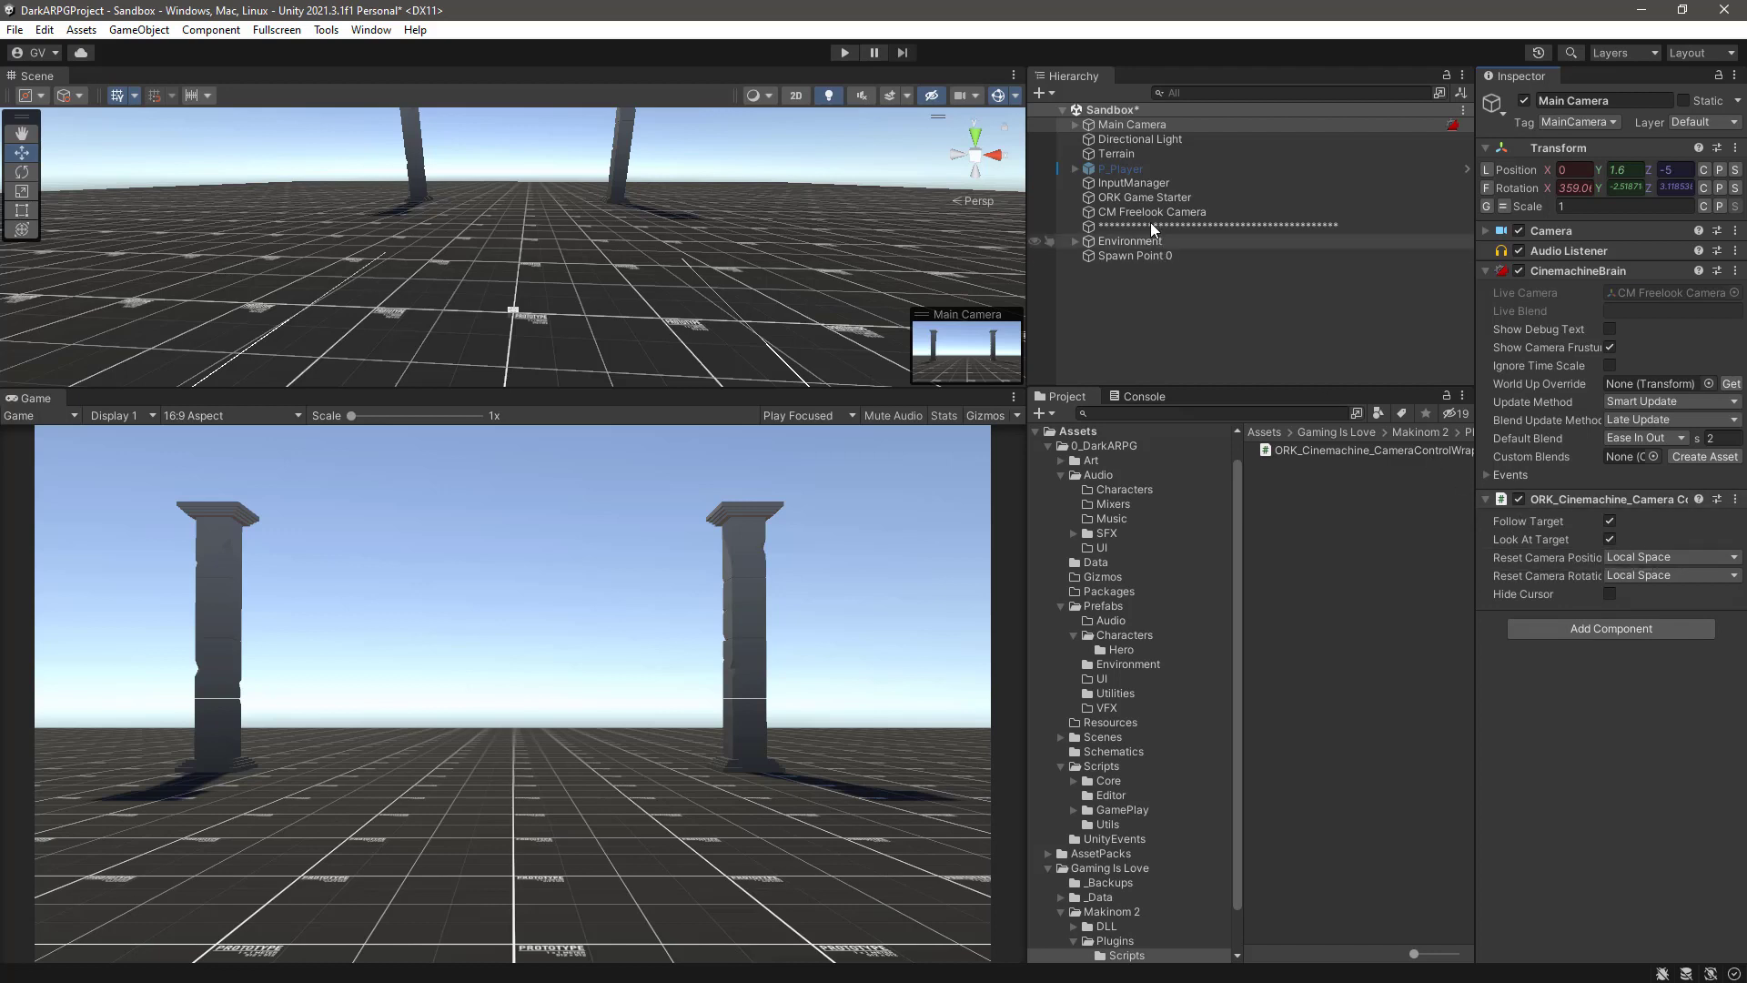
Step: Inspect the PlayerCameraLook child object of P_Player in a taller Scene view
{"action": "left_click", "coordinate": [1153, 172]}
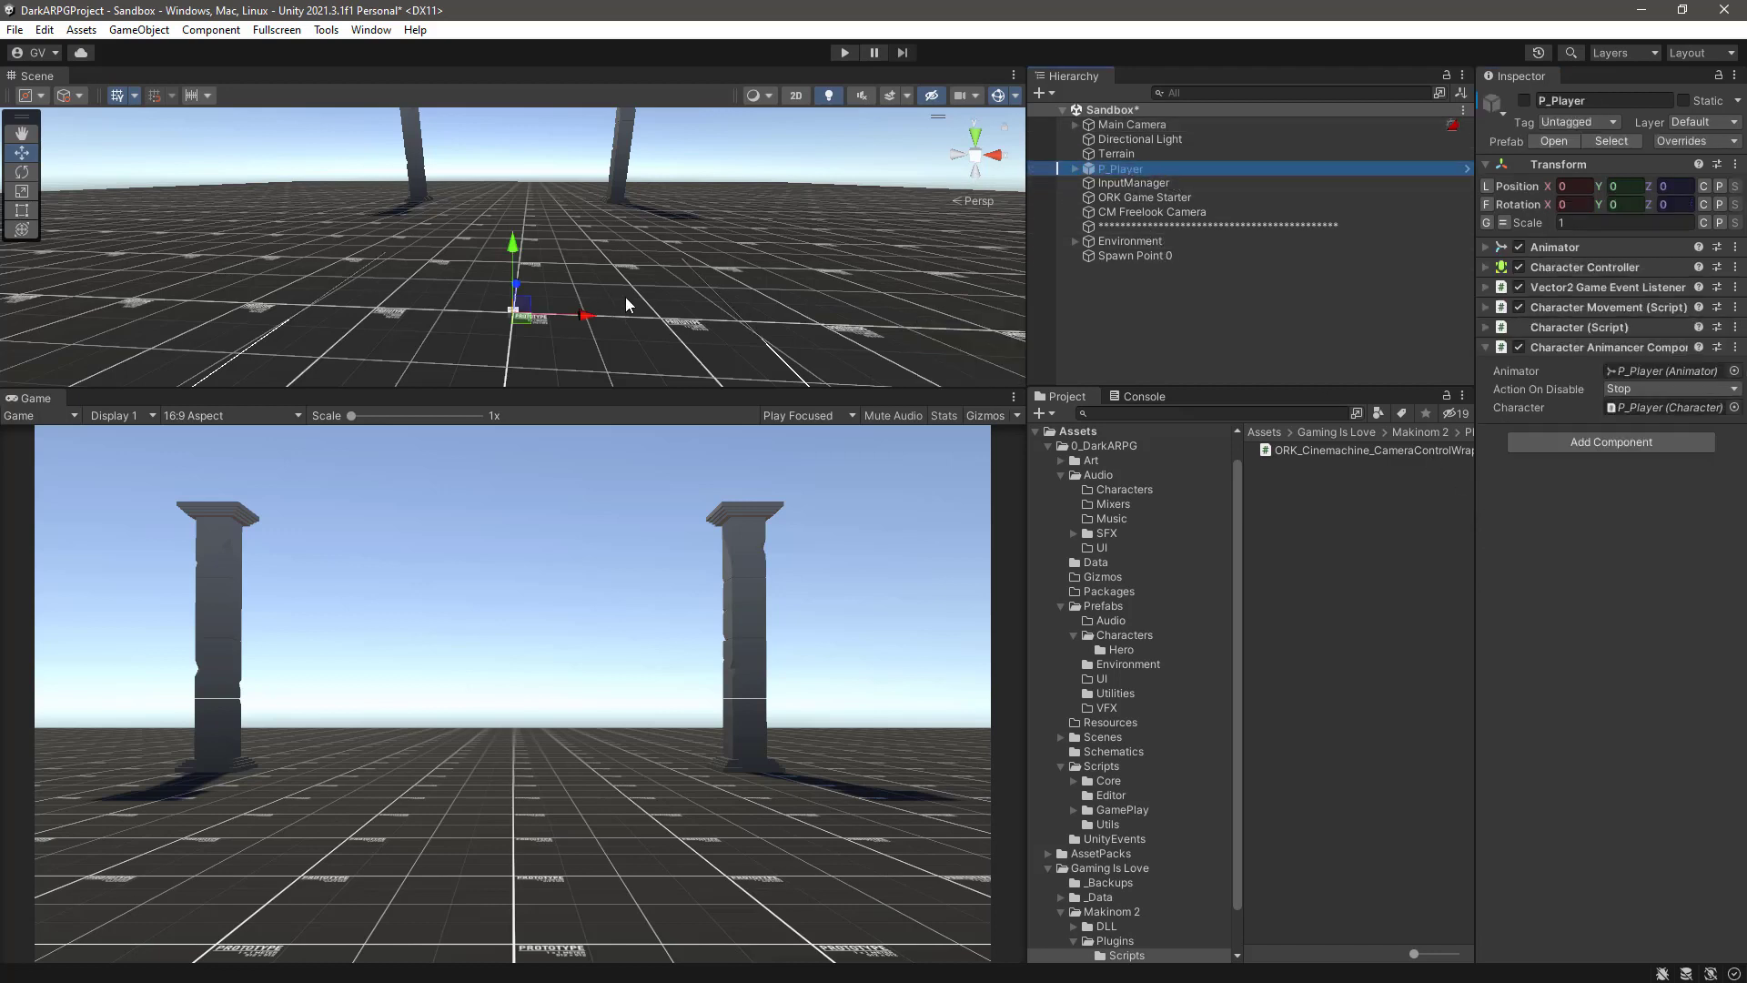
{"action": "left_click_drag", "start_coordinate": [624, 388], "coordinate": [624, 580]}
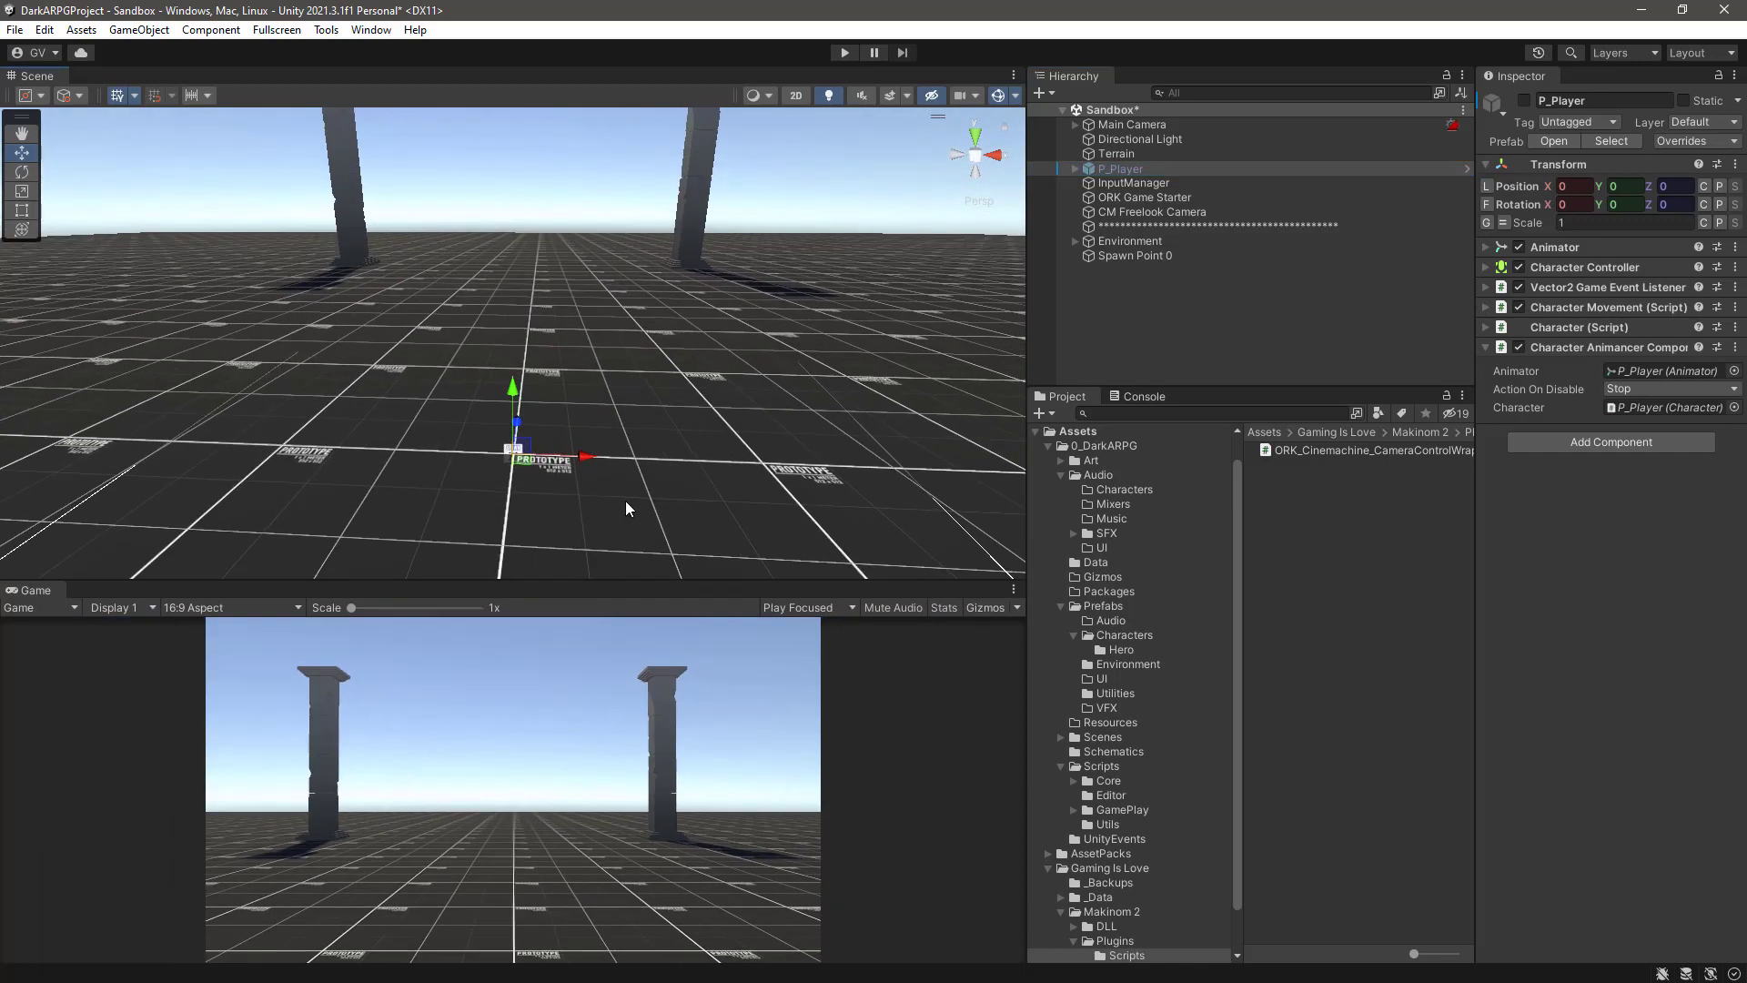
{"action": "right_click_drag", "start_coordinate": [683, 488], "coordinate": [464, 387]}
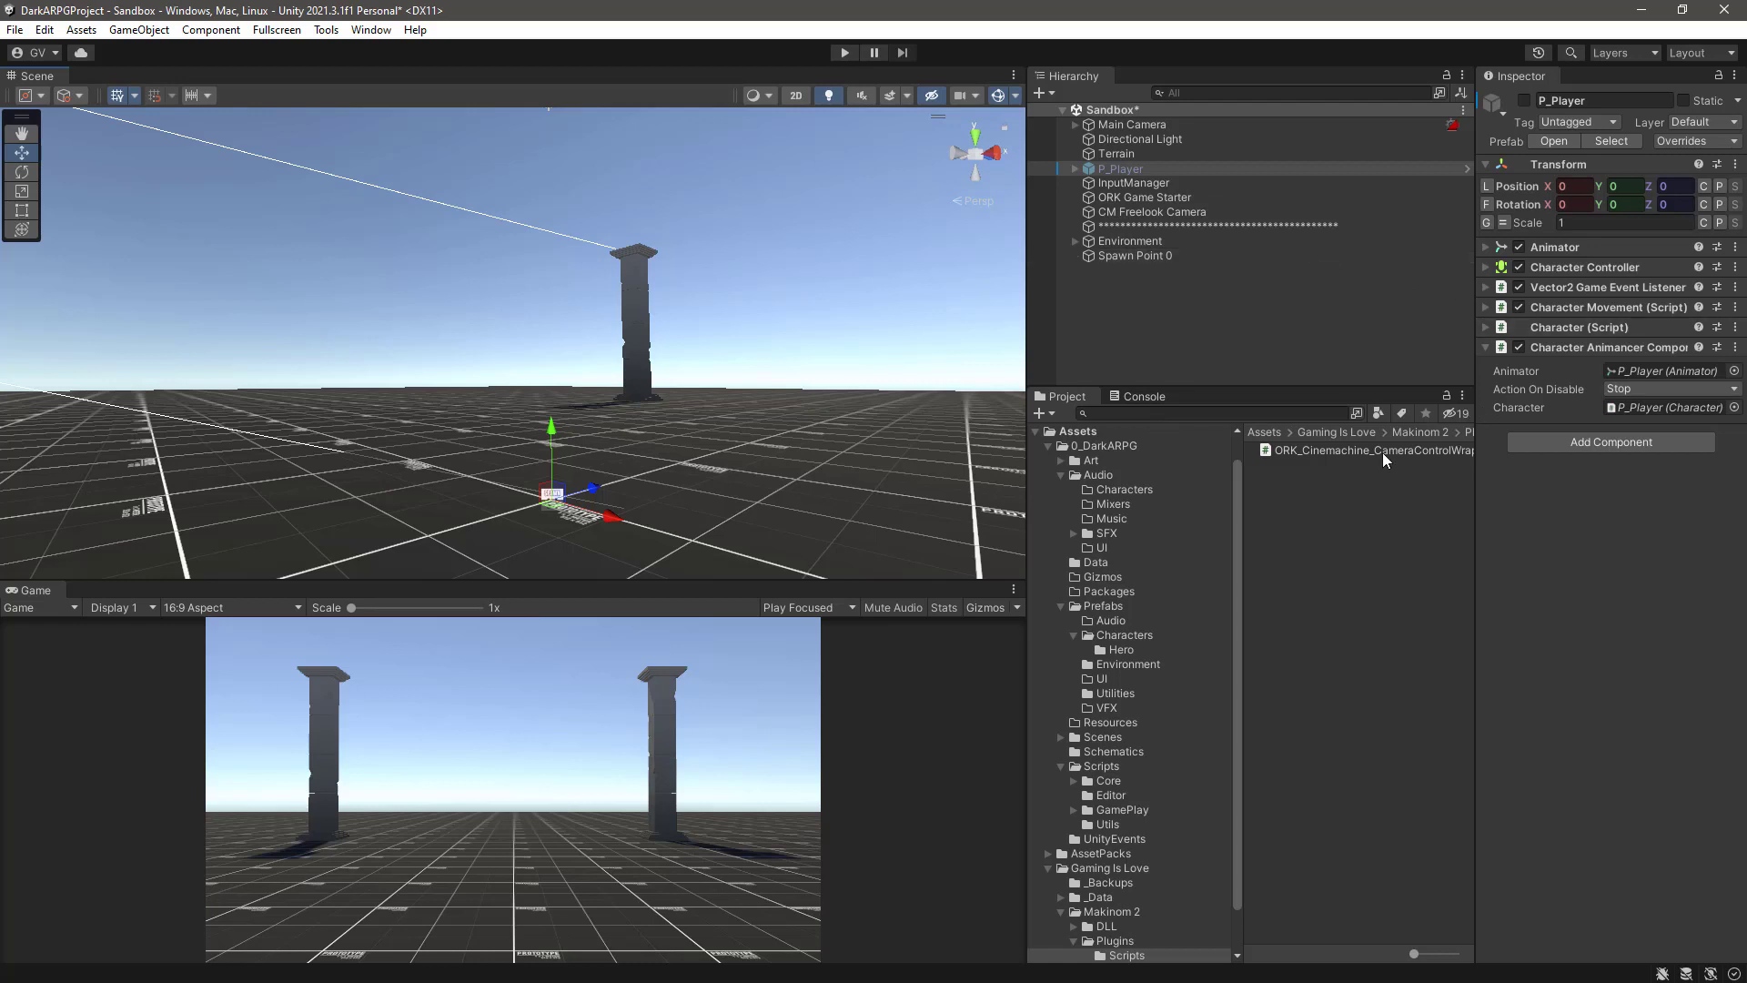
{"action": "left_click", "coordinate": [1074, 171]}
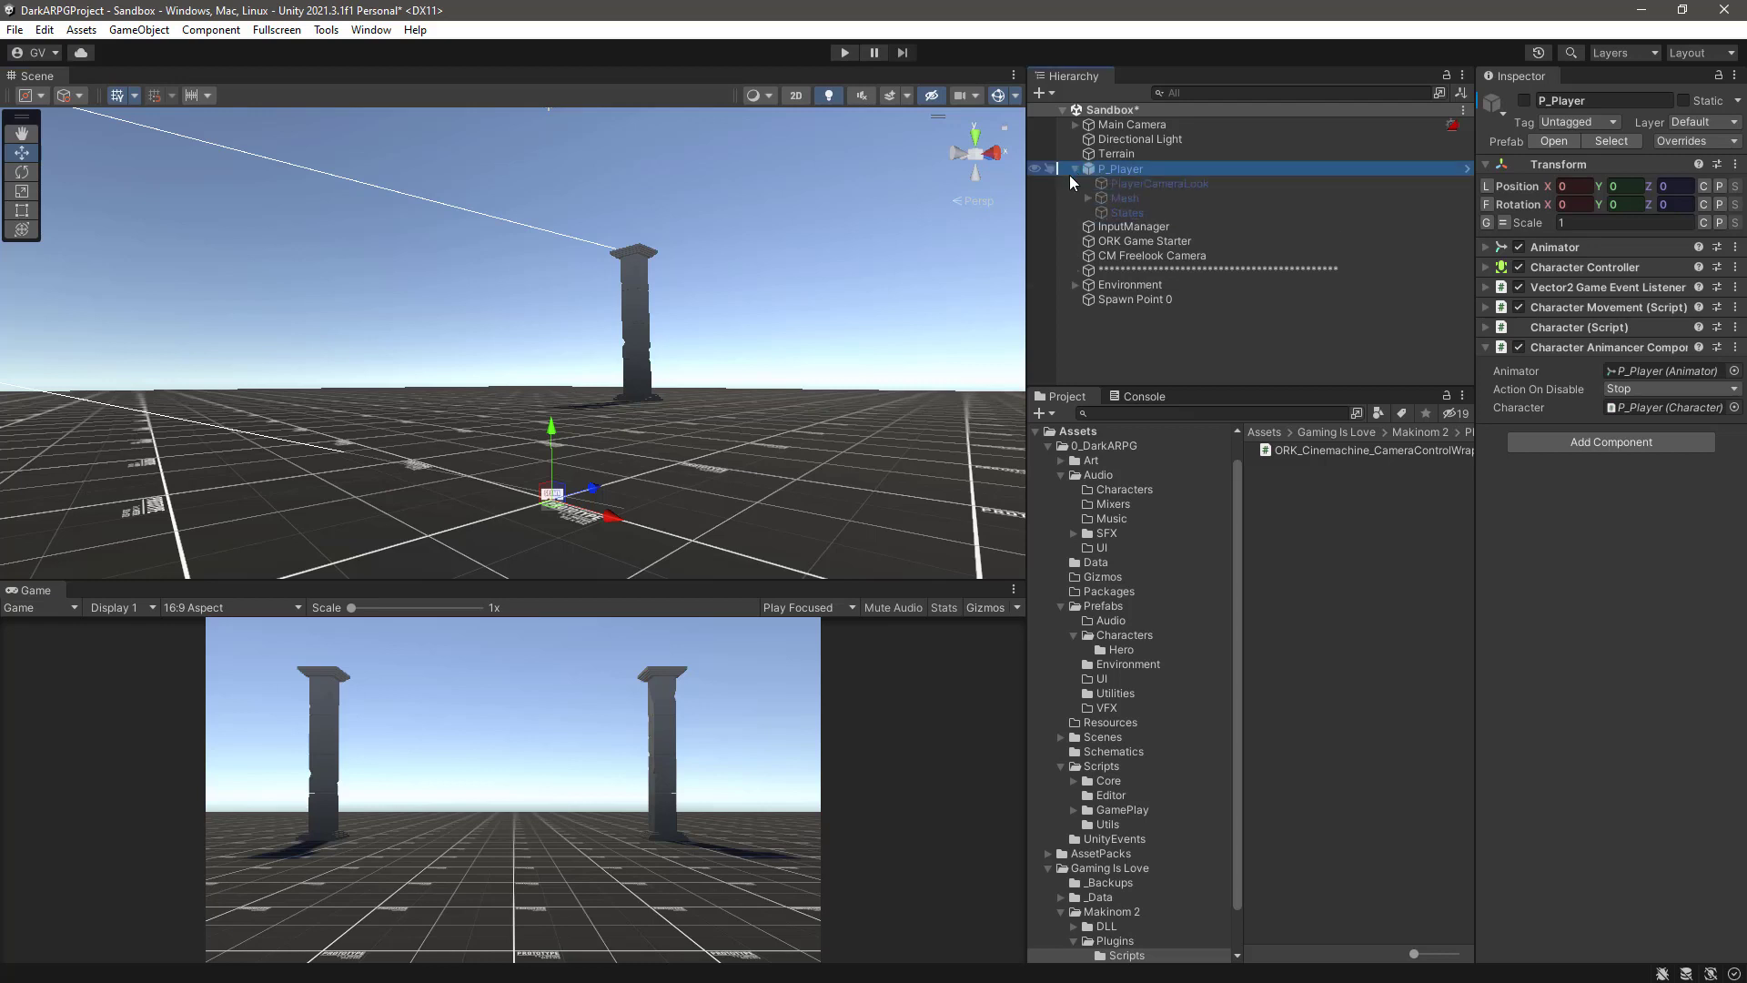
{"action": "left_click", "coordinate": [1163, 183]}
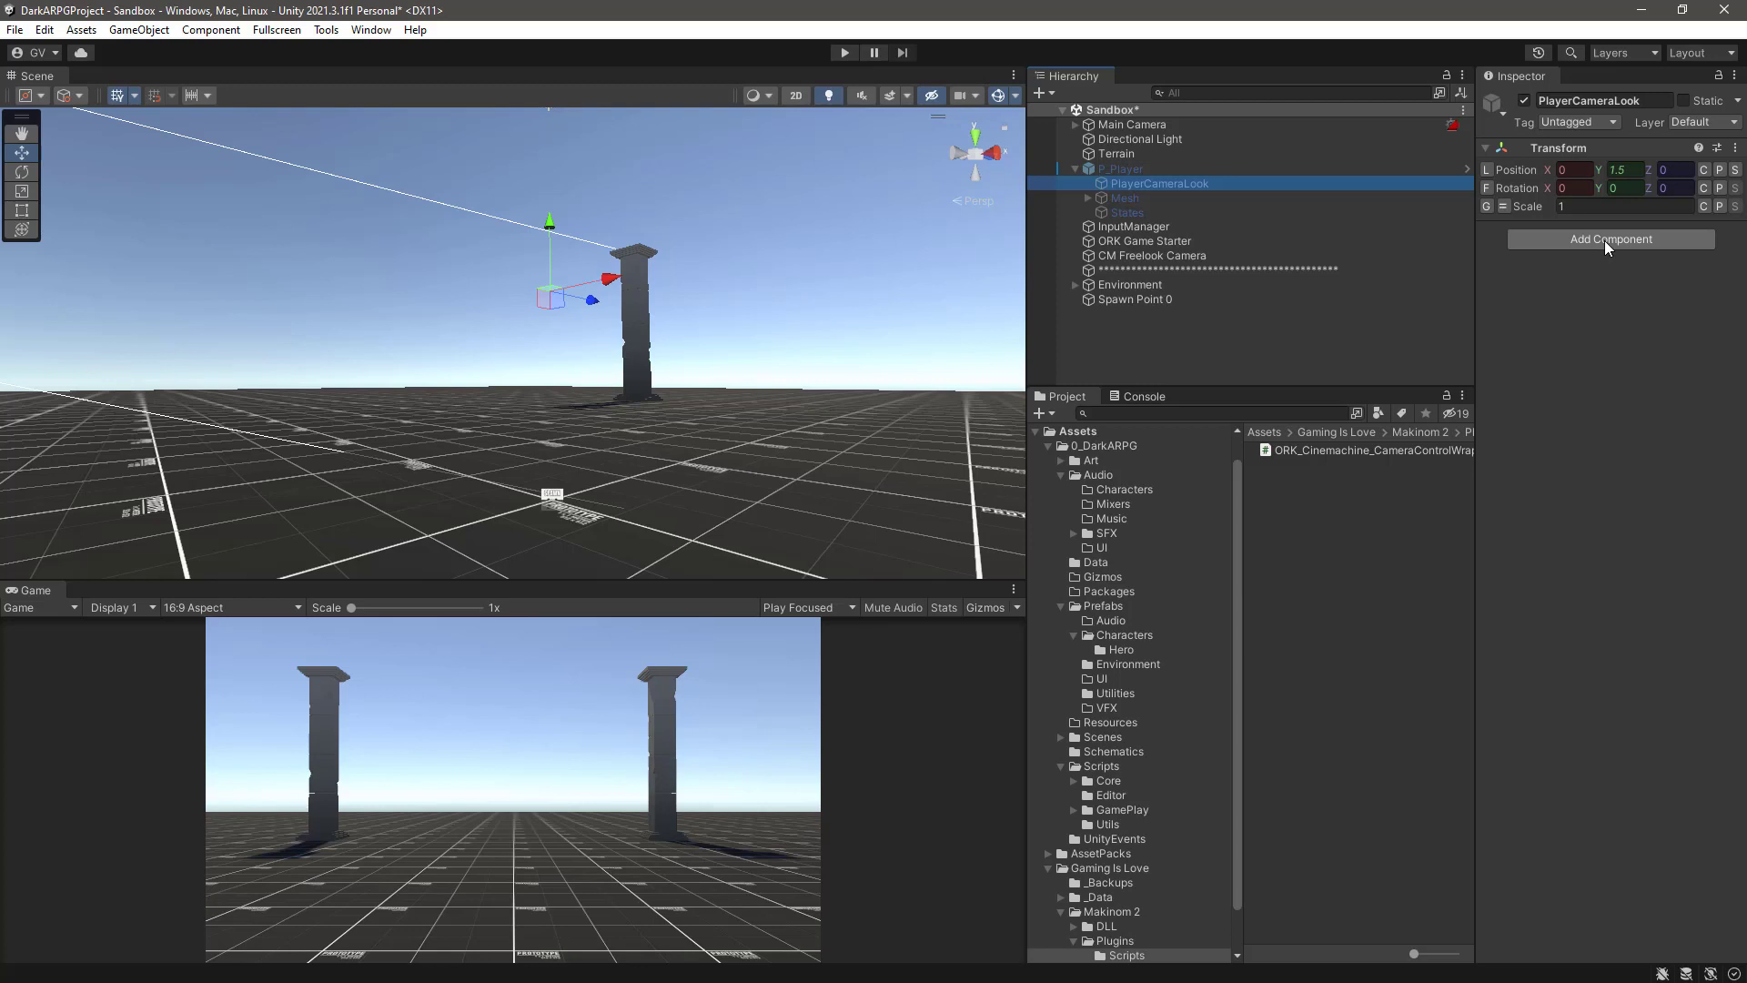
Step: Create a folder named Camera inside Scripts/GamePlay/Behaviors of the 0_DarkARPG project assets
{"action": "scroll", "coordinate": [1199, 640], "scroll_direction": "down", "scroll_amount": 2}
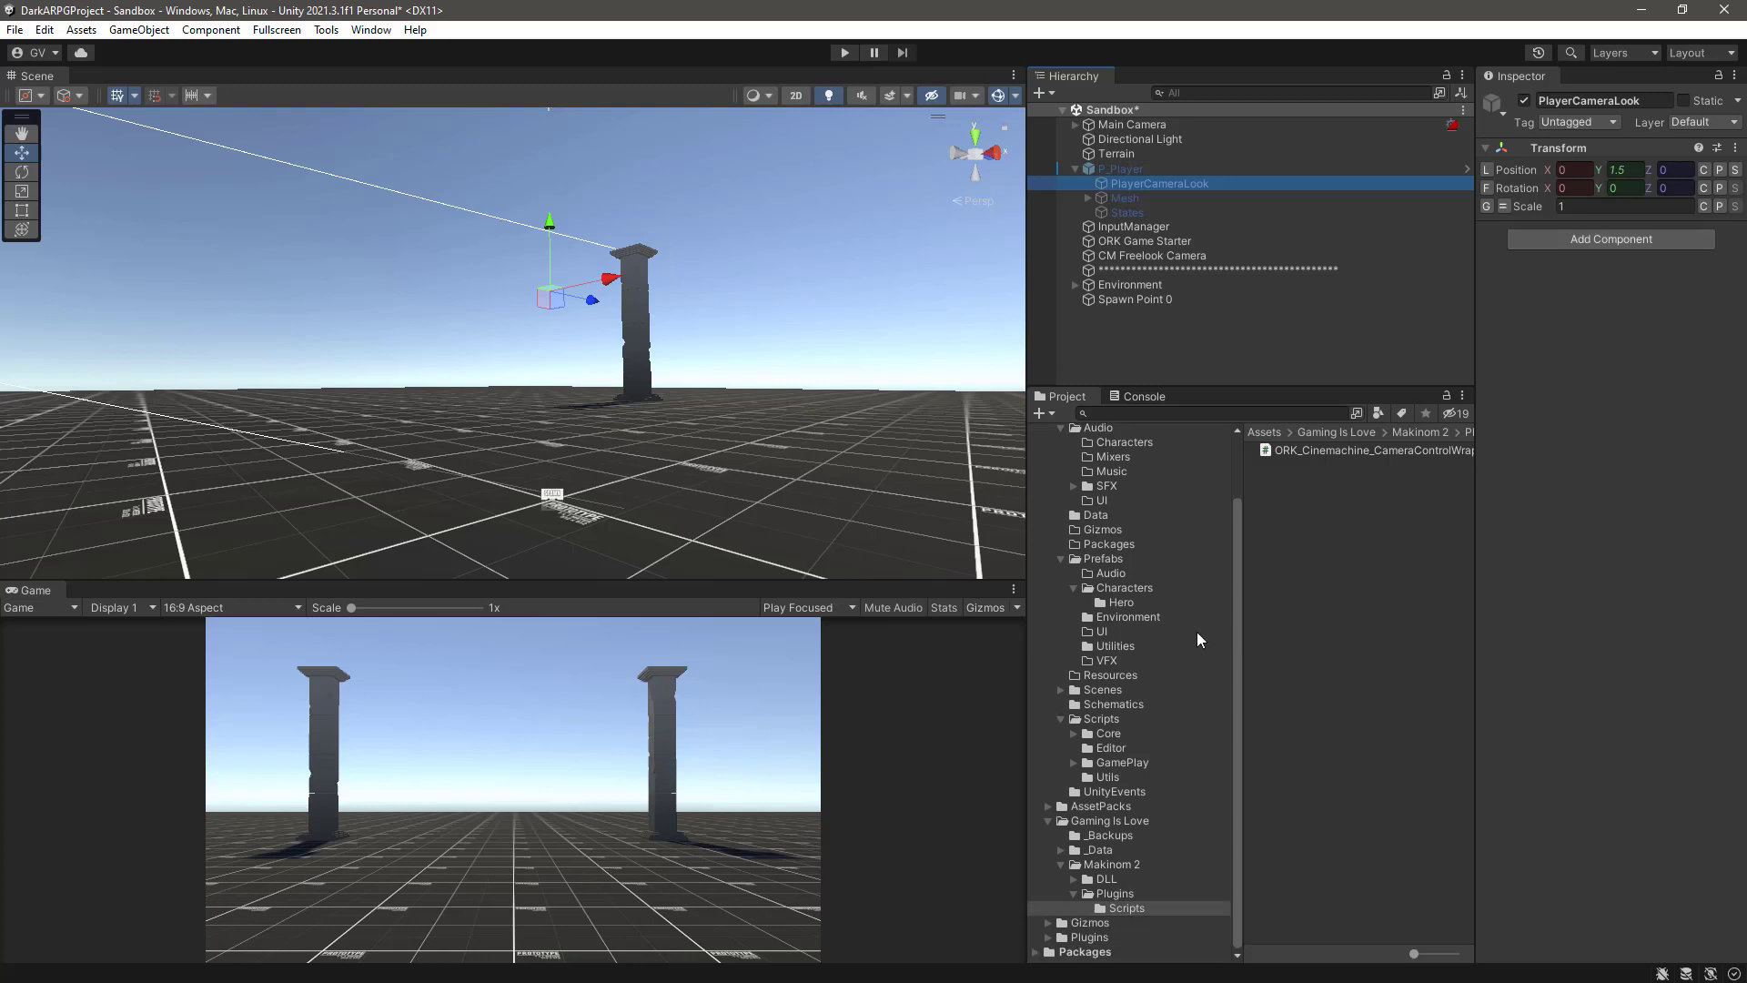
{"action": "left_click", "coordinate": [1099, 719]}
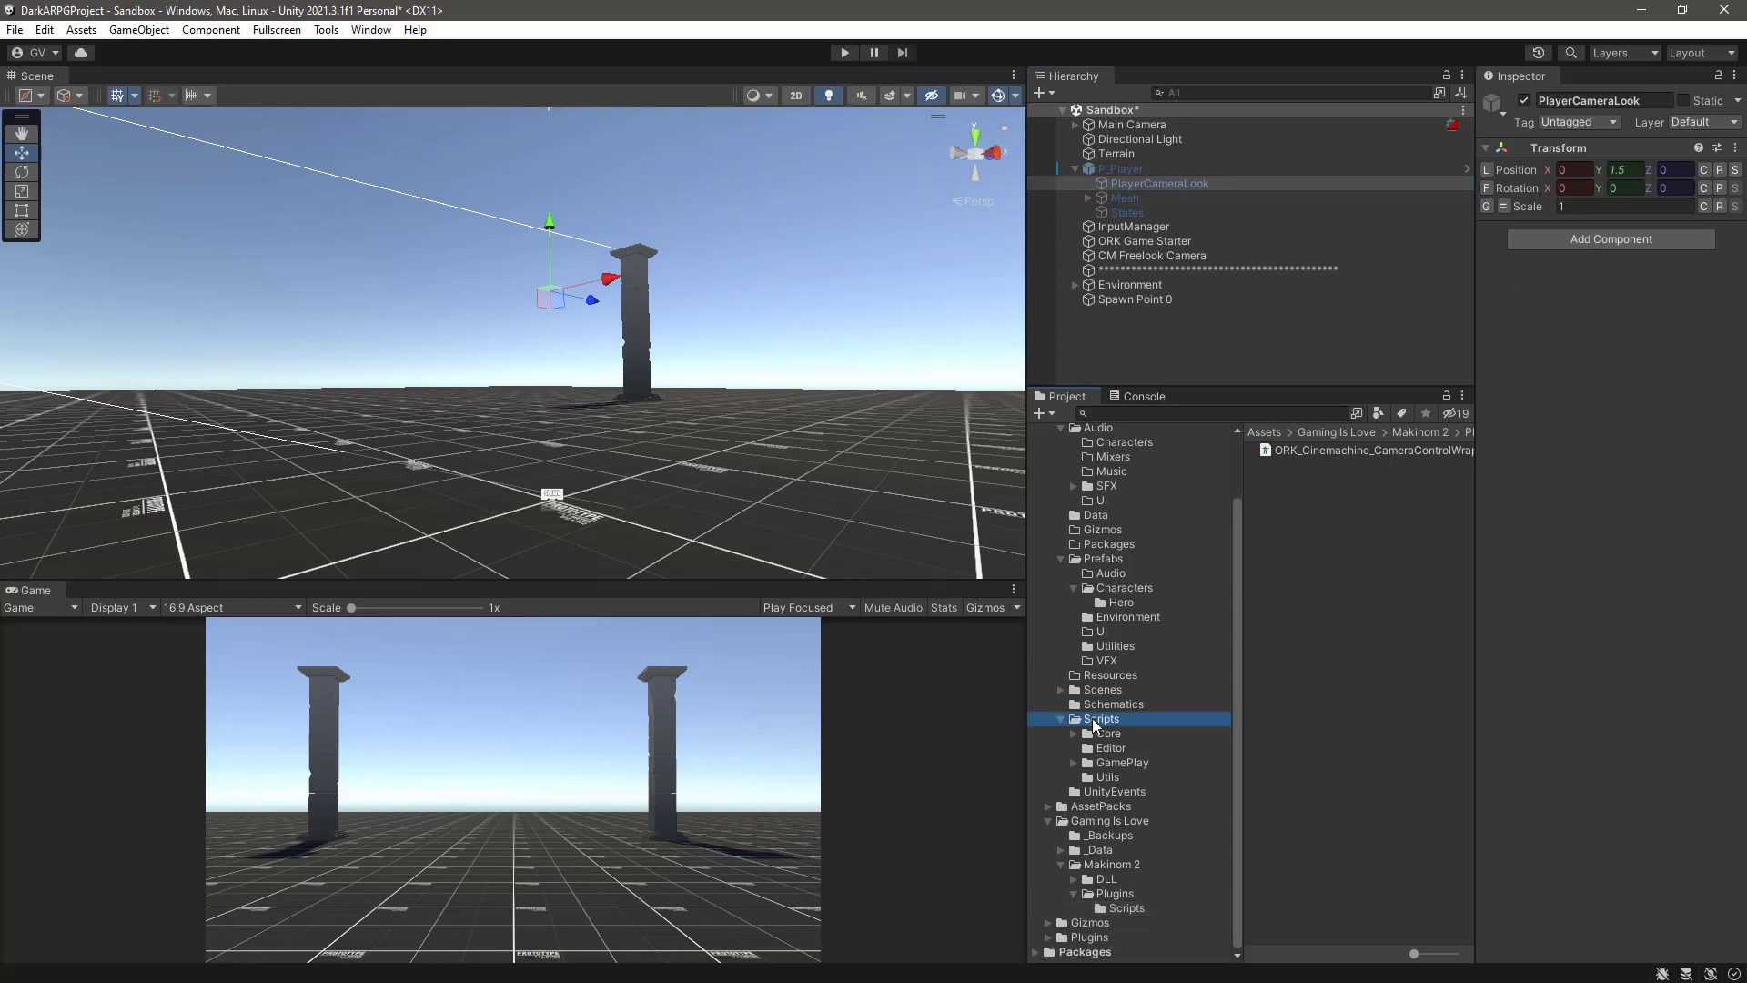
{"action": "left_click", "coordinate": [1120, 764]}
{"action": "double_click", "coordinate": [1269, 452]}
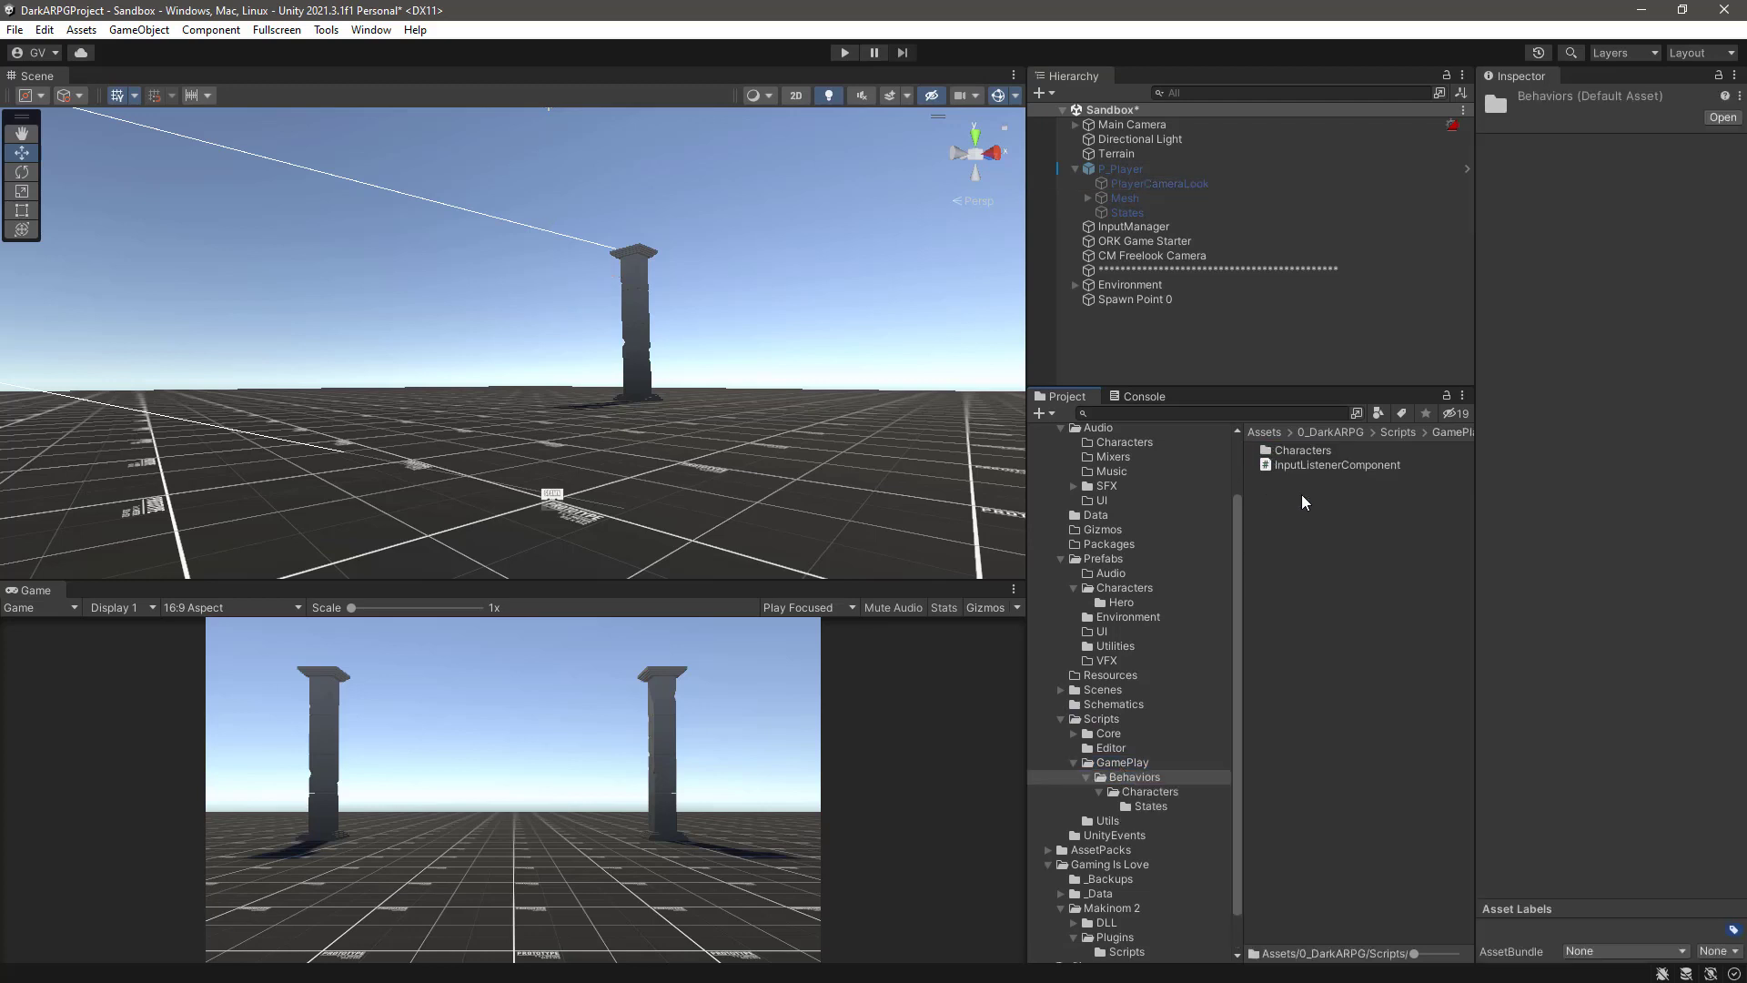
{"action": "right_click", "coordinate": [1295, 462]}
{"action": "mouse_move", "coordinate": [1393, 473]}
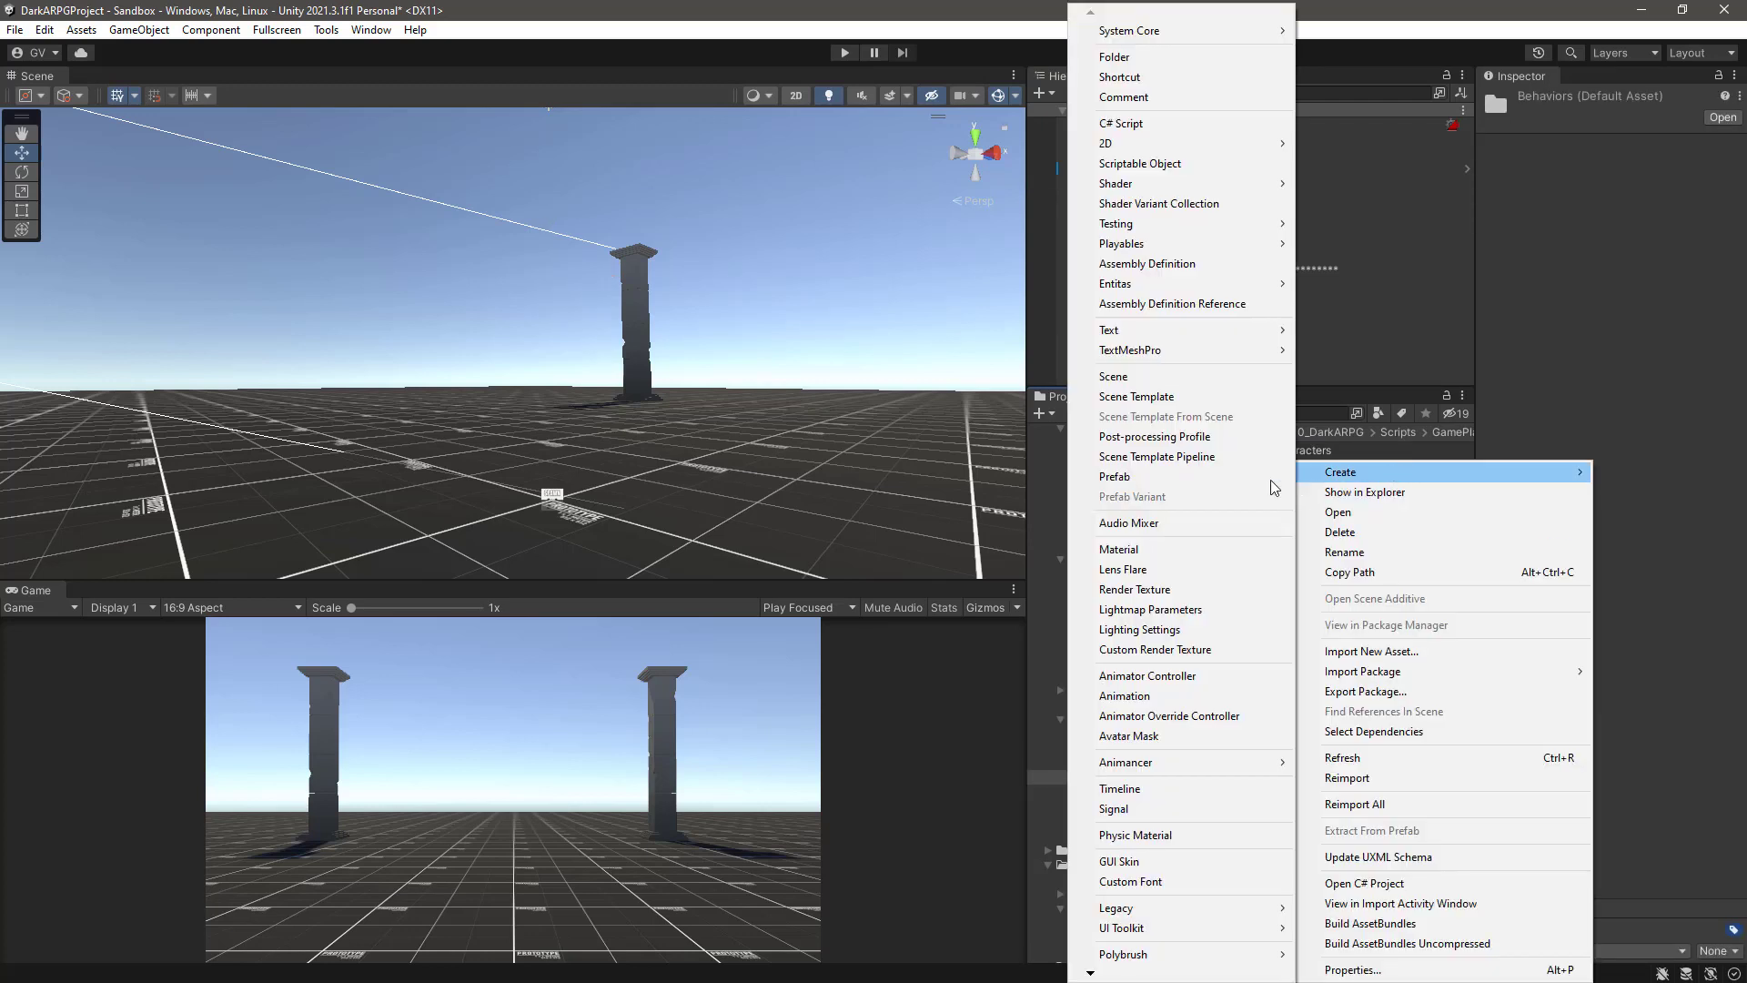
{"action": "left_click", "coordinate": [1183, 71]}
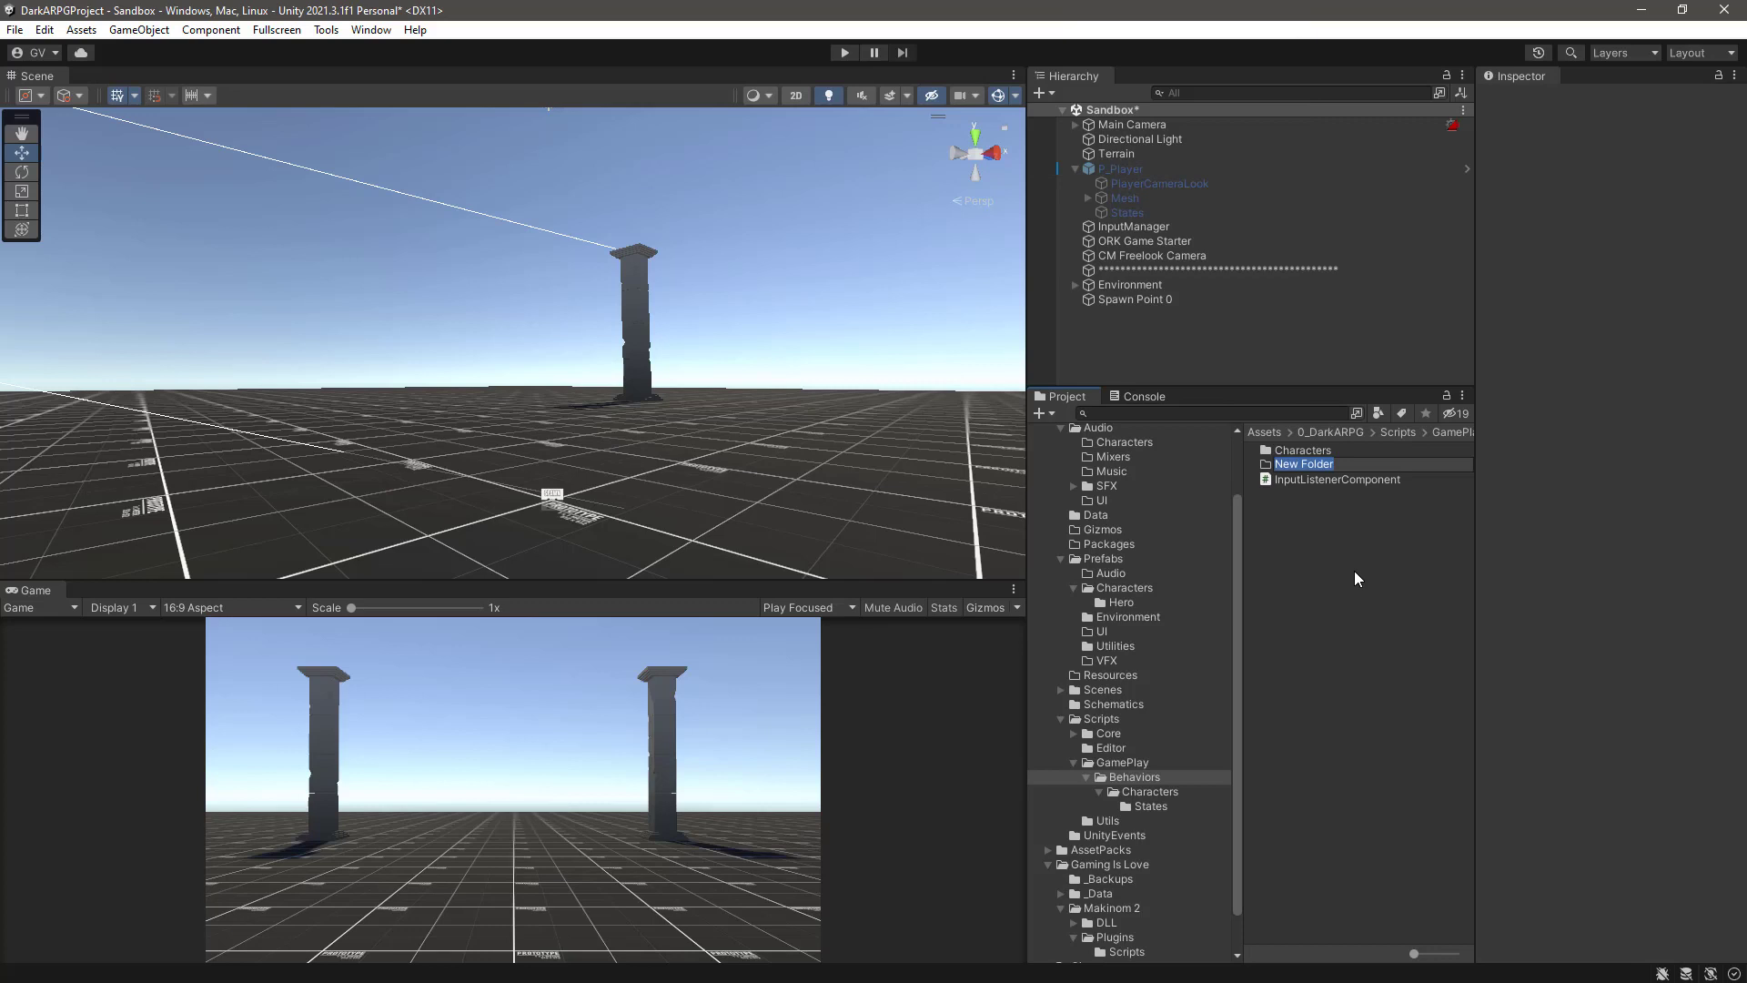
{"action": "type", "text": "Ch"}
{"action": "key", "text": "BackSpace"}
{"action": "type", "text": "amera"}
{"action": "key", "text": "Return"}
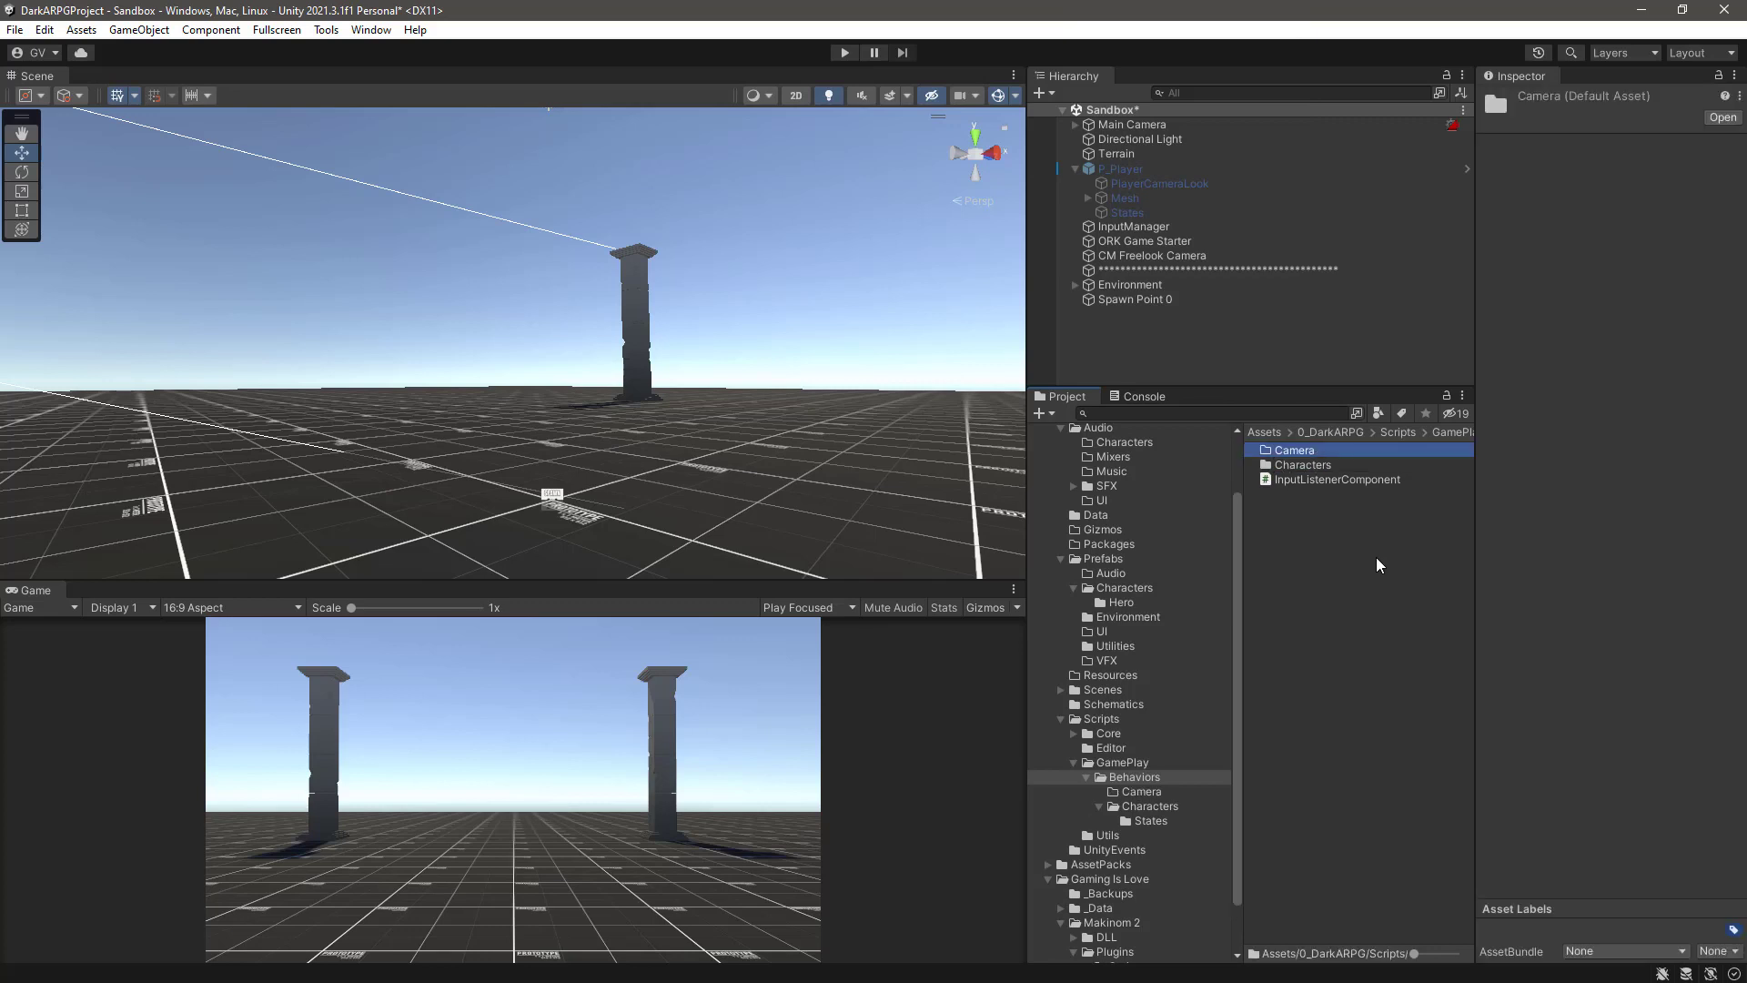
Step: Create a C# script named CinemachineLookAtMe inside the new Camera folder
{"action": "double_click", "coordinate": [1305, 450]}
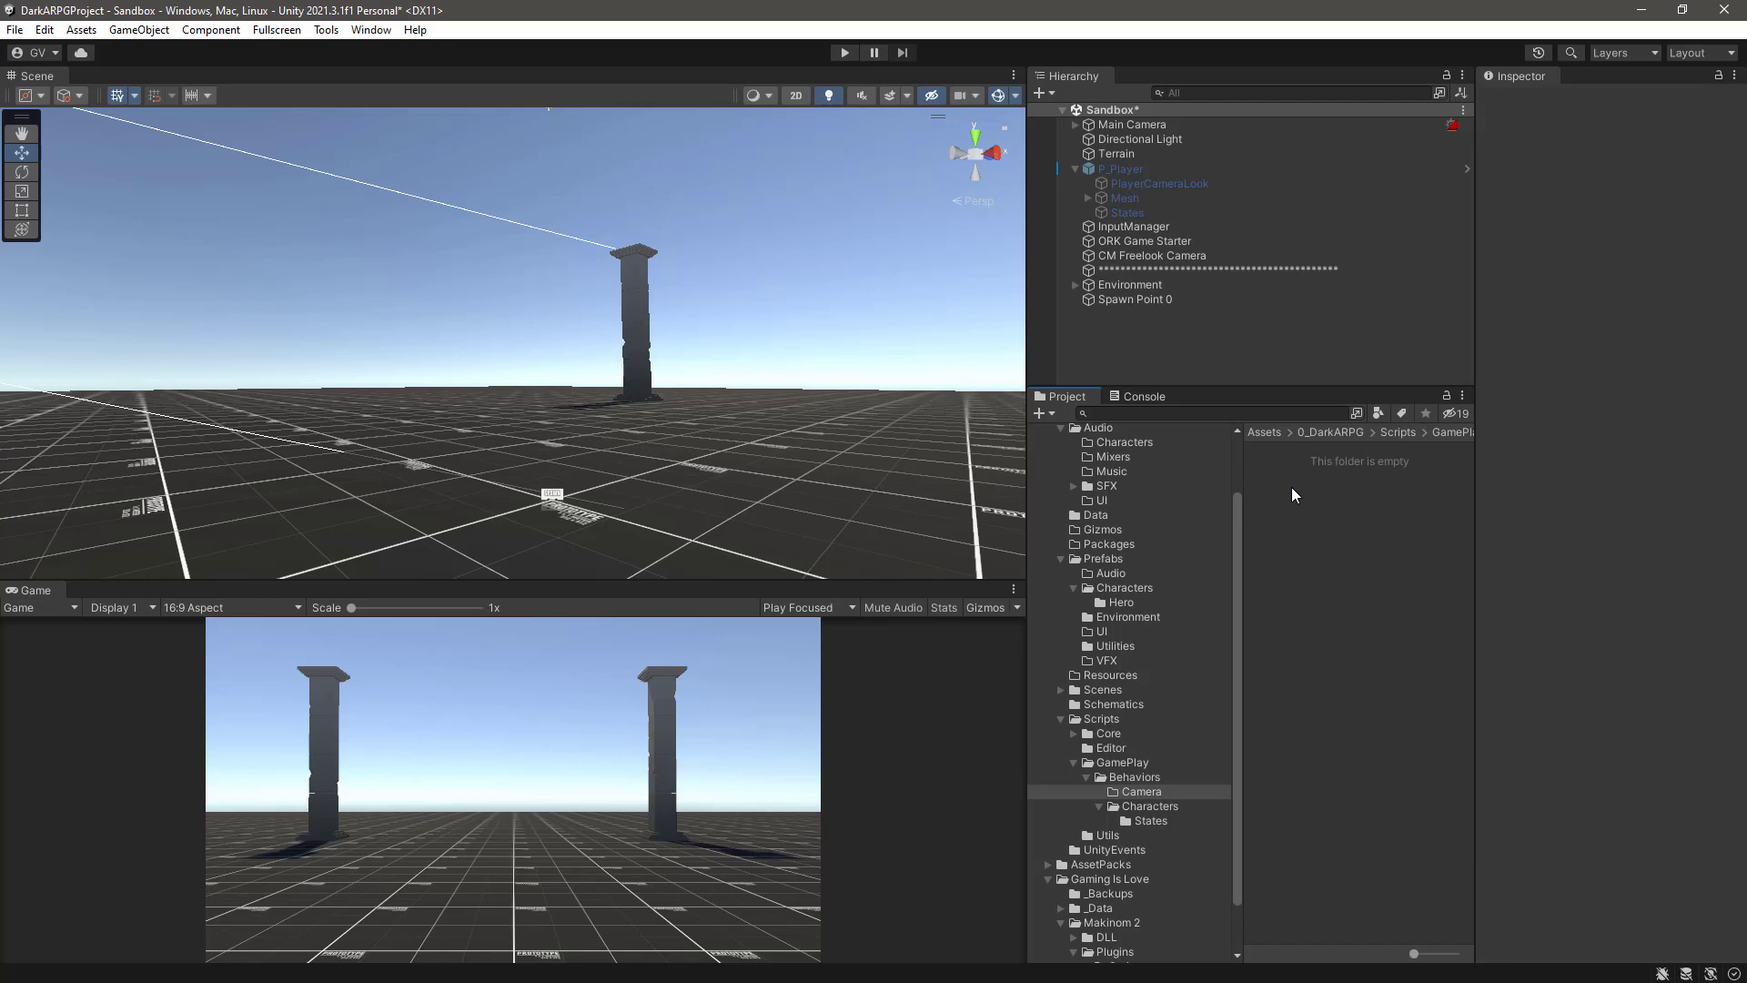
{"action": "right_click", "coordinate": [1291, 488]}
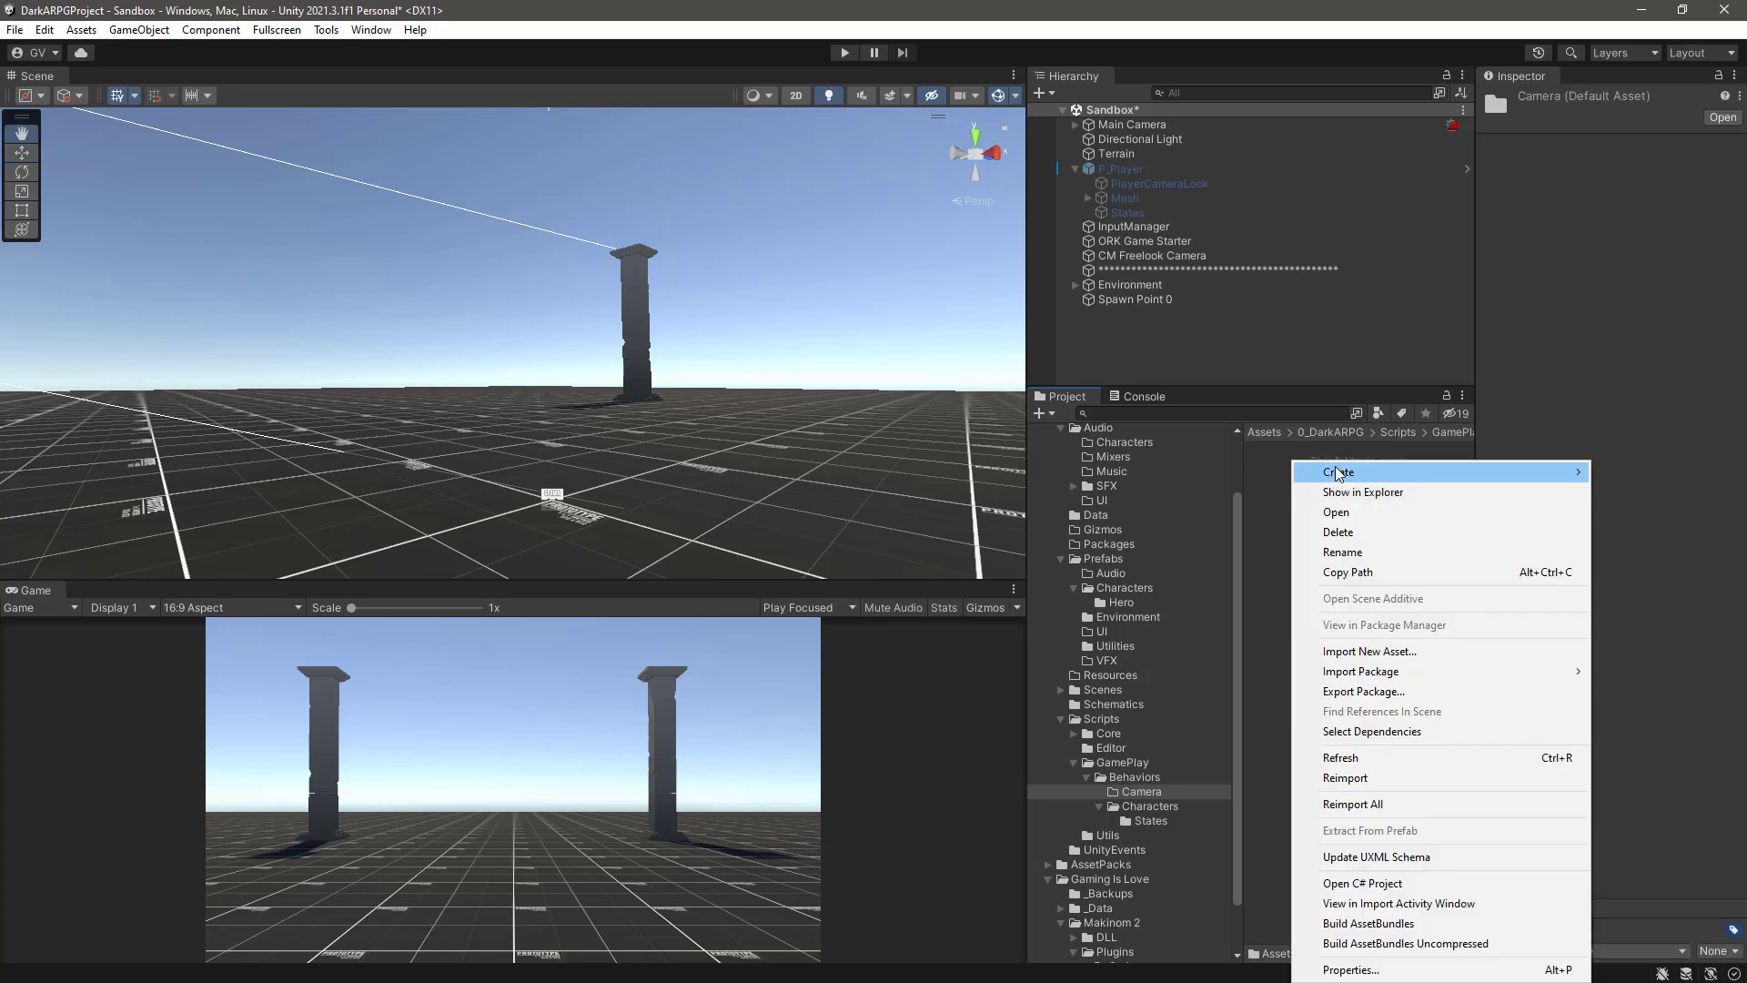
{"action": "mouse_move", "coordinate": [1337, 471]}
{"action": "left_click", "coordinate": [1129, 123]}
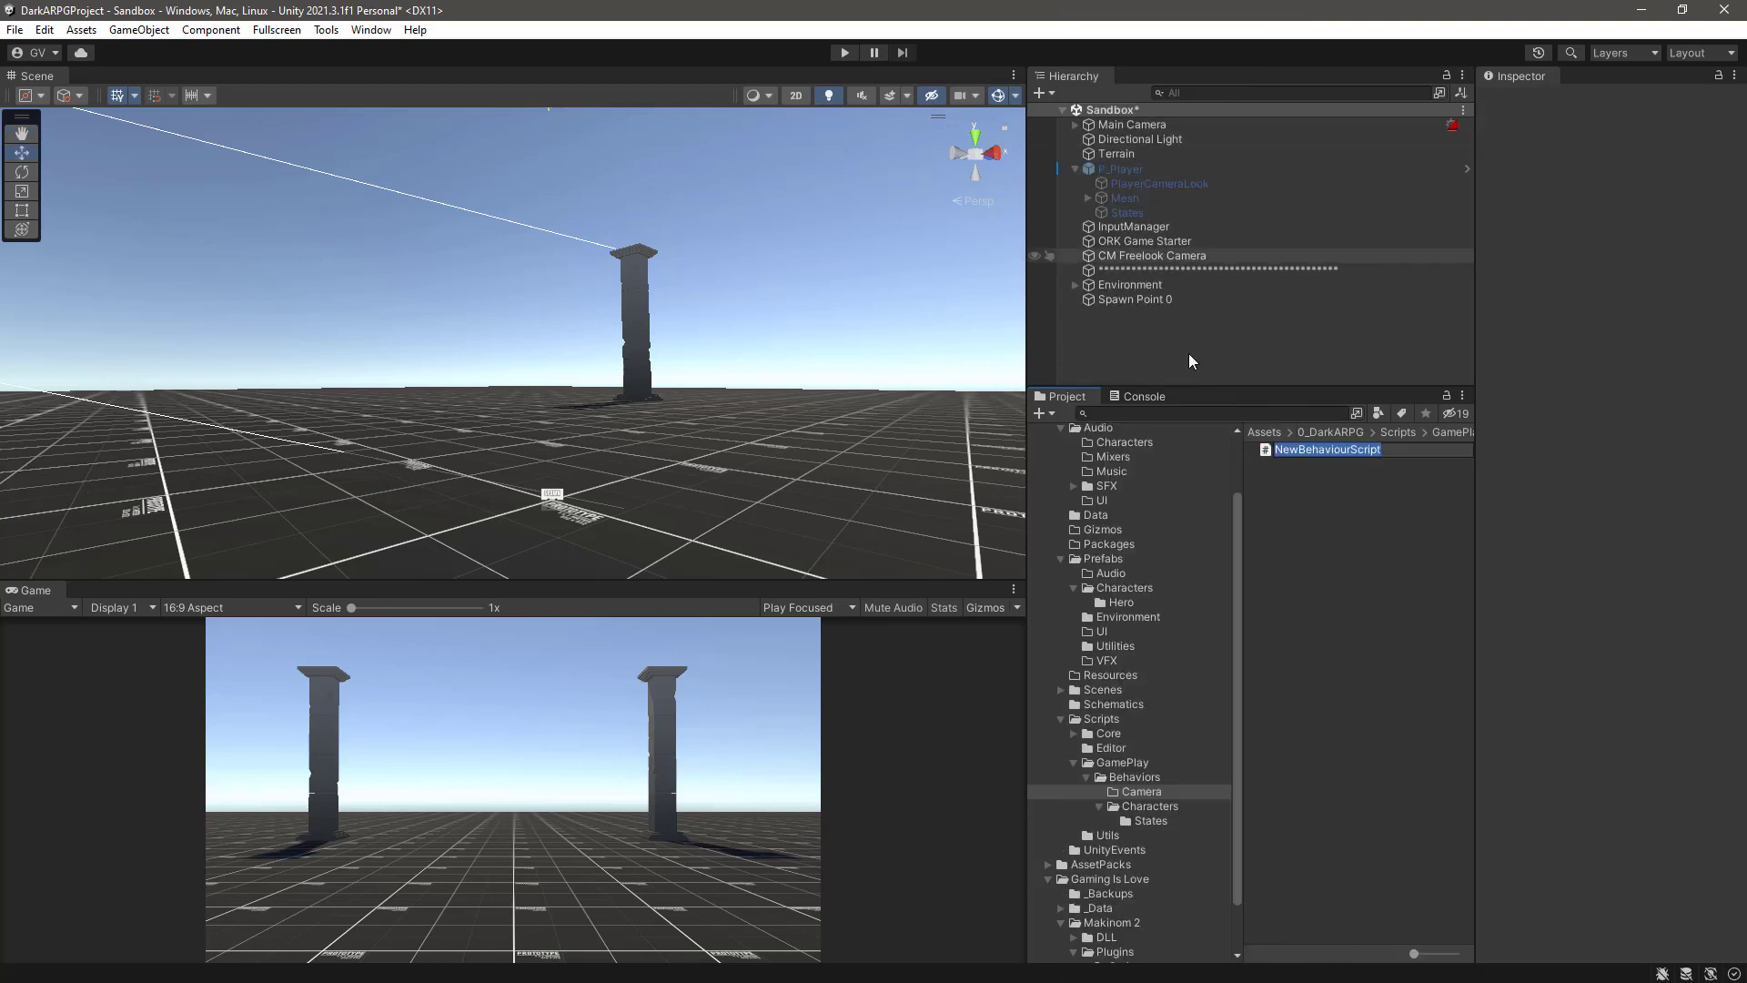
{"action": "type", "text": "Cinem"}
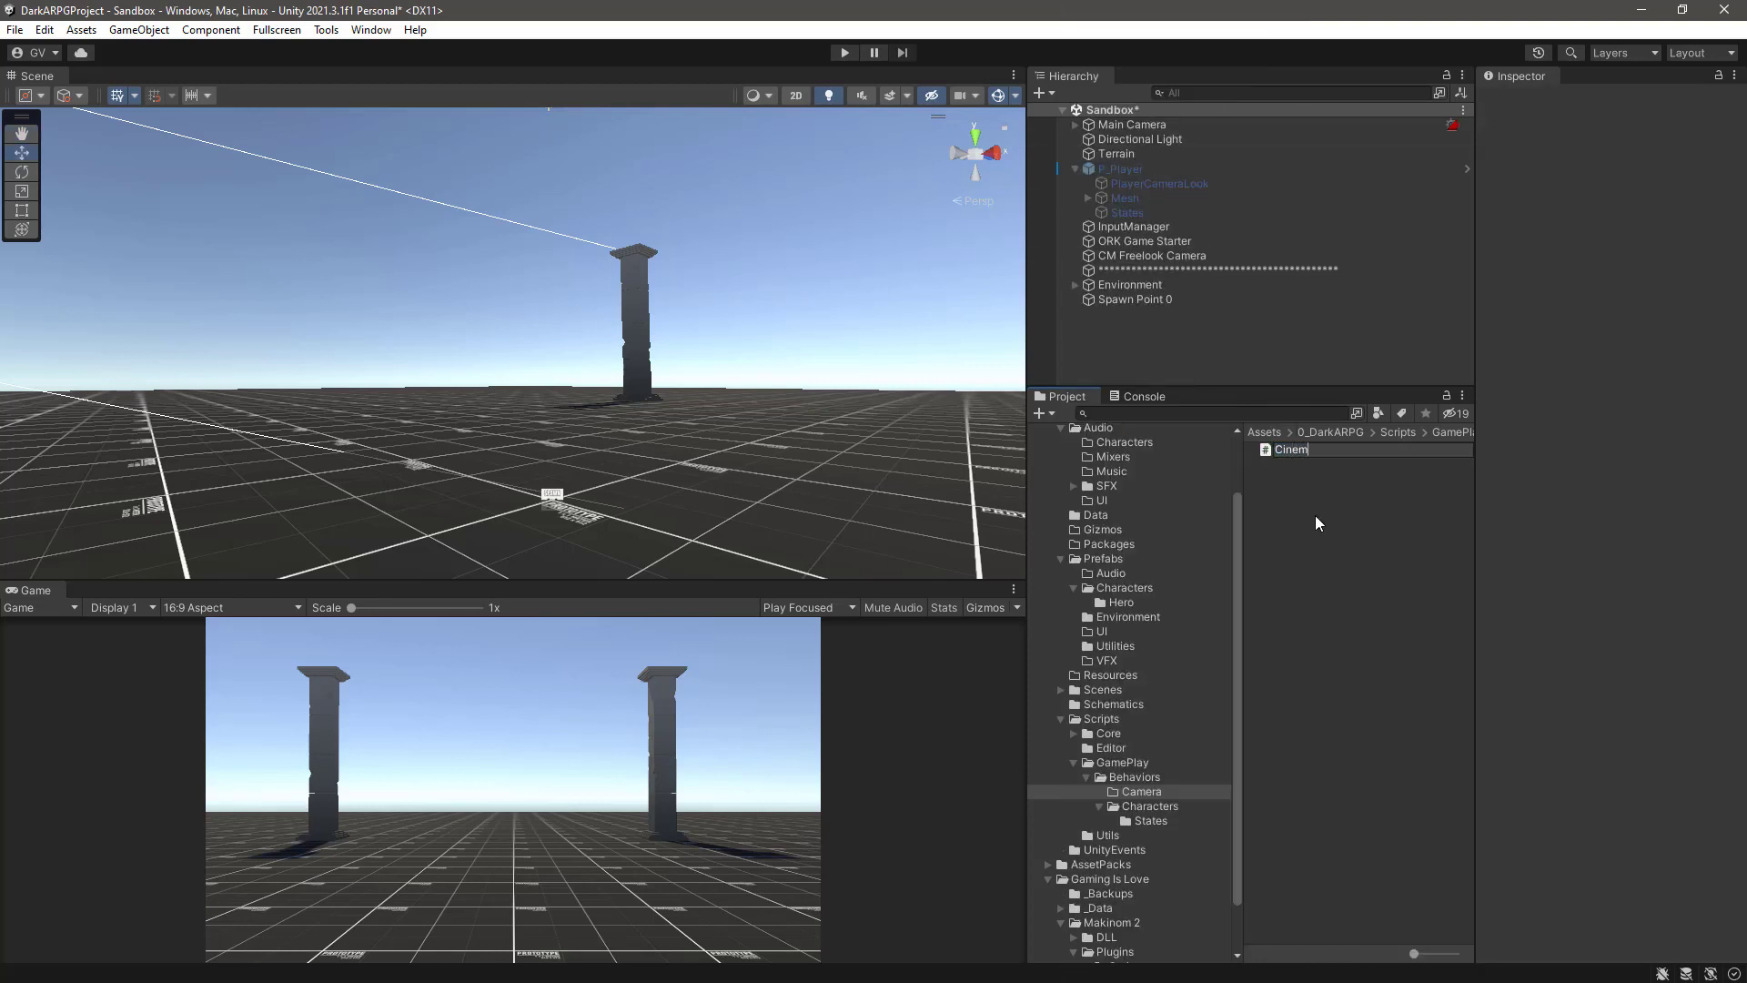
{"action": "type", "text": "achineLookAtMe"}
{"action": "key", "text": "Return"}
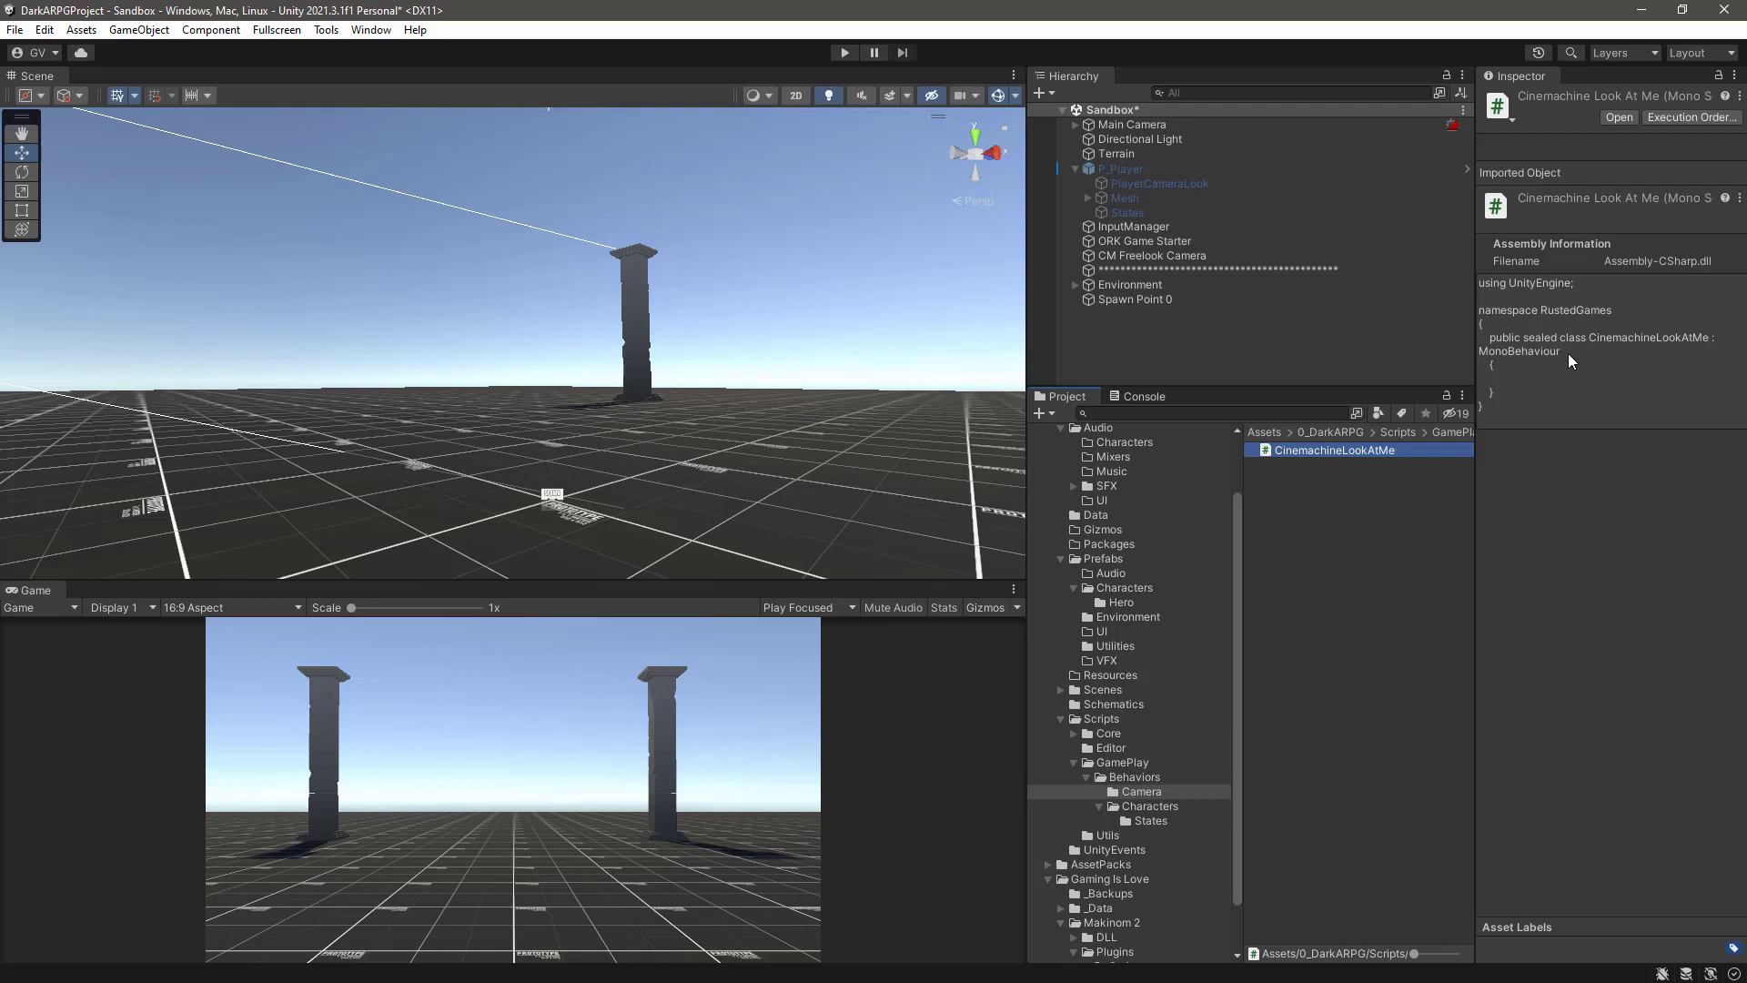
Step: Open the P_Player prefab, add the CinemachineLookAtMe script to its PlayerCameraLook object, and return to the Sandbox scene
{"action": "left_click", "coordinate": [1147, 171]}
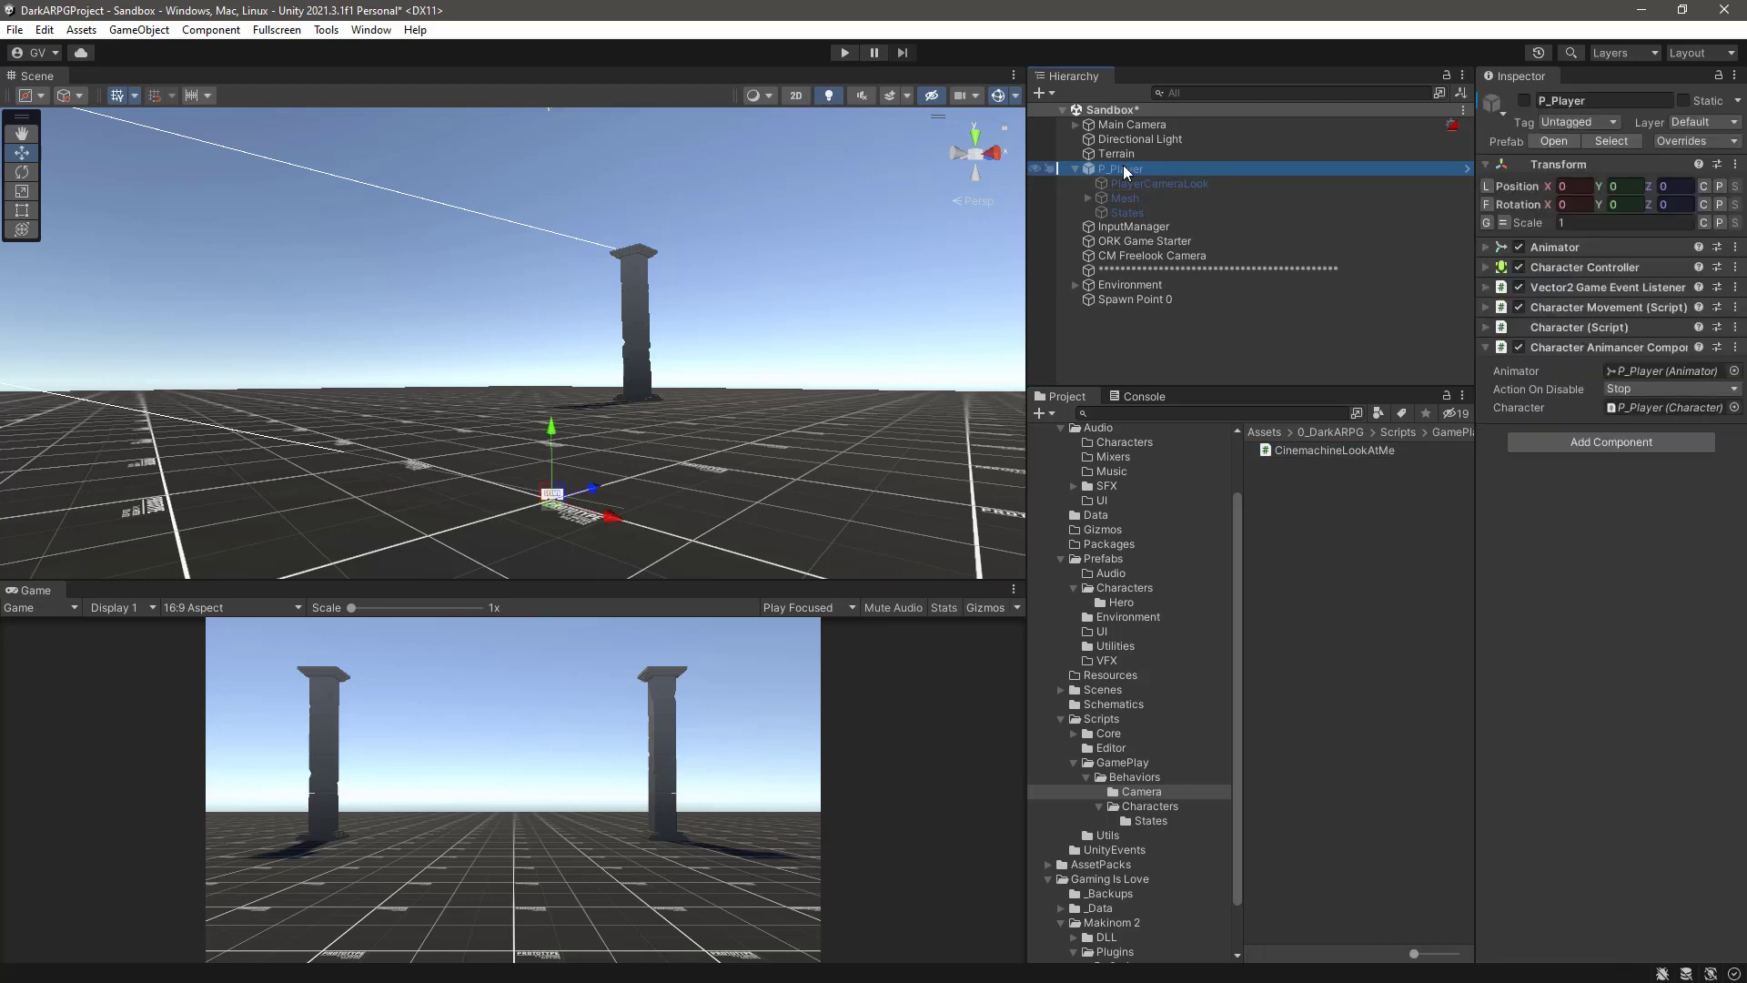
{"action": "left_click", "coordinate": [1553, 141]}
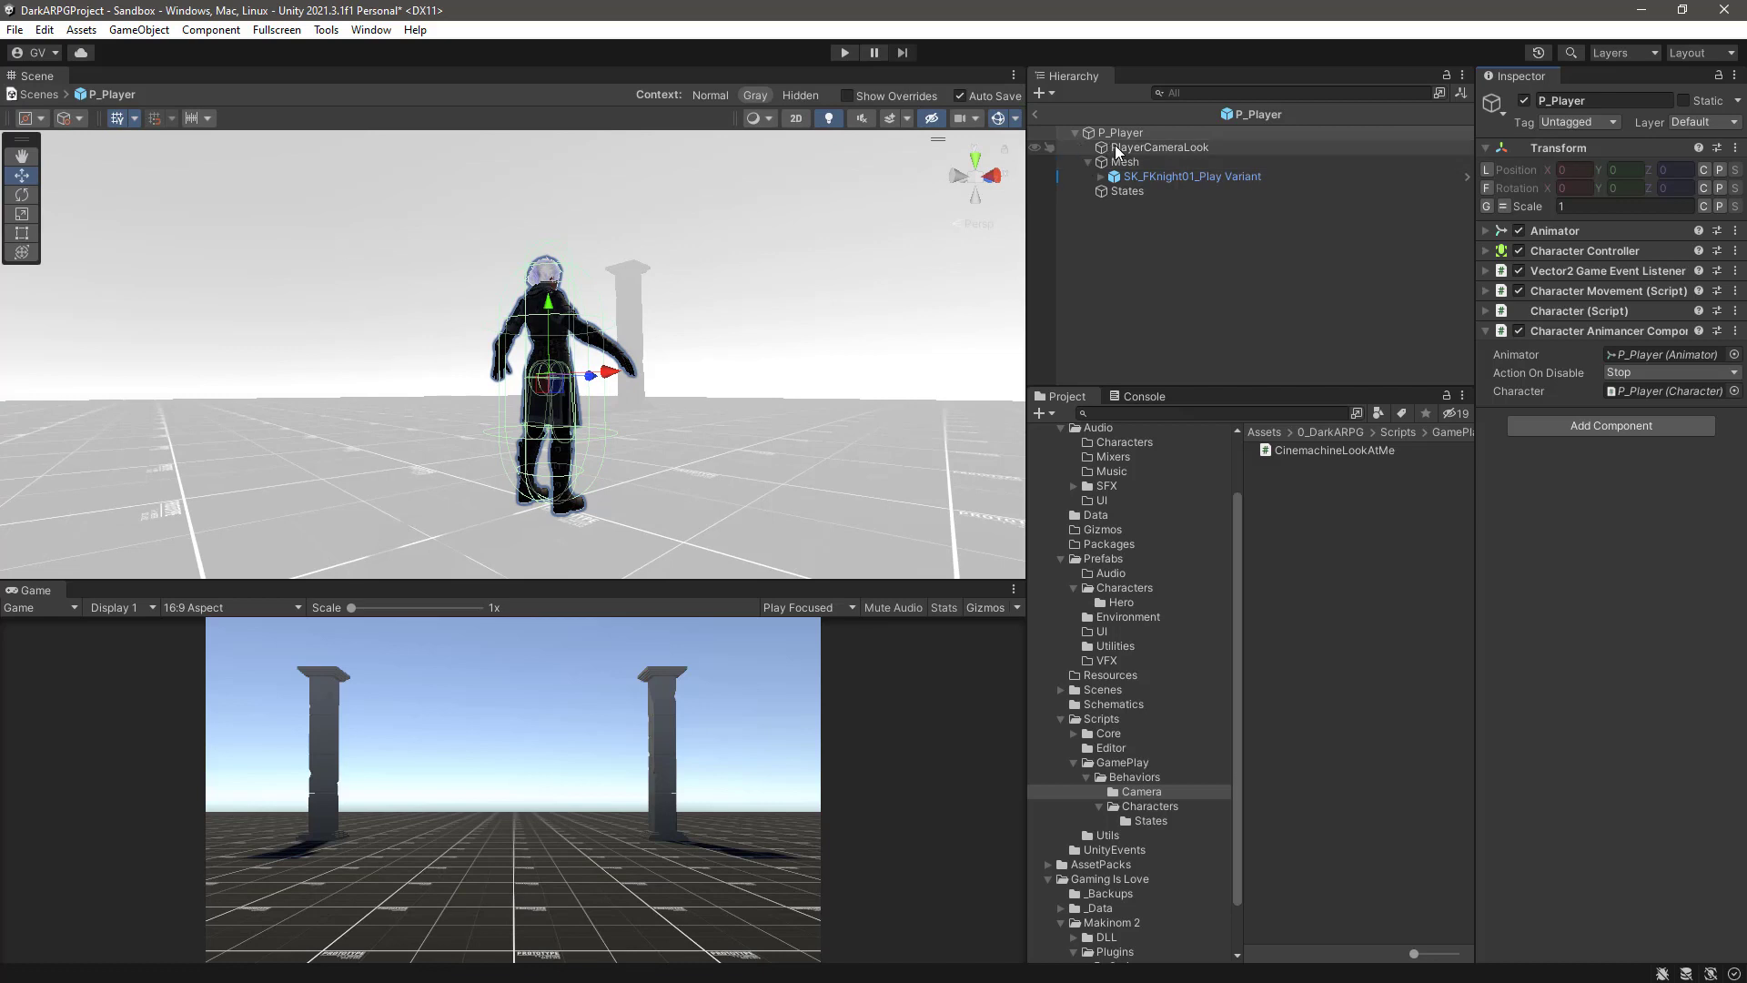
{"action": "left_click", "coordinate": [1116, 145]}
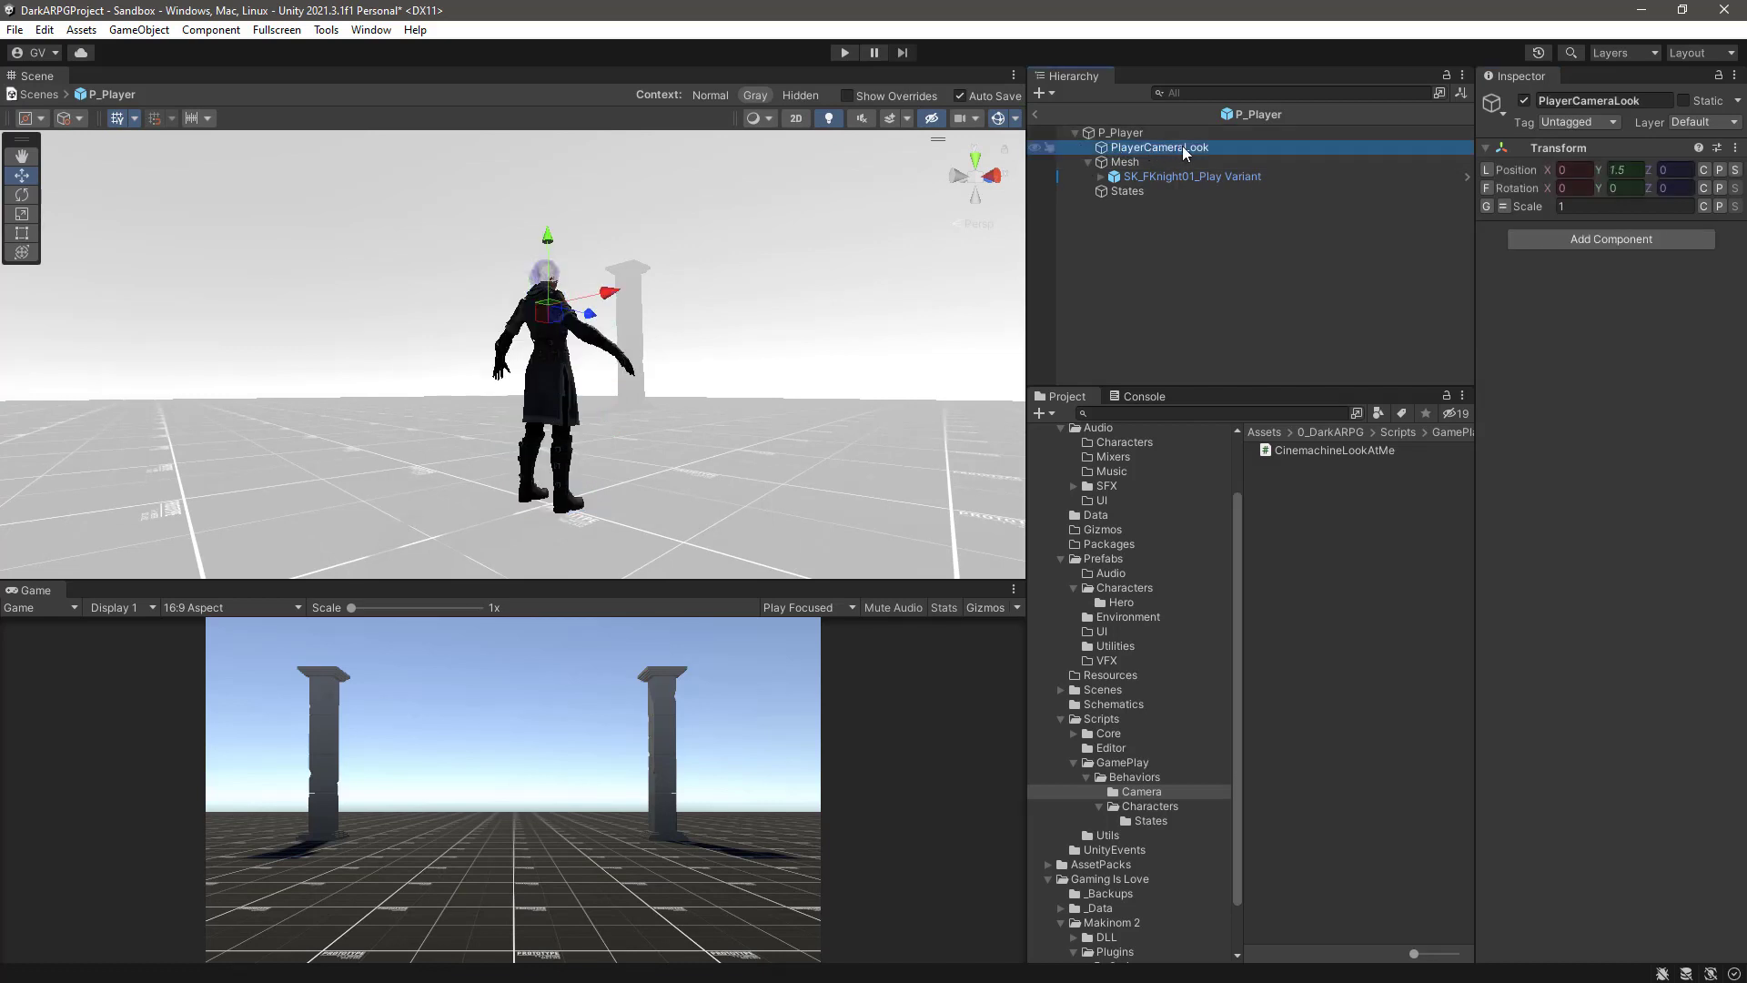
{"action": "left_click_drag", "start_coordinate": [1279, 450], "coordinate": [1609, 340]}
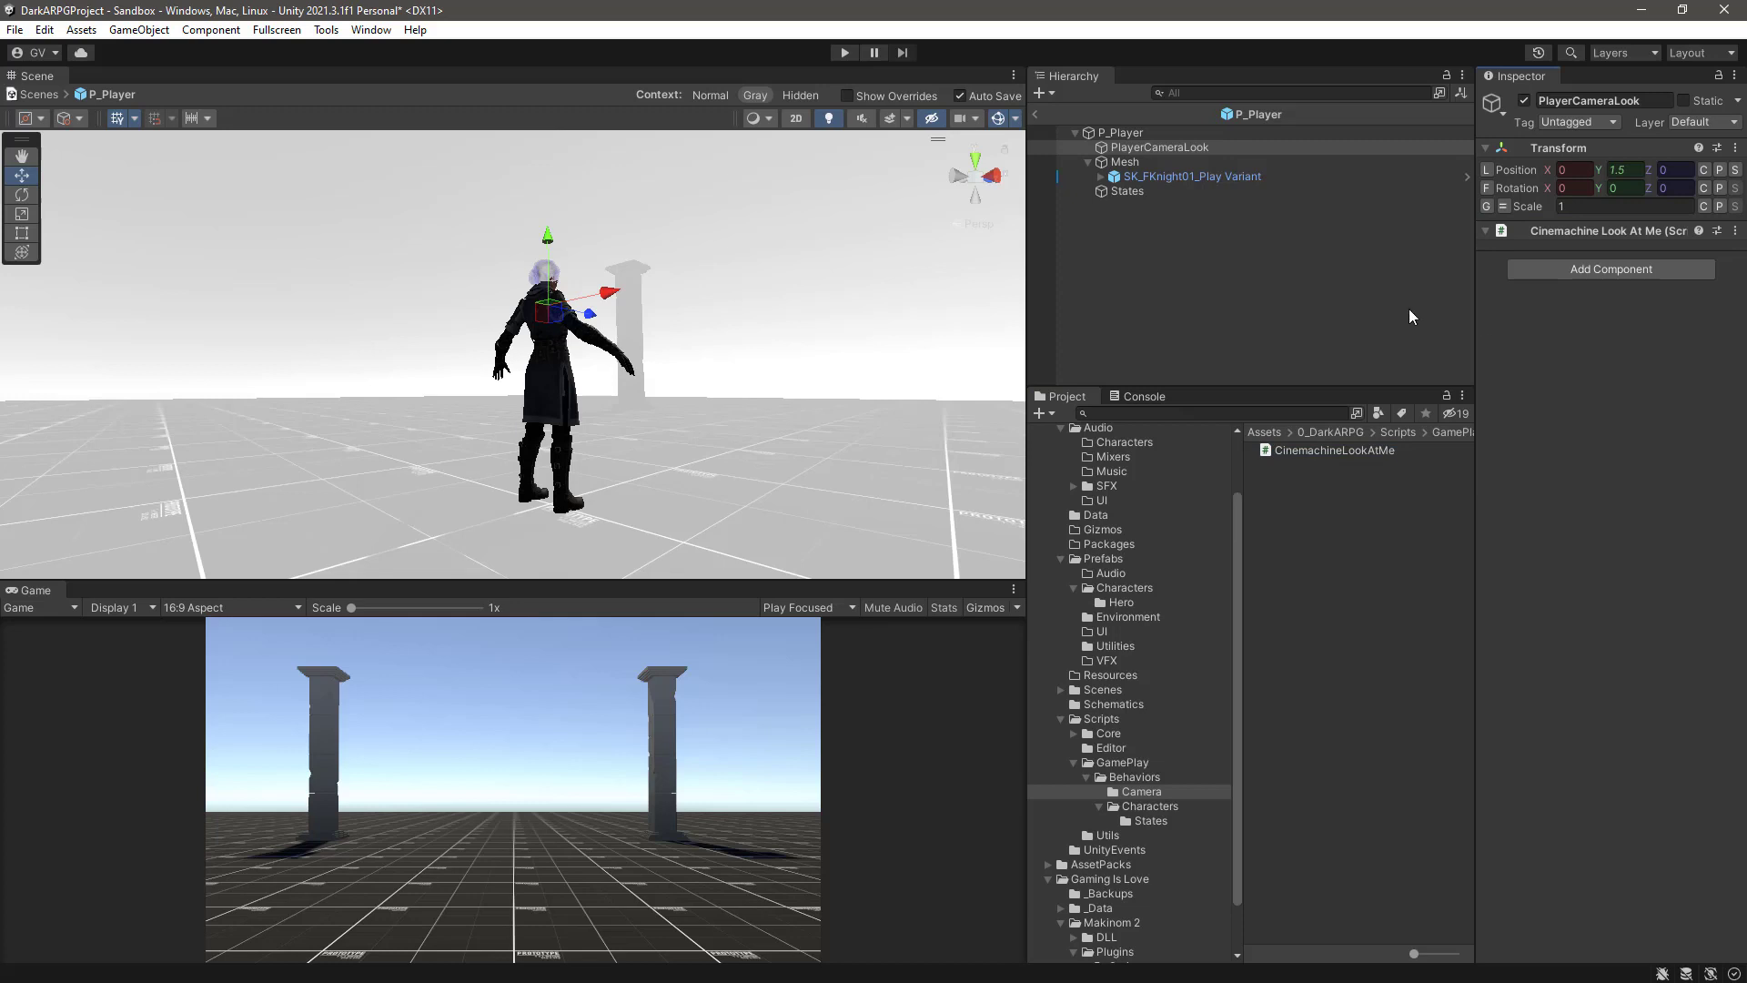
{"action": "left_click", "coordinate": [1037, 114]}
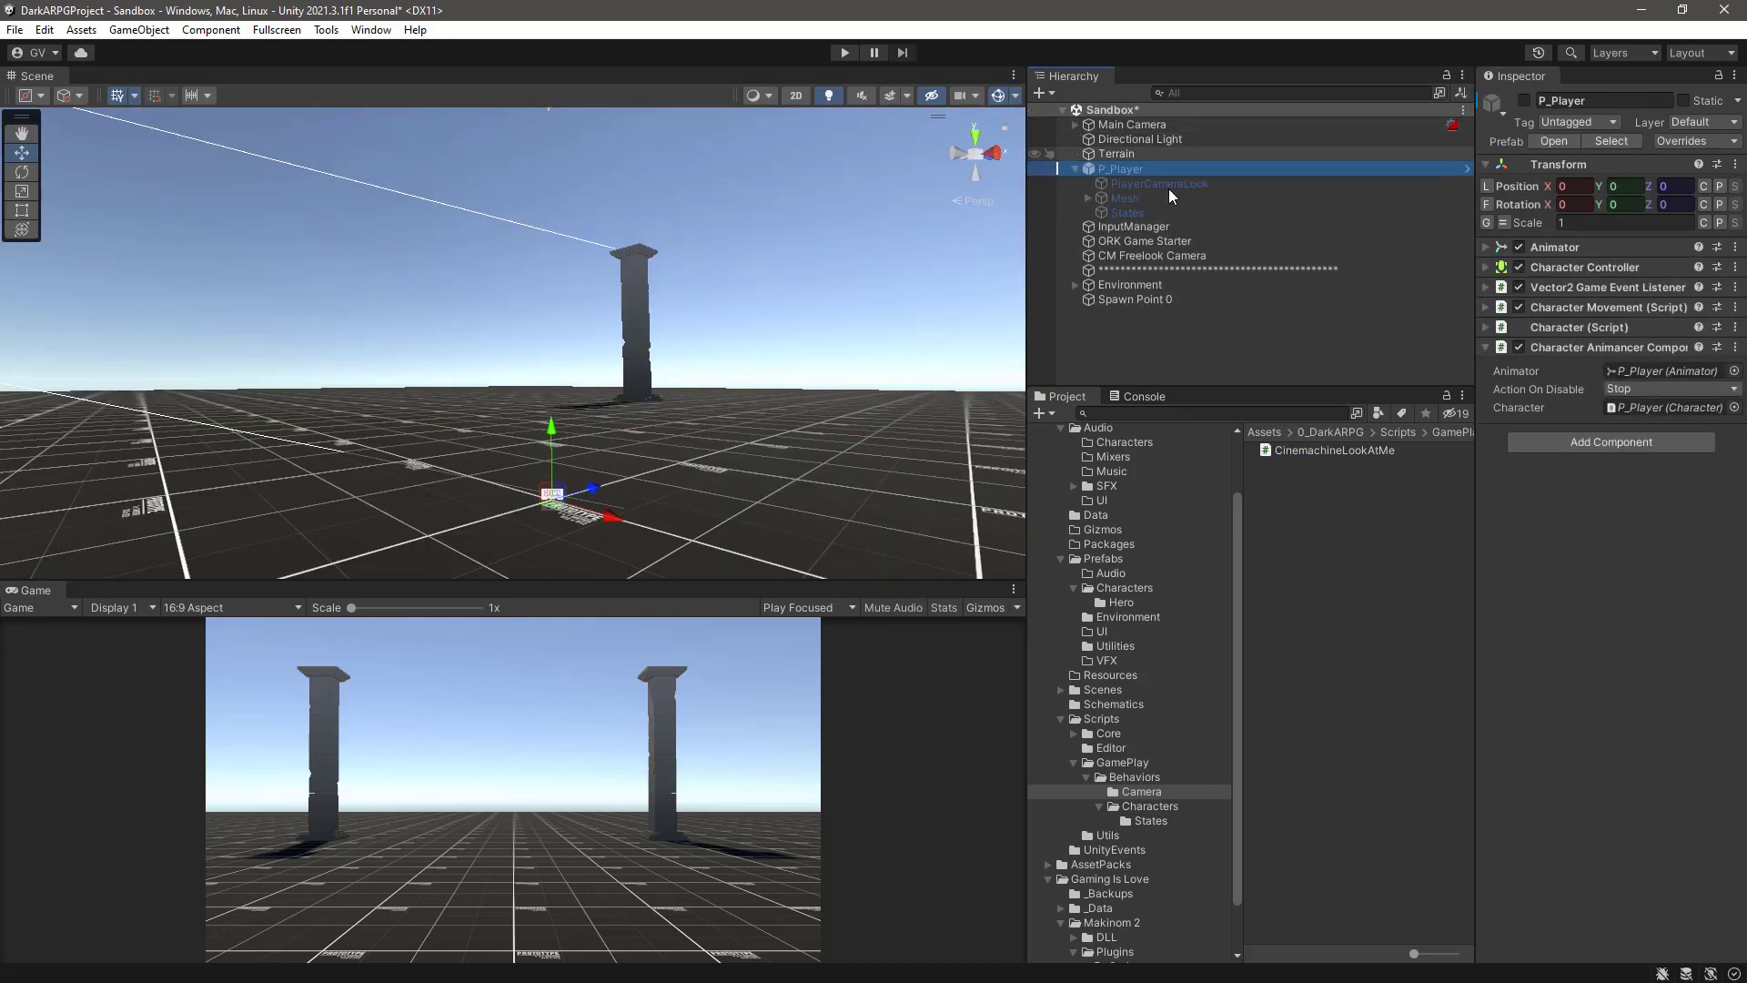
Step: Open the Main Camera's ORK_Cinemachine_CameraControlWrapper script in Visual Studio and review its fields and Start method
{"action": "left_click", "coordinate": [1152, 128]}
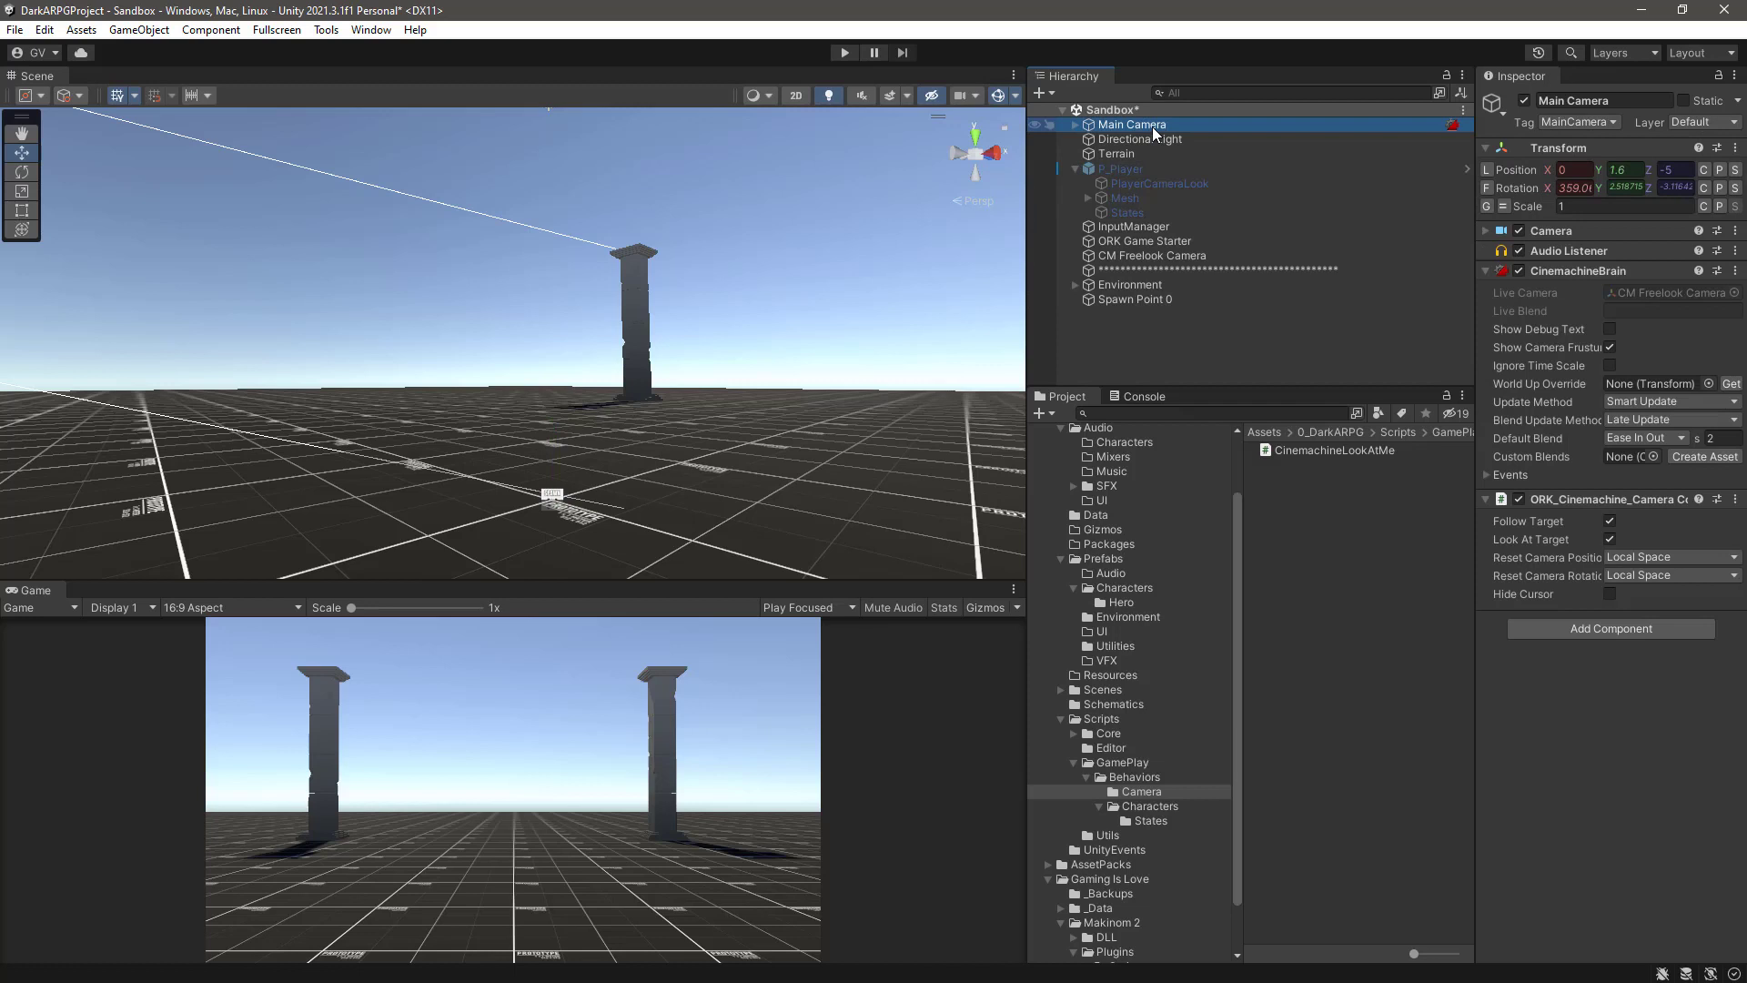
{"action": "left_click", "coordinate": [1735, 502]}
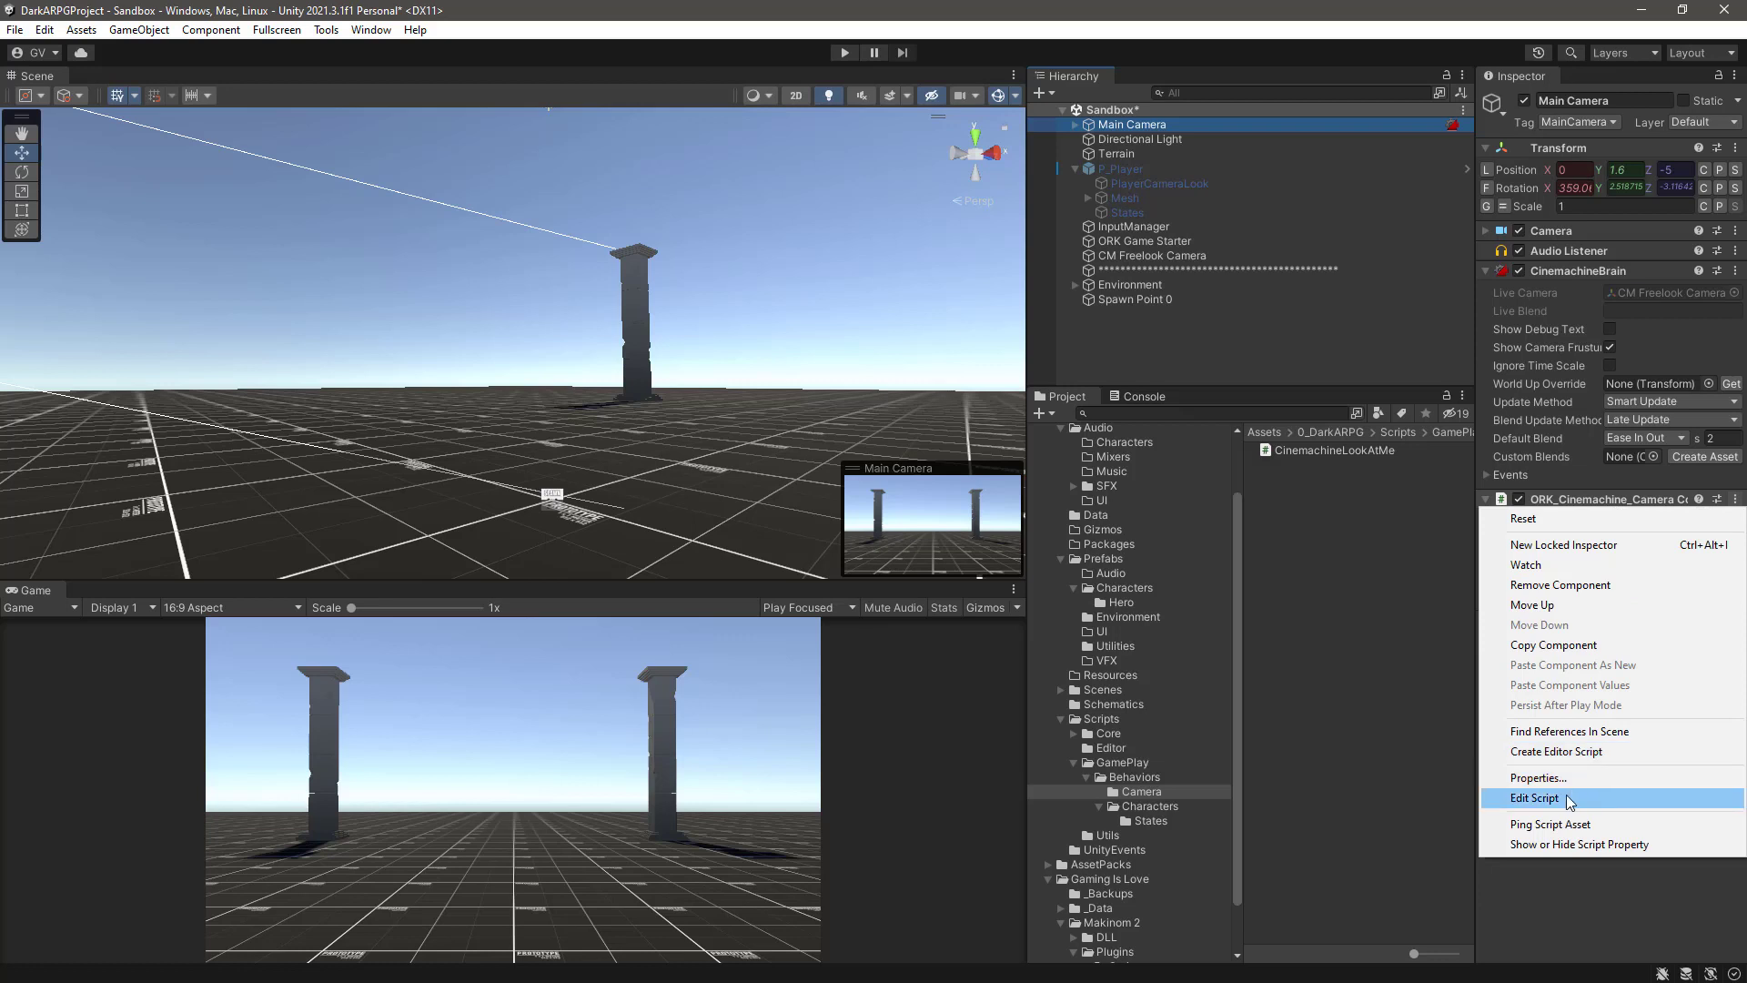
{"action": "left_click", "coordinate": [1536, 798]}
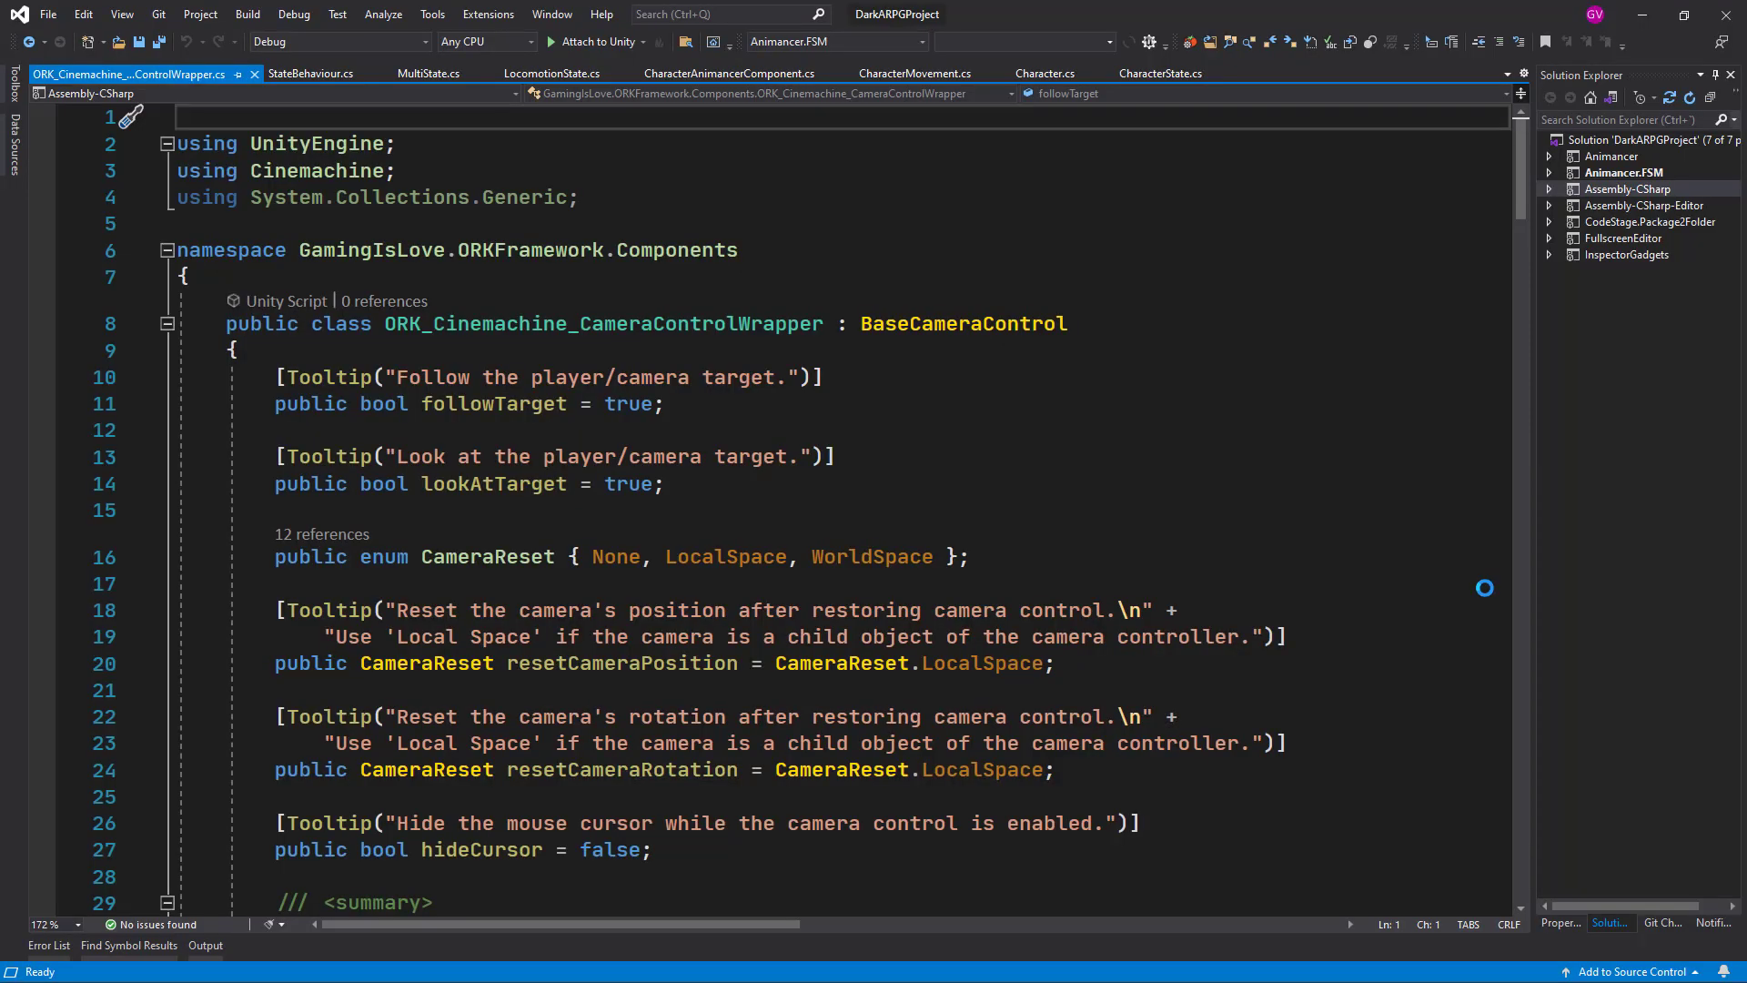
{"action": "scroll", "coordinate": [1313, 509], "scroll_direction": "down", "scroll_amount": 2}
{"action": "scroll", "coordinate": [1313, 510], "scroll_direction": "down", "scroll_amount": 15}
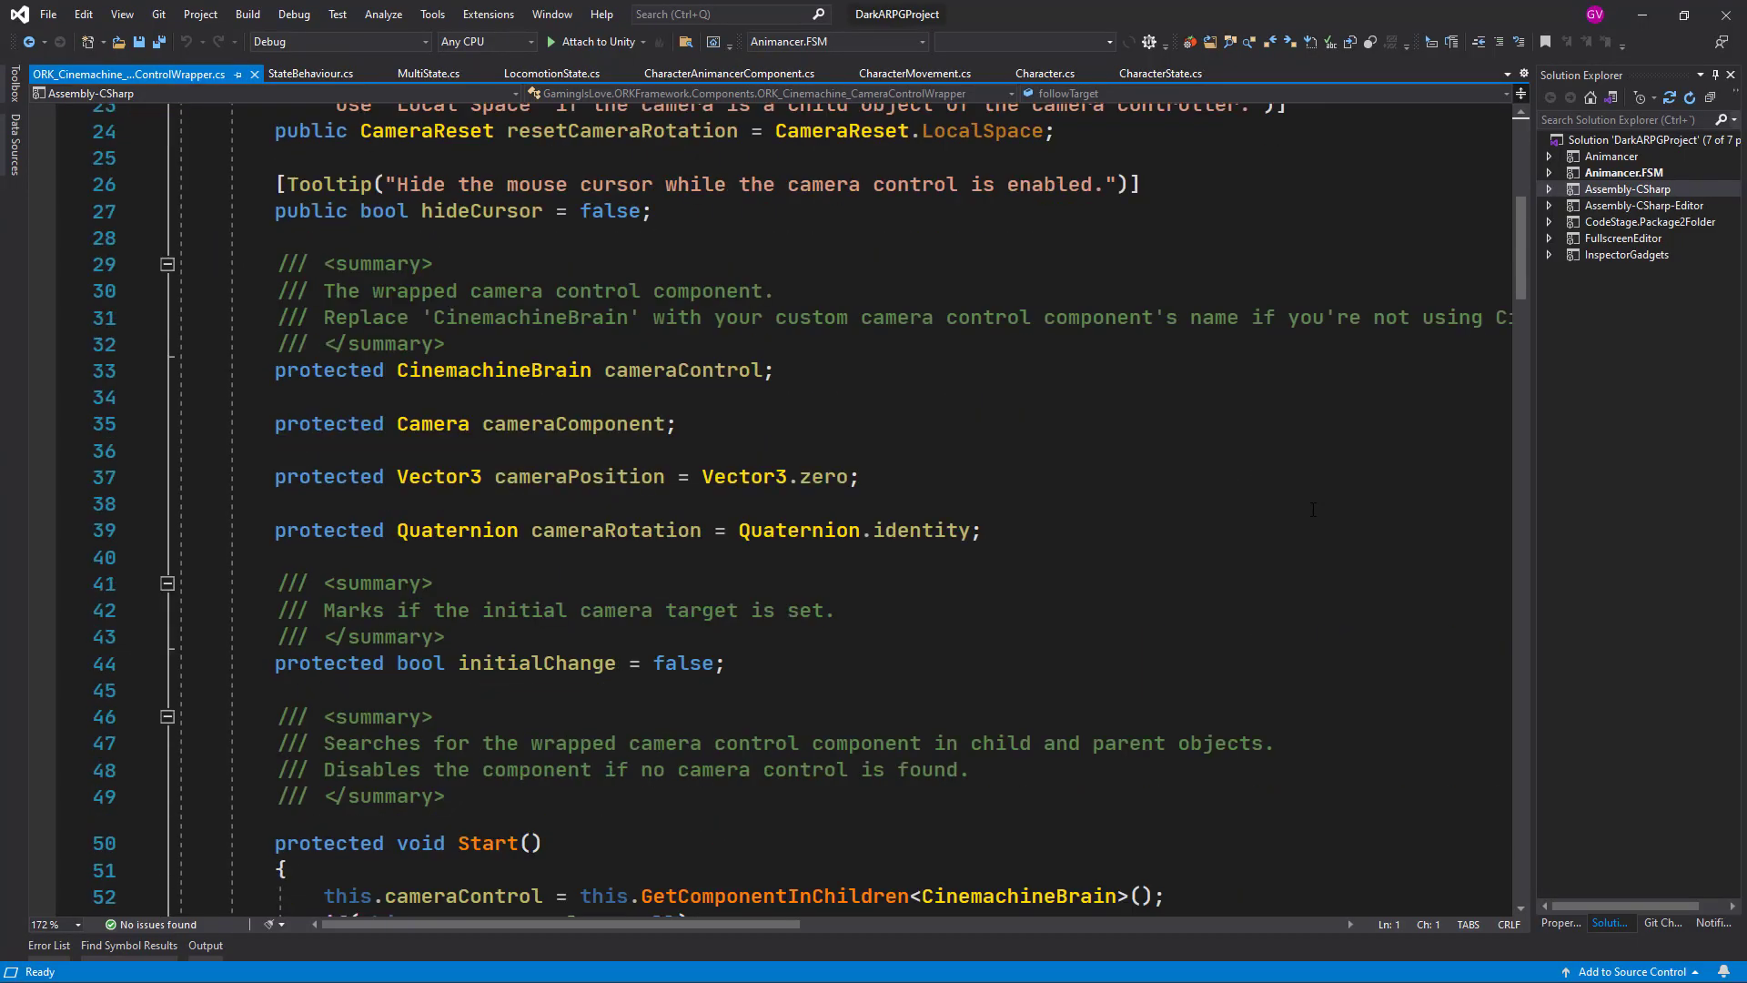
{"action": "scroll", "coordinate": [1313, 509], "scroll_direction": "up", "scroll_amount": 2}
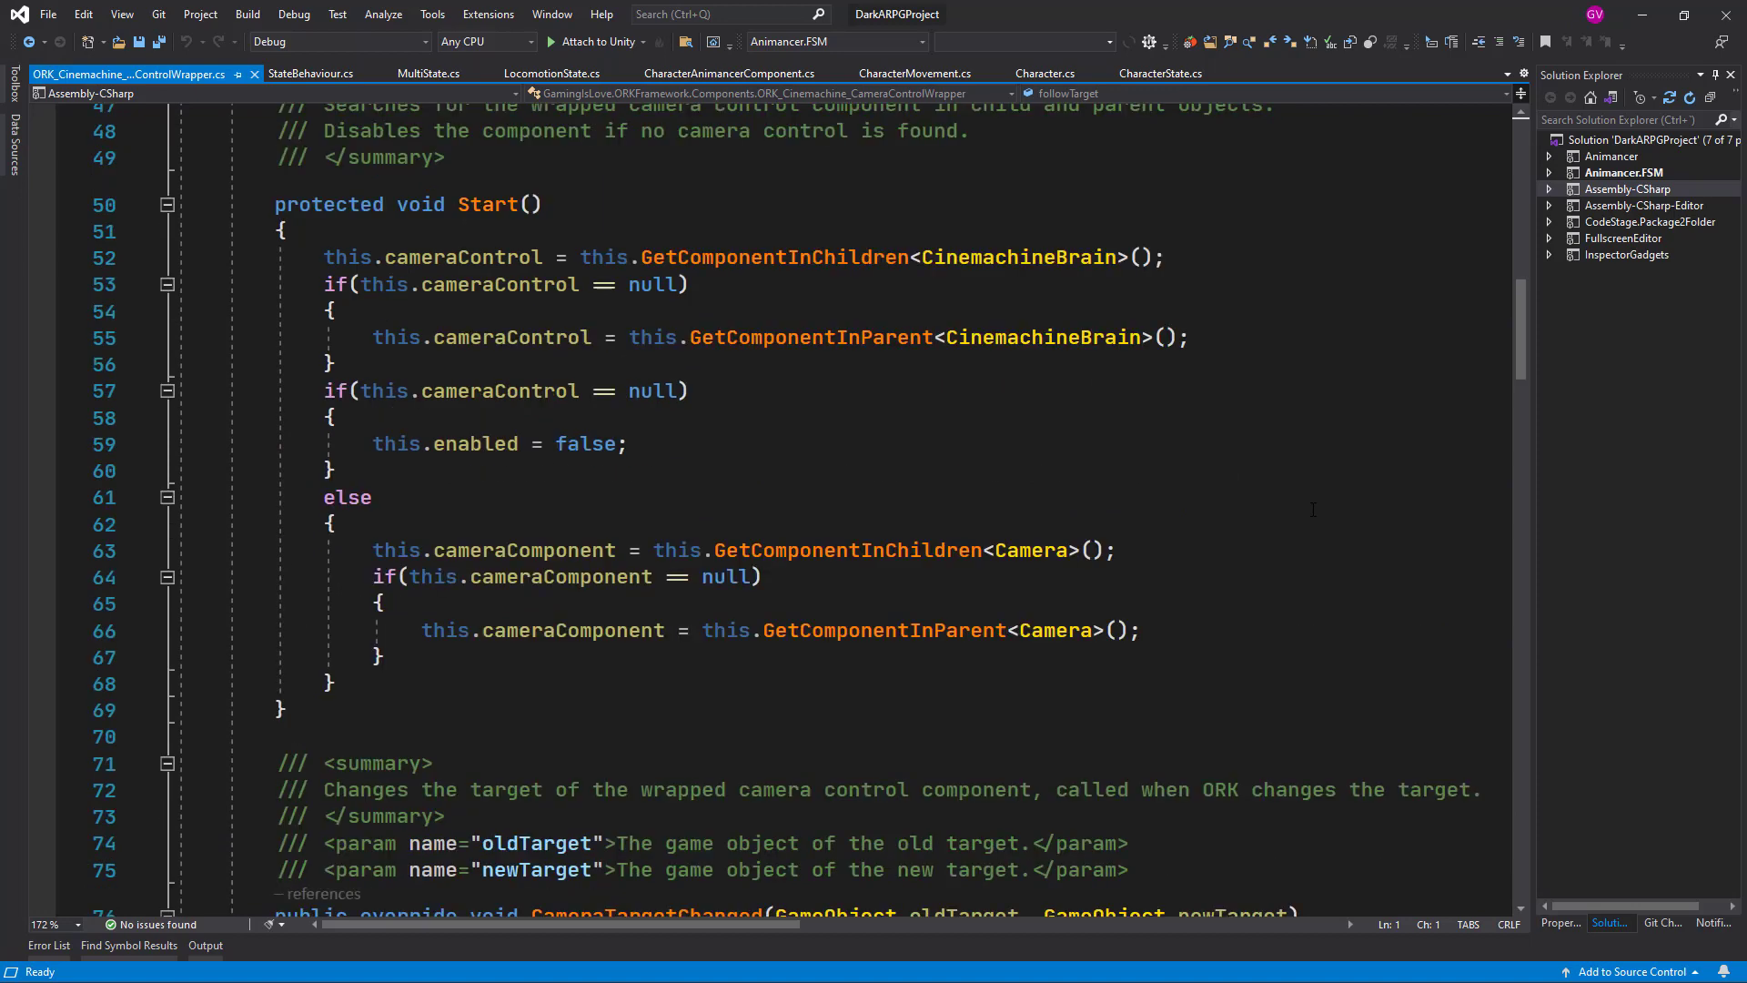
{"action": "mouse_move", "coordinate": [452, 219]}
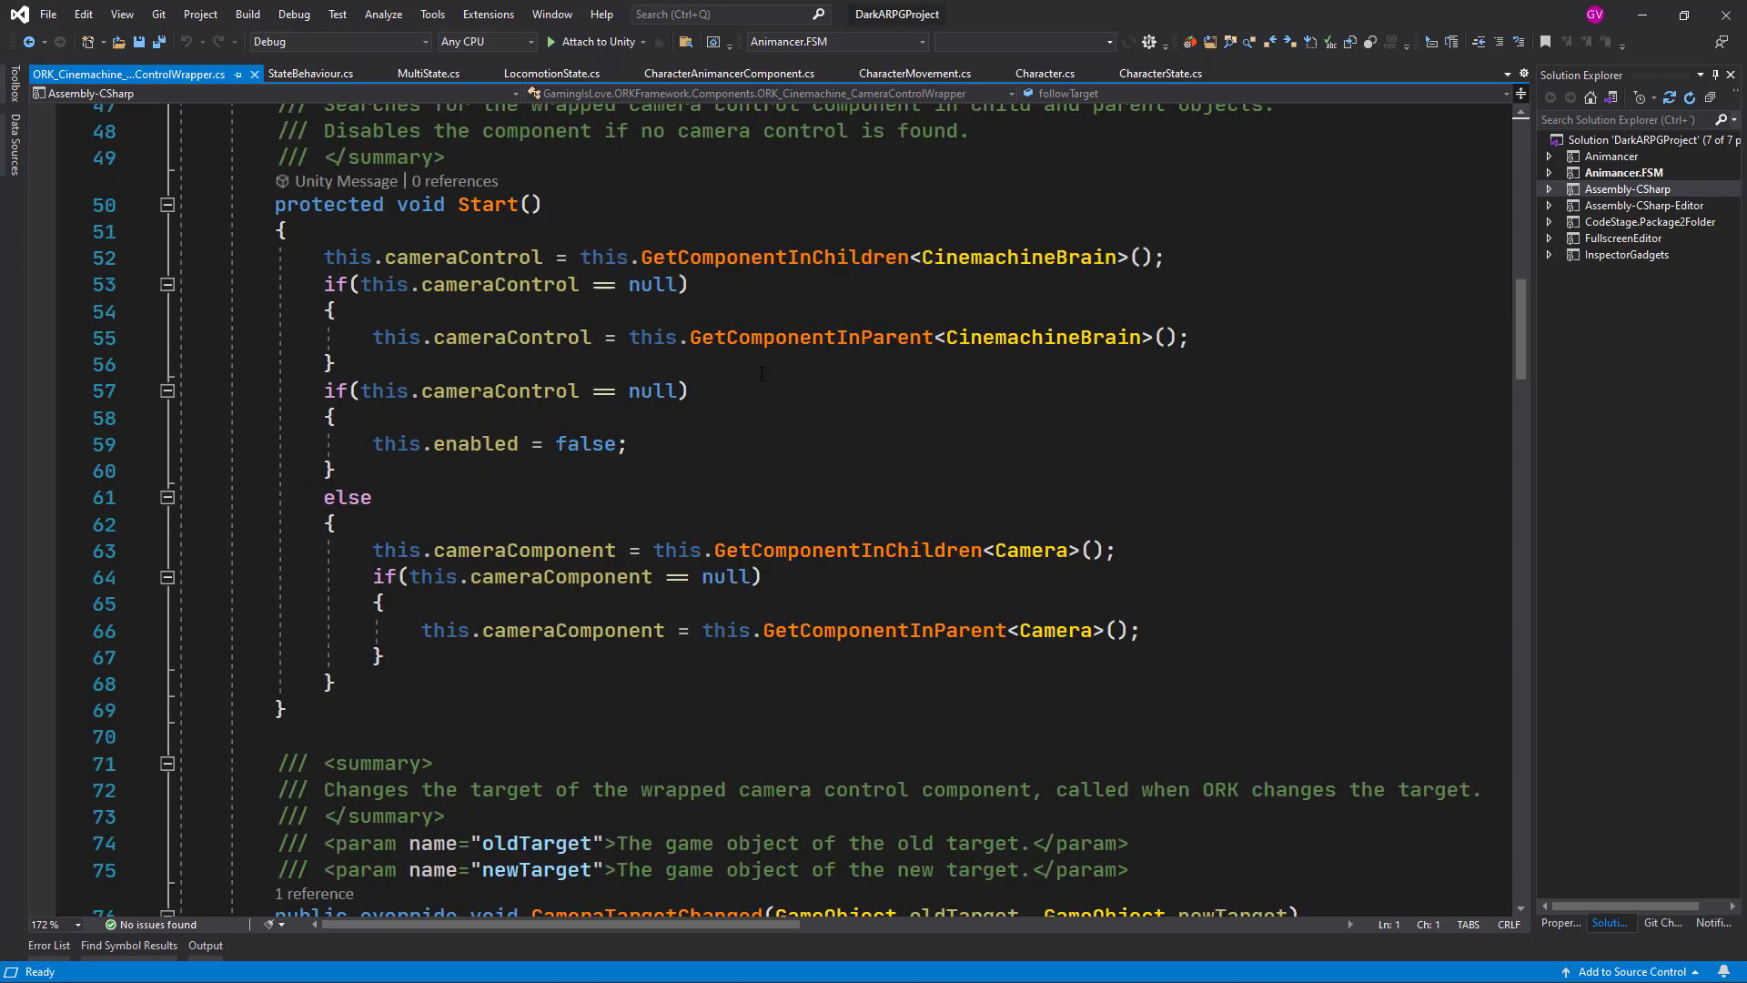
Step: Examine how the wrapper's CameraTargetChanged method assigns the active virtual camera's Follow and LookAt targets
{"action": "scroll", "coordinate": [1310, 477], "scroll_direction": "down", "scroll_amount": 4}
{"action": "scroll", "coordinate": [1011, 422], "scroll_direction": "down", "scroll_amount": 6}
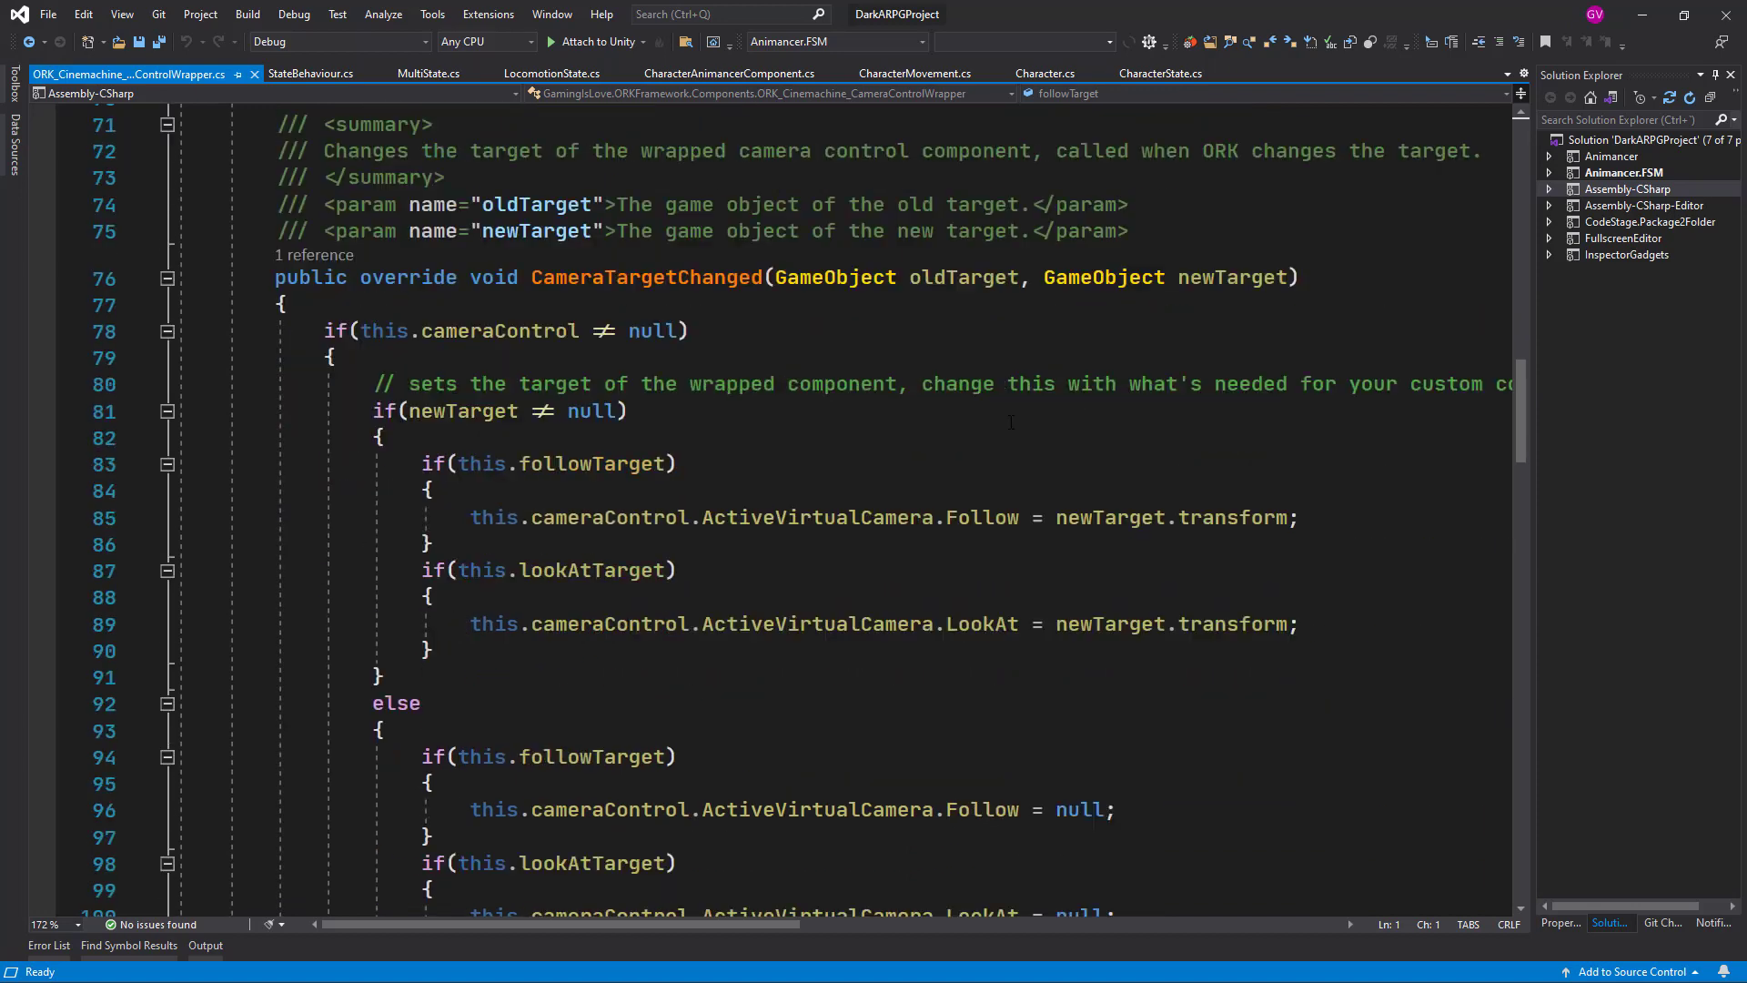
{"action": "scroll", "coordinate": [548, 349], "scroll_direction": "up", "scroll_amount": 4}
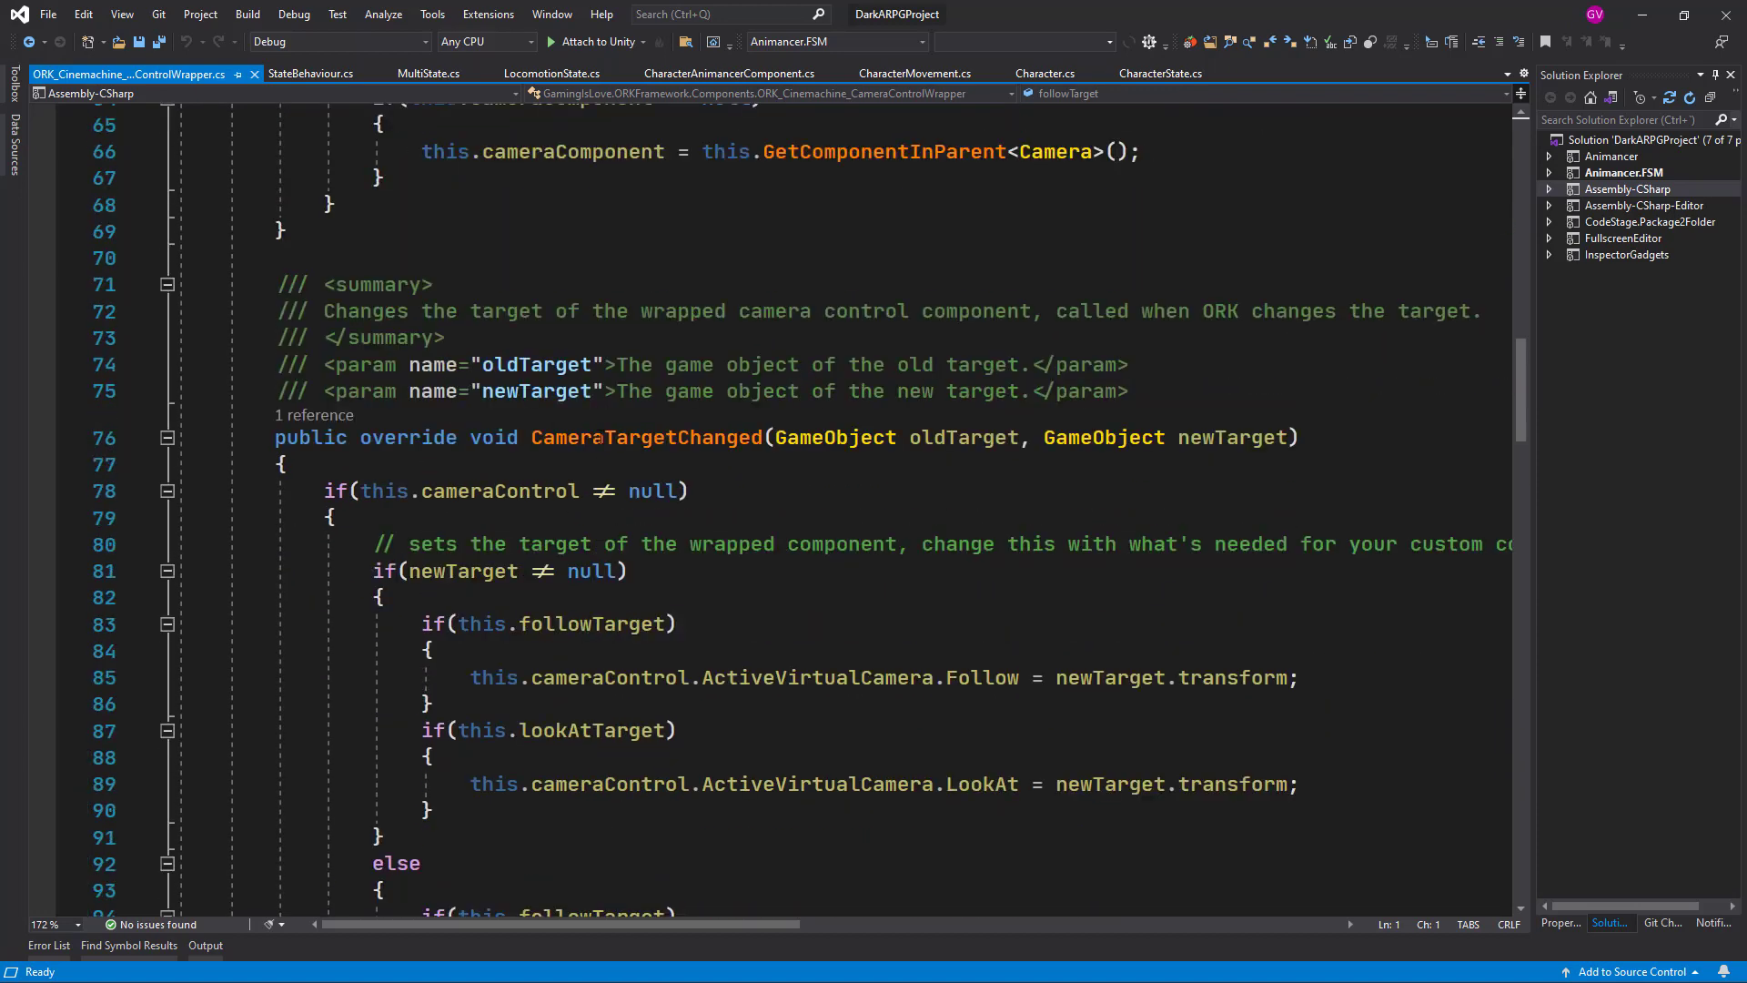
{"action": "double_click", "coordinate": [600, 438]}
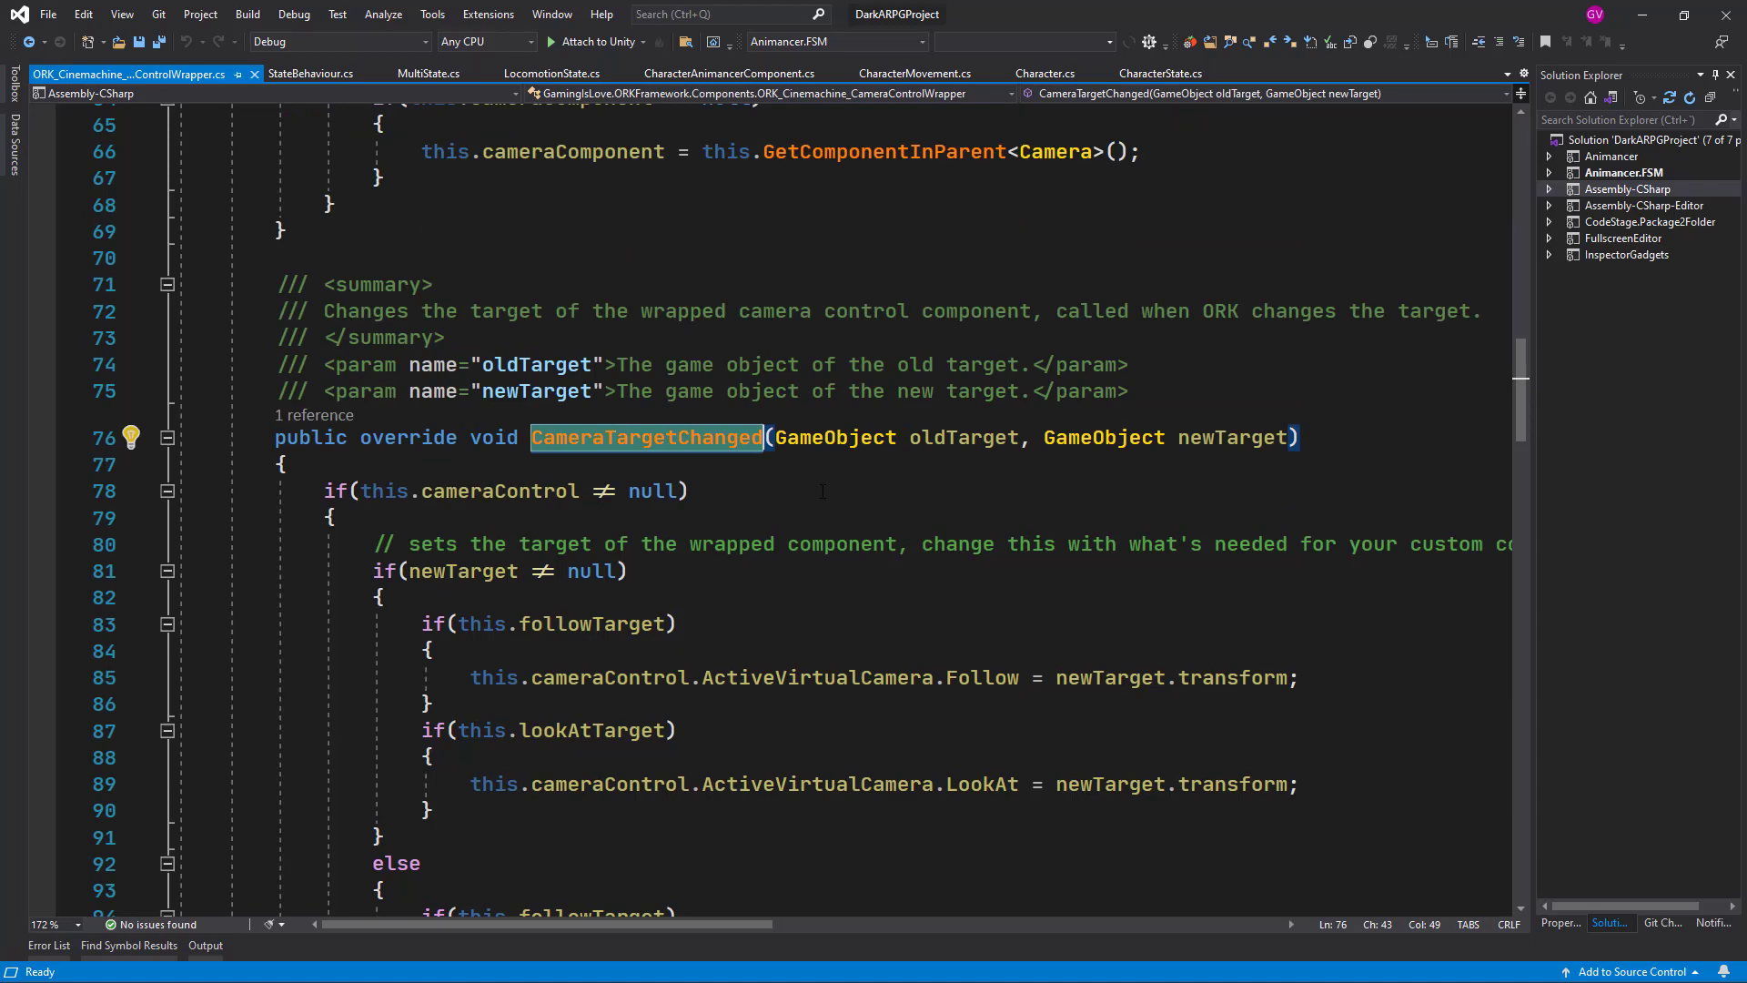
{"action": "scroll", "coordinate": [959, 480], "scroll_direction": "down", "scroll_amount": 2}
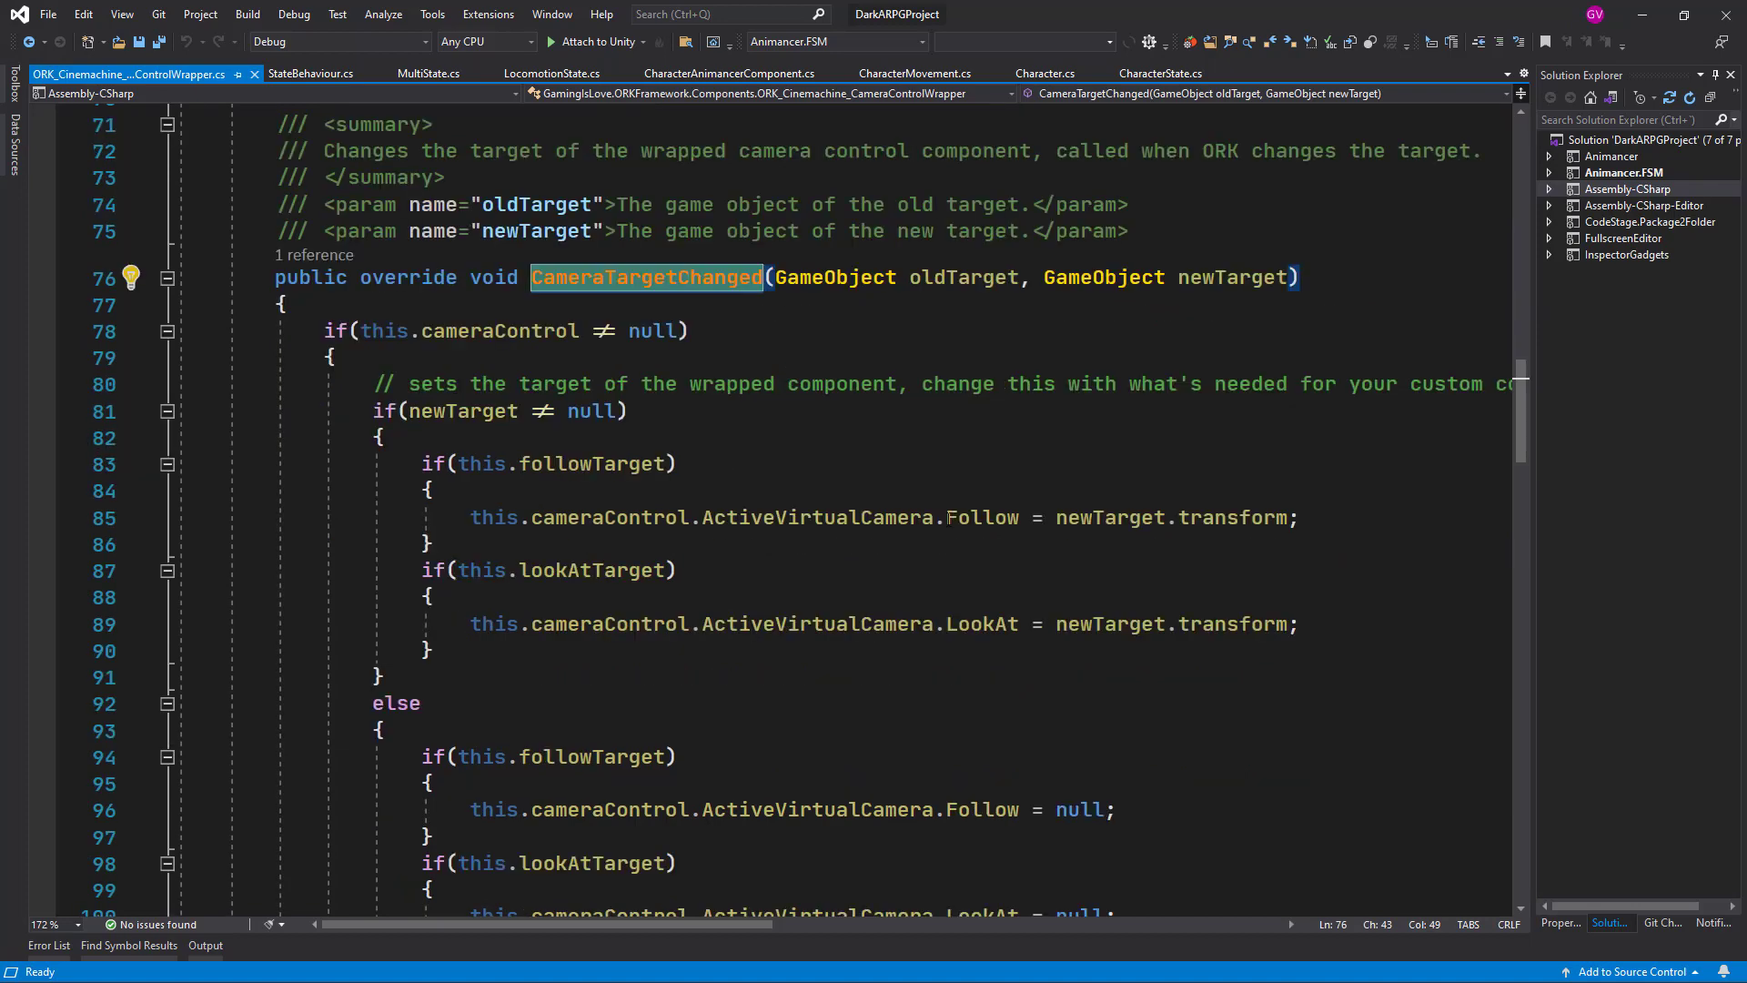
{"action": "double_click", "coordinate": [983, 517]}
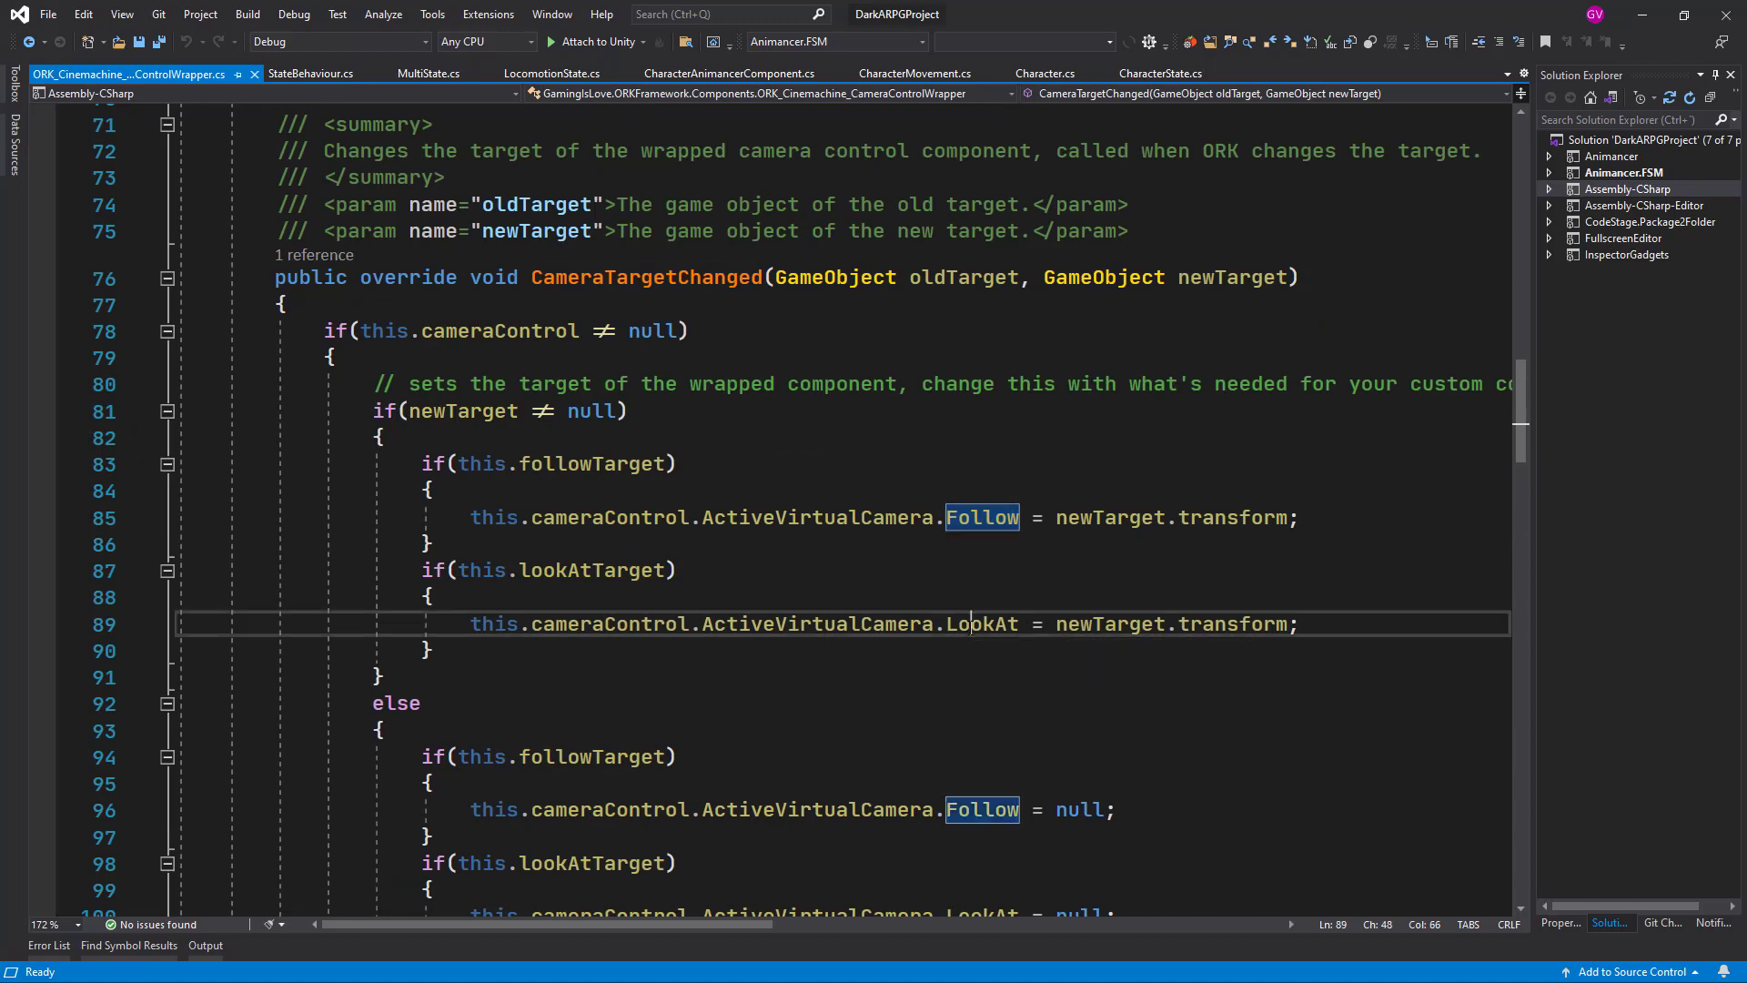
{"action": "double_click", "coordinate": [983, 623]}
{"action": "scroll", "coordinate": [1401, 663], "scroll_direction": "down", "scroll_amount": 4}
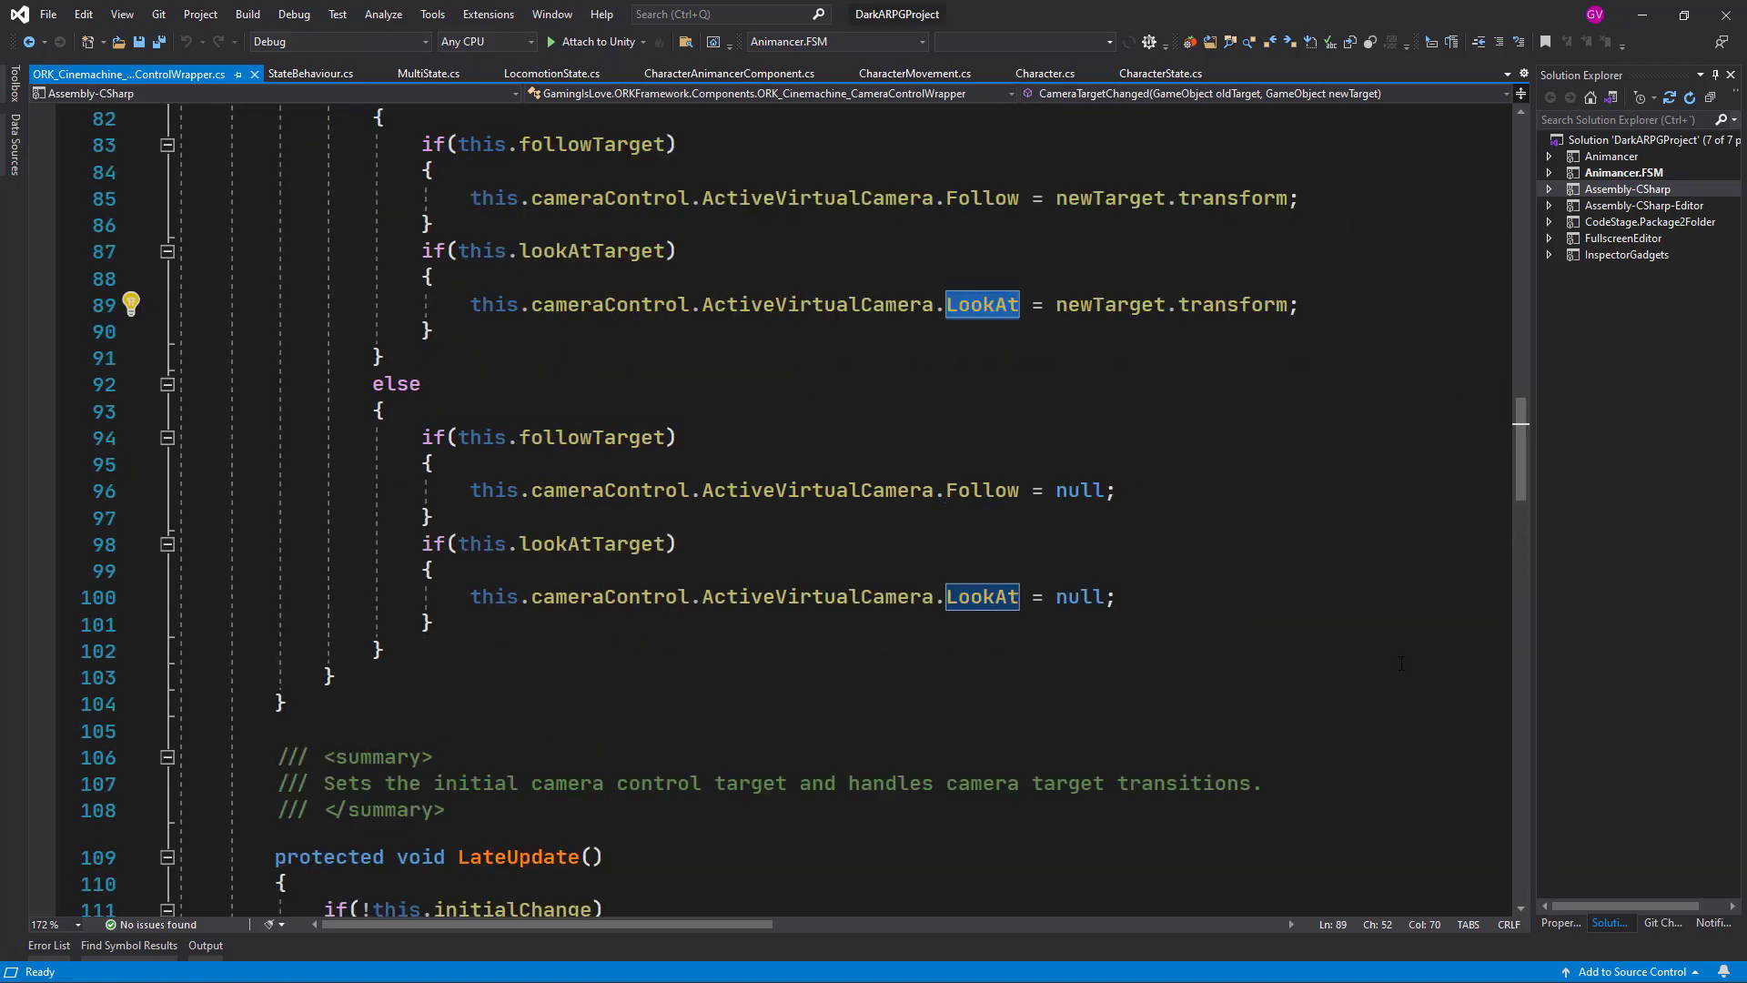
{"action": "scroll", "coordinate": [1401, 662], "scroll_direction": "up", "scroll_amount": 4}
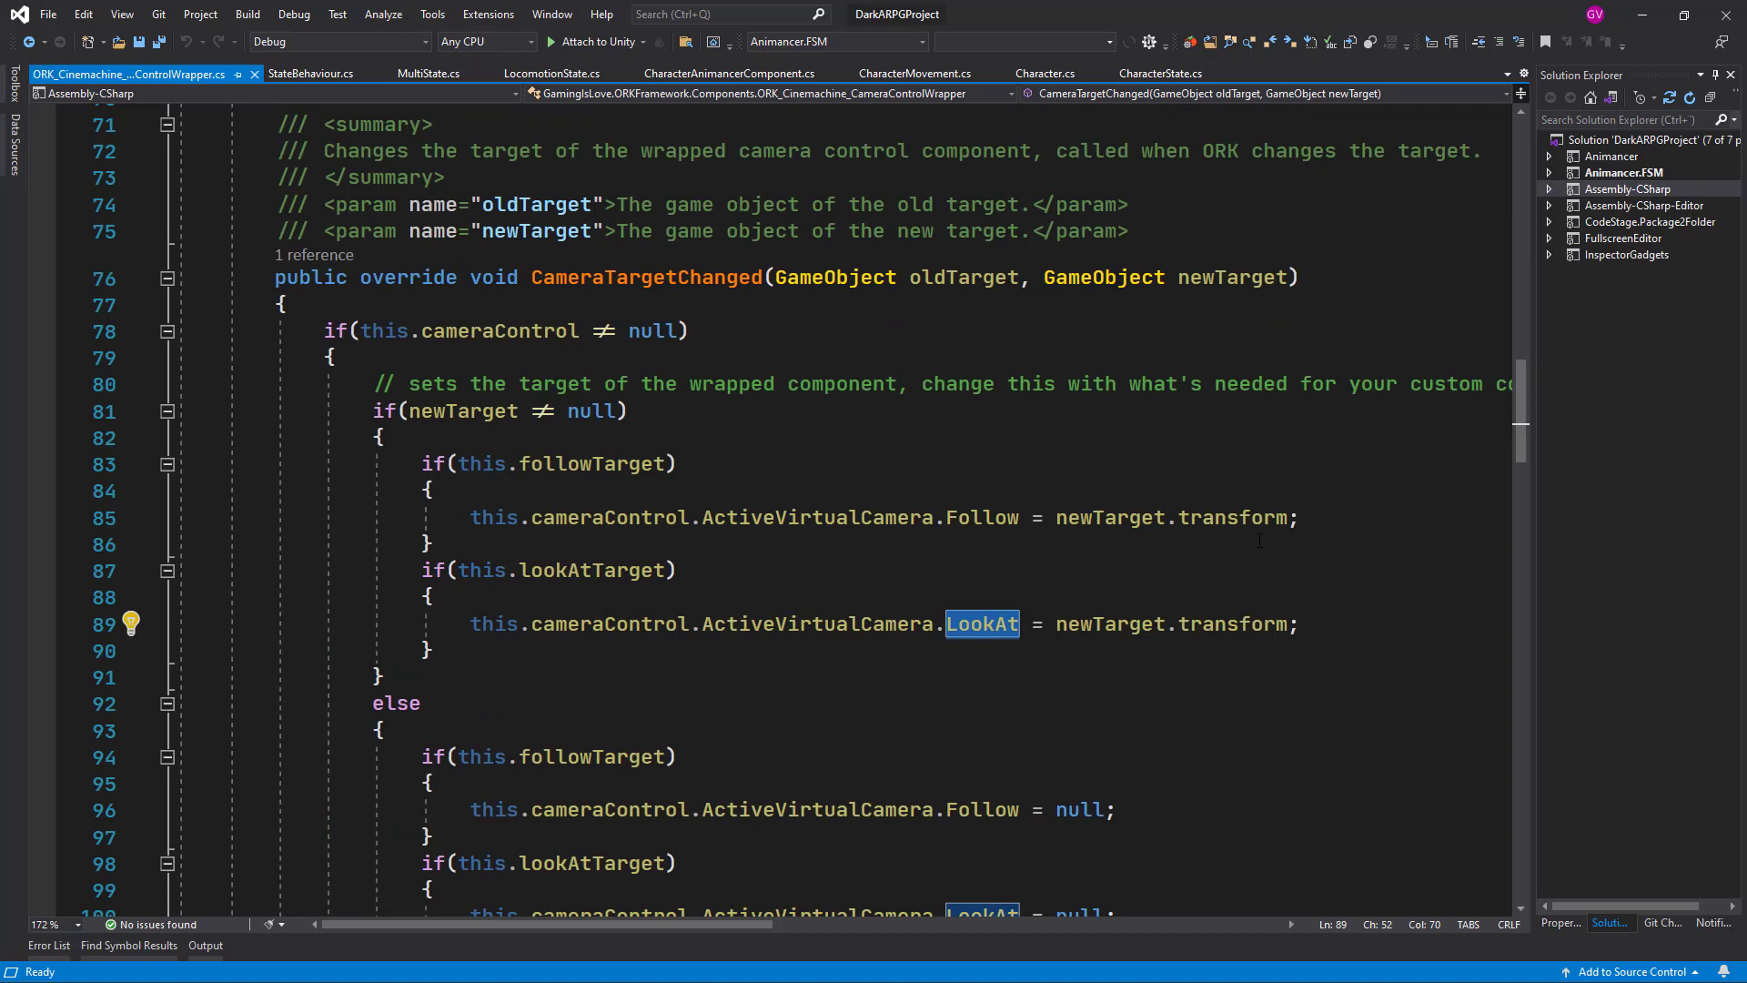
{"action": "key", "text": "alt+Tab"}
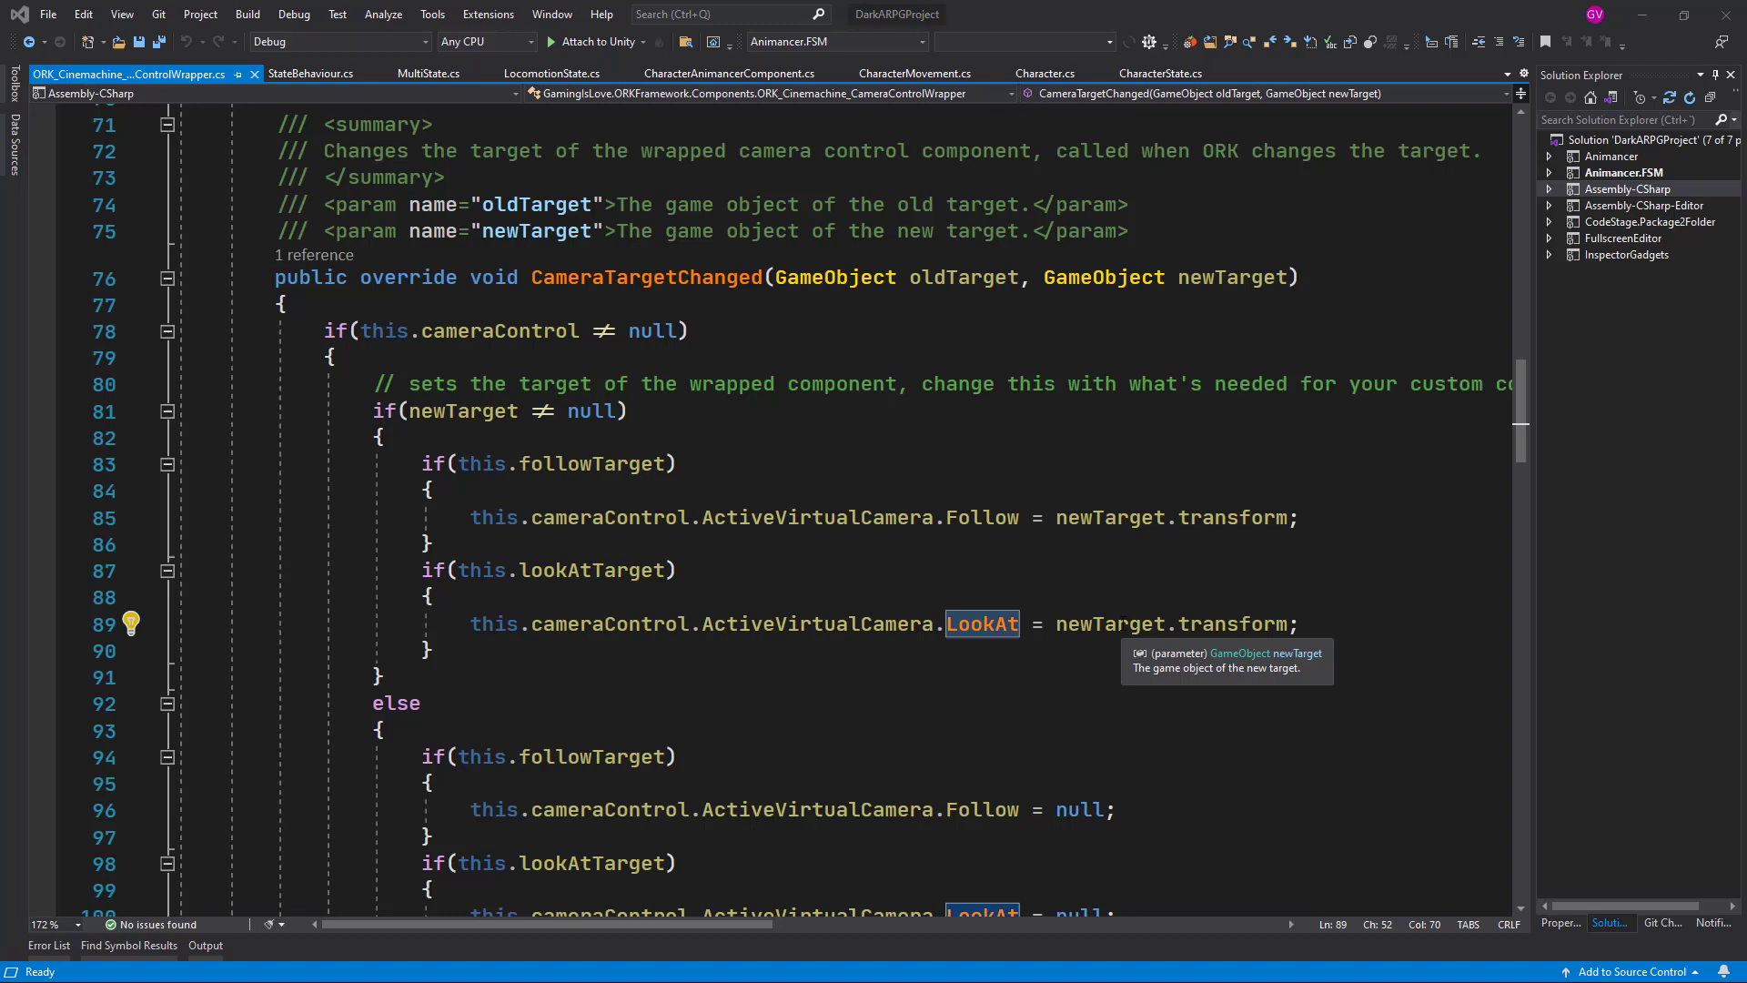
Step: Shrink the code window to view the P_Player children in Unity's scene hierarchy, and return to the LookAt assignment in CameraTargetChanged
{"action": "left_click", "coordinate": [1684, 15]}
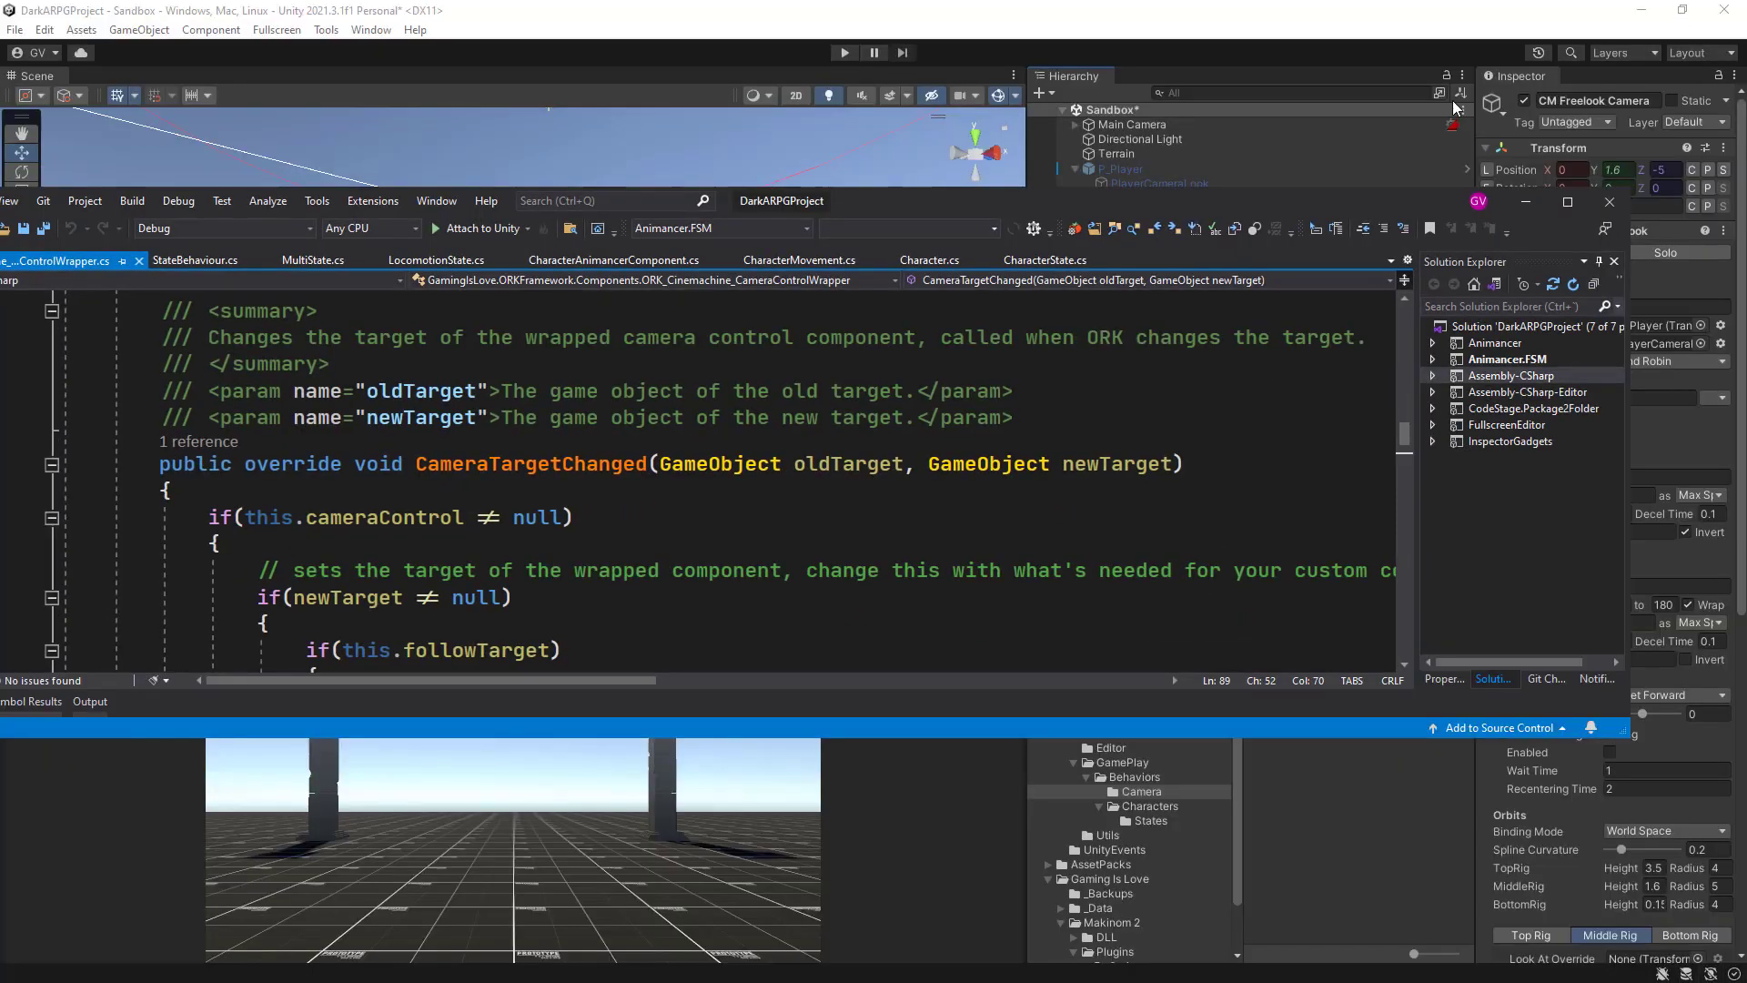
{"action": "left_click_drag", "start_coordinate": [1234, 199], "coordinate": [1307, 417]}
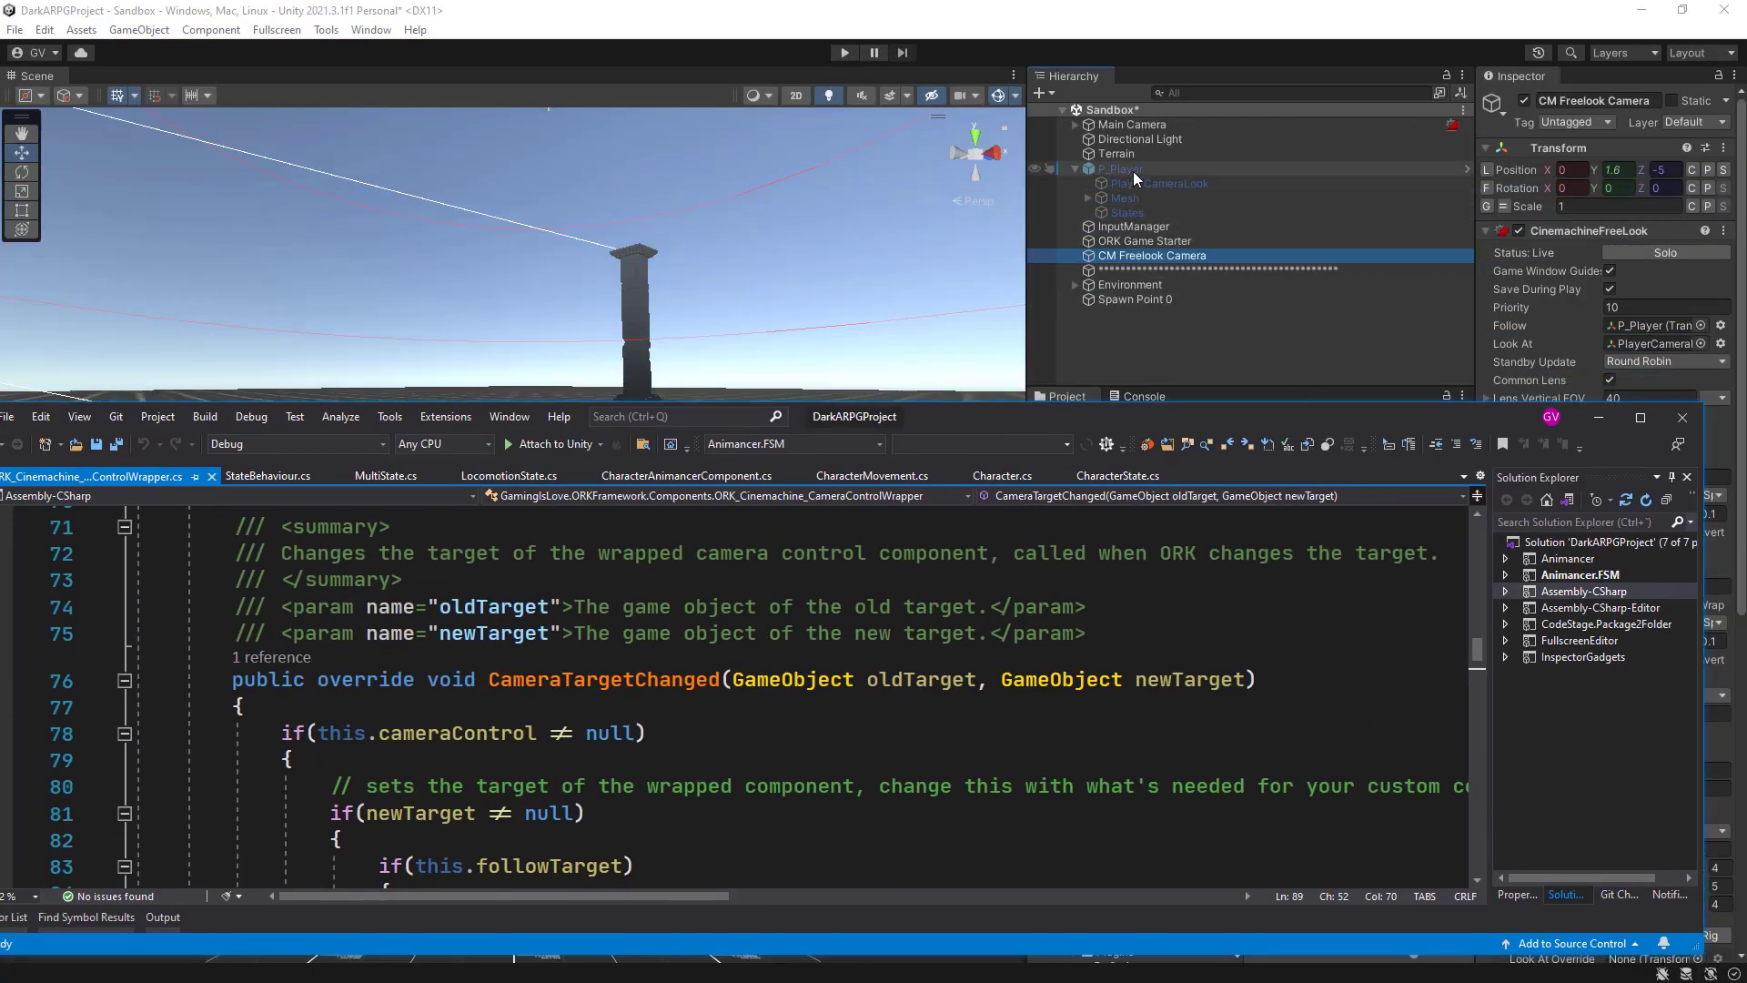
{"action": "left_click_drag", "start_coordinate": [1175, 400], "coordinate": [1164, 52]}
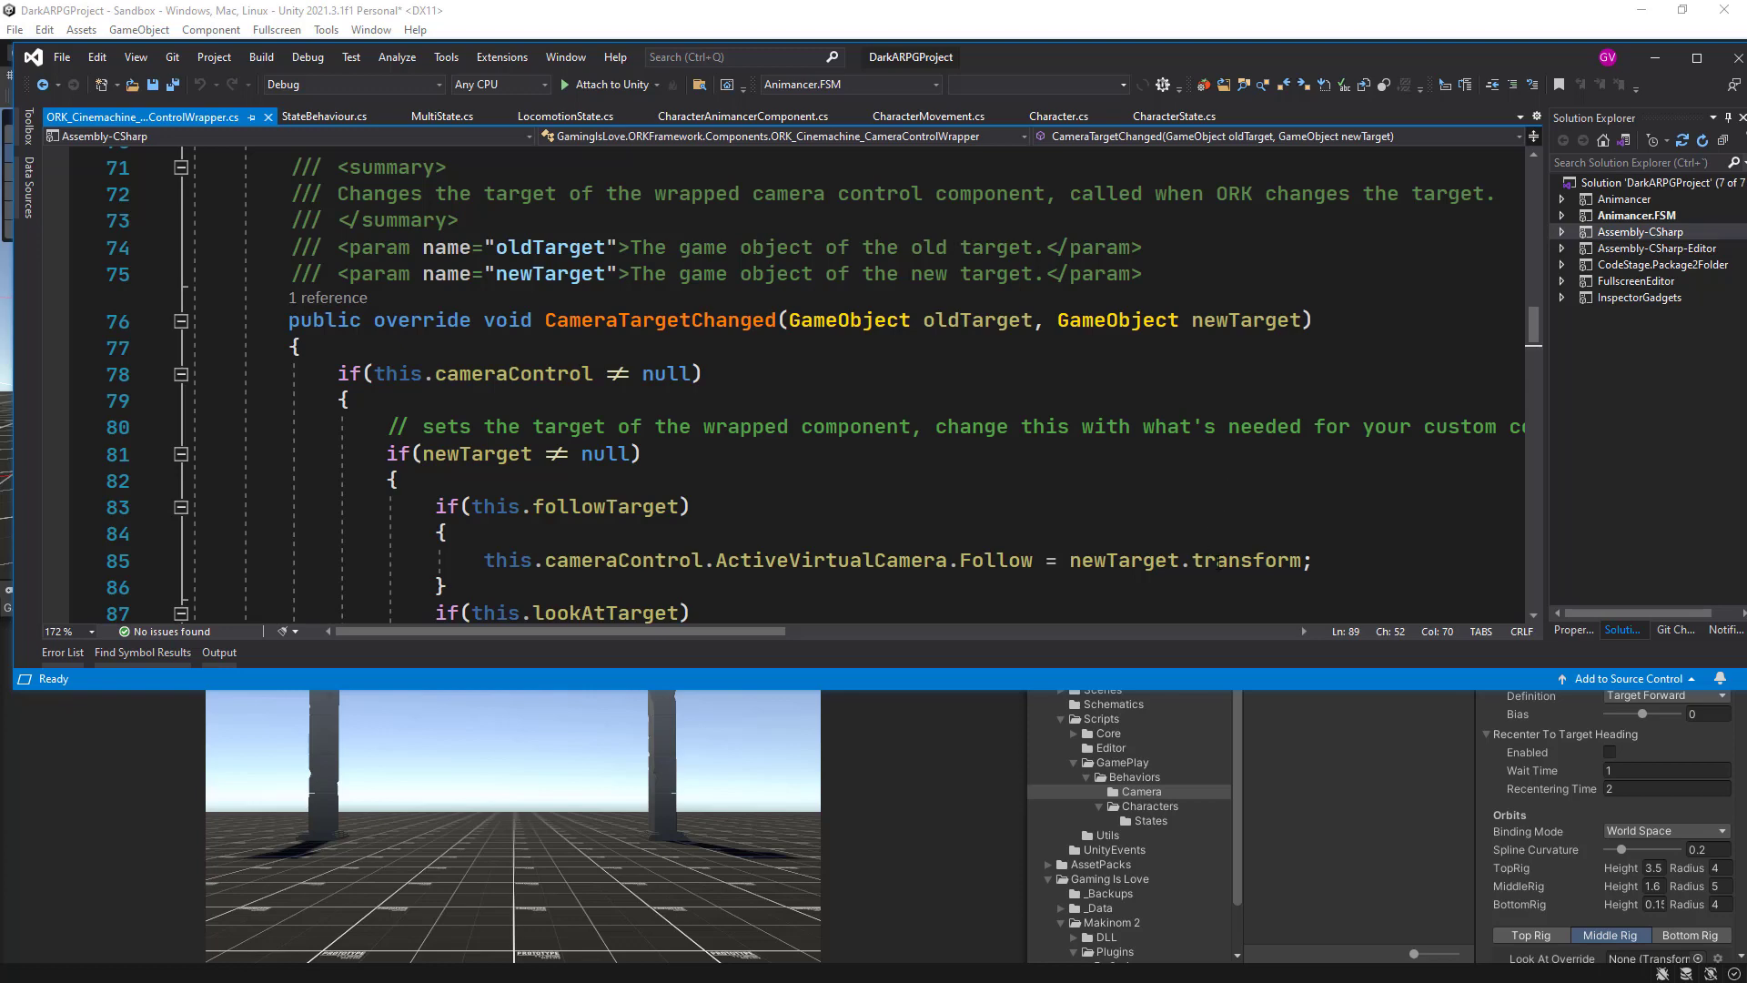
{"action": "mouse_move", "coordinate": [1230, 558]}
{"action": "scroll", "coordinate": [1231, 557], "scroll_direction": "down", "scroll_amount": 8}
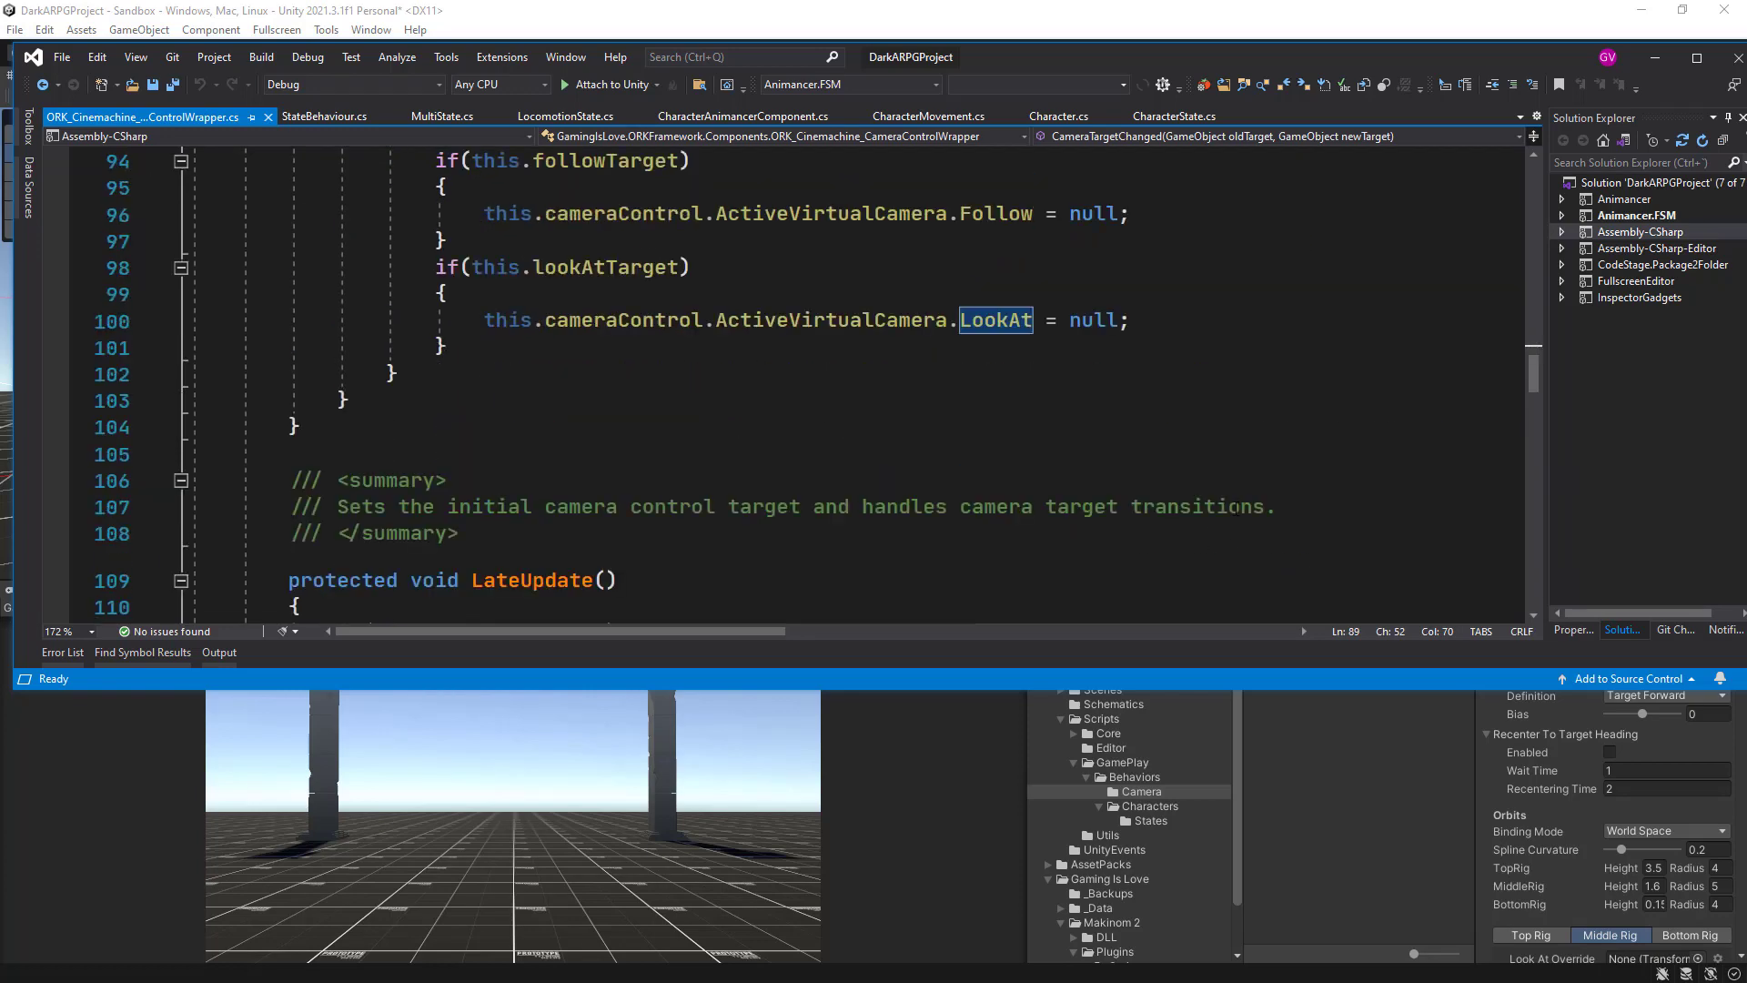
{"action": "scroll", "coordinate": [1238, 519], "scroll_direction": "up", "scroll_amount": 7}
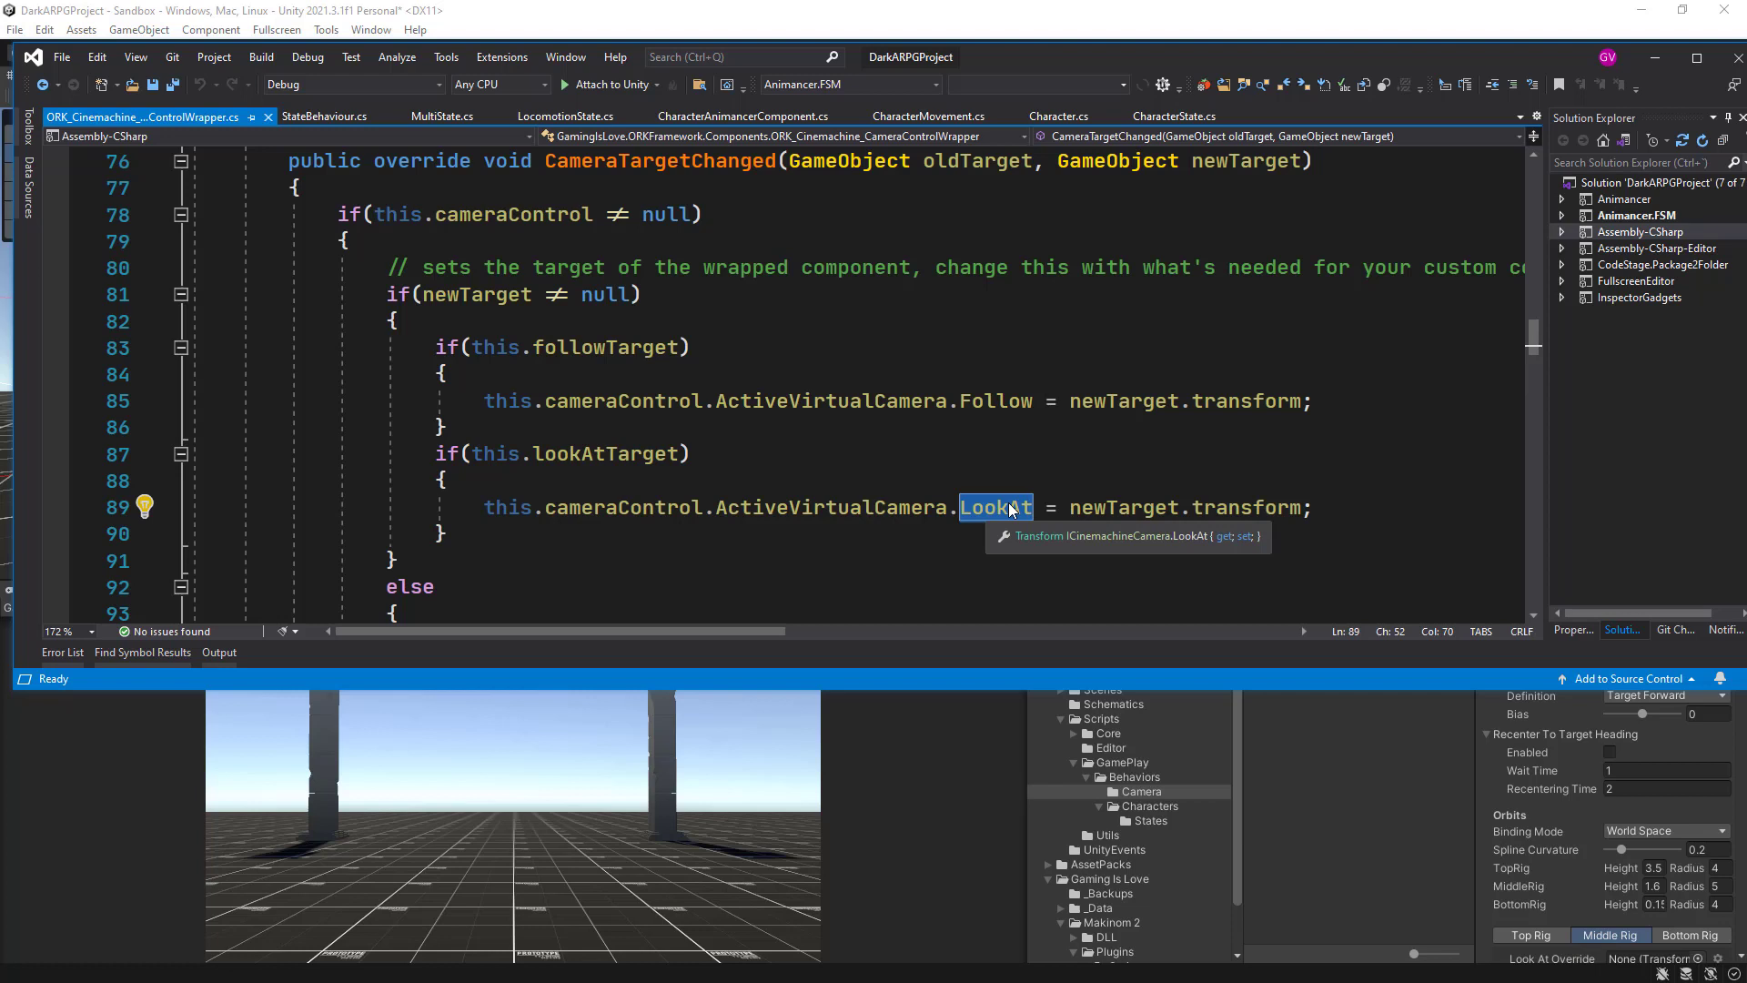
Step: In the LookAt assignment on line 89, replace newTarget's transform with a generic GetComponentInChildren call
{"action": "double_click", "coordinate": [1220, 512]}
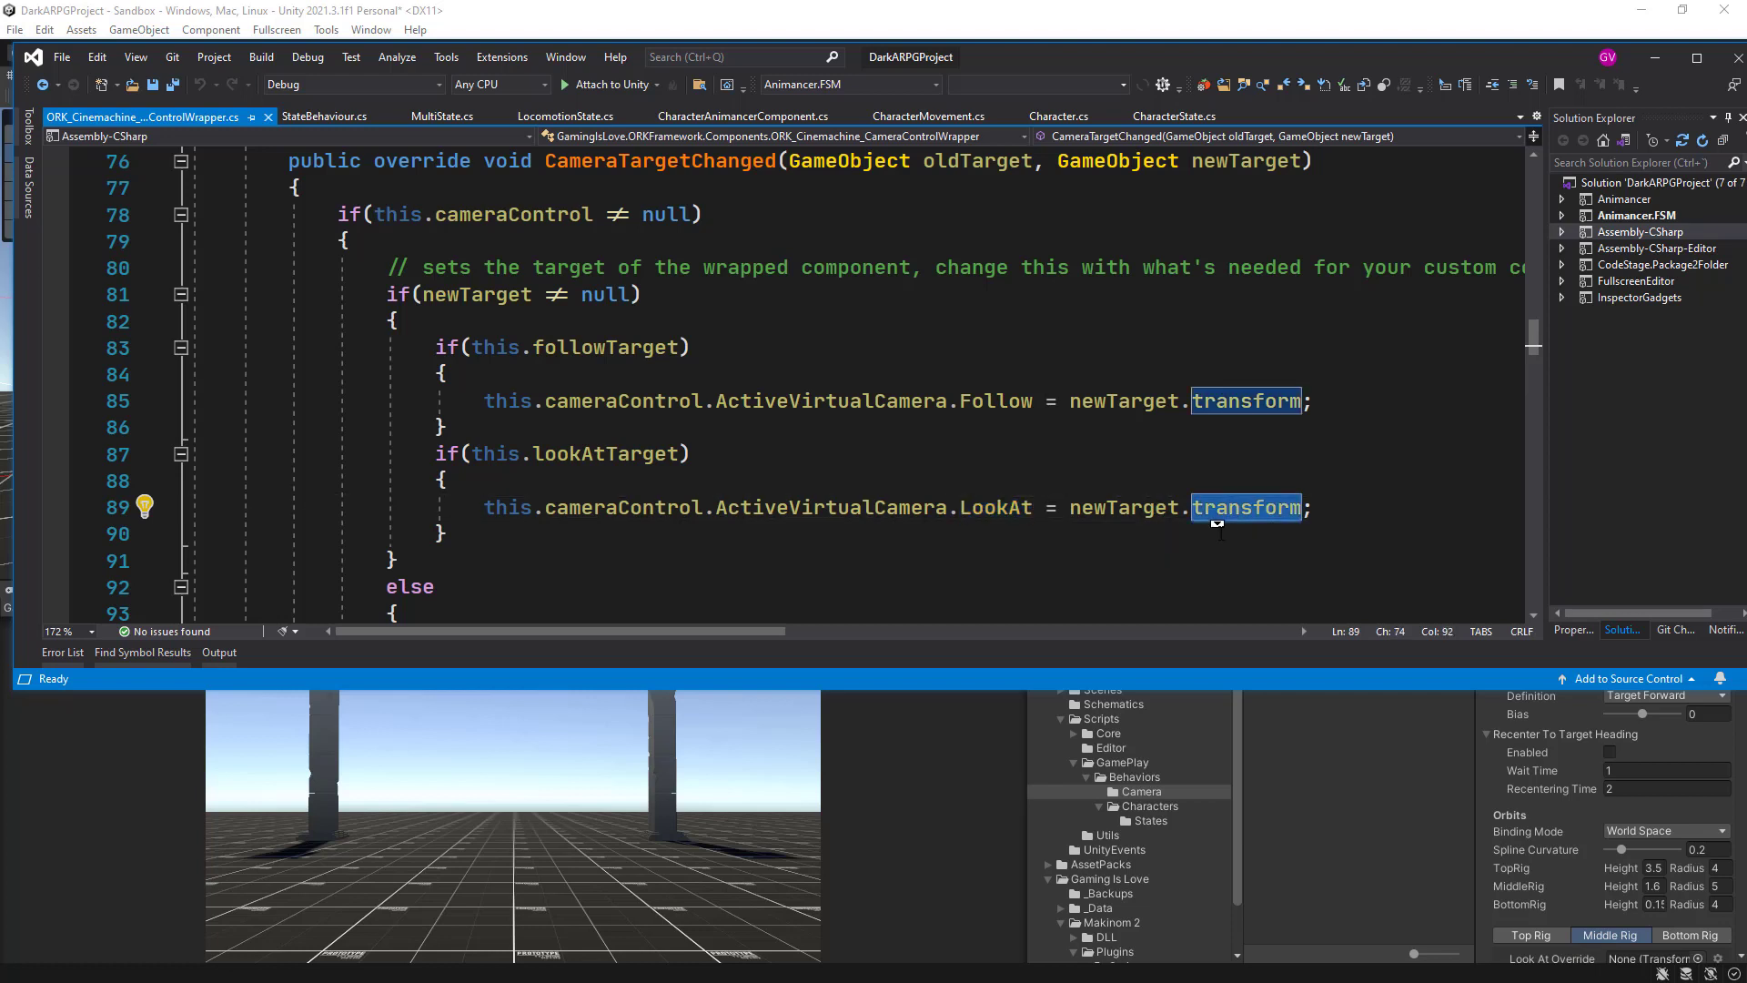
{"action": "key", "text": "BackSpace"}
{"action": "key", "text": "BackSpace"}
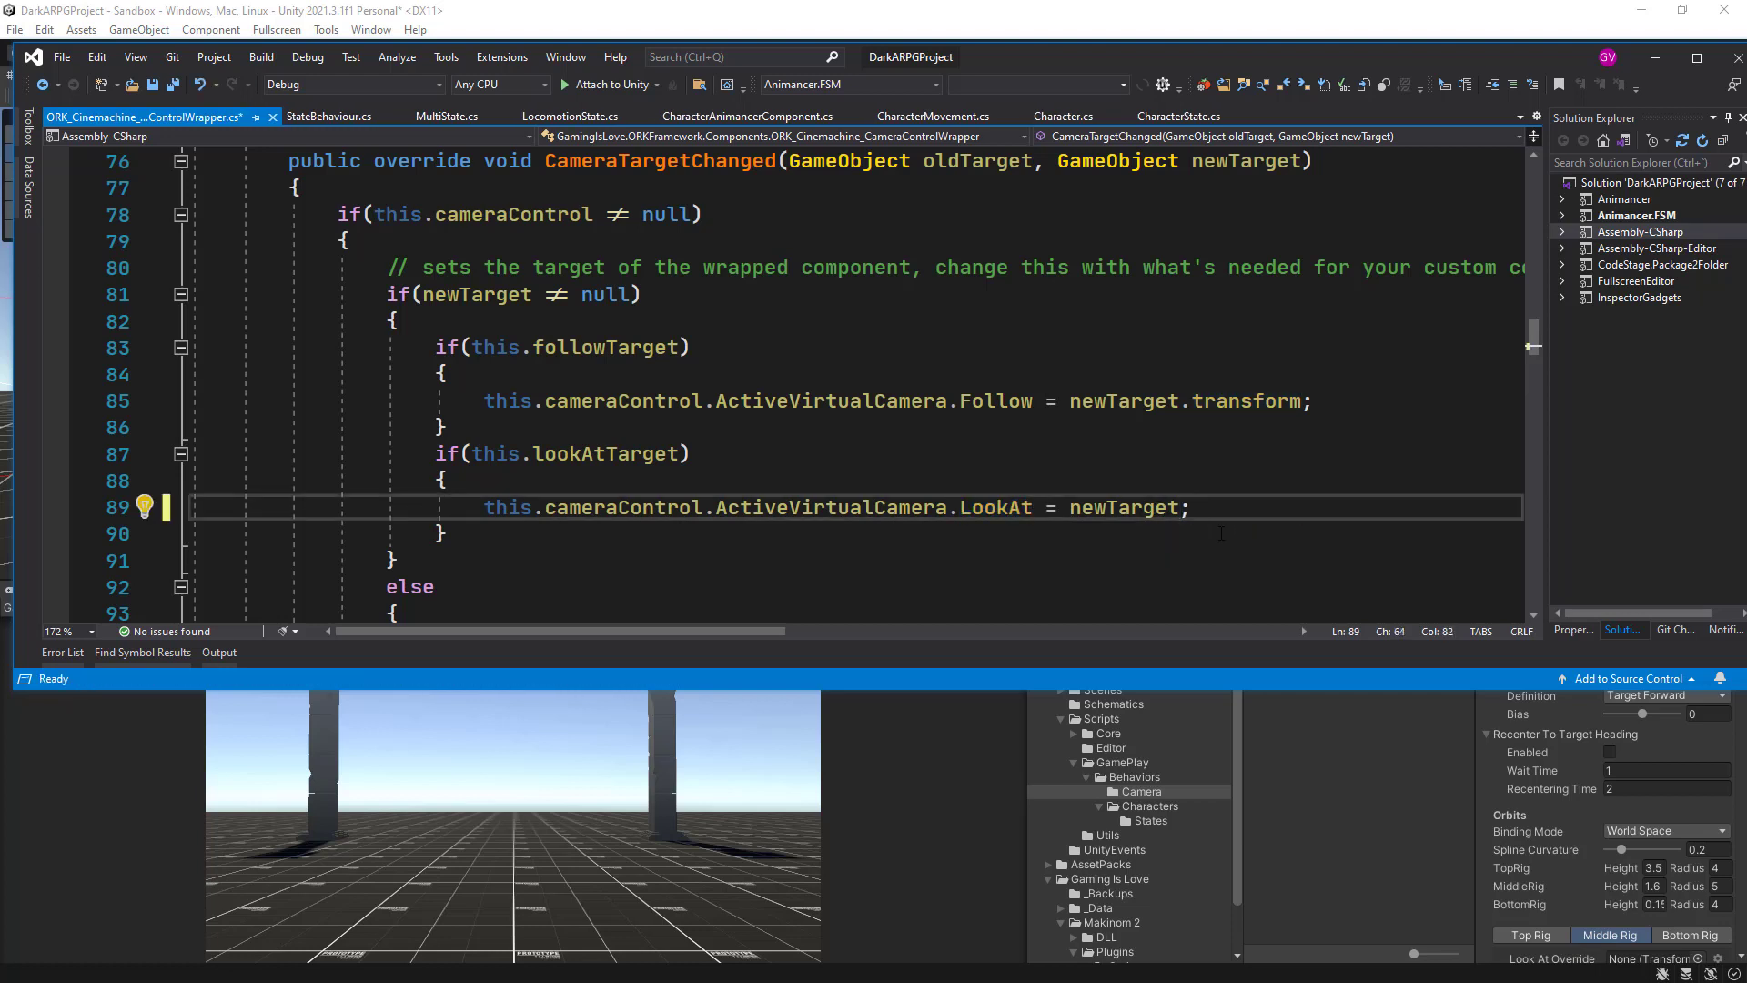
{"action": "type", "text": "."}
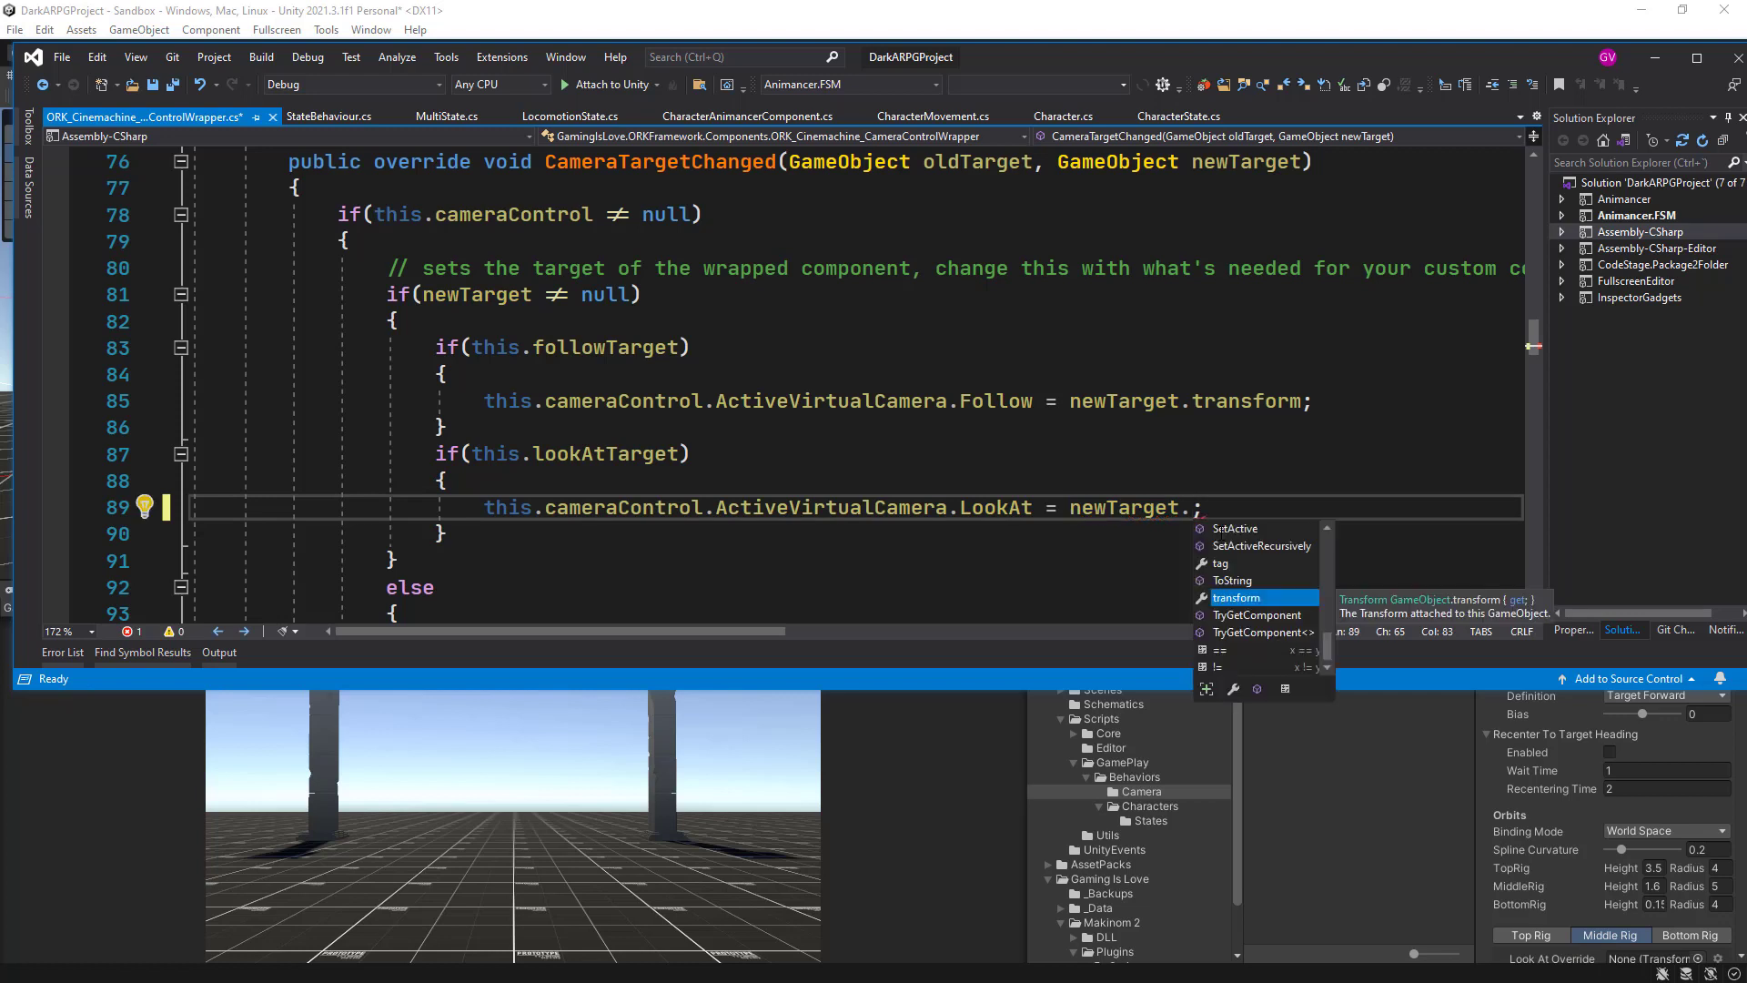
{"action": "type", "text": "Get"}
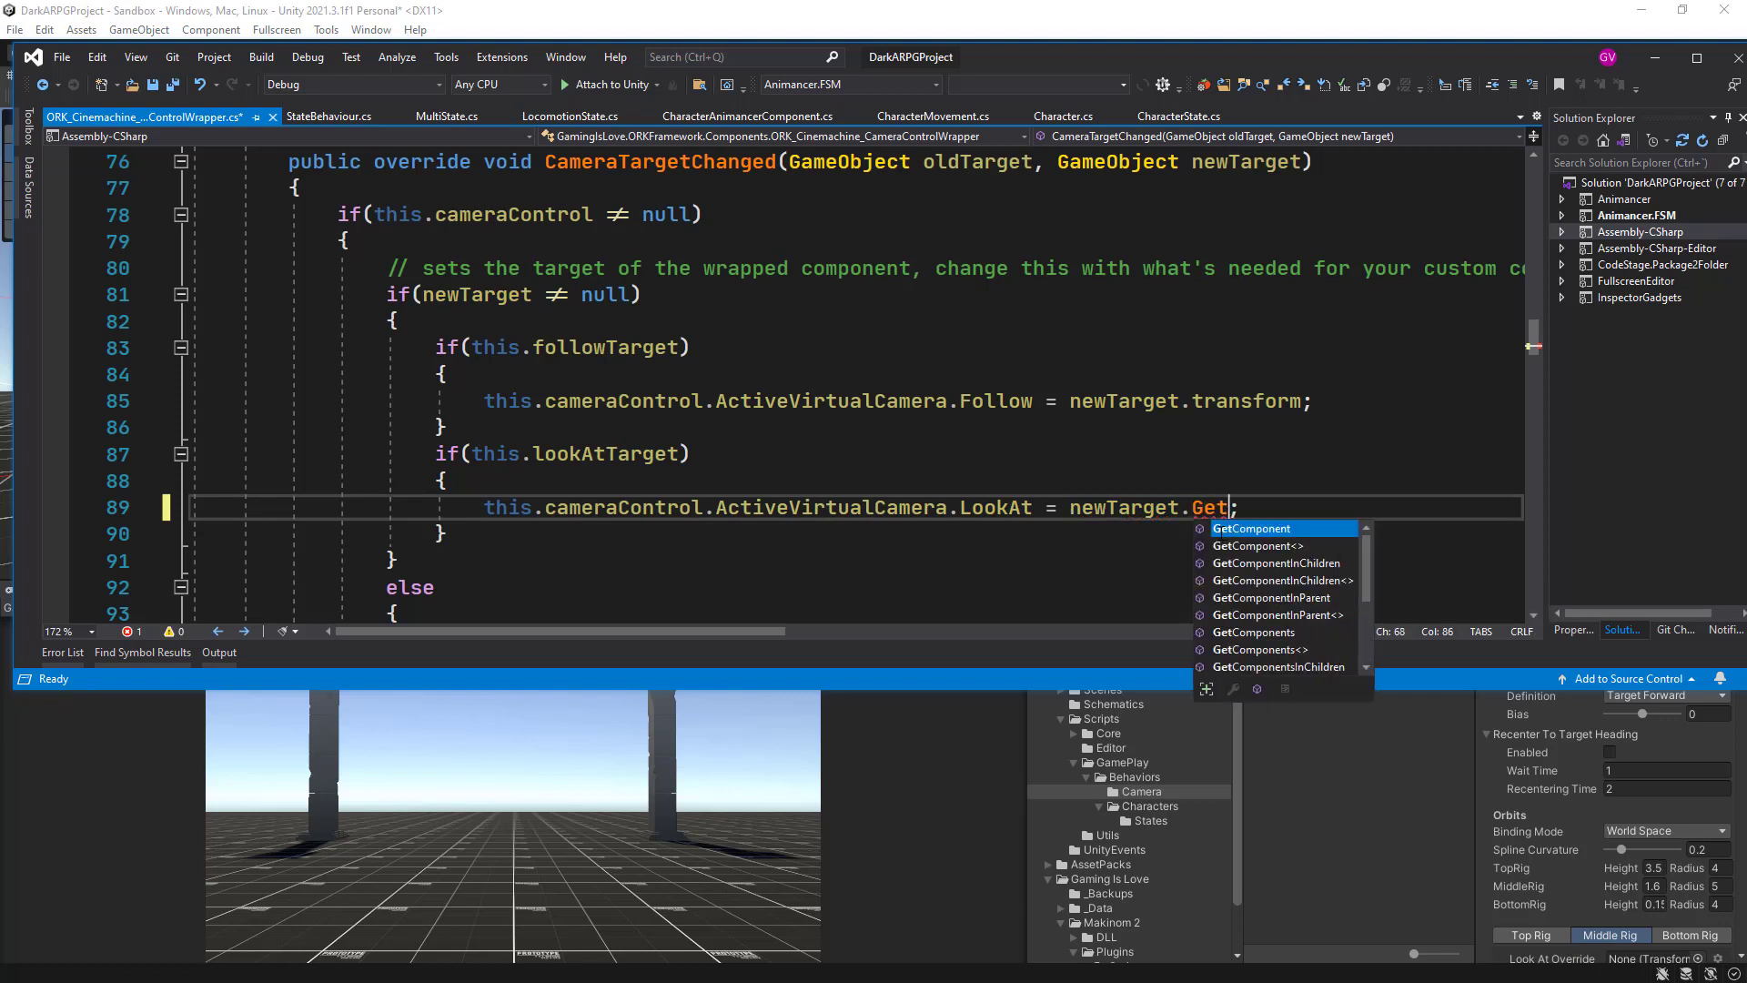
{"action": "key", "text": "Down"}
{"action": "key", "text": "Down"}
{"action": "key", "text": "Down"}
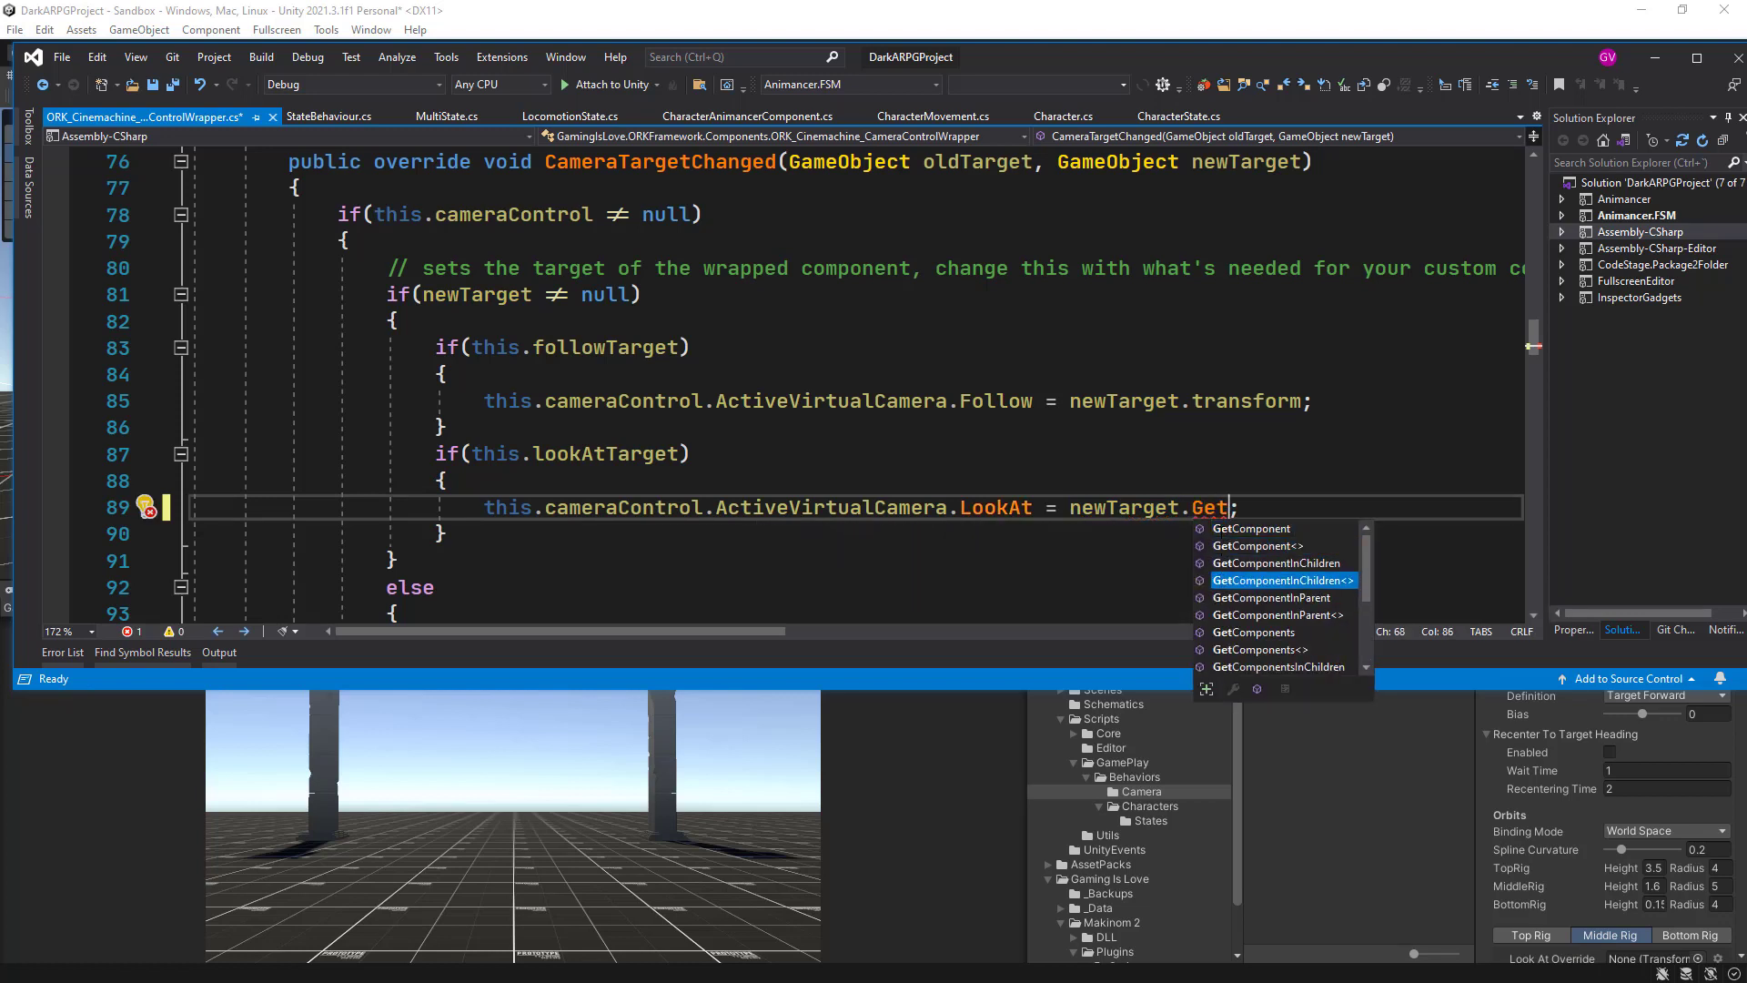
{"action": "key", "text": "Tab"}
{"action": "type", "text": "<"}
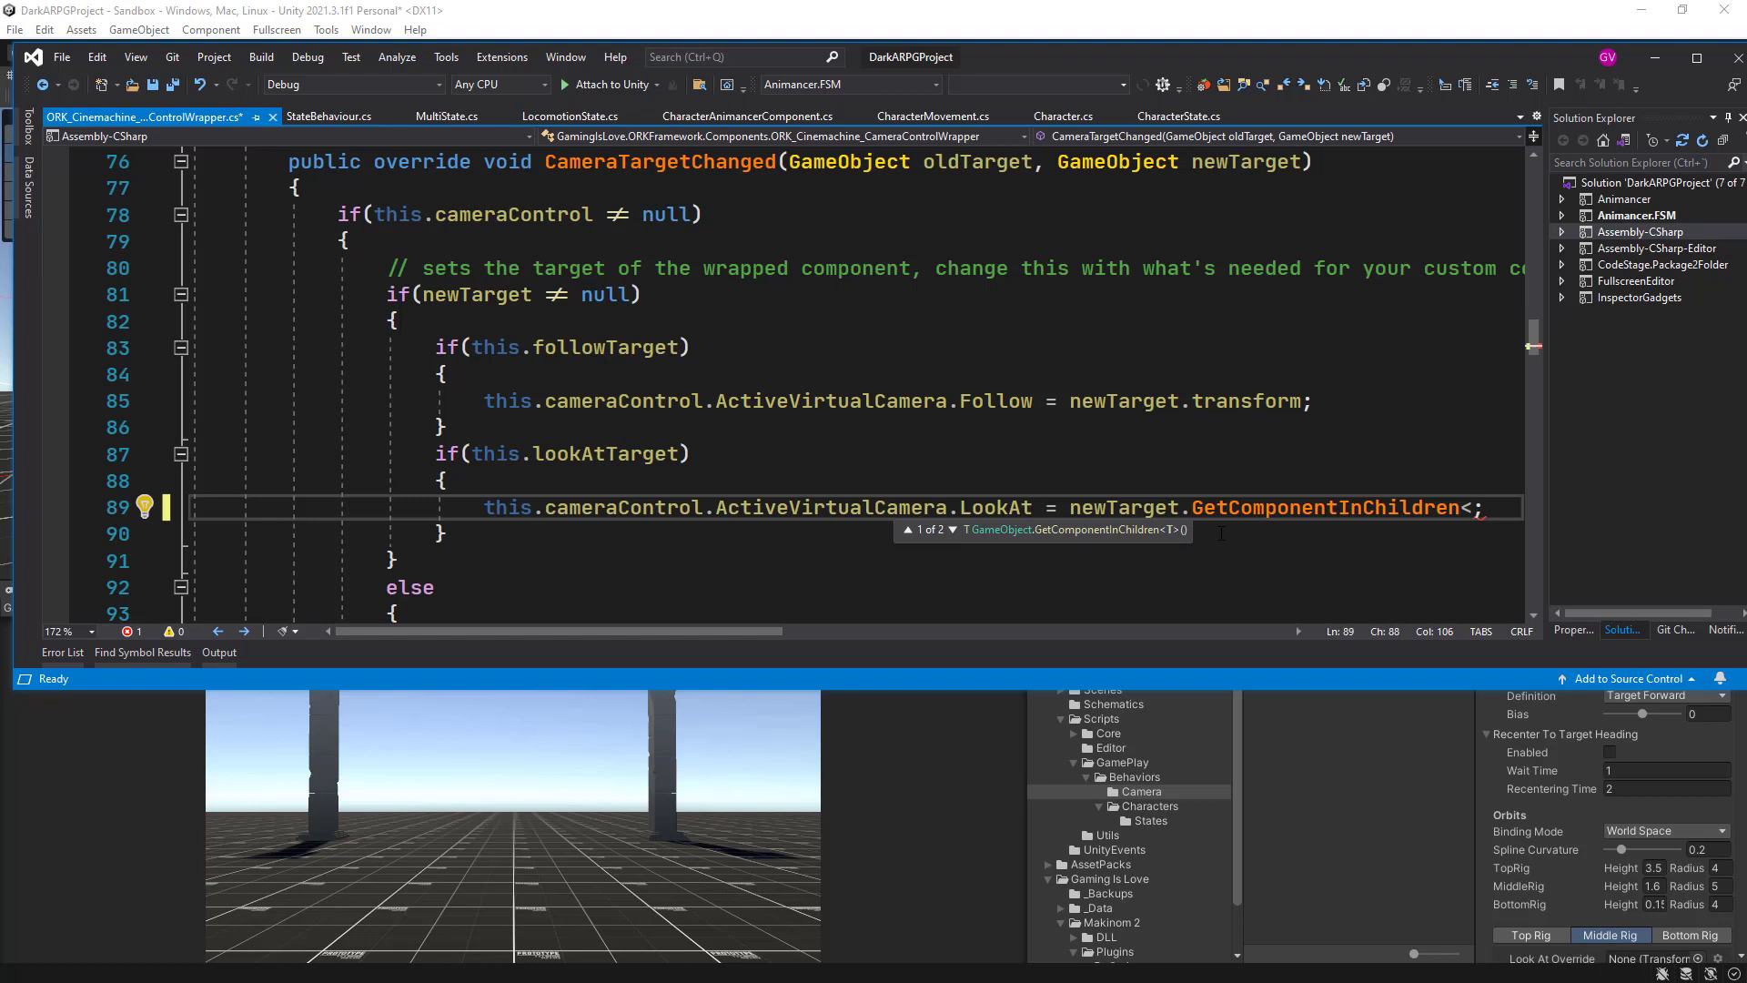
Step: Complete the LookAt assignment with the type RustedGames.CinemachineLookAtMe and its transform, and save the wrapper script
{"action": "type", "text": "RustedGames"}
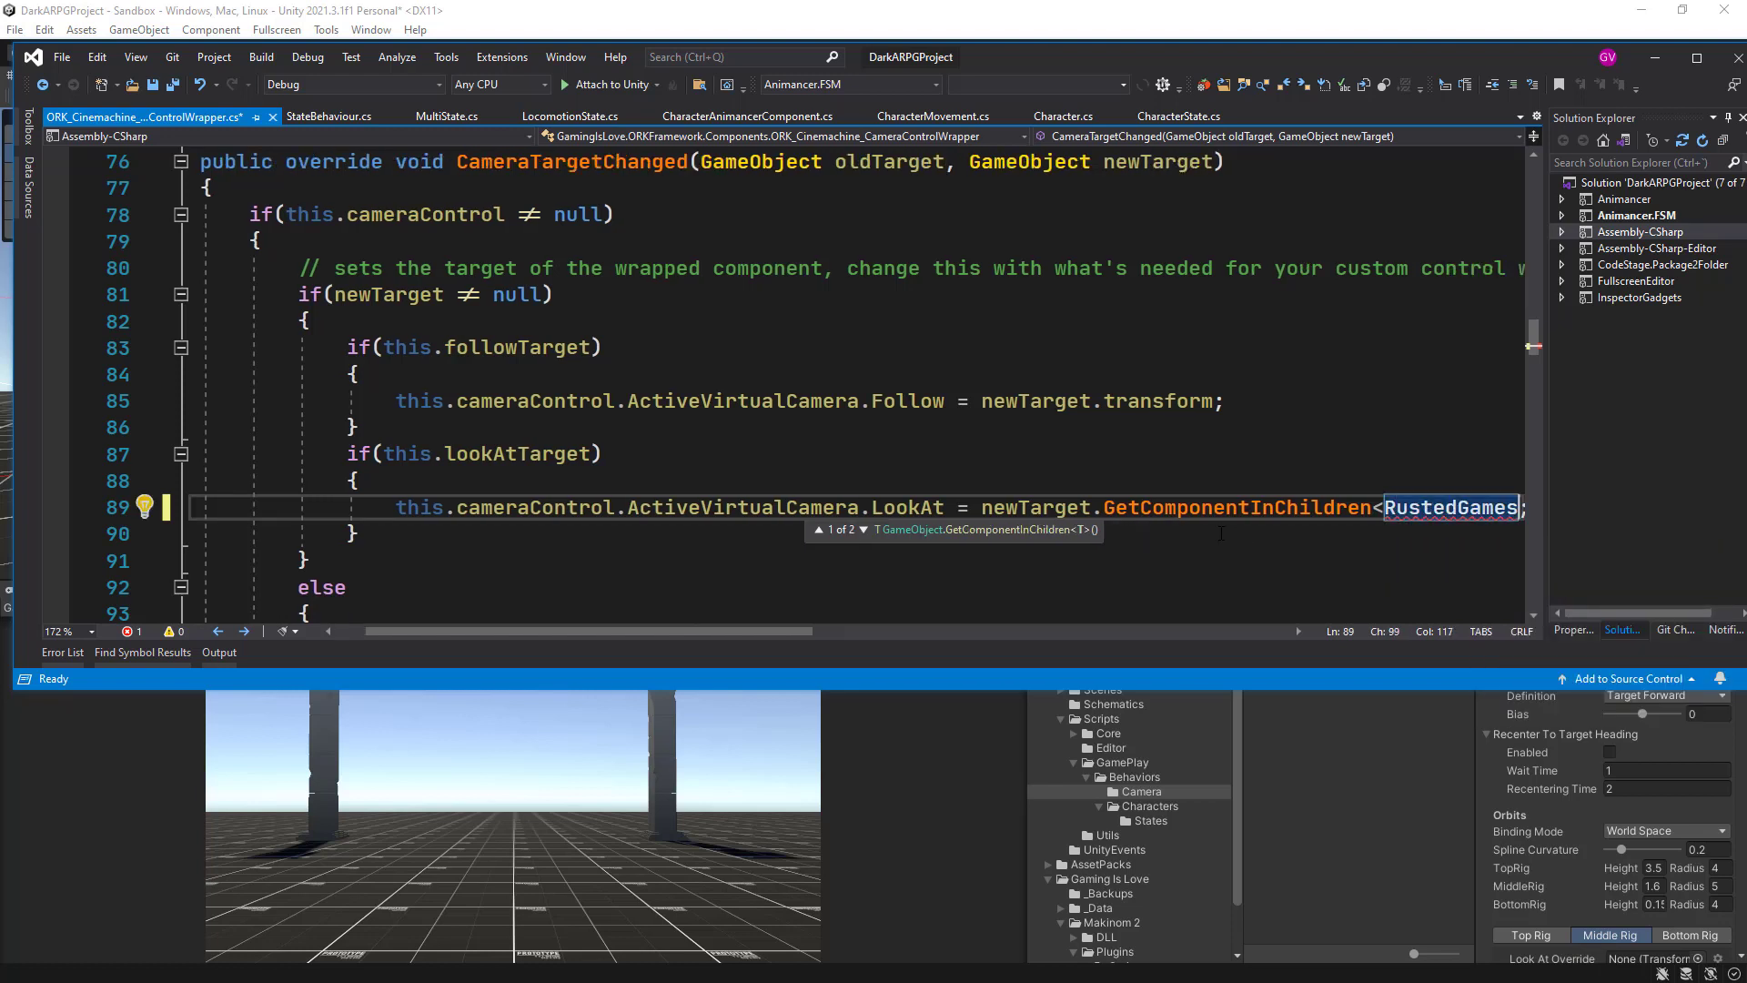
{"action": "type", "text": "."}
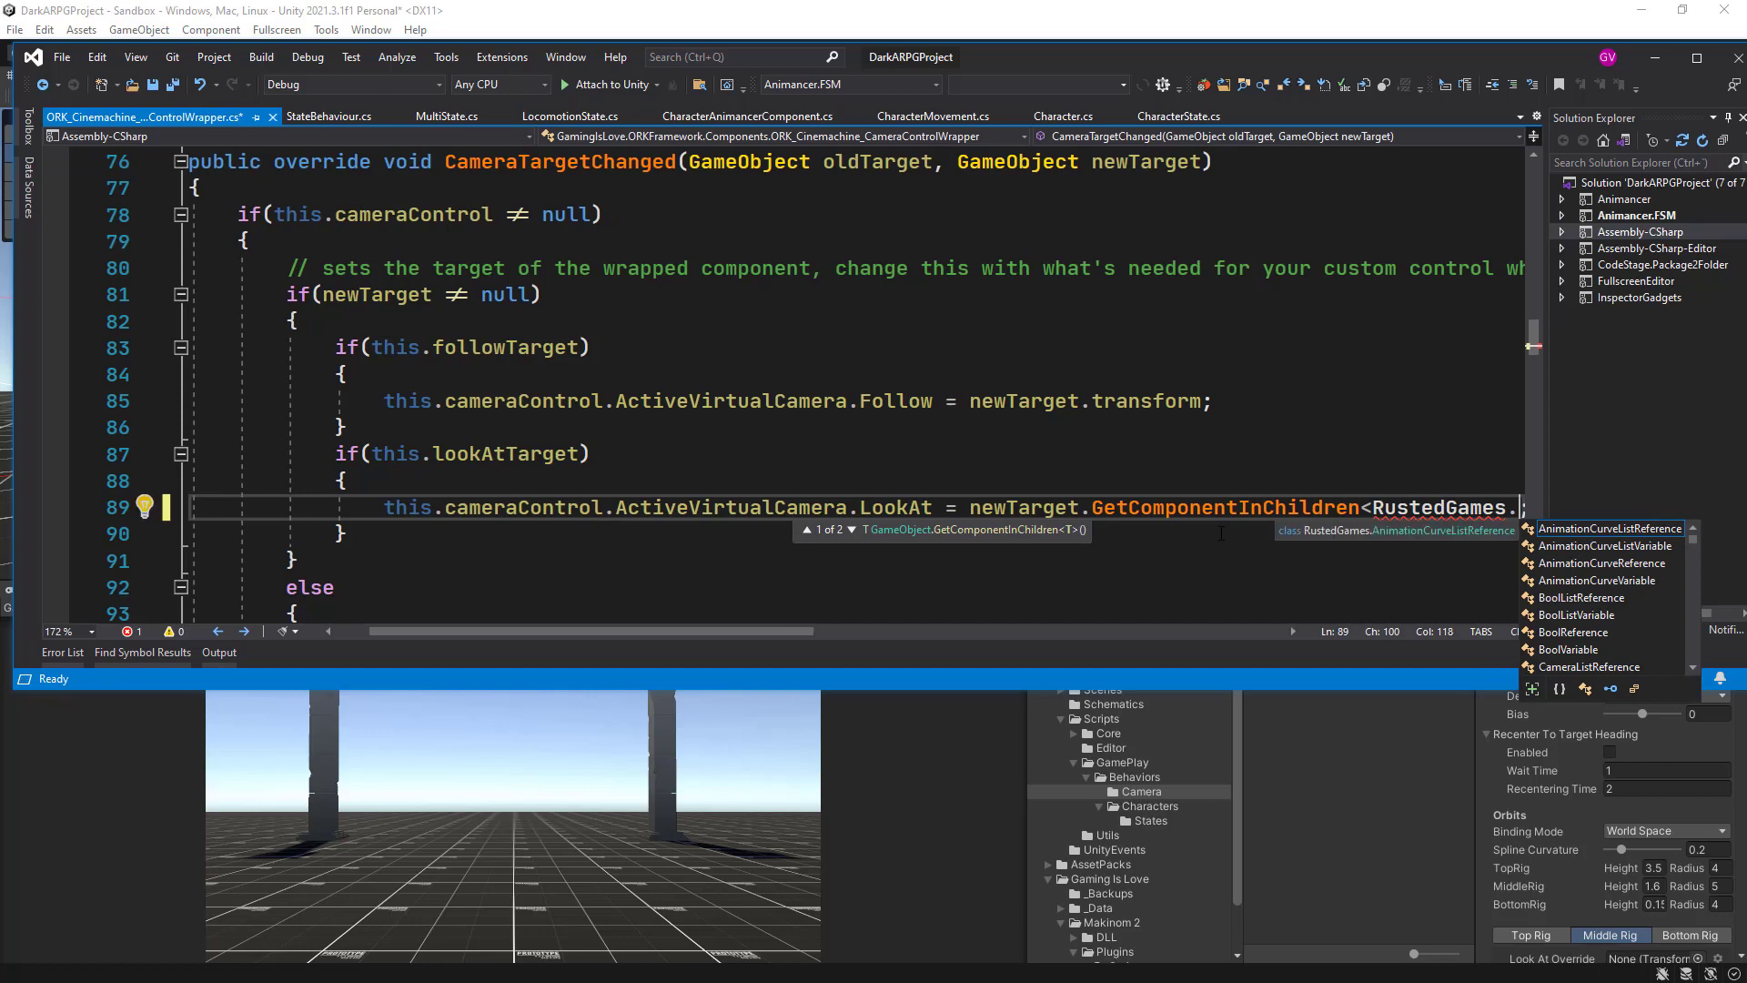
{"action": "type", "text": "CinemachineLookAtMe"}
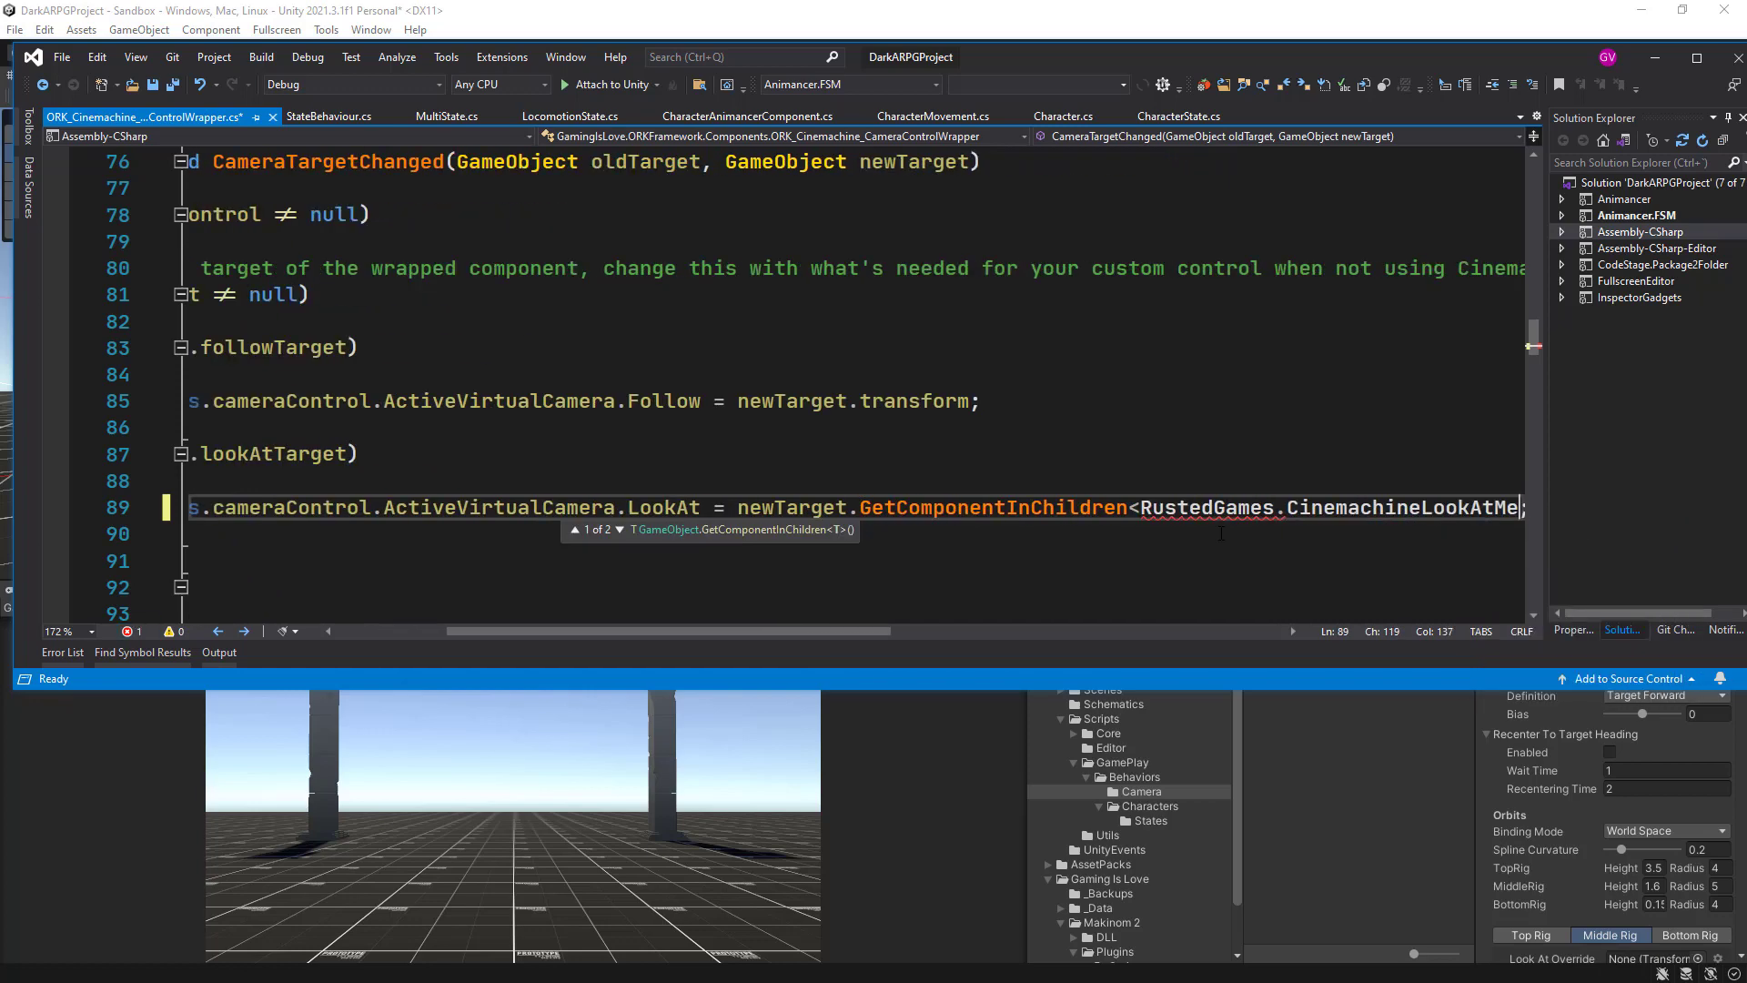
{"action": "type", "text": ">()"}
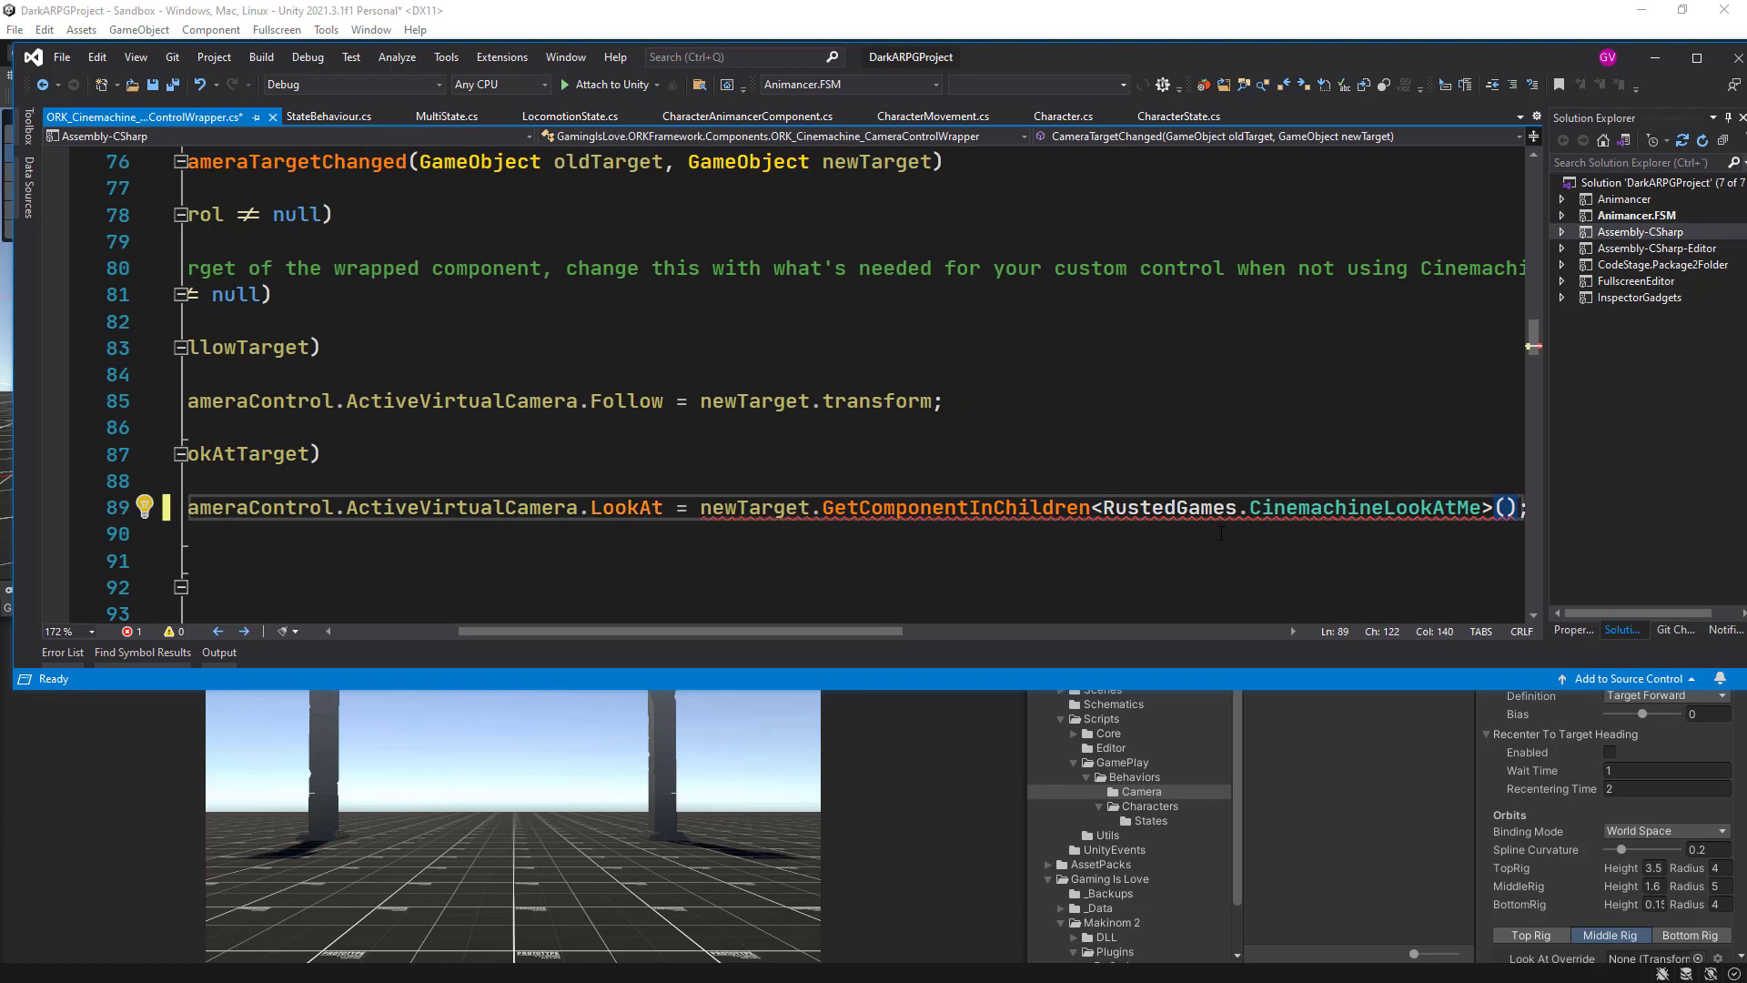
{"action": "type", "text": ".tr"}
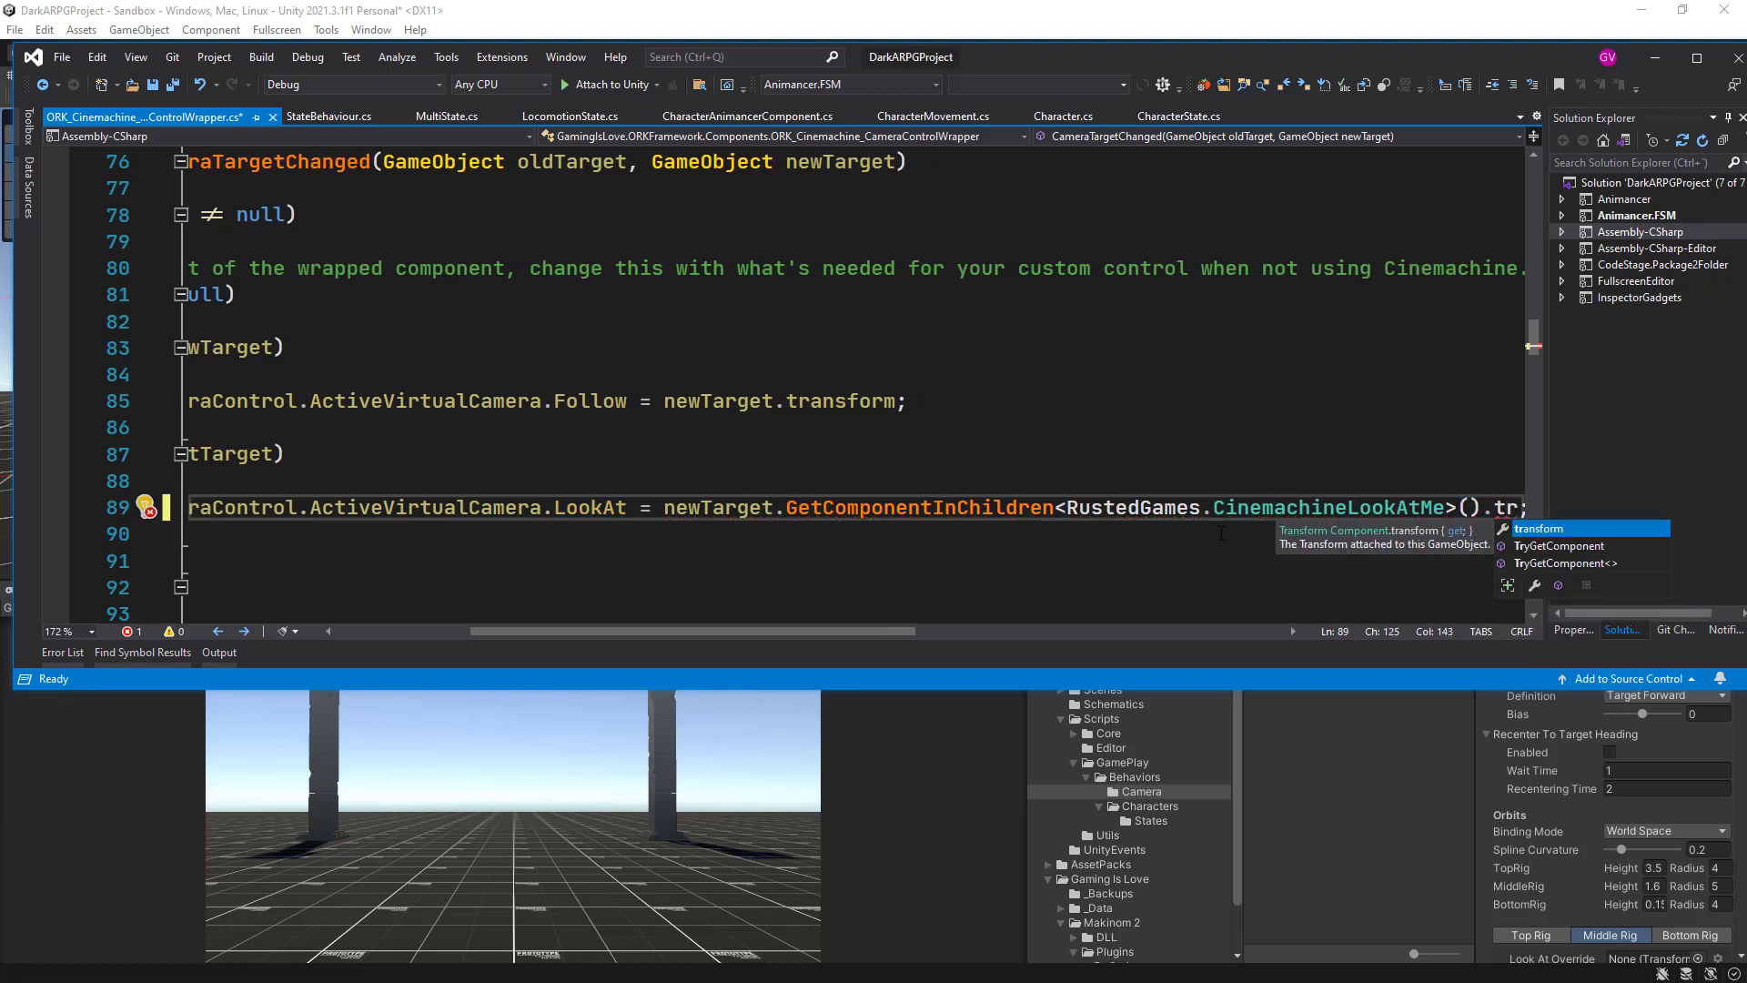
{"action": "key", "text": "Escape"}
{"action": "type", "text": "ansform"}
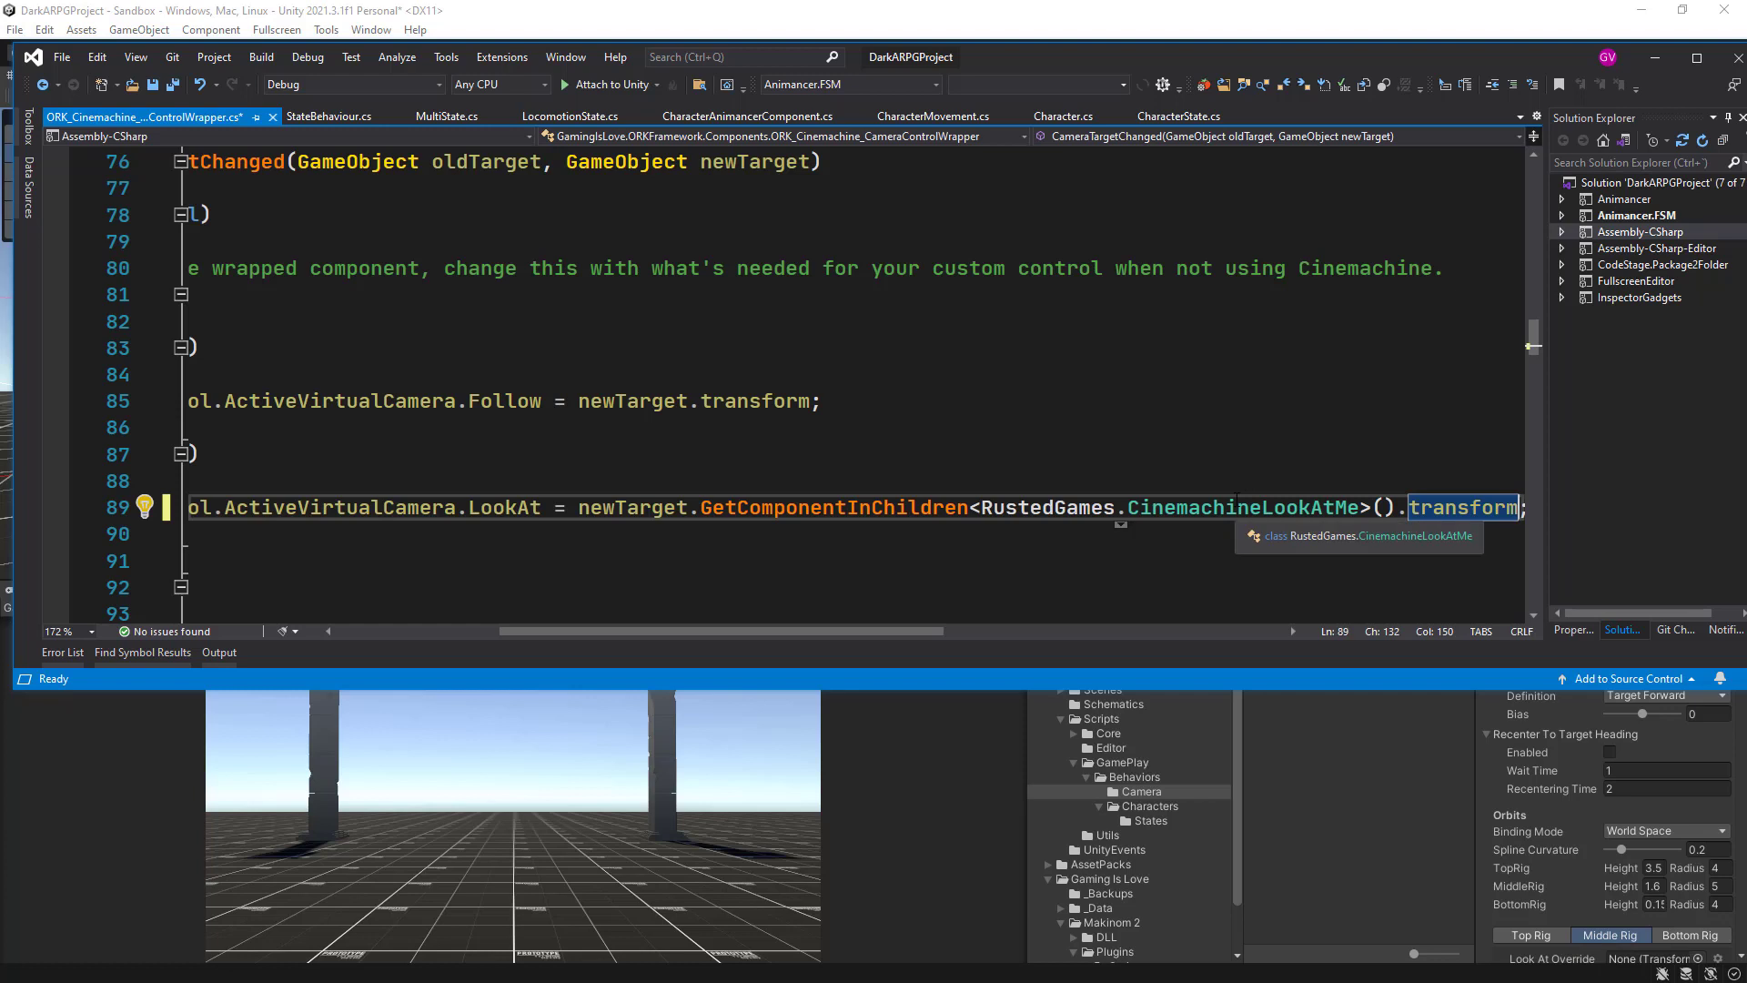
{"action": "mouse_move", "coordinate": [912, 630]}
{"action": "left_mouse_down"}
{"action": "mouse_move", "coordinate": [1084, 635]}
{"action": "mouse_move", "coordinate": [926, 635]}
{"action": "left_mouse_up"}
{"action": "left_click", "coordinate": [937, 443]}
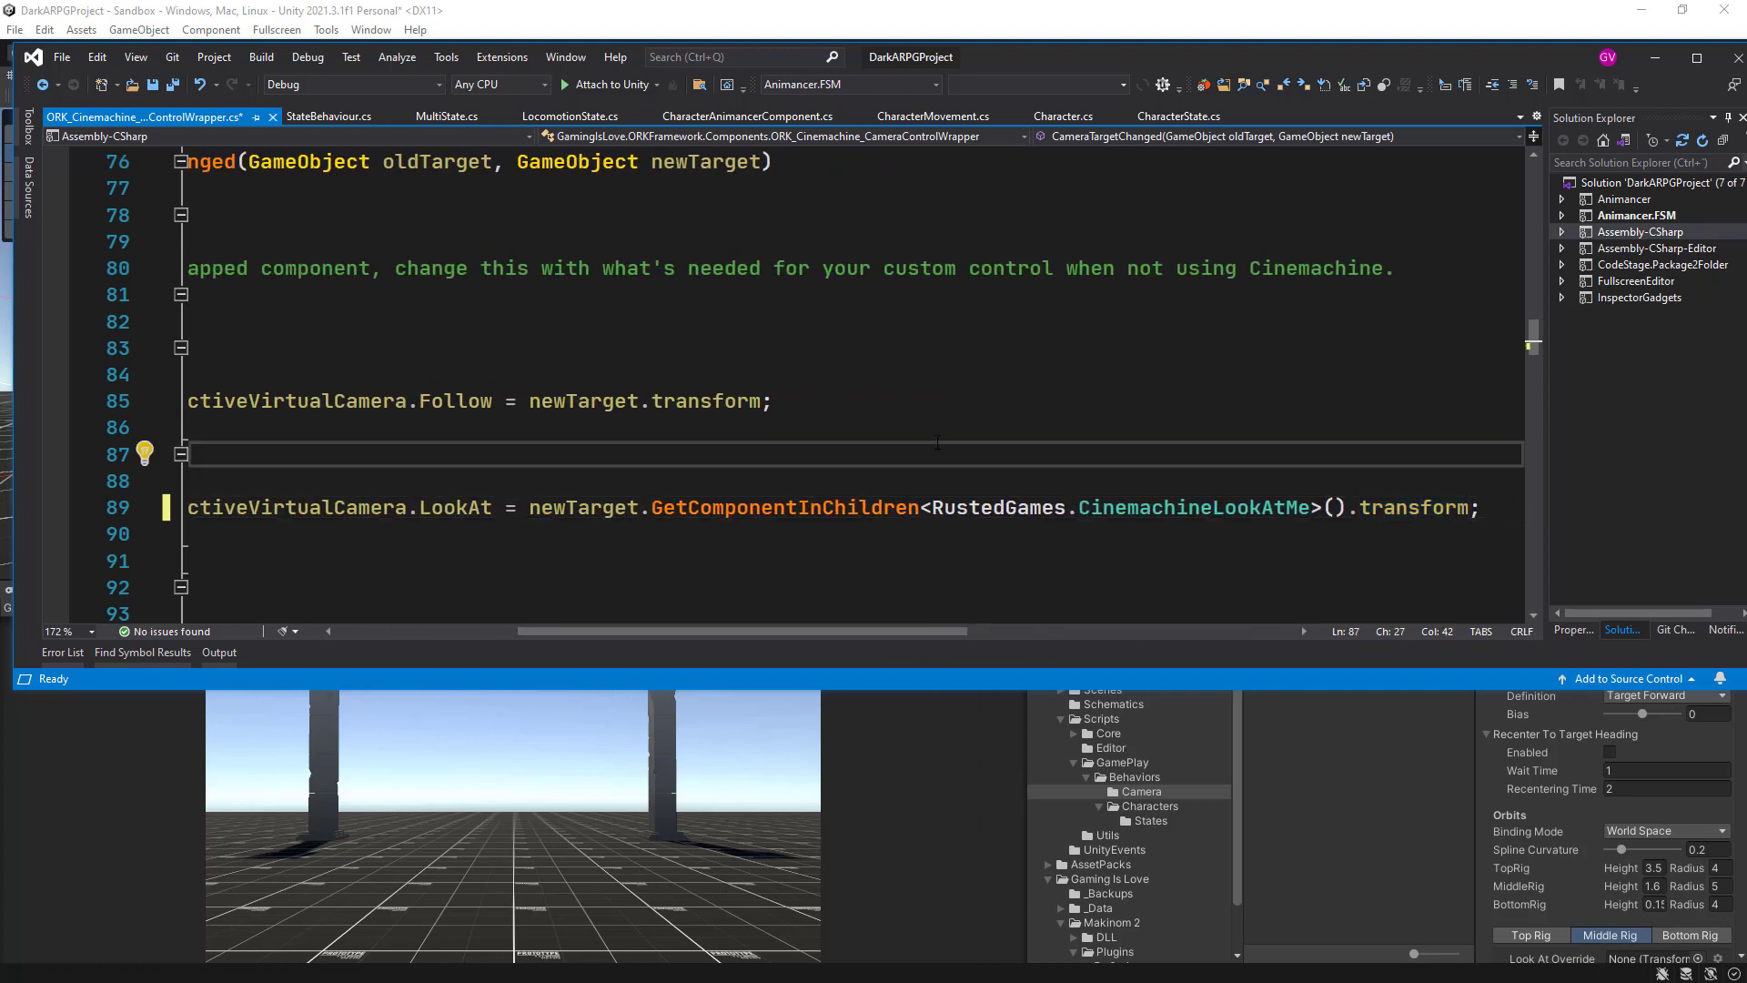
{"action": "key", "text": "ctrl+s"}
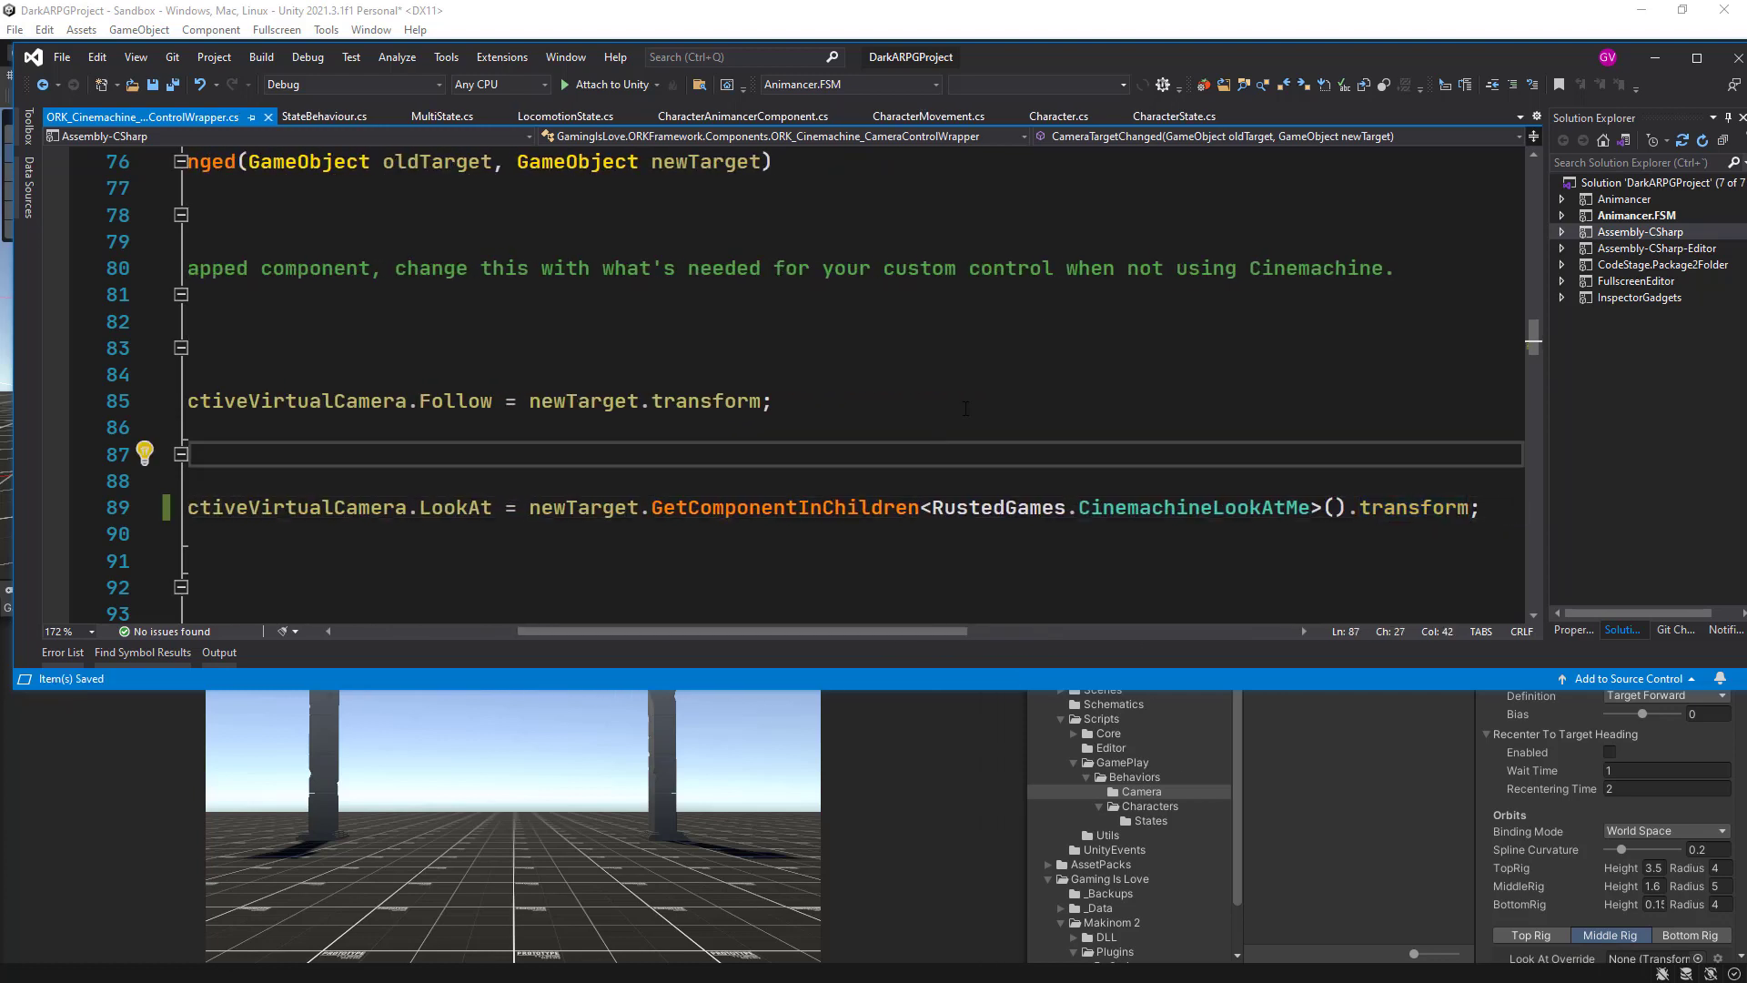
Step: Switch to Unity and test the camera in play mode by running the character in several directions, ending with play mode stopped
{"action": "left_click", "coordinate": [1657, 60]}
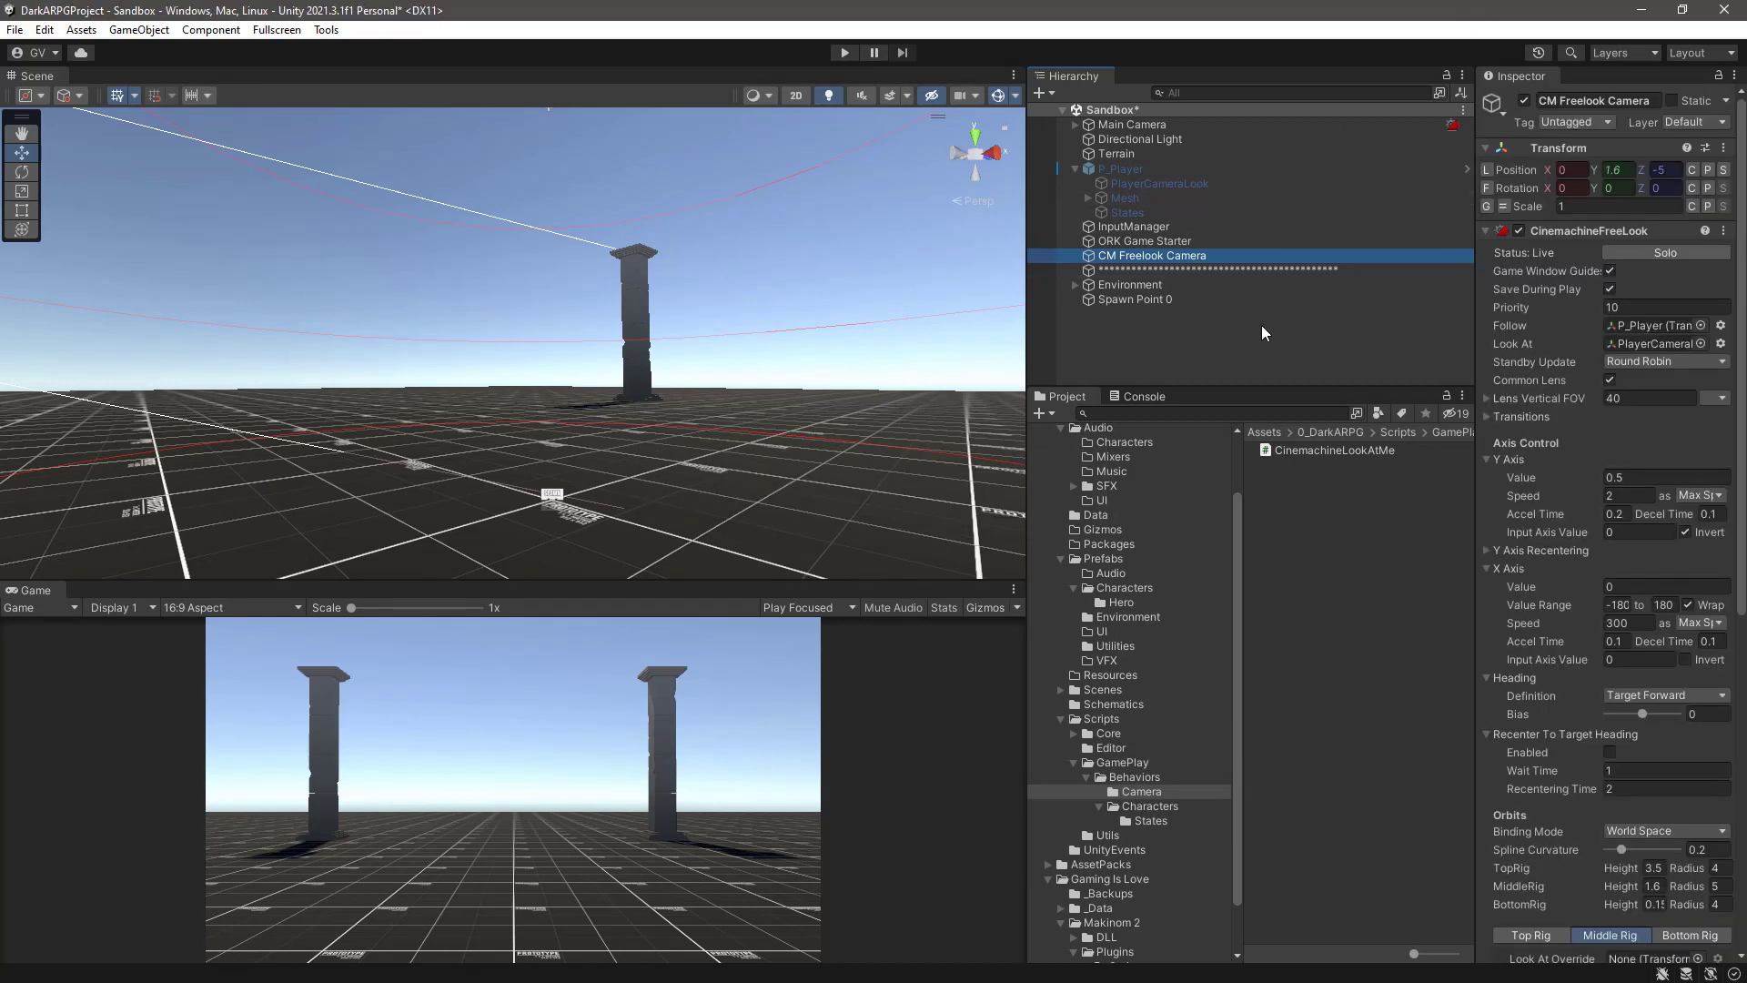
{"action": "key", "text": "ctrl+p"}
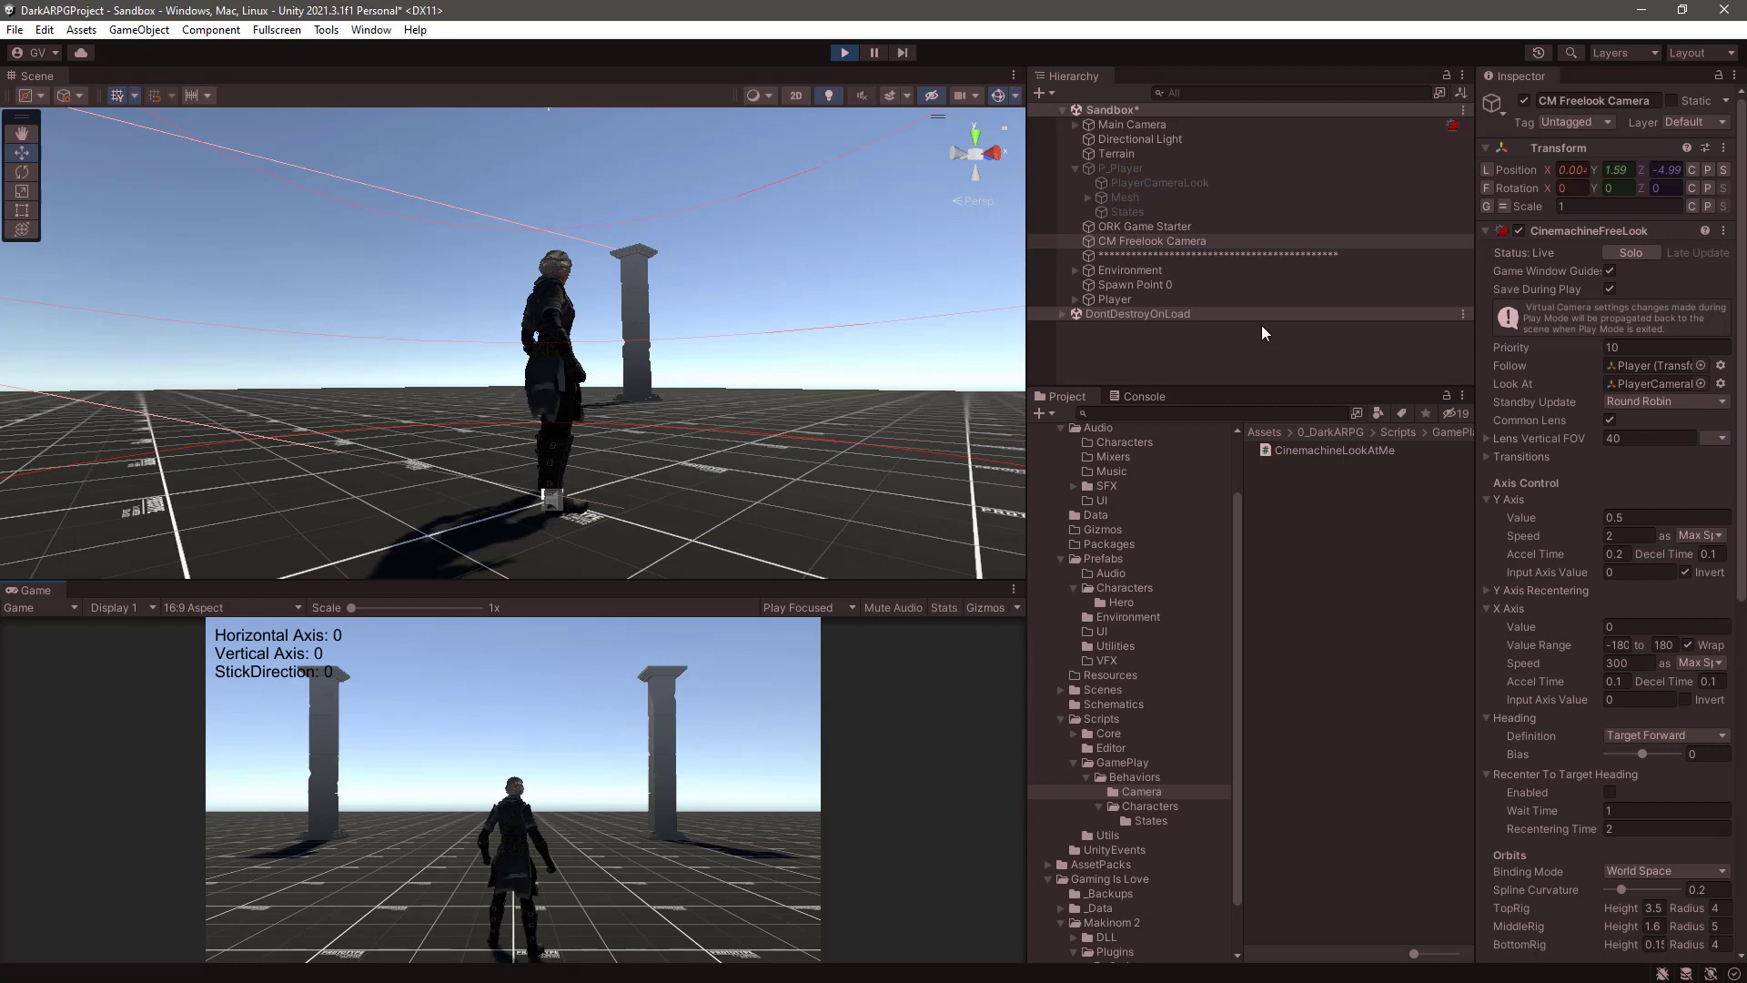
{"action": "key", "text": "w"}
{"action": "key", "text": "d"}
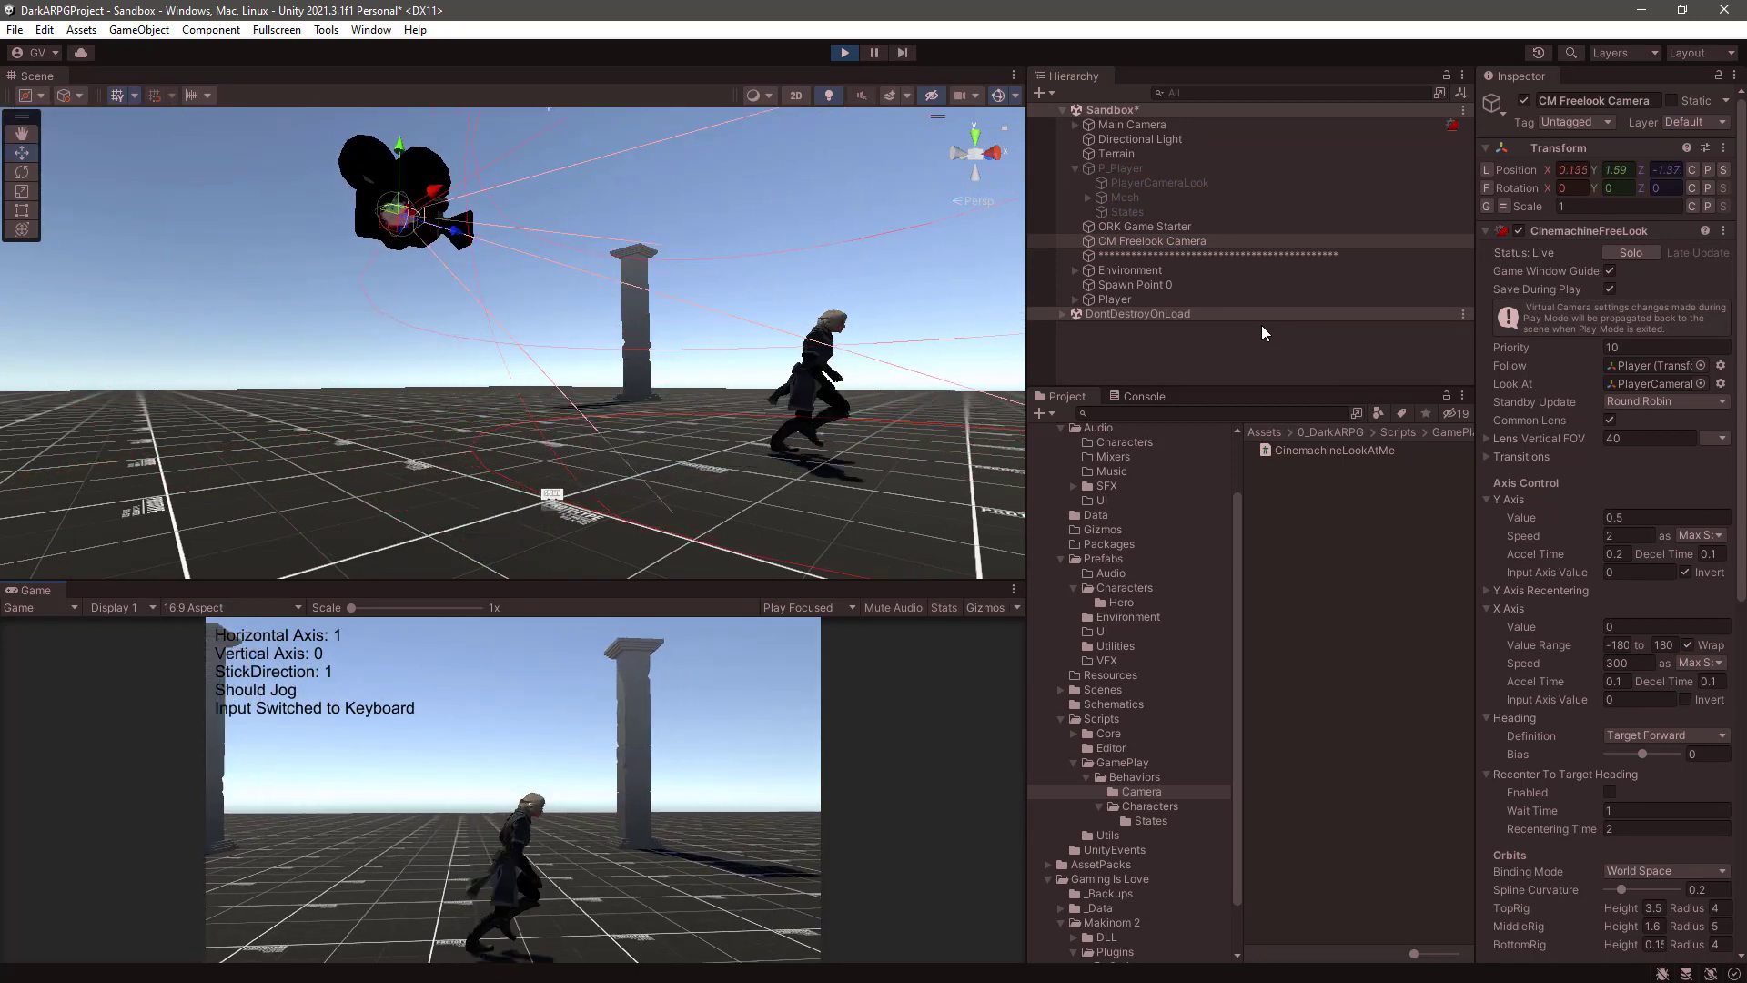
{"action": "key", "text": "s"}
{"action": "key", "text": "a"}
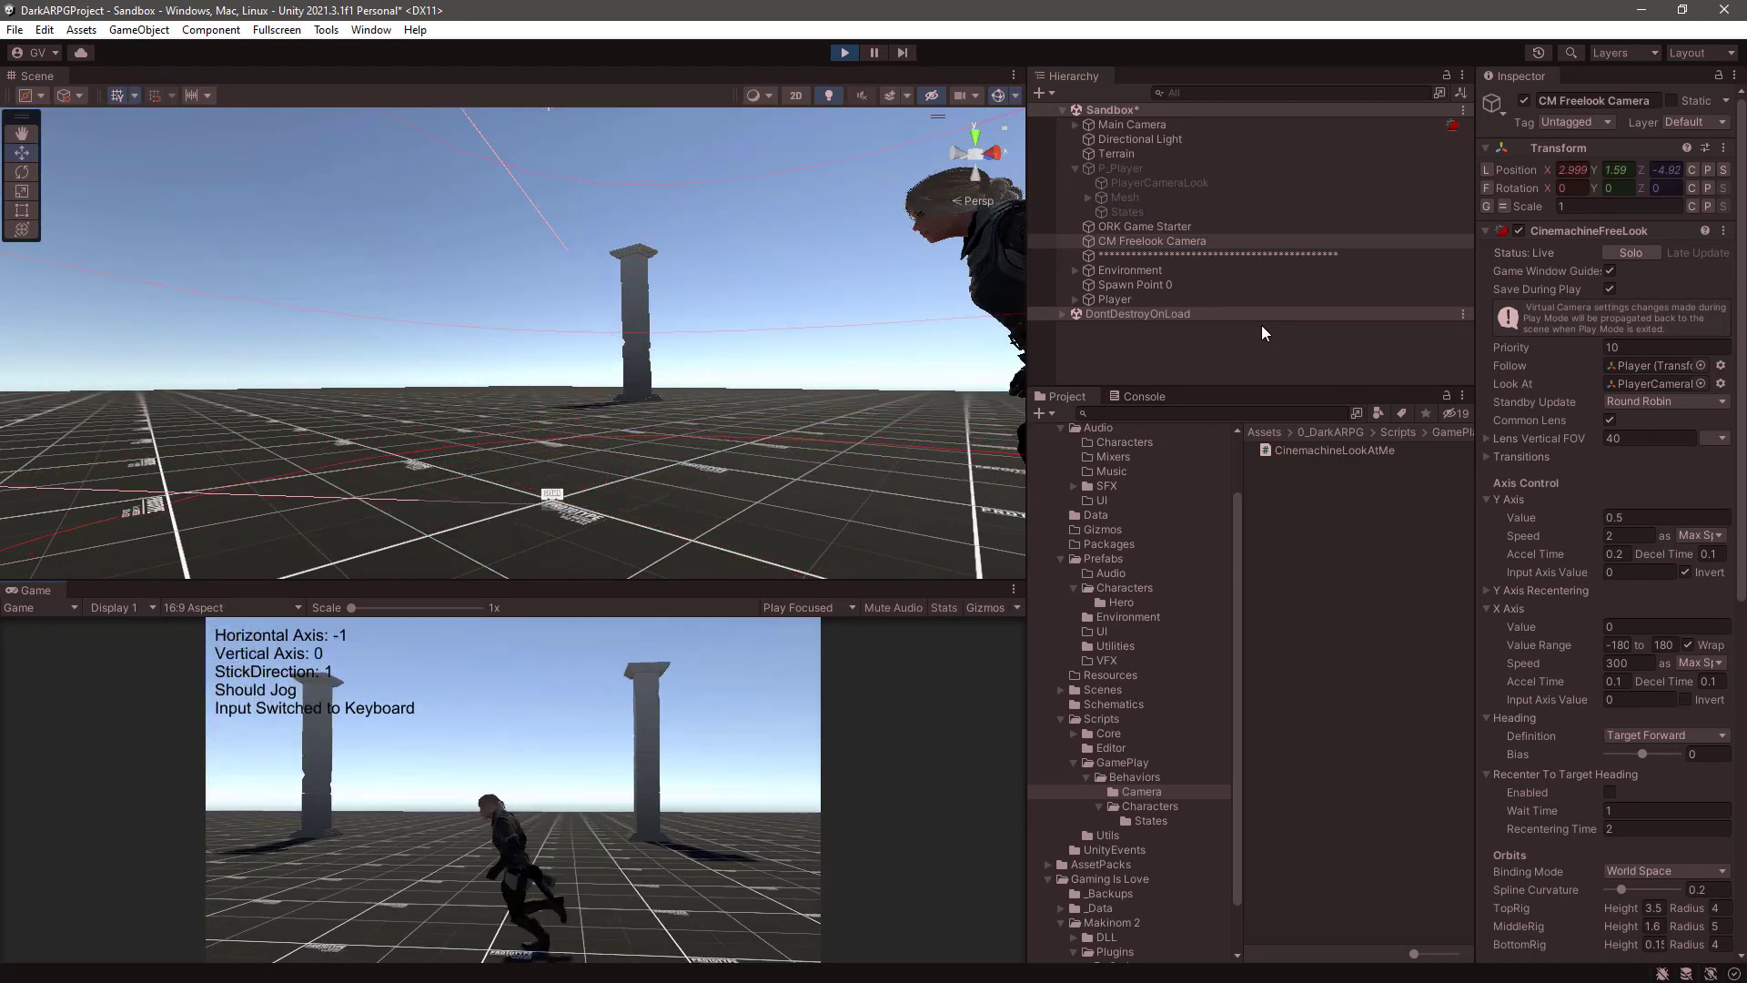
{"action": "key", "text": "w"}
{"action": "key", "text": "d"}
{"action": "key", "text": "s"}
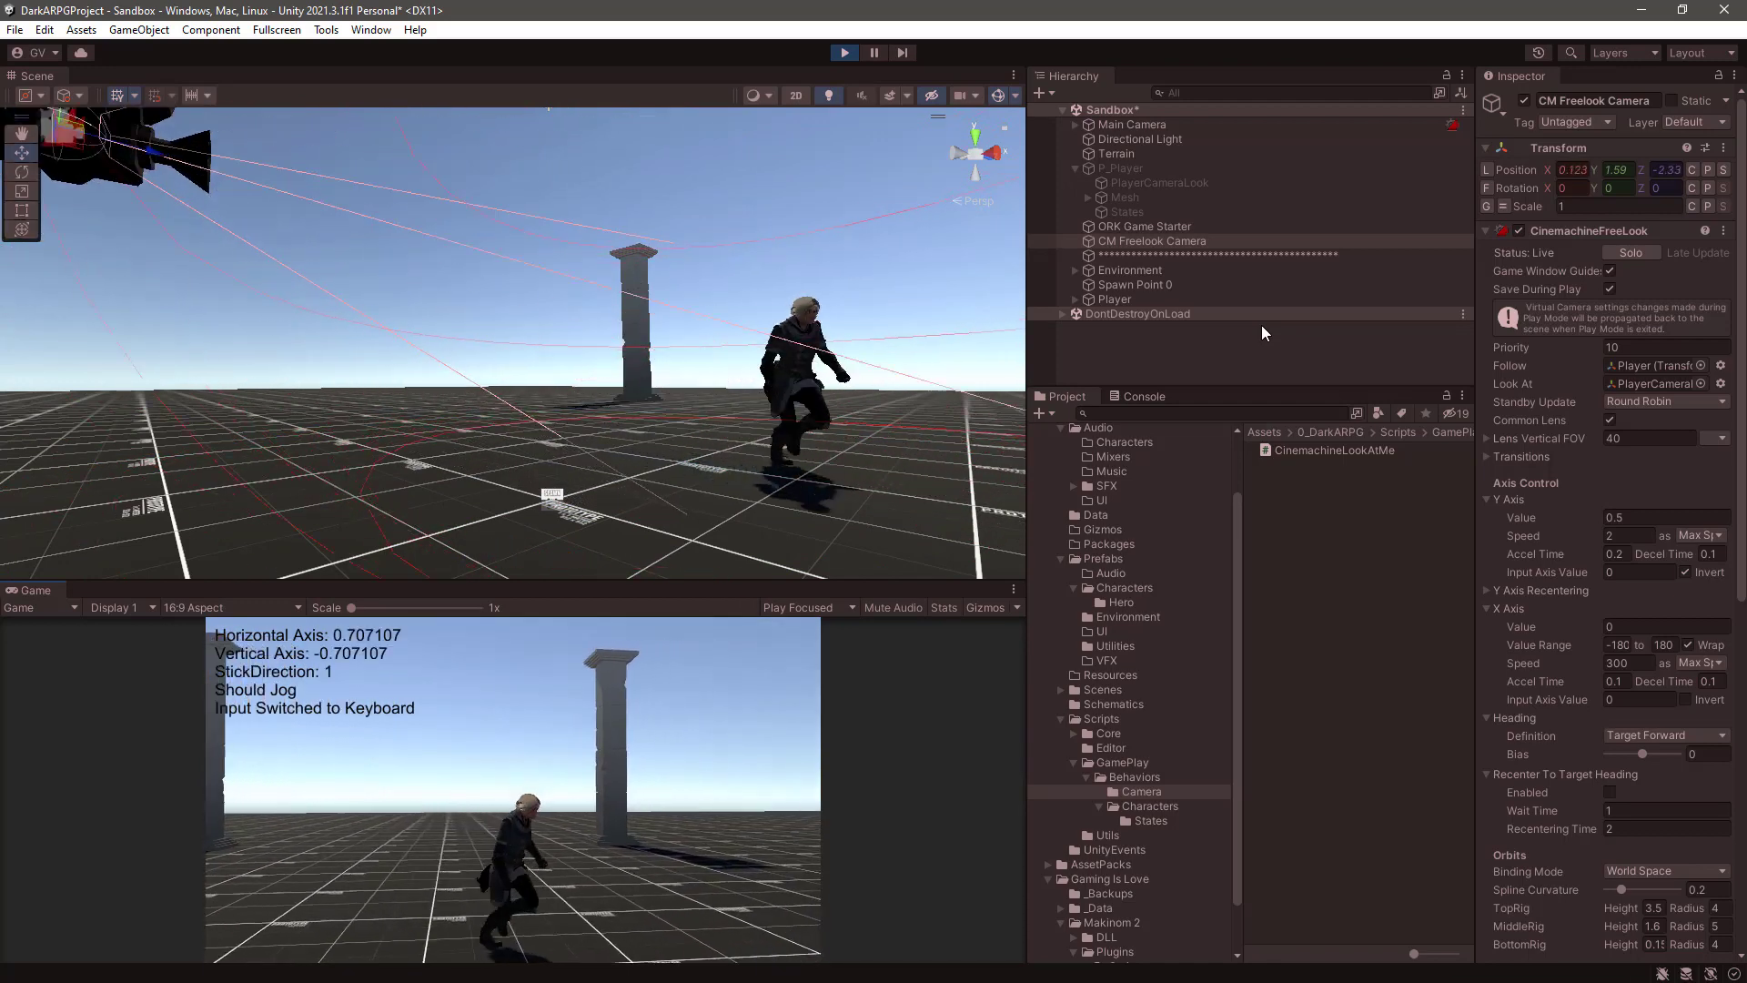
{"action": "key", "text": "a"}
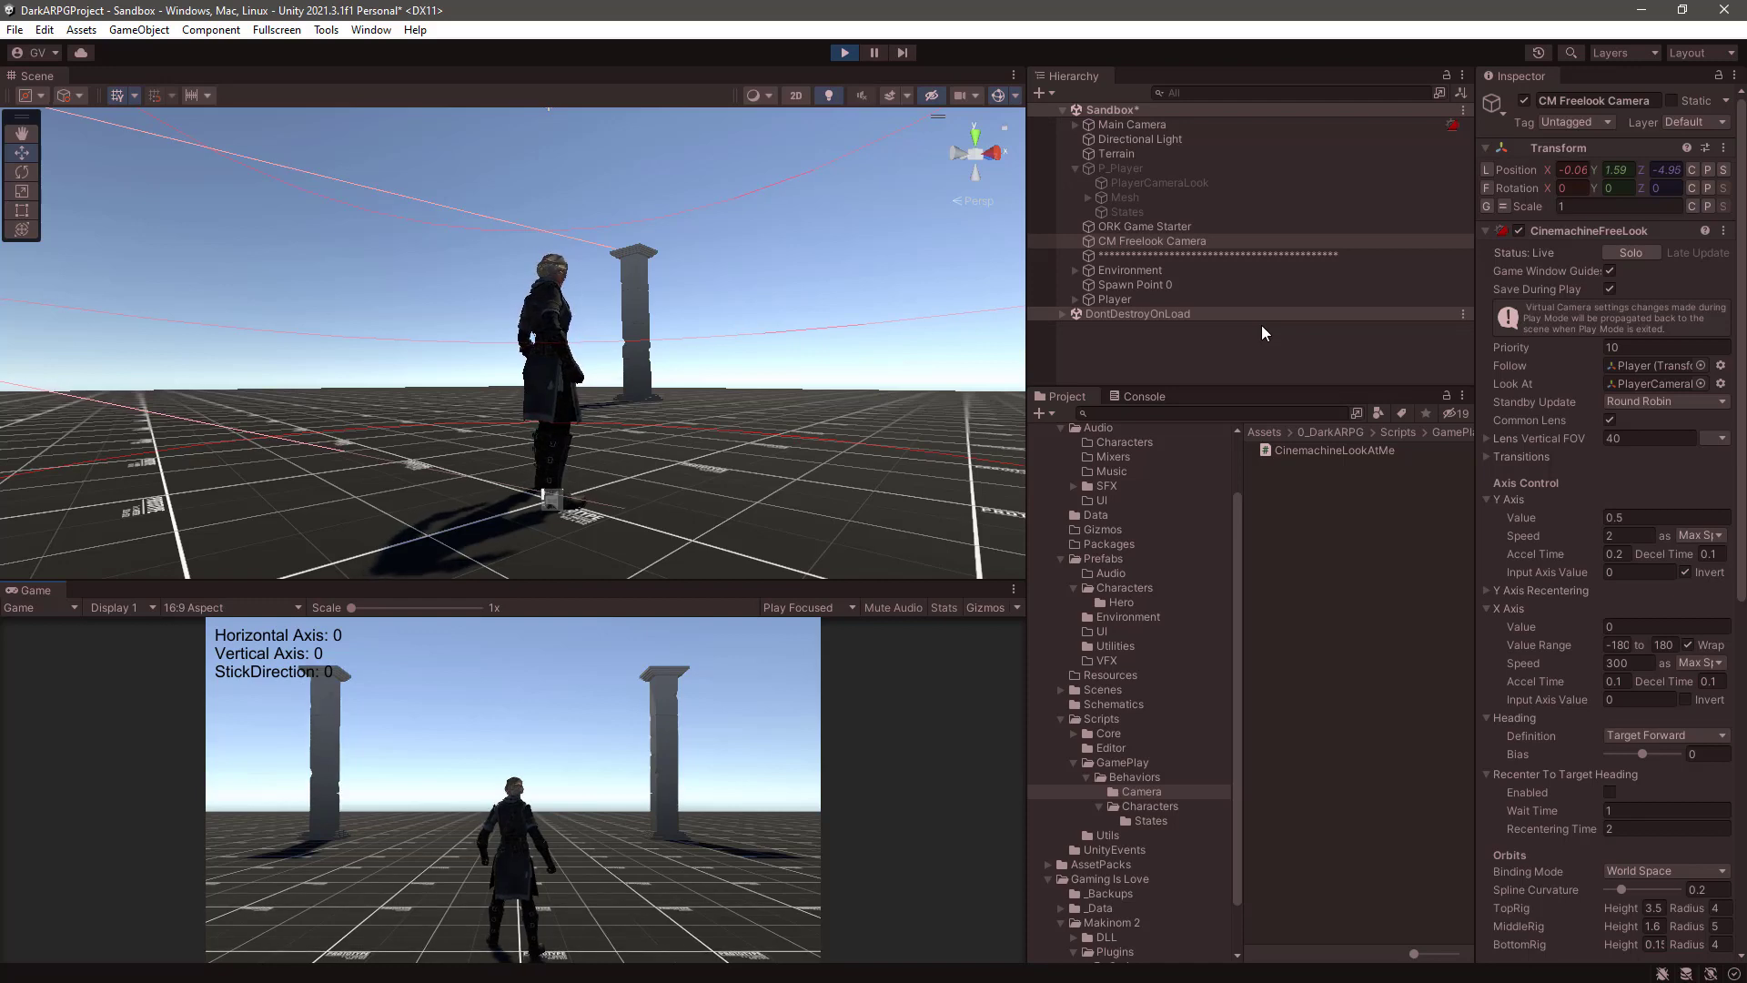
{"action": "key", "text": "ctrl+p"}
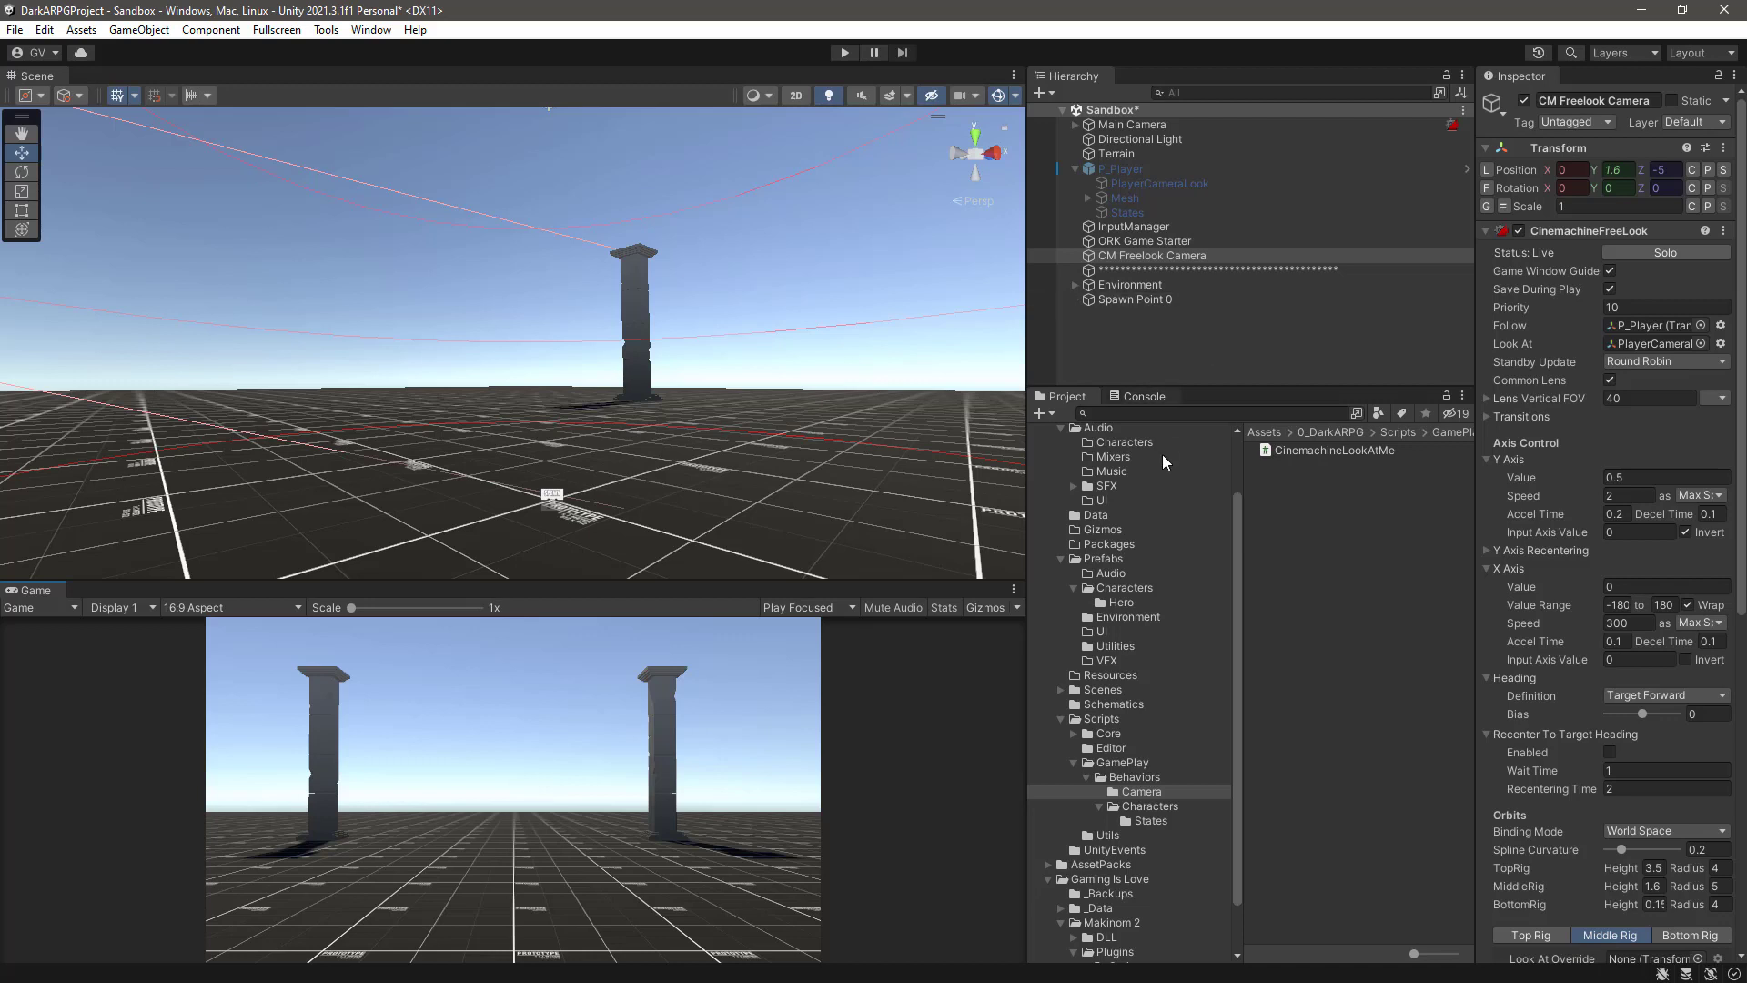
Step: Create an empty child object named Virtual Cameras under Main Camera, with the P_Player hierarchy collapsed
{"action": "left_click_drag", "start_coordinate": [1314, 387], "coordinate": [1315, 379]}
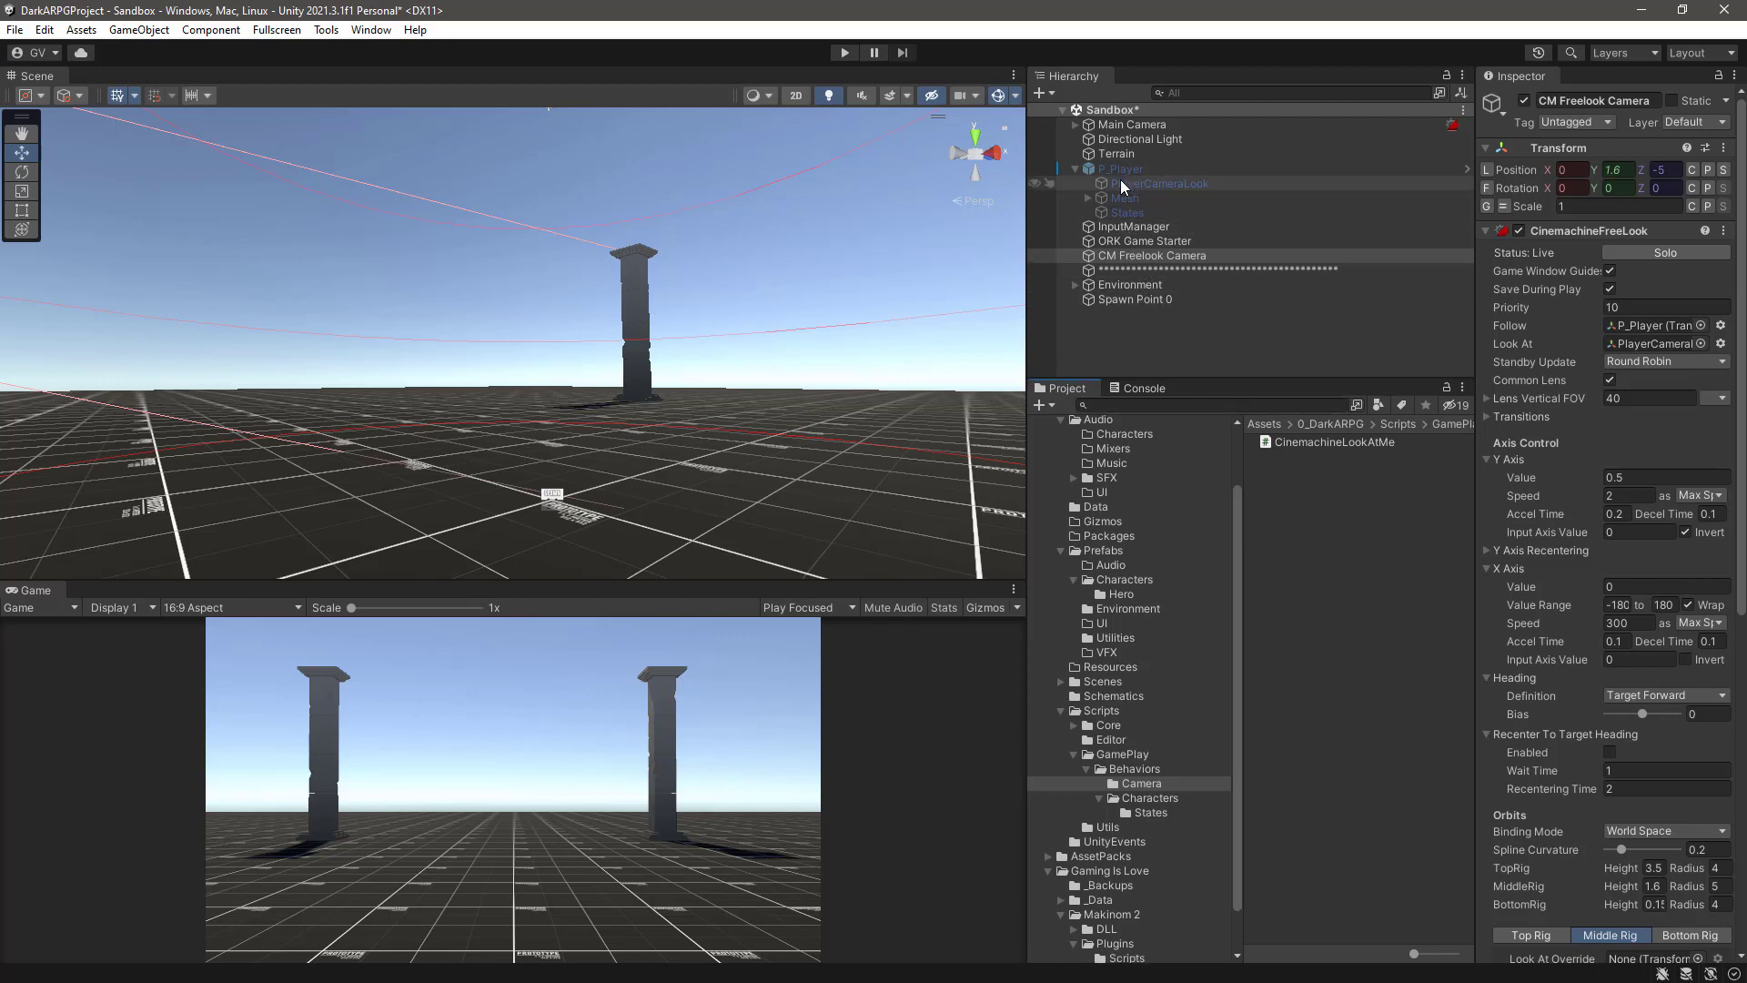
{"action": "left_click", "coordinate": [1076, 168]}
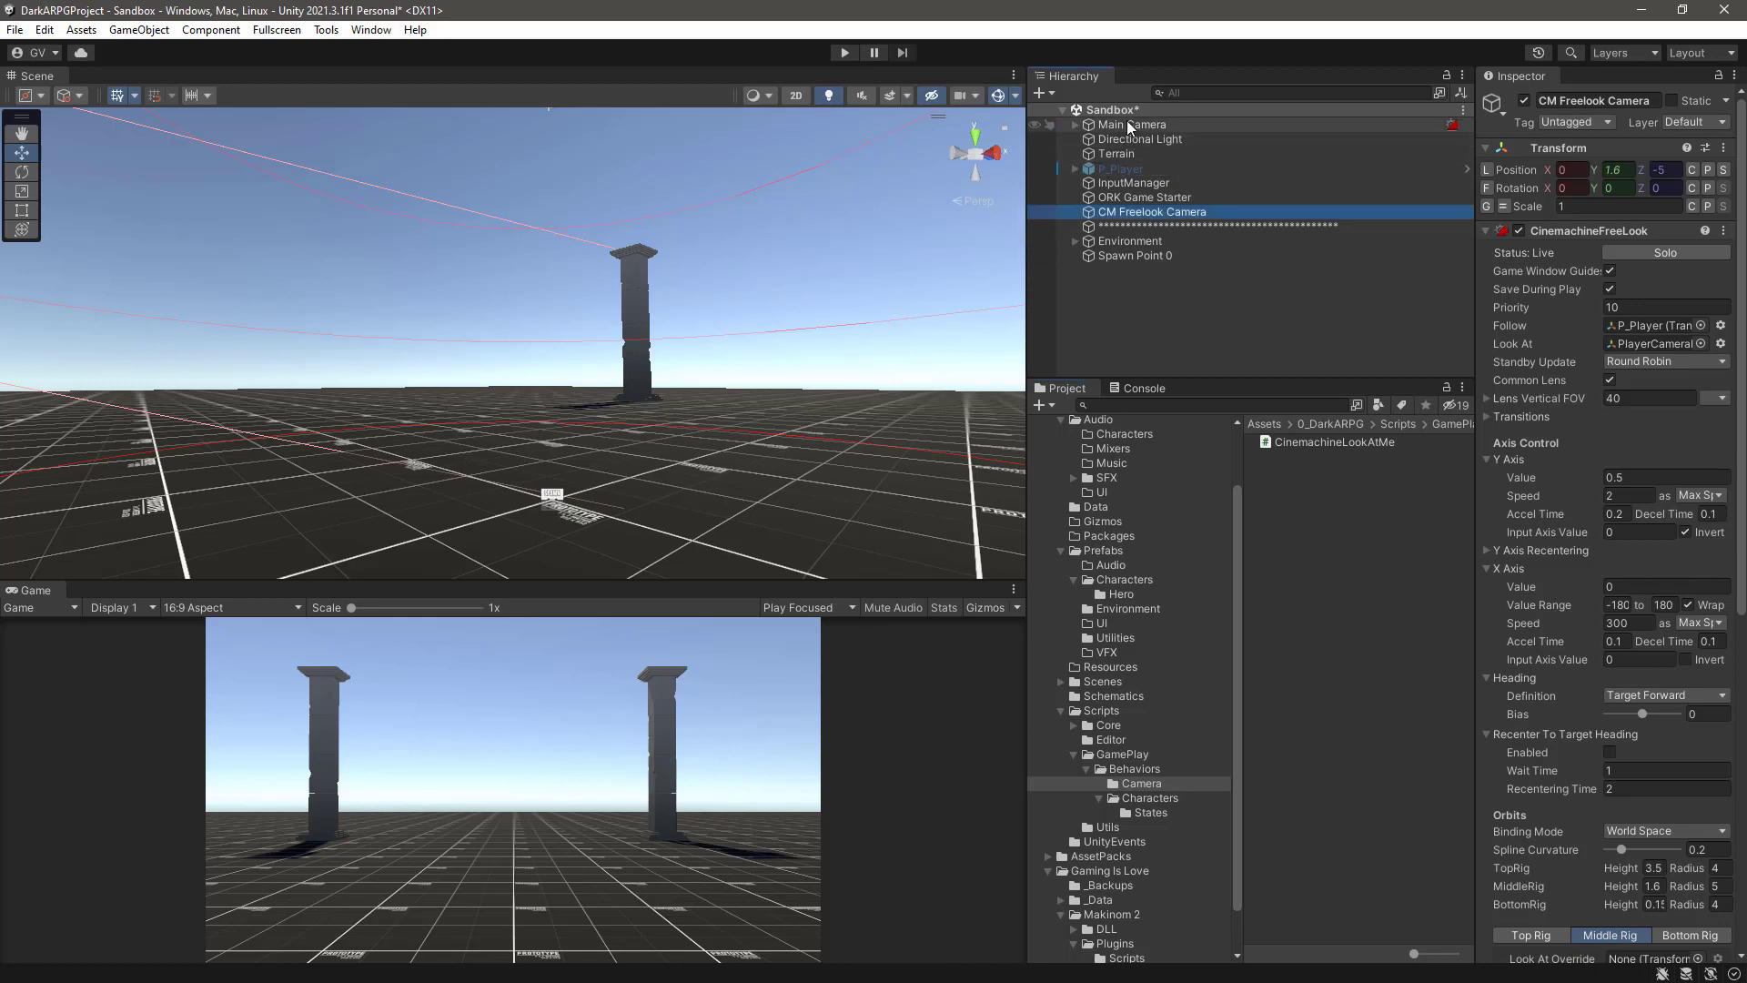
{"action": "left_click", "coordinate": [1106, 126]}
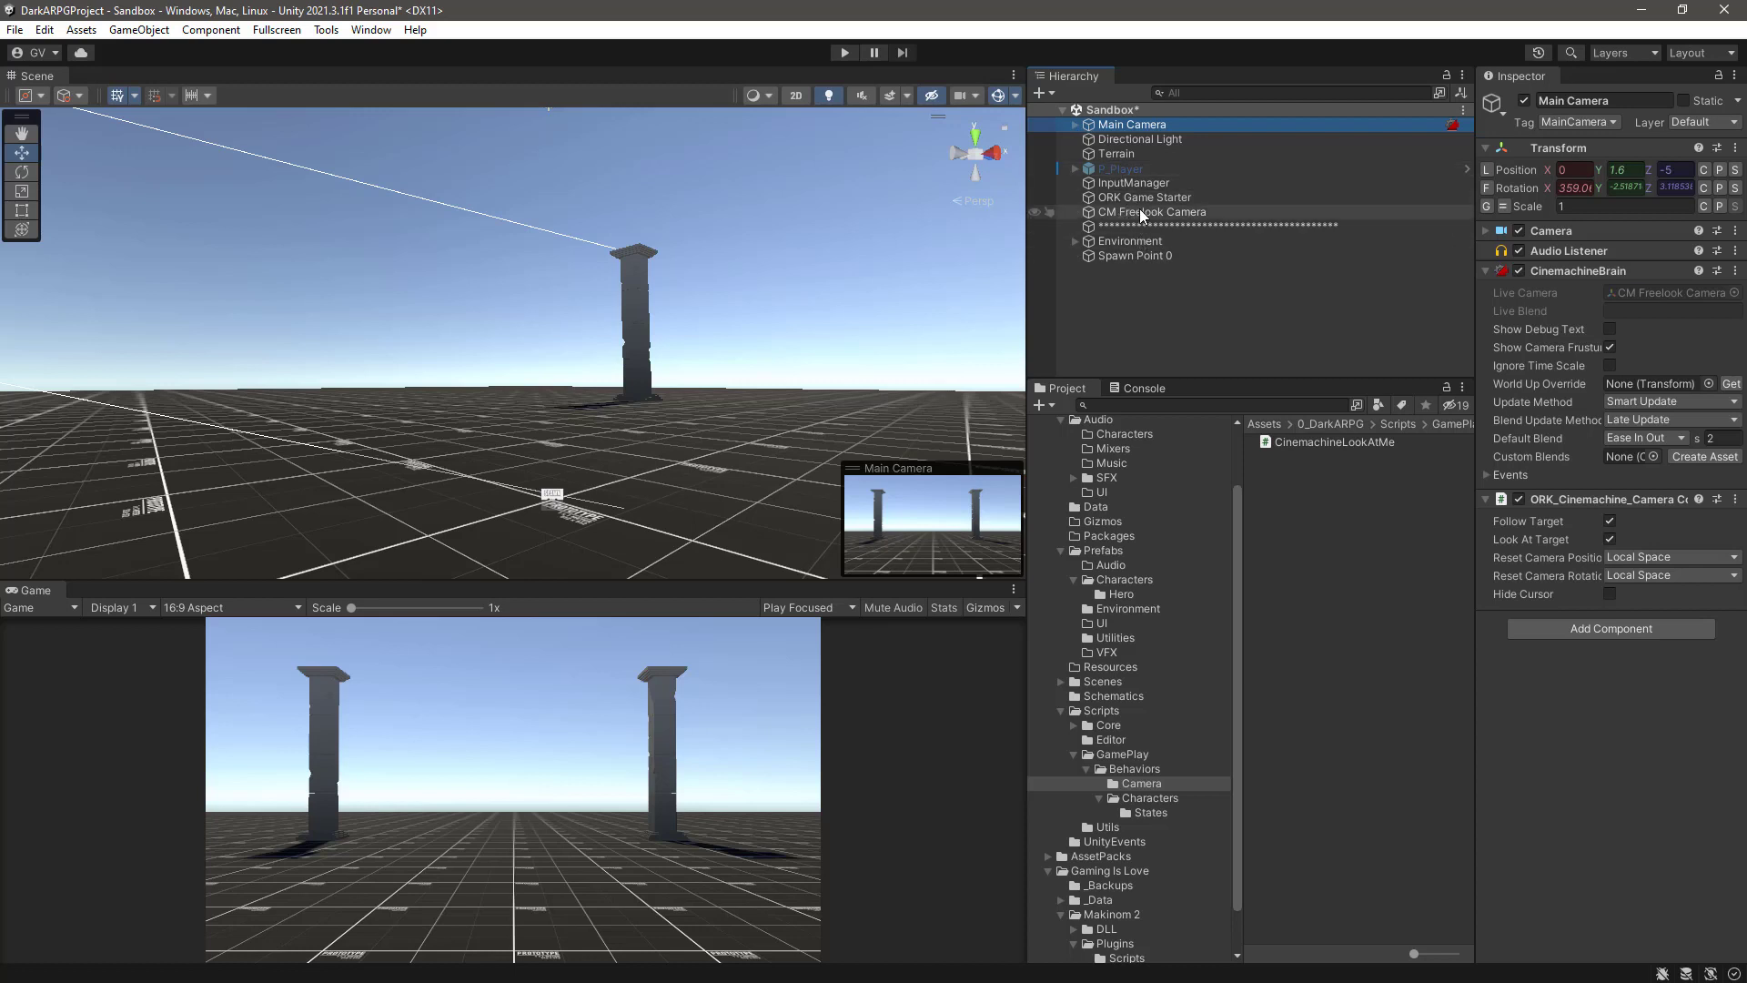
{"action": "left_click", "coordinate": [1075, 124]}
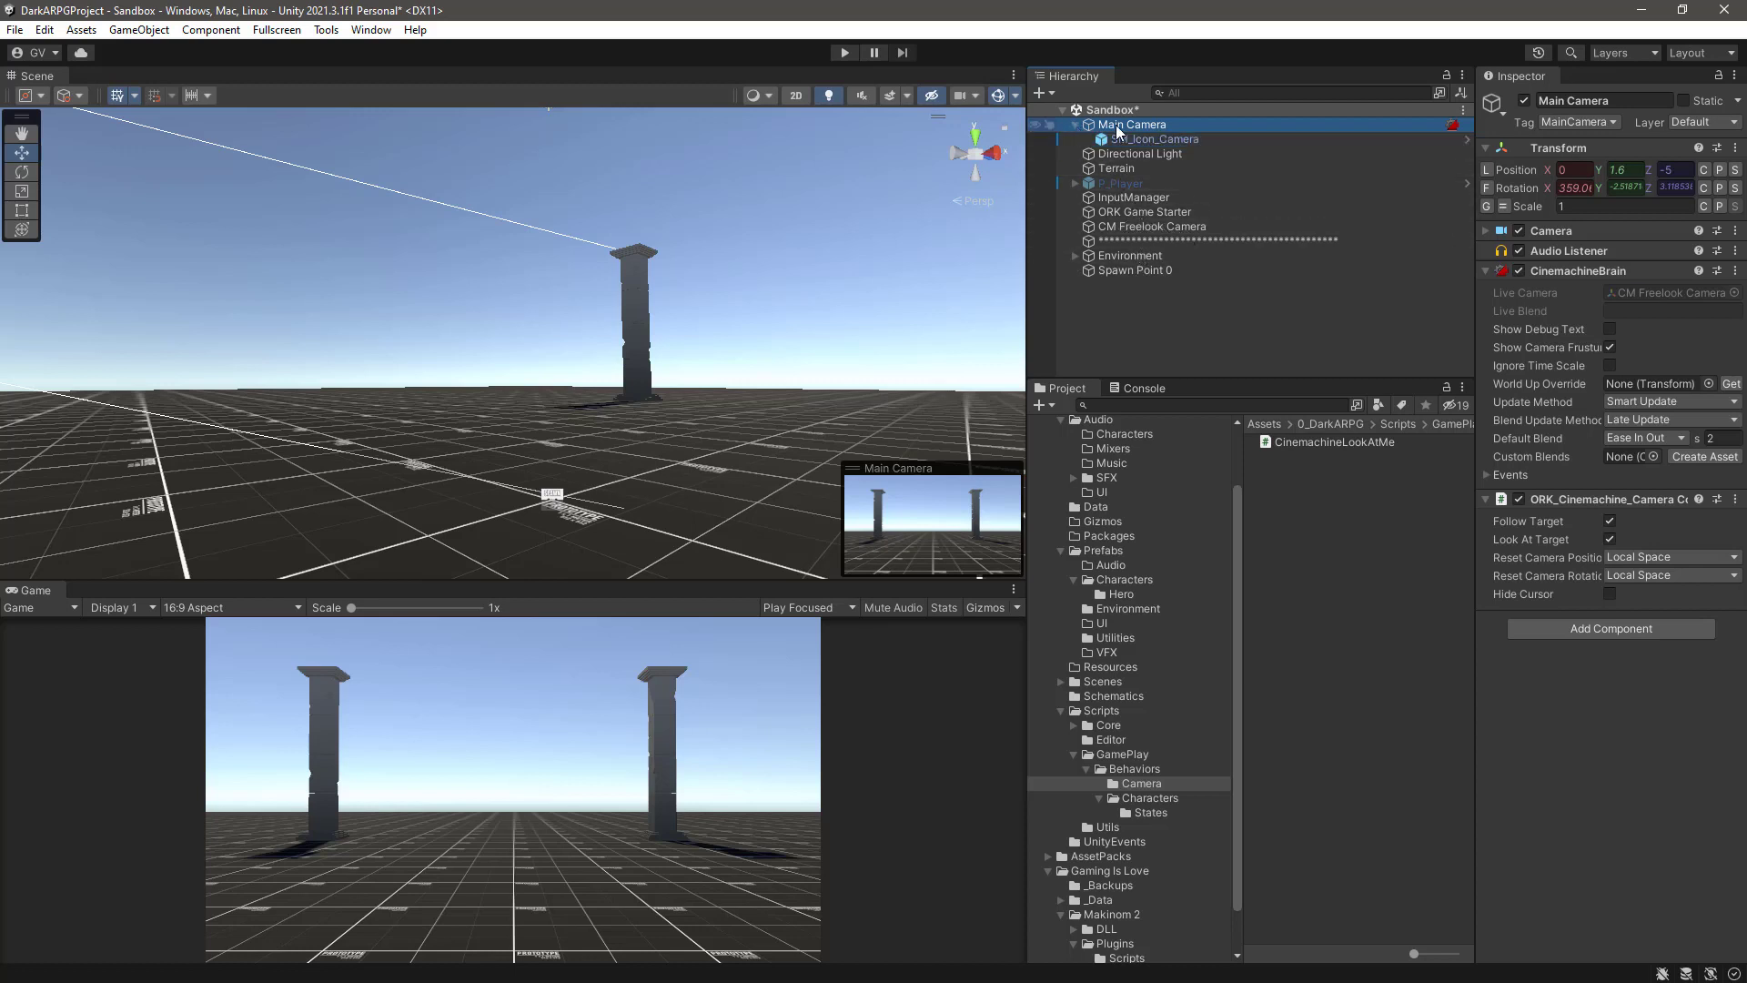
{"action": "right_click", "coordinate": [1117, 127]}
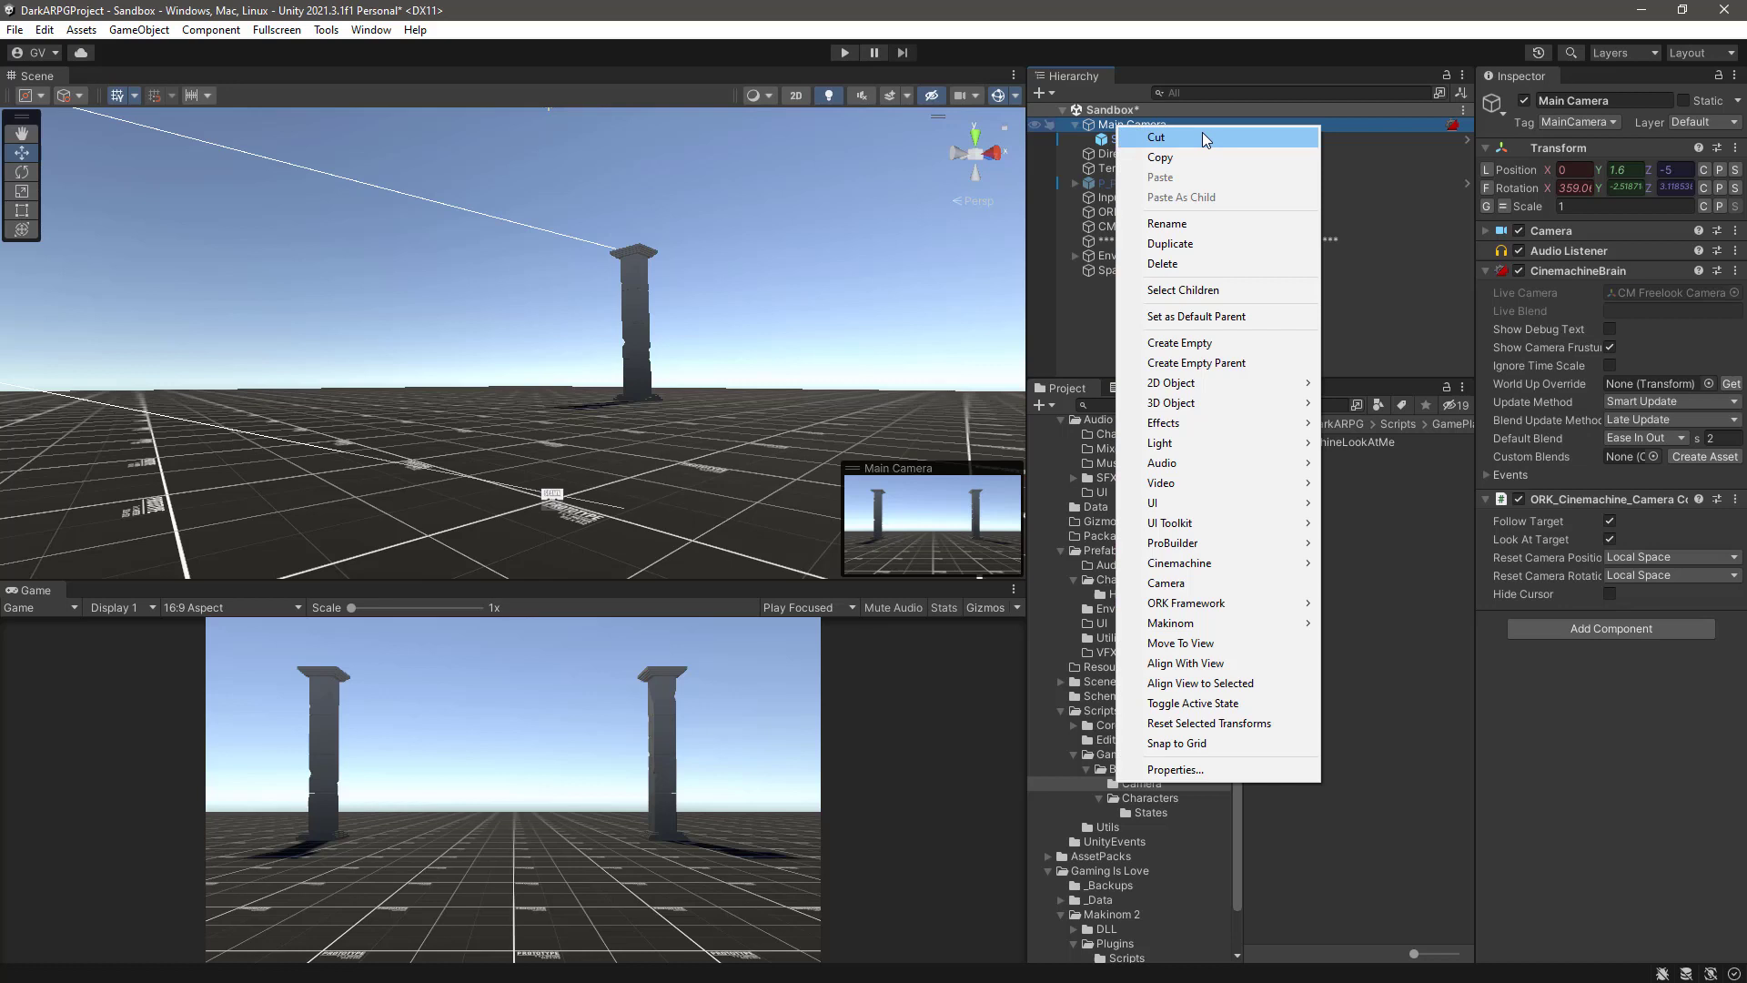
{"action": "left_click", "coordinate": [1179, 348]}
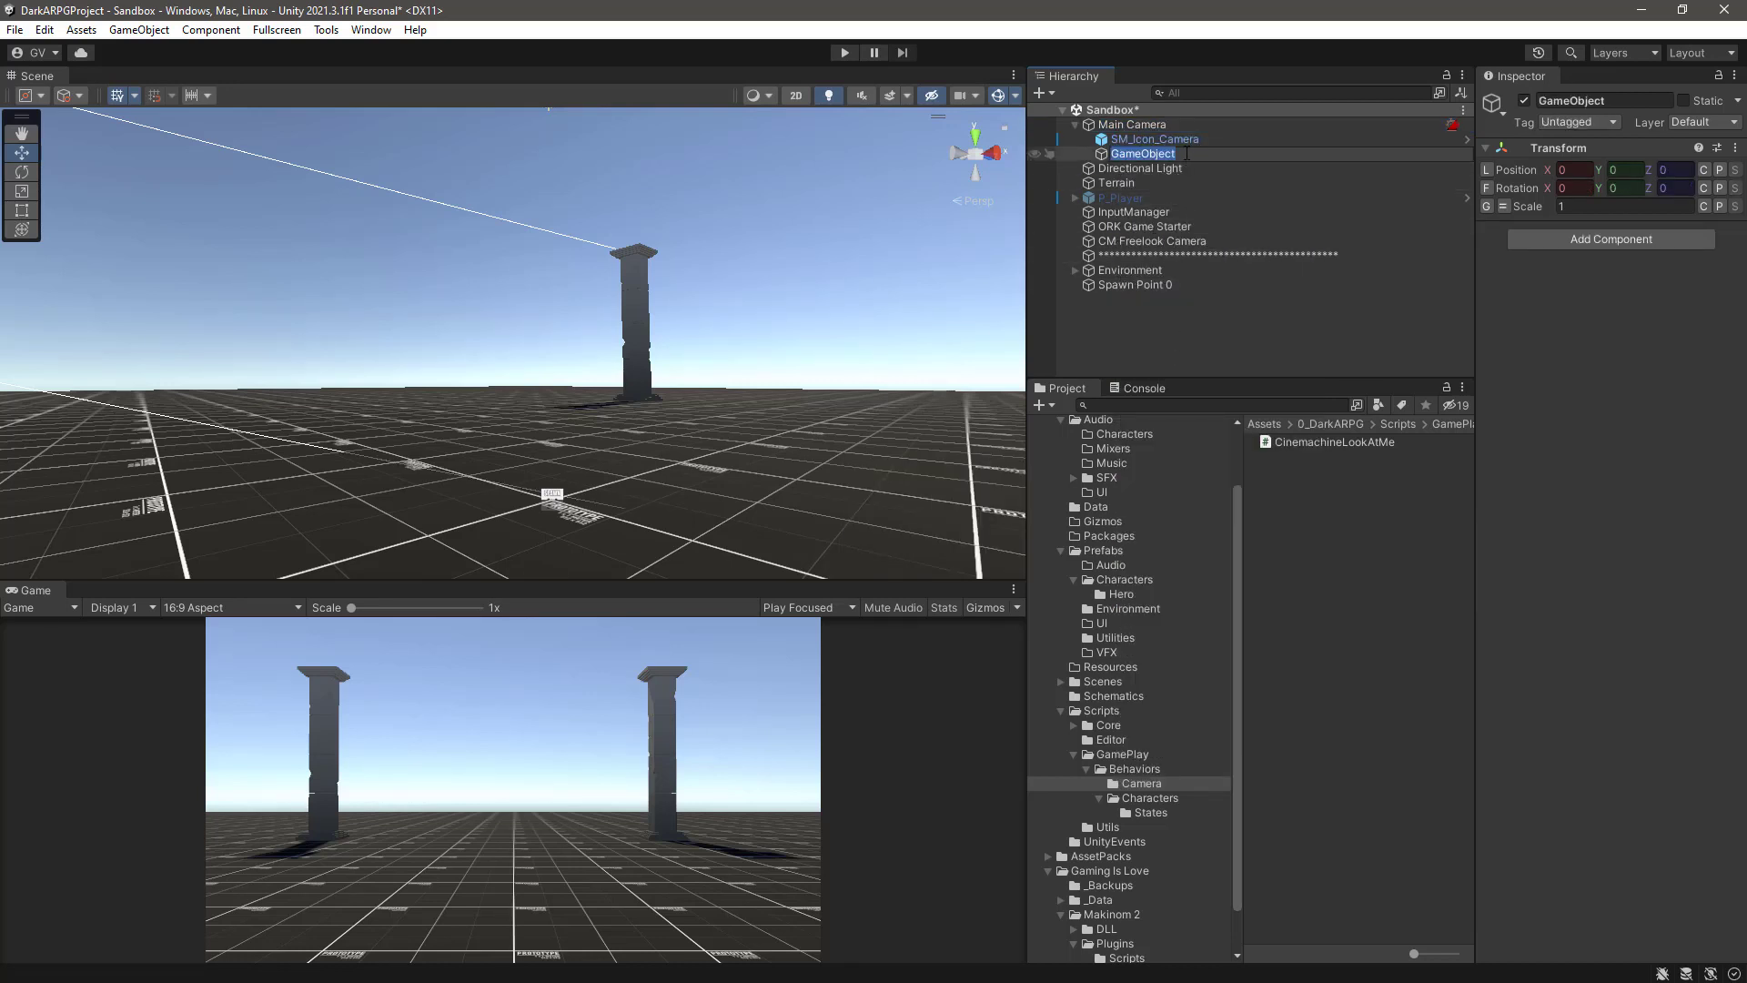
{"action": "type", "text": "Virtual Cme"}
{"action": "key", "text": "BackSpace"}
{"action": "key", "text": "BackSpace"}
{"action": "type", "text": "am"}
{"action": "key", "text": "Return"}
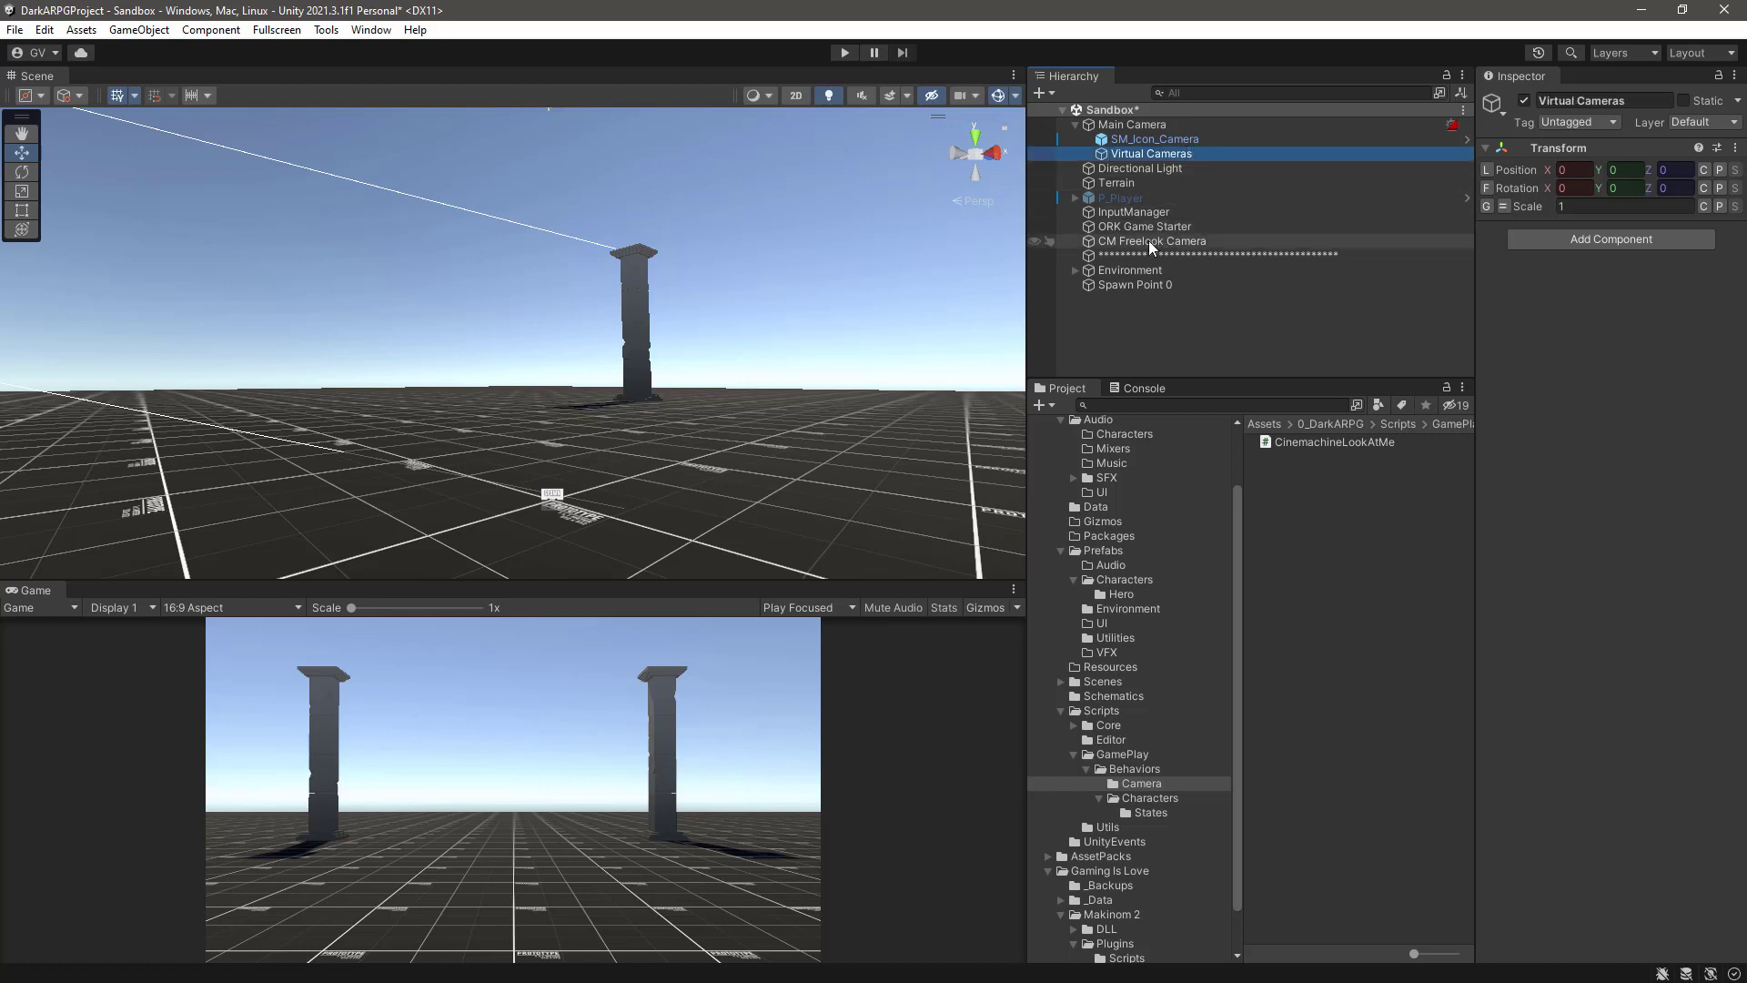
Step: Parent CM Freelook Camera to the Virtual Cameras object, collapse Main Camera, and save the Sandbox scene
{"action": "left_click_drag", "start_coordinate": [1174, 241], "coordinate": [1179, 158]}
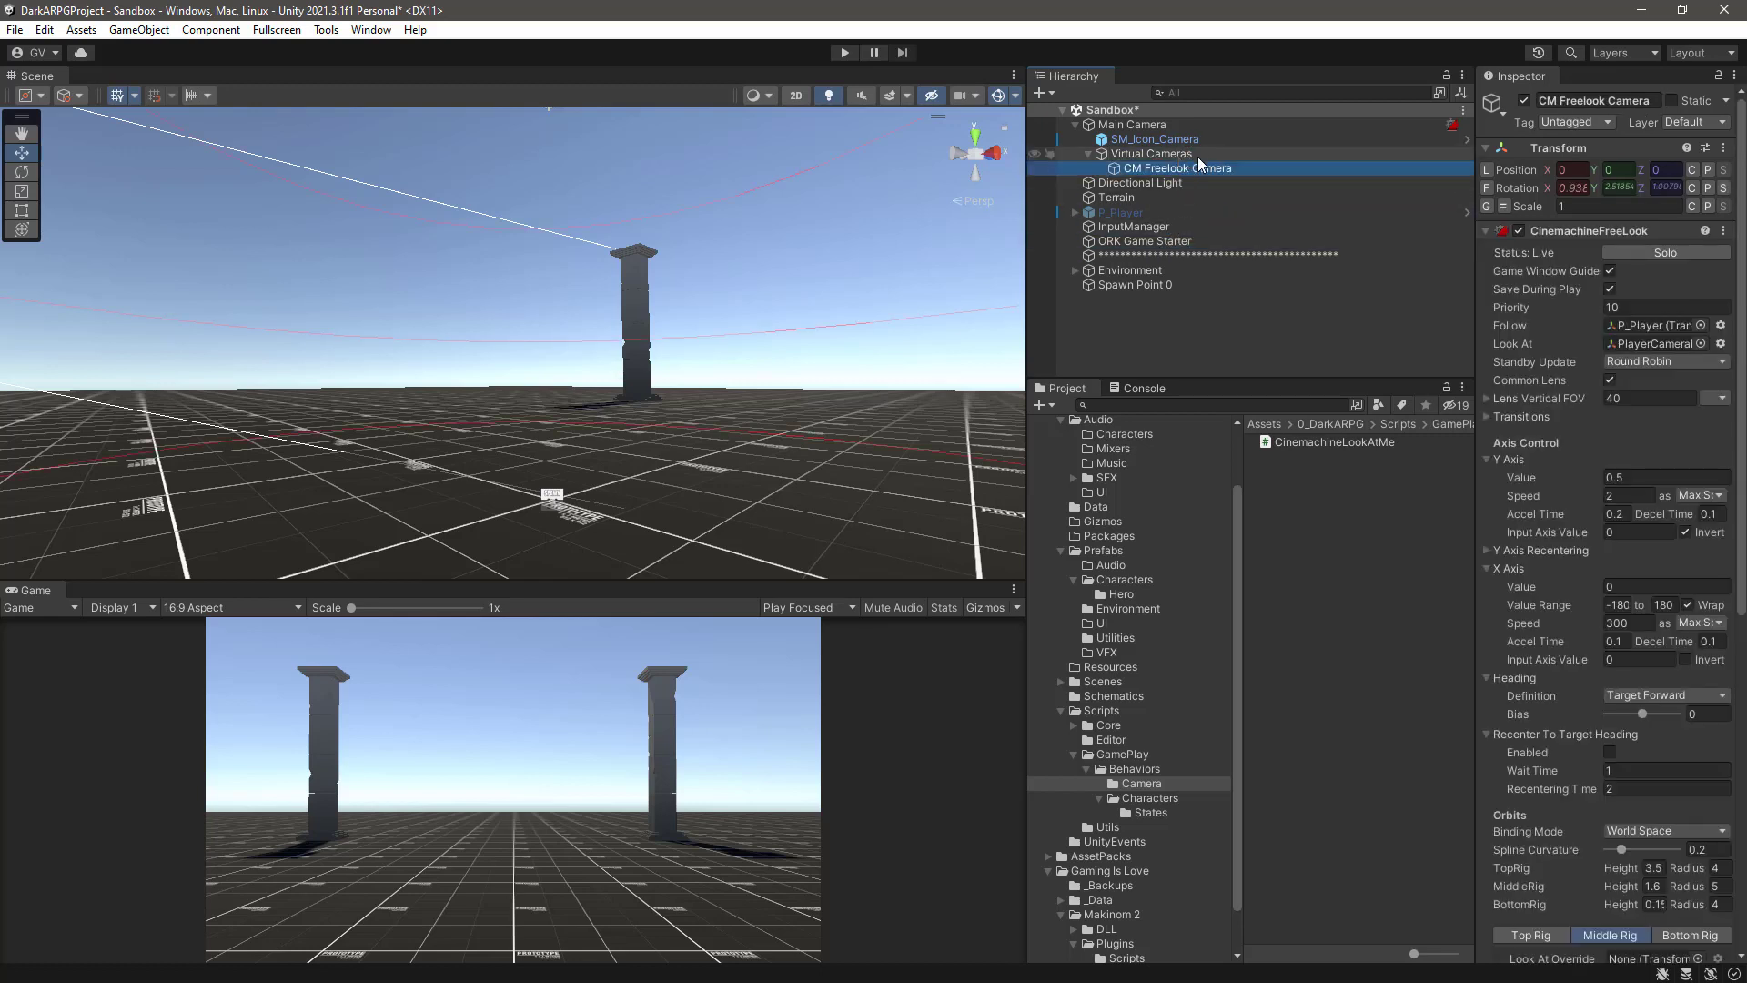
{"action": "left_click", "coordinate": [1074, 124]}
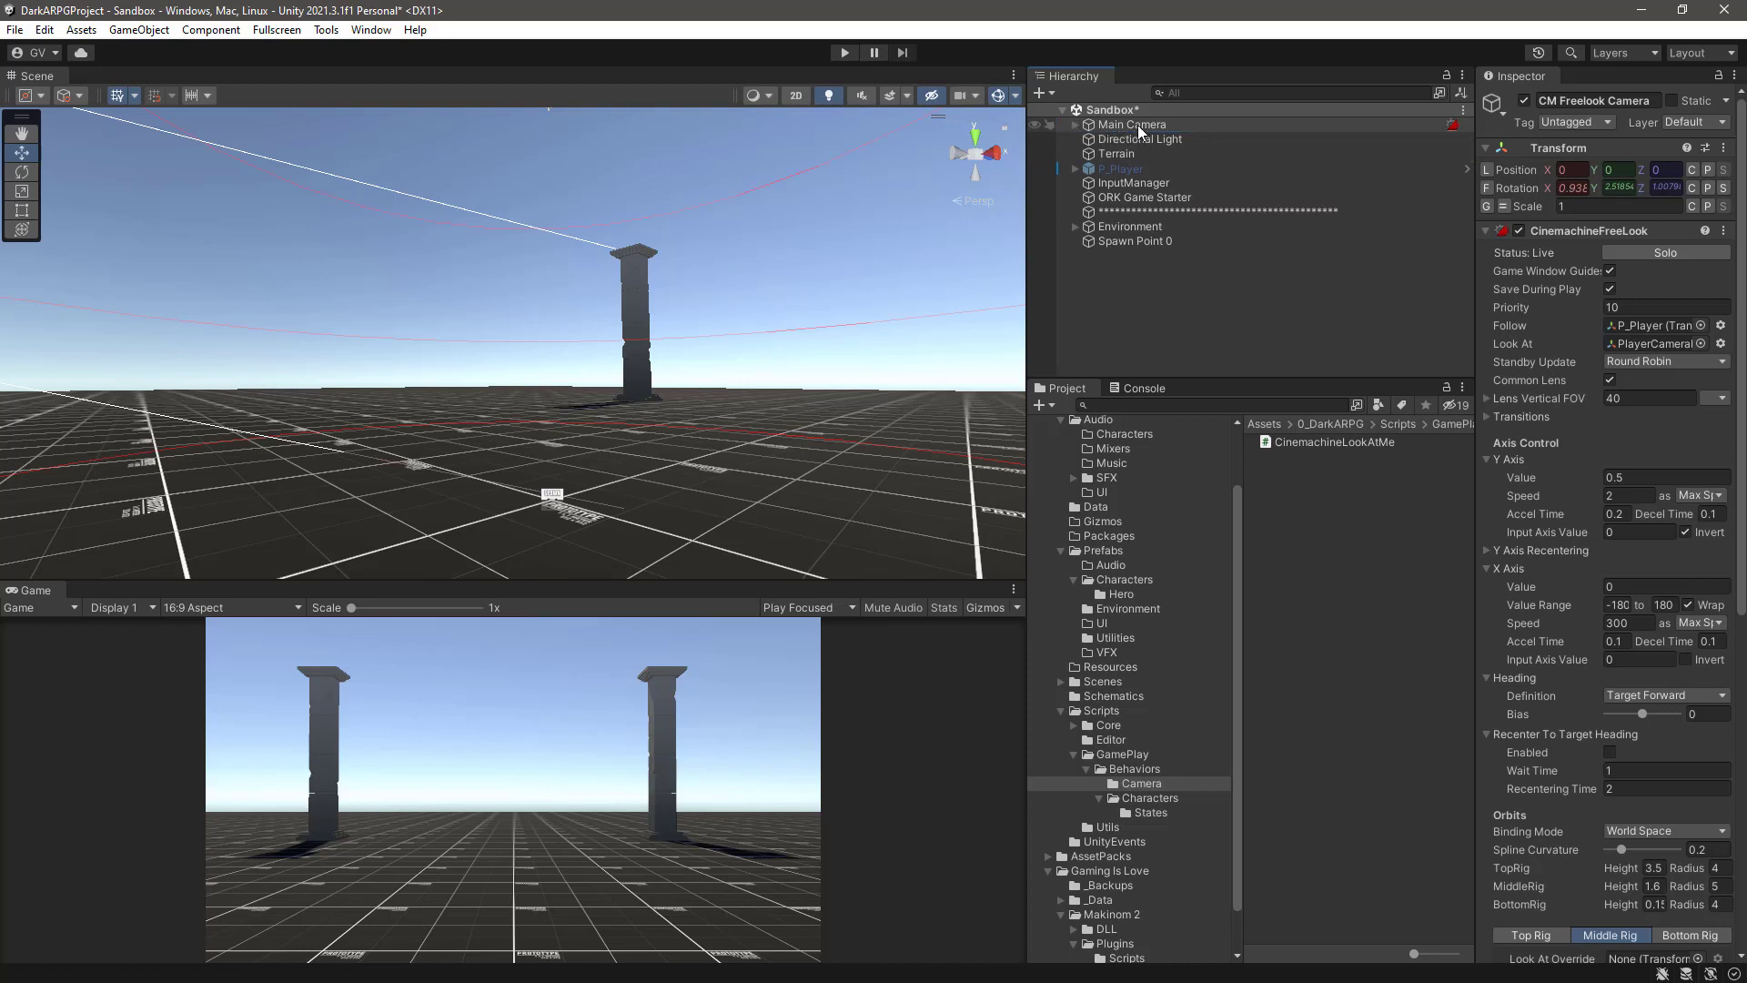
{"action": "left_click", "coordinate": [1137, 123]}
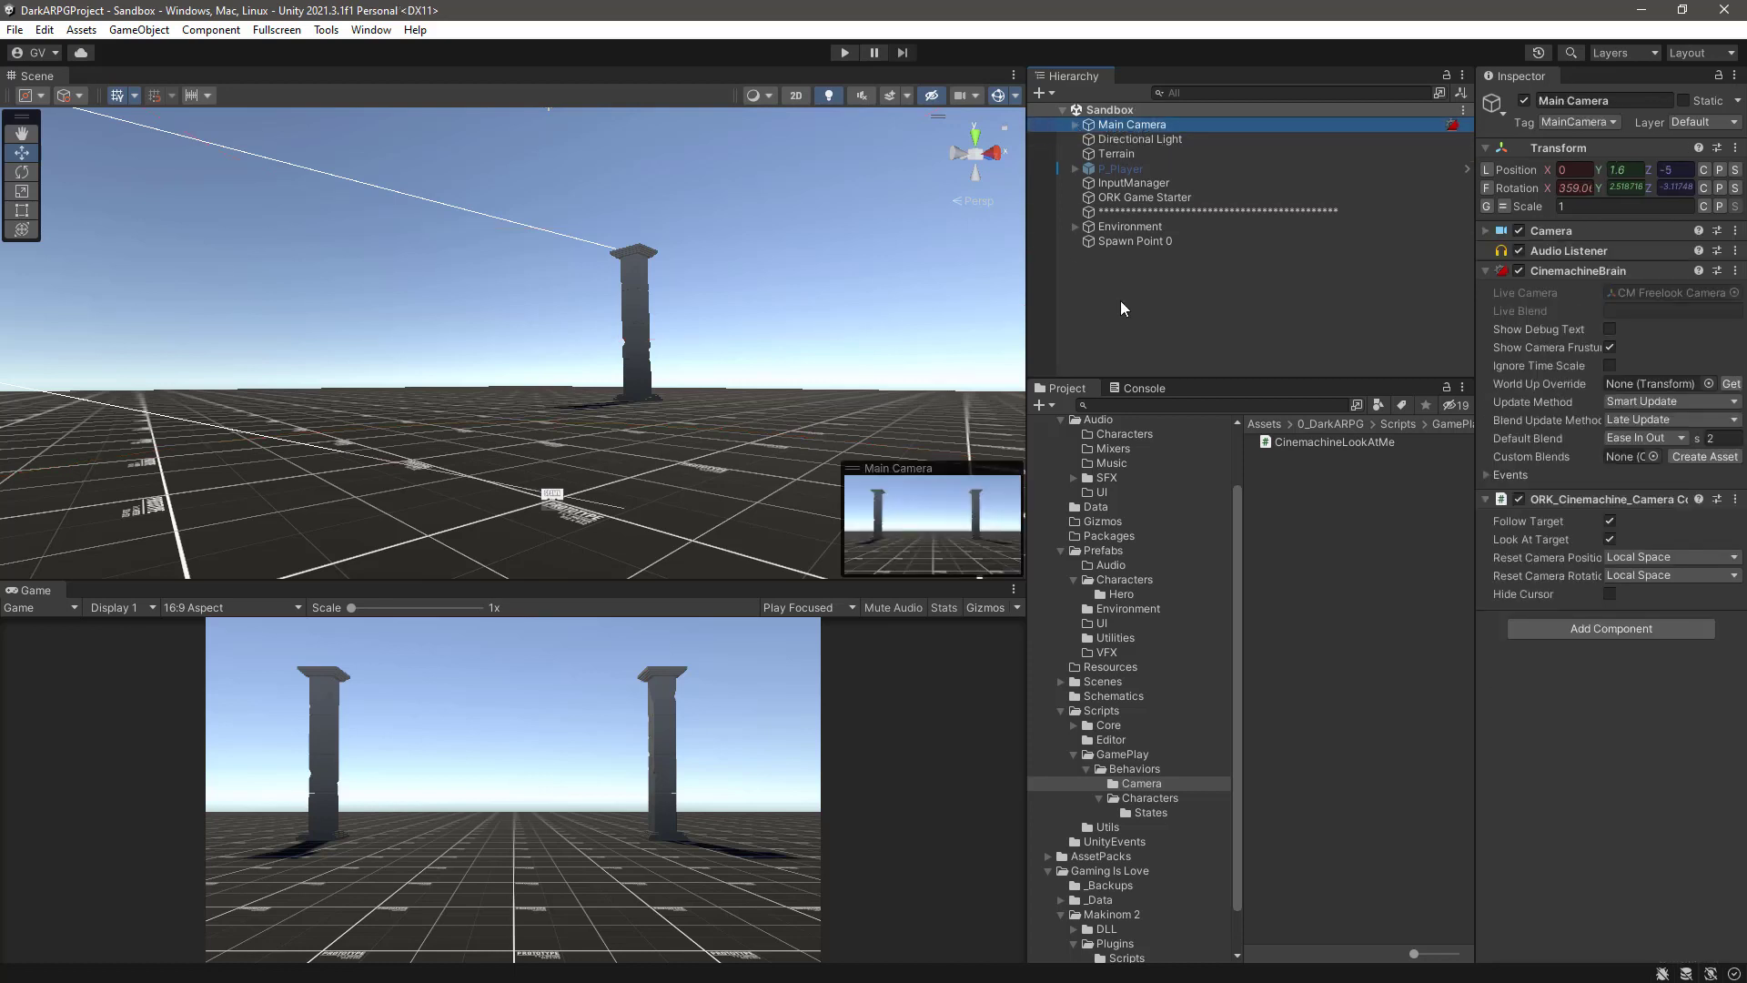